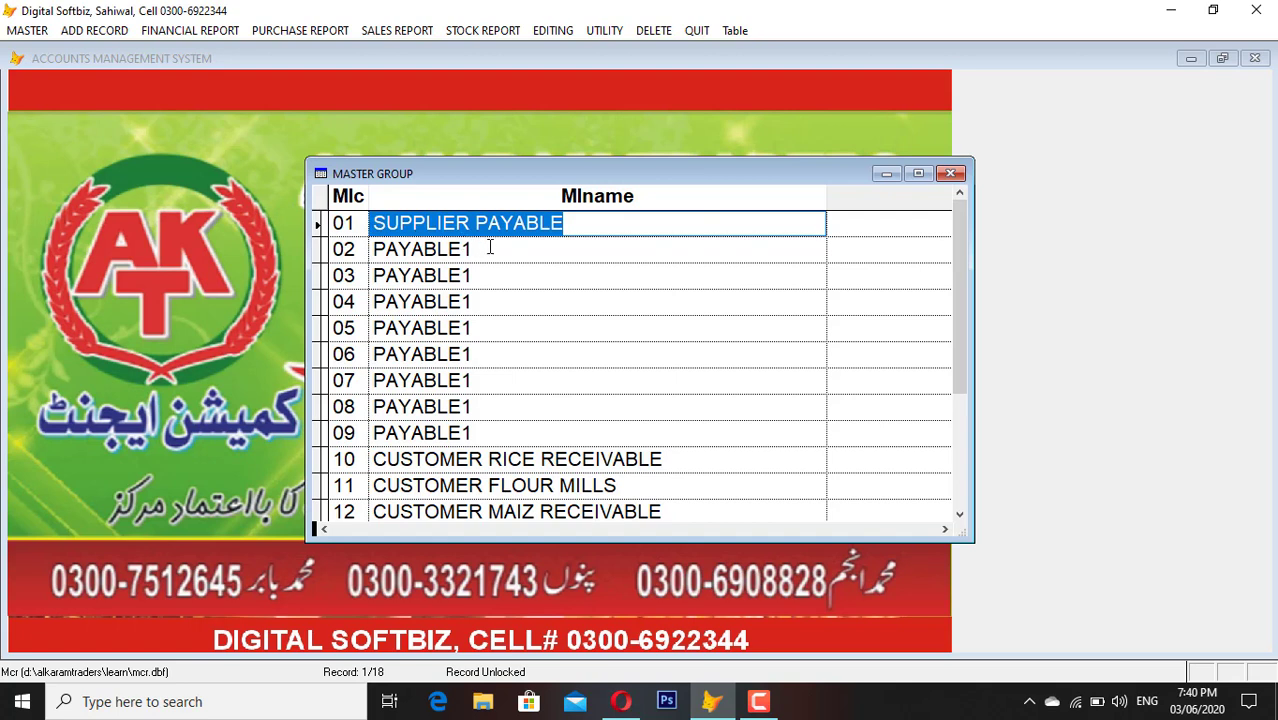
- Rename the master group with code 03 as "ARIFWALA MANDI" in the master group list
drag(491, 245, 372, 250)
drag(485, 277, 369, 279)
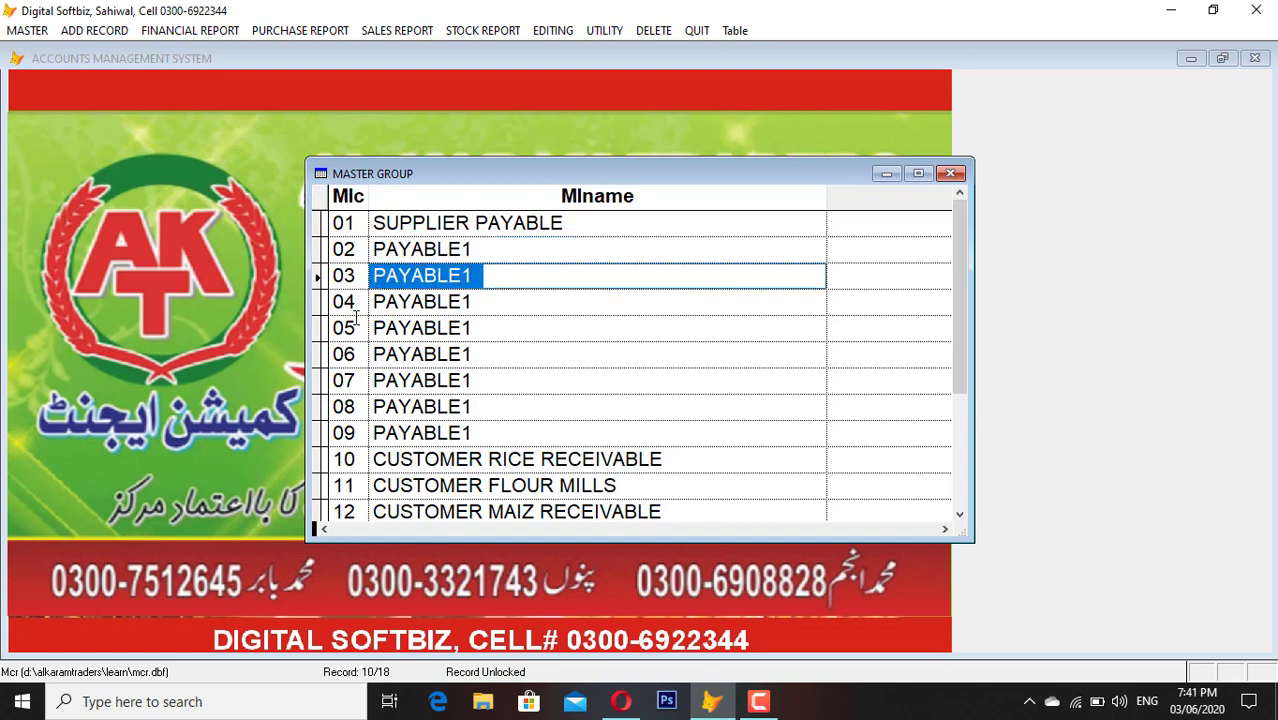
drag(476, 252, 374, 250)
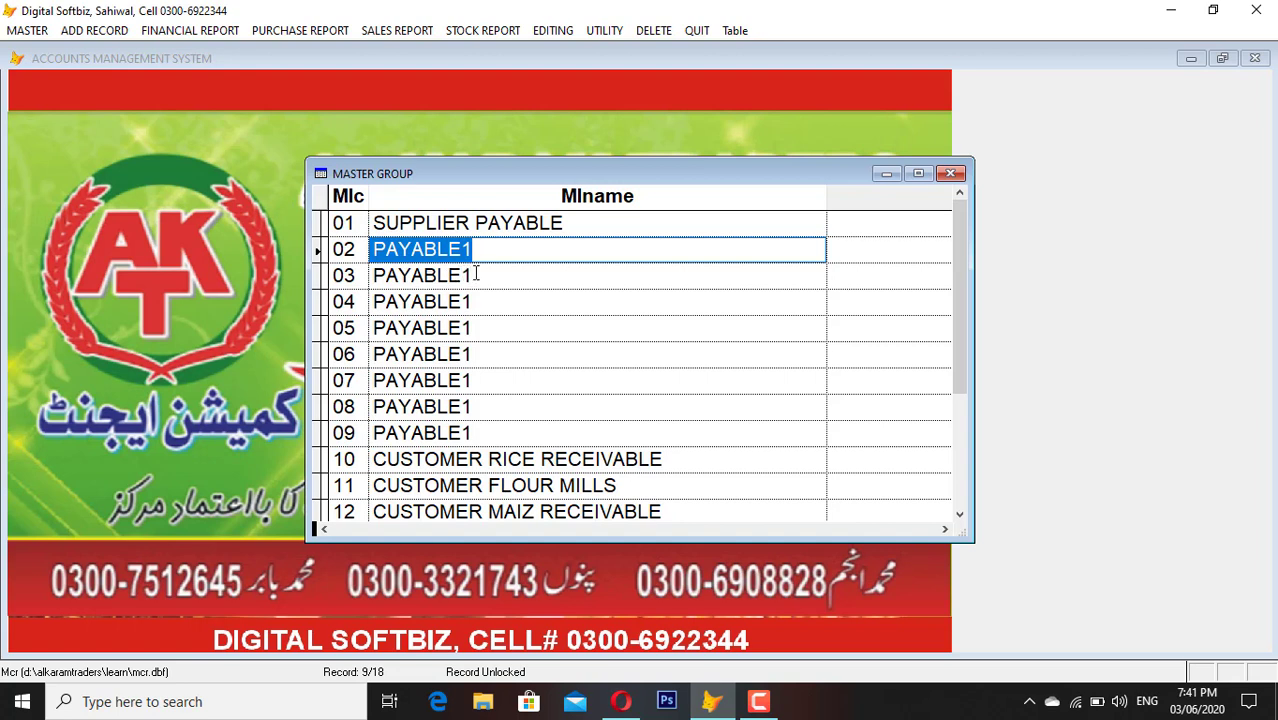
drag(478, 274, 374, 275)
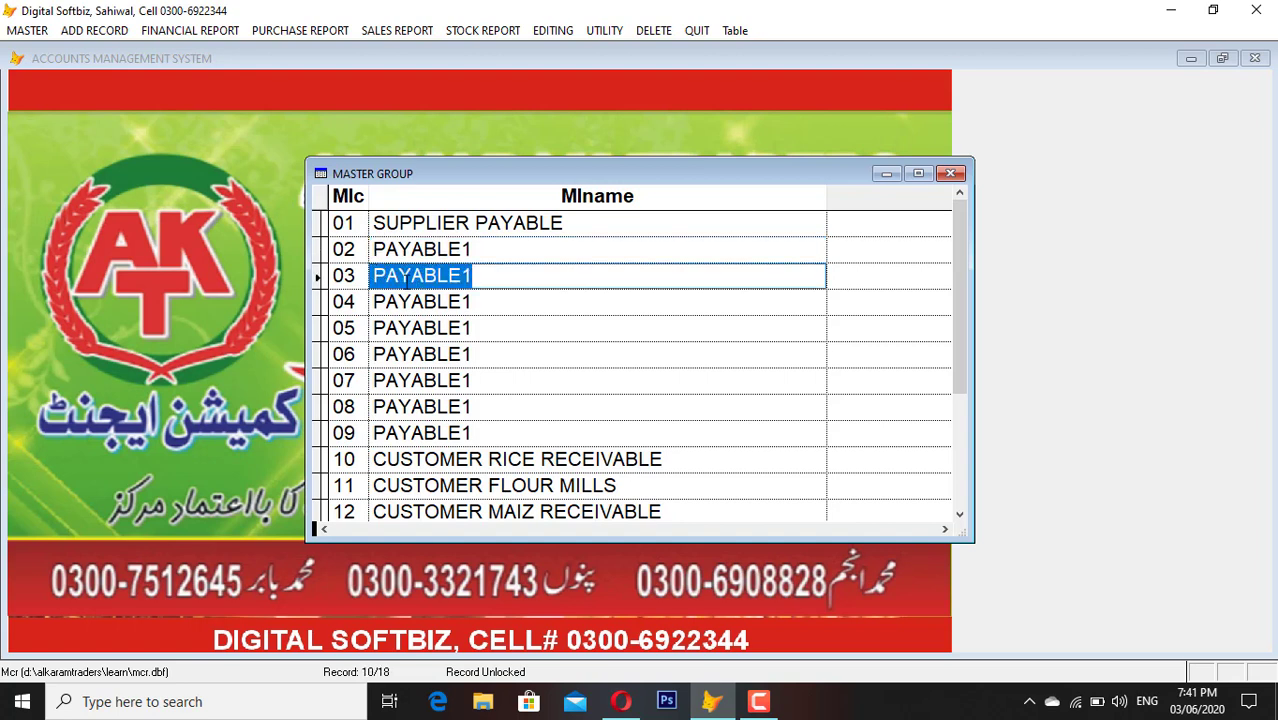
key(BackSpace)
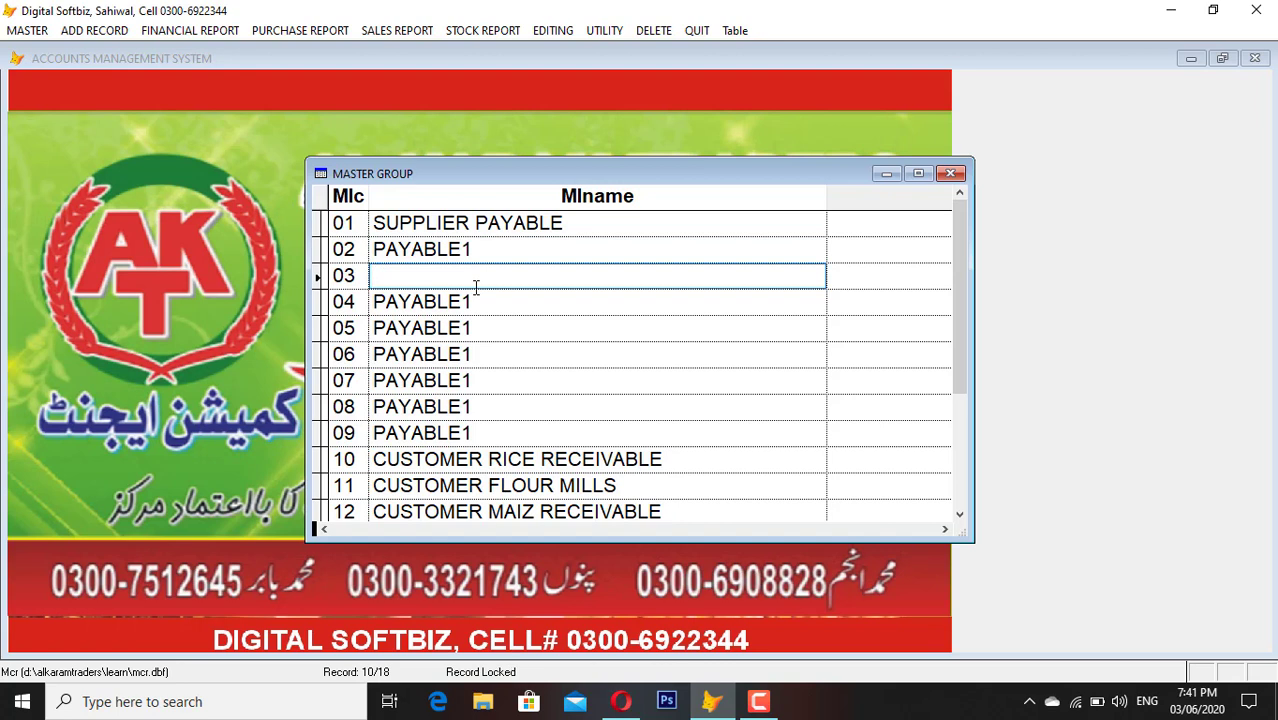
key(Caps_Lock)
text(ARIFWALA)
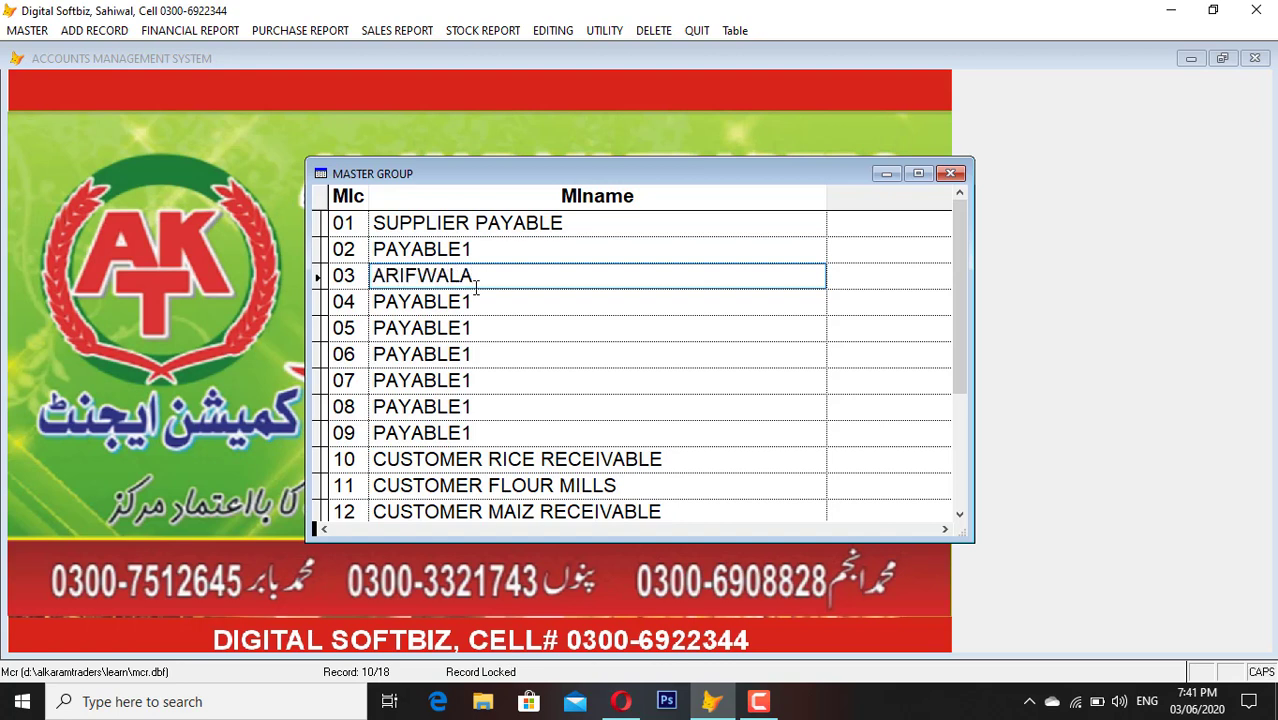
text( MANDI)
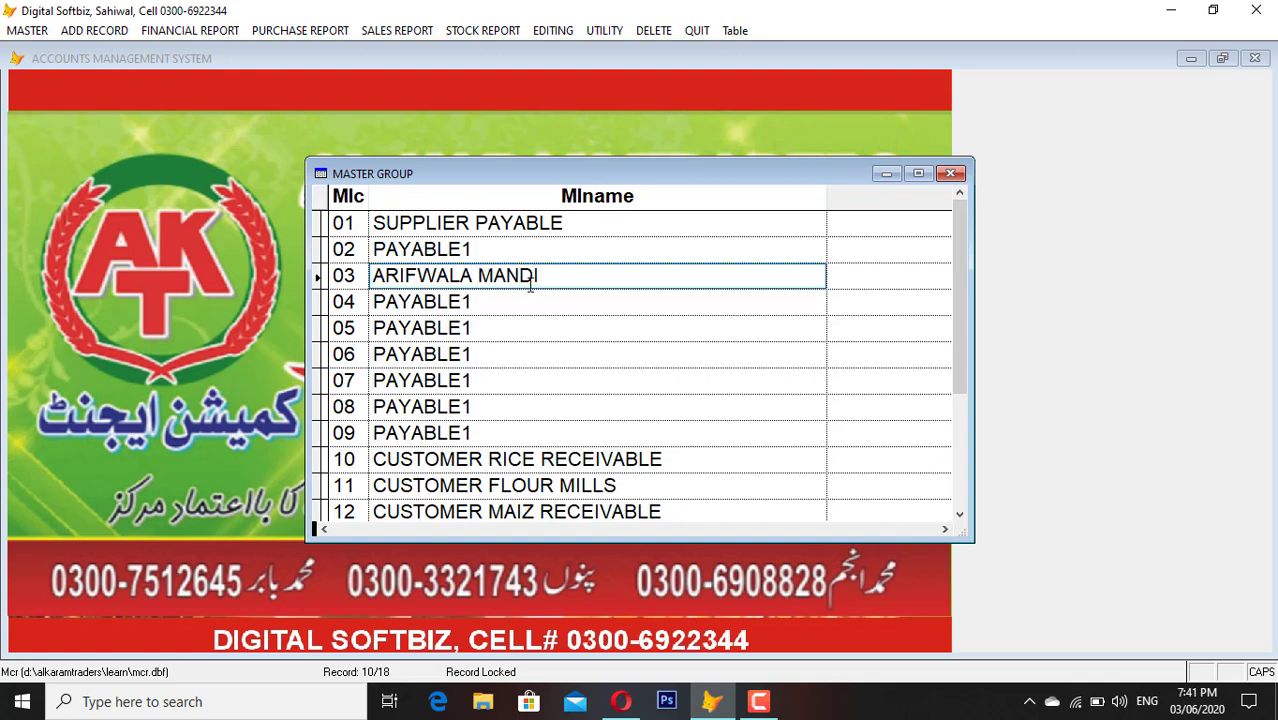
click(441, 282)
click(453, 321)
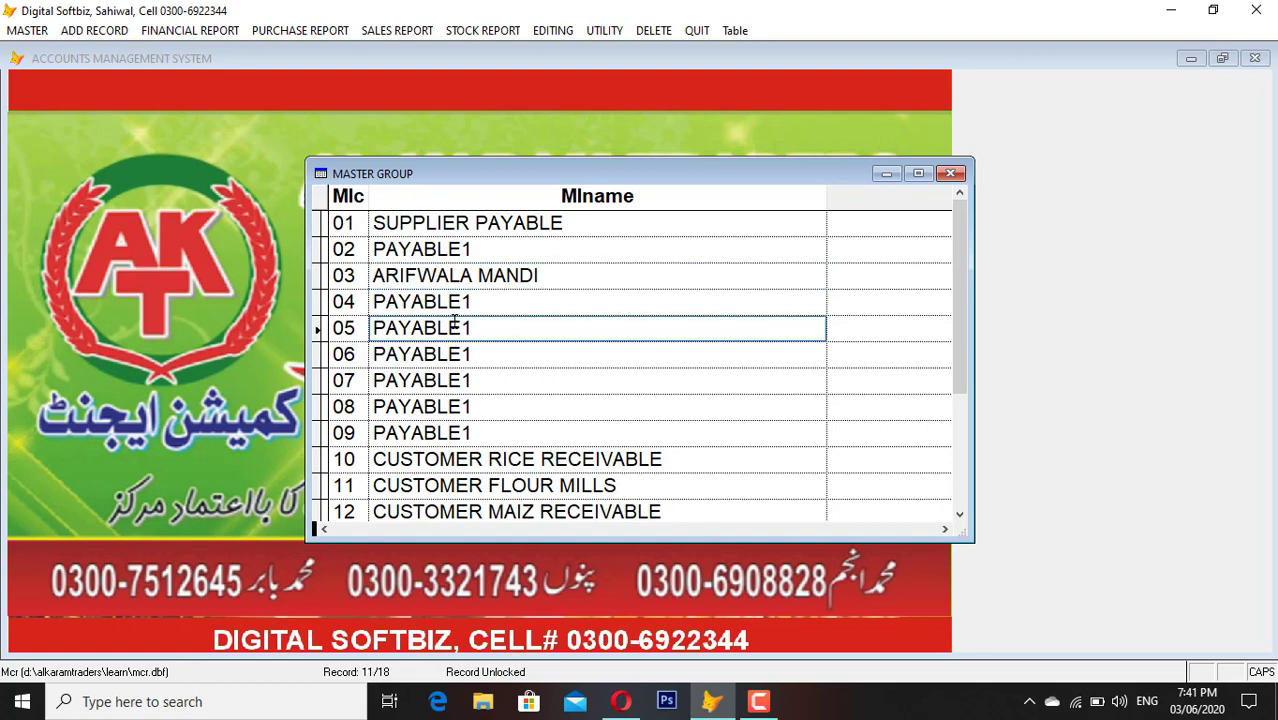
- Examine the codes of the rice, flour mill and maize customer groups in the master group list, then return to the form
scroll(486, 390, down, 1)
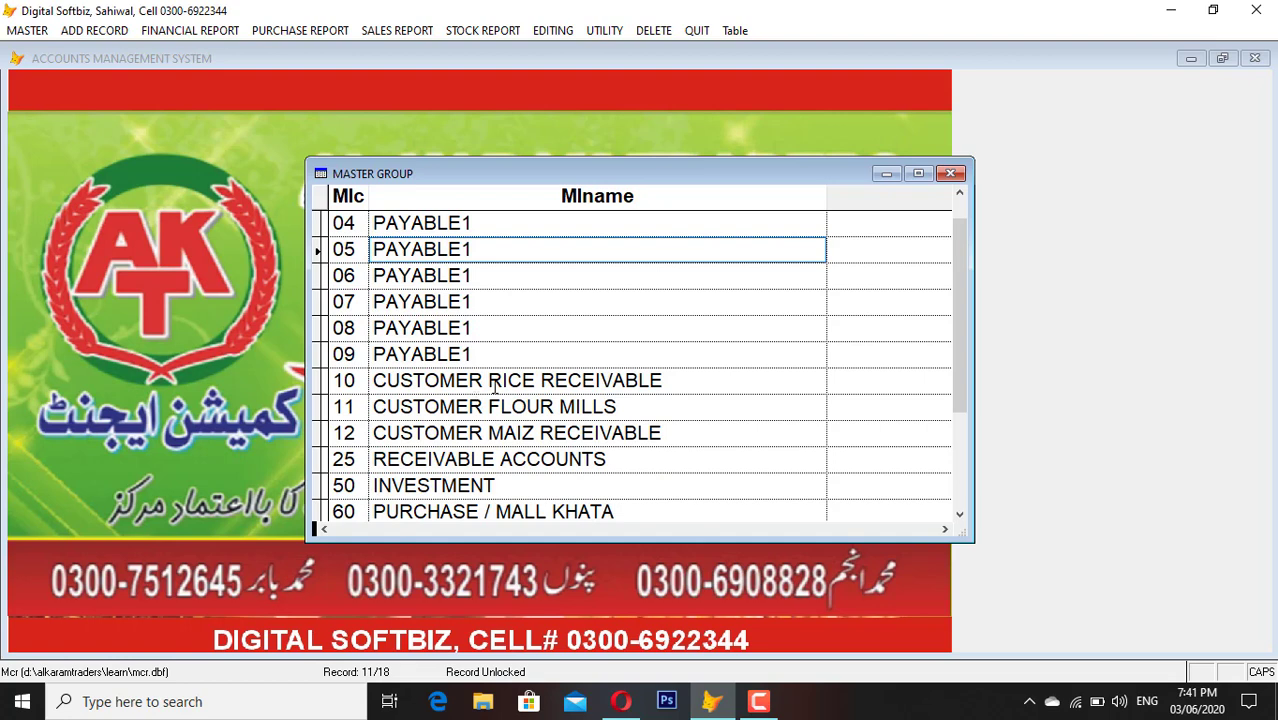
click(348, 381)
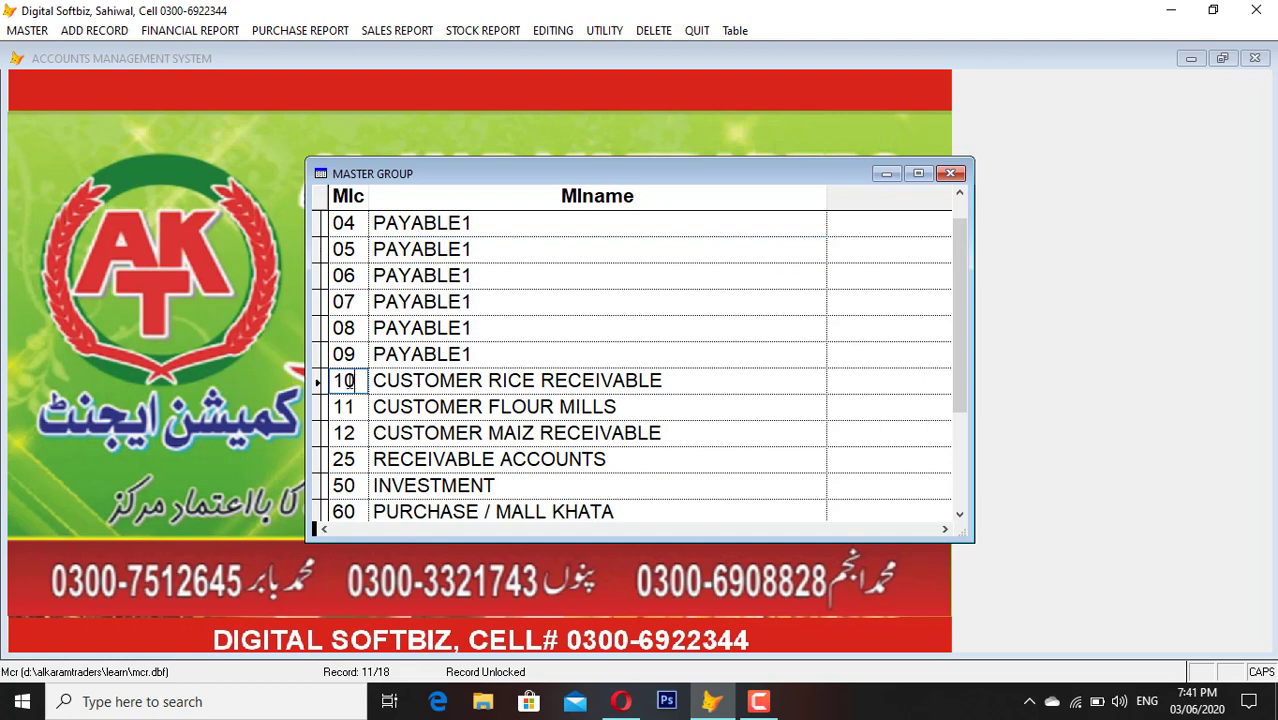
drag(348, 381, 357, 383)
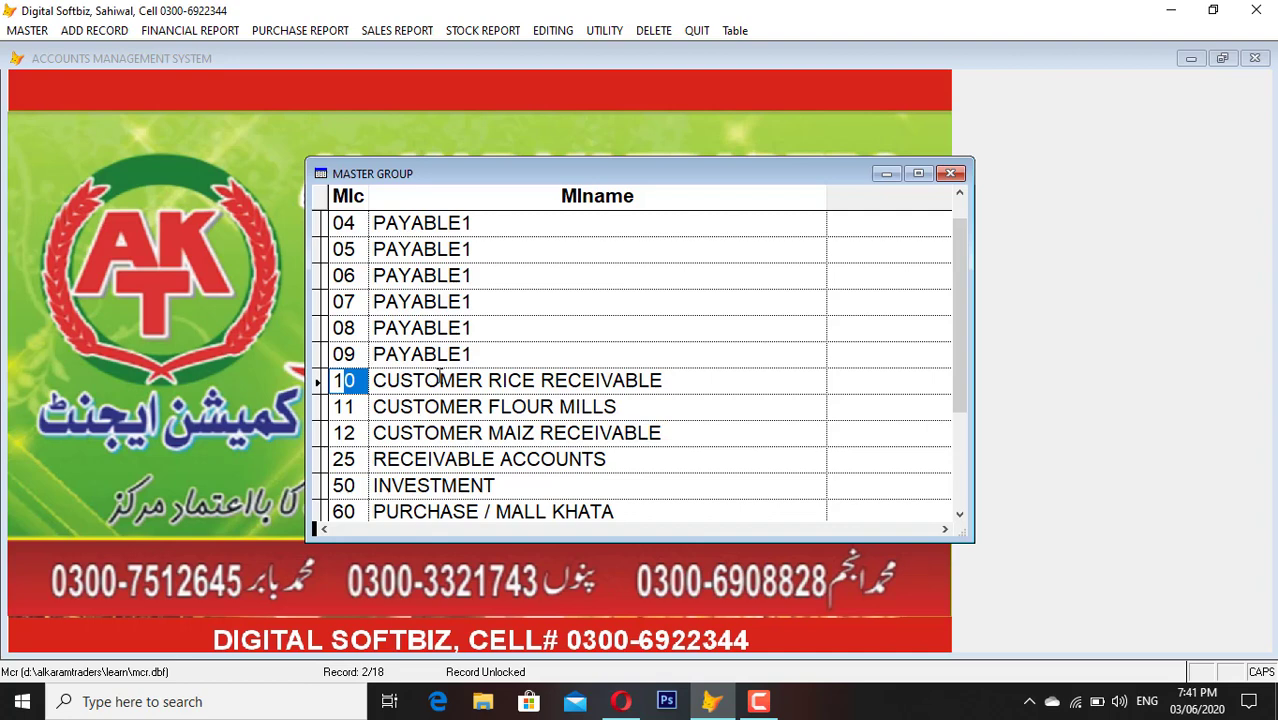
key(Left)
key(Down)
key(Down)
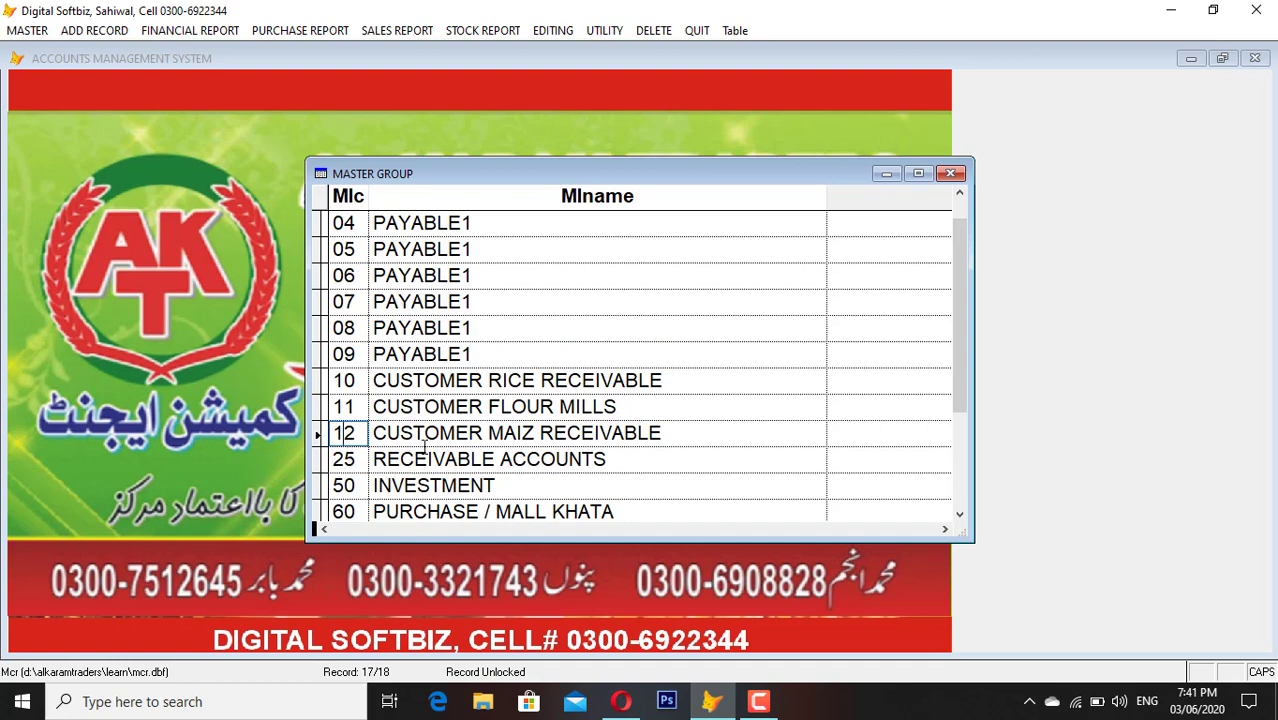
key(Escape)
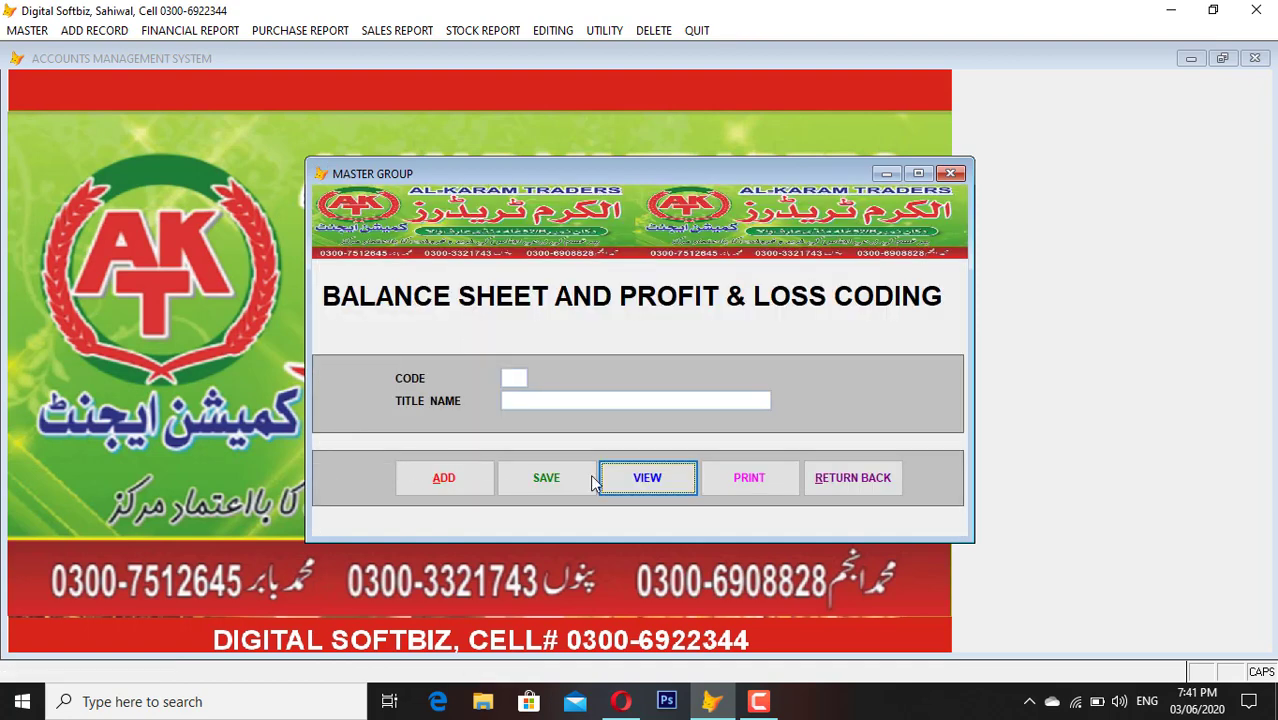
click(645, 486)
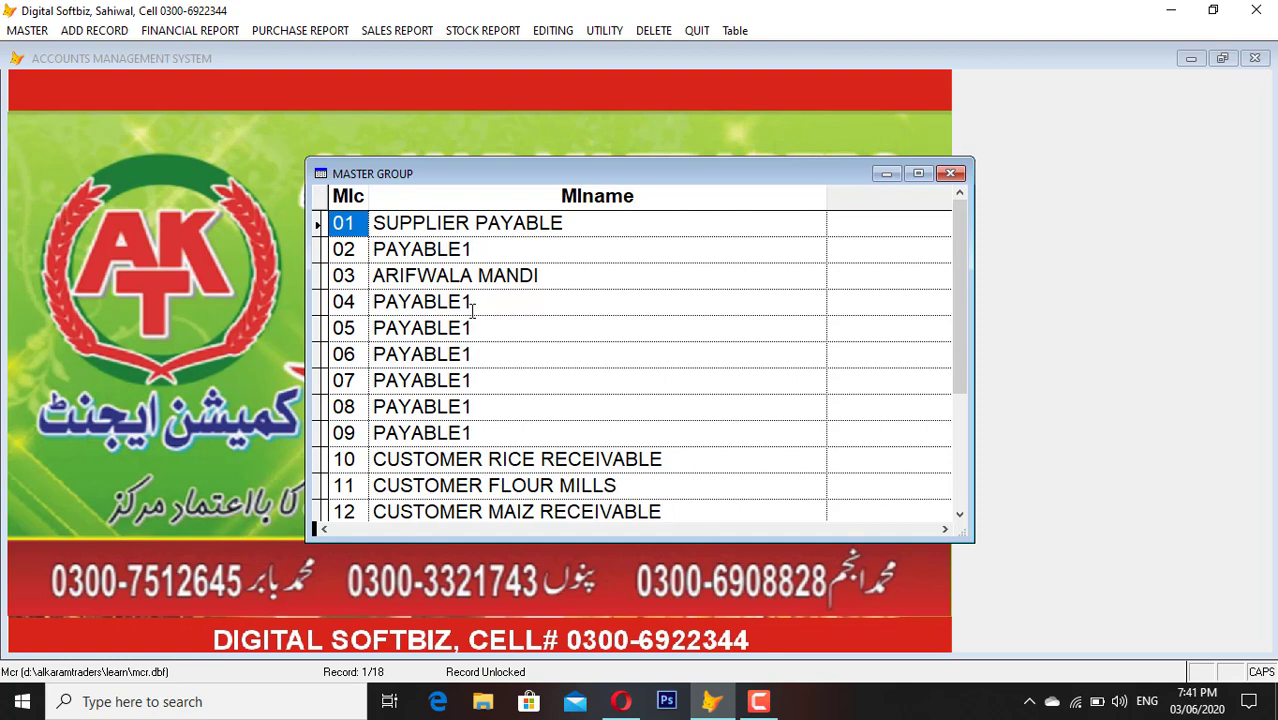
key(Escape)
- Add and save a master group with code 13 and title name "RECIVEABLE PAKPATAN MANDI"
click(450, 485)
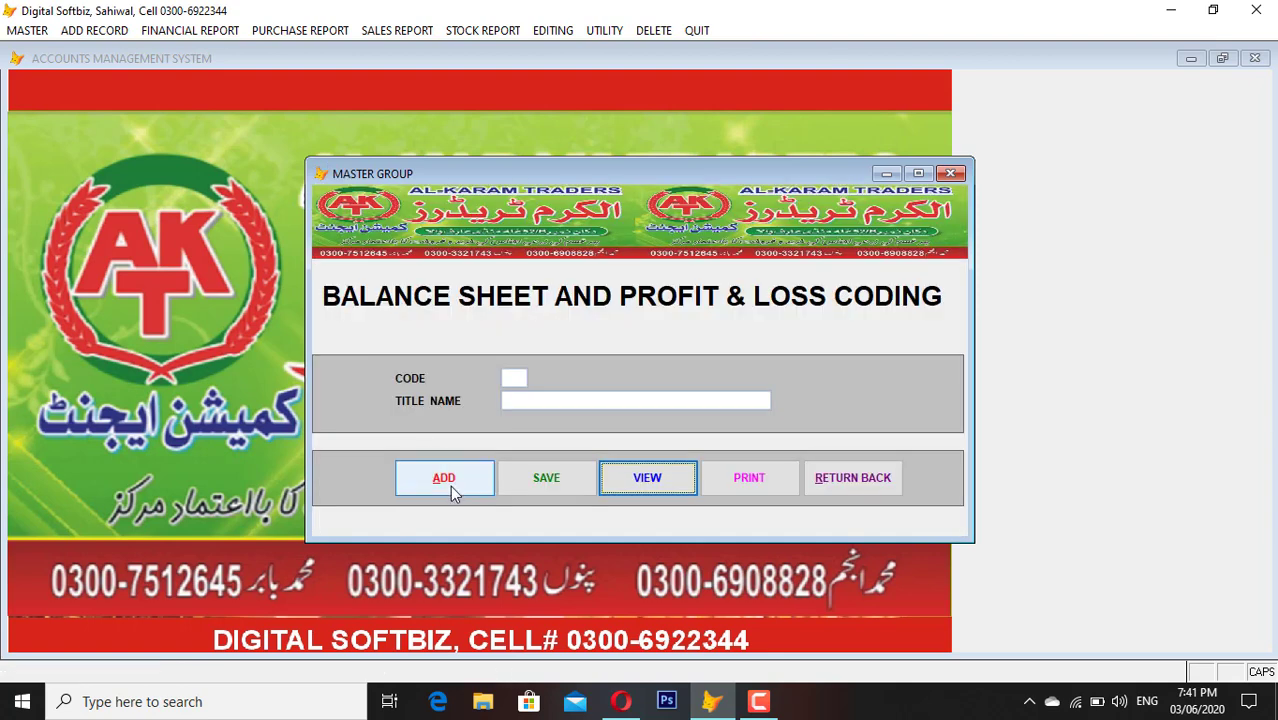
text(13)
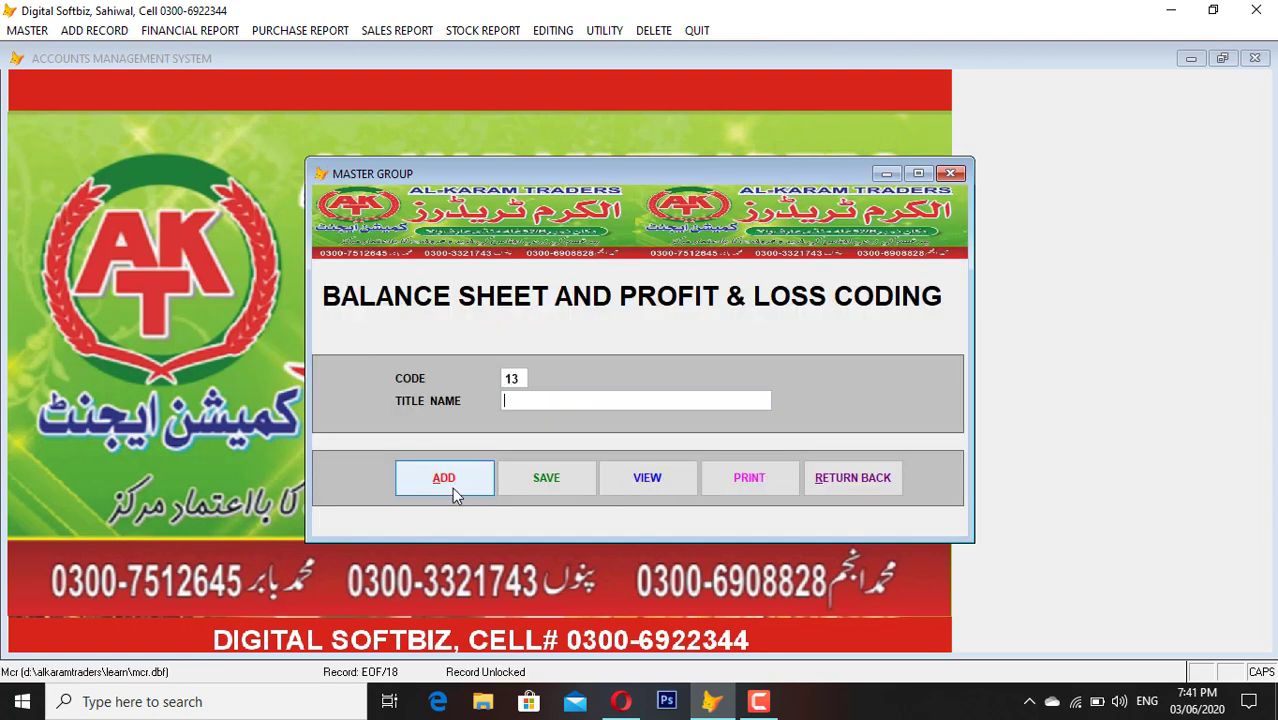
text(RECIVEABLE PAK)
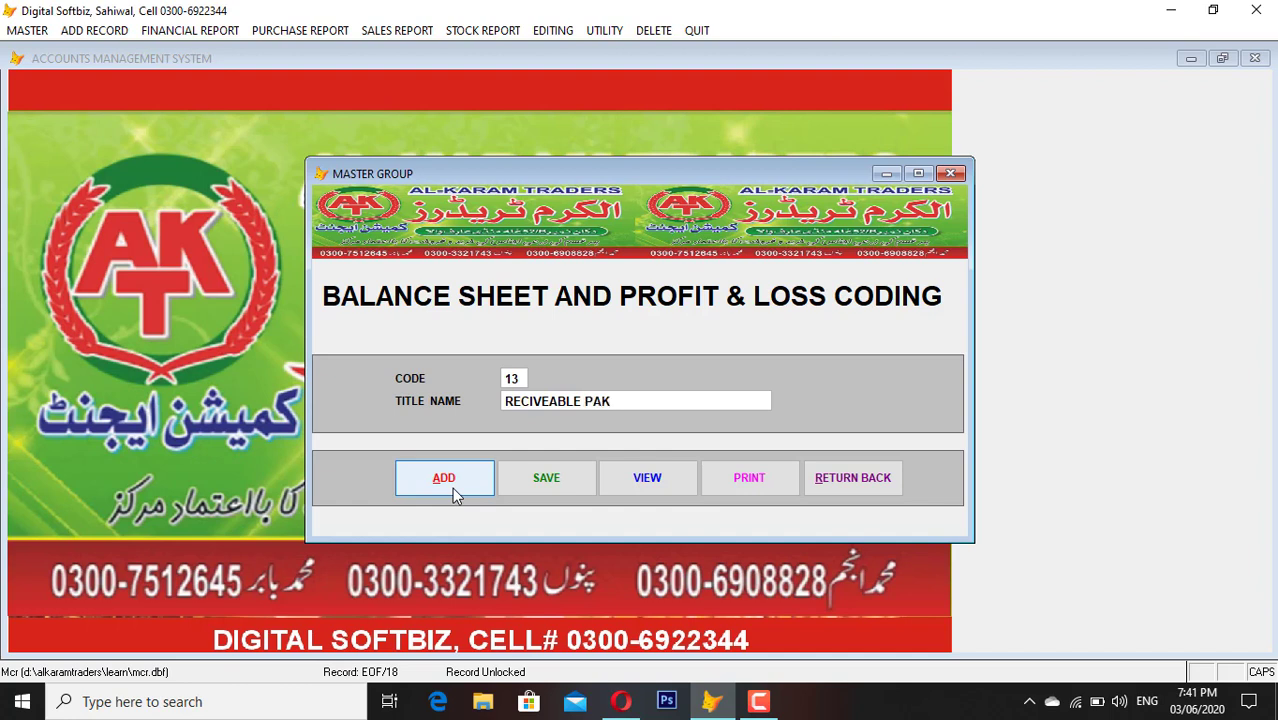
text(PATAN MANDI)
key(Return)
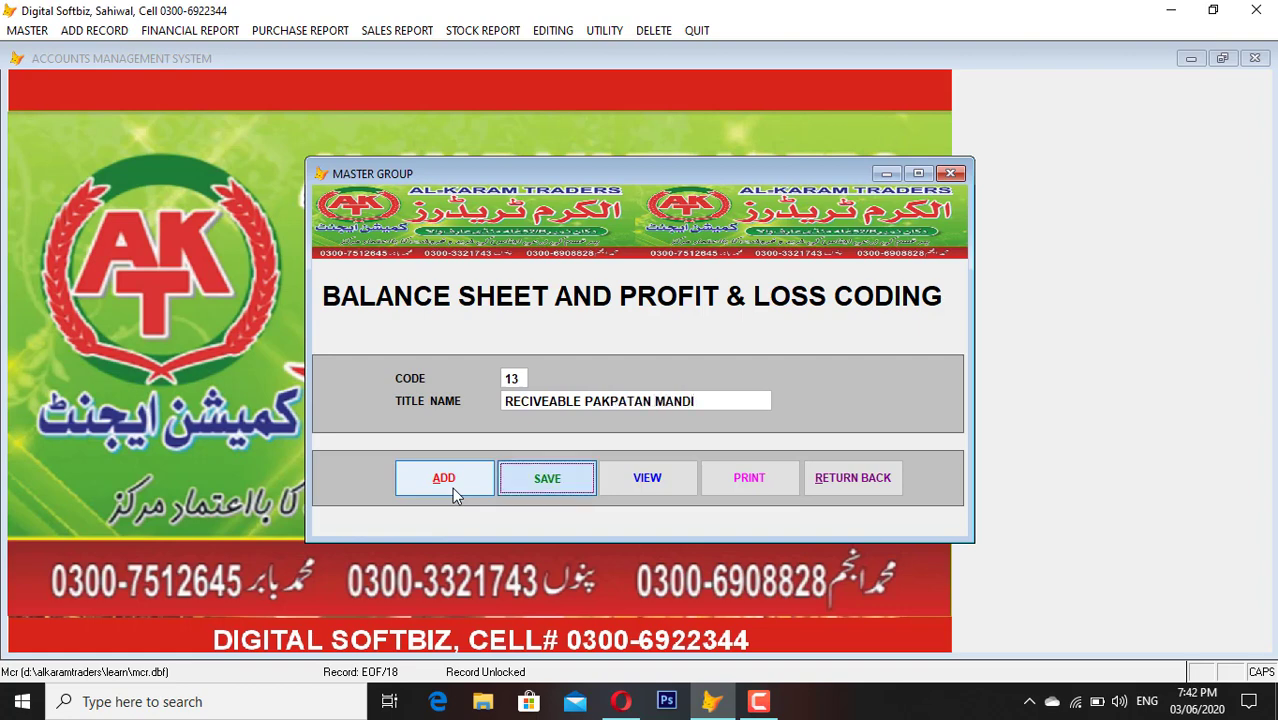
key(Return)
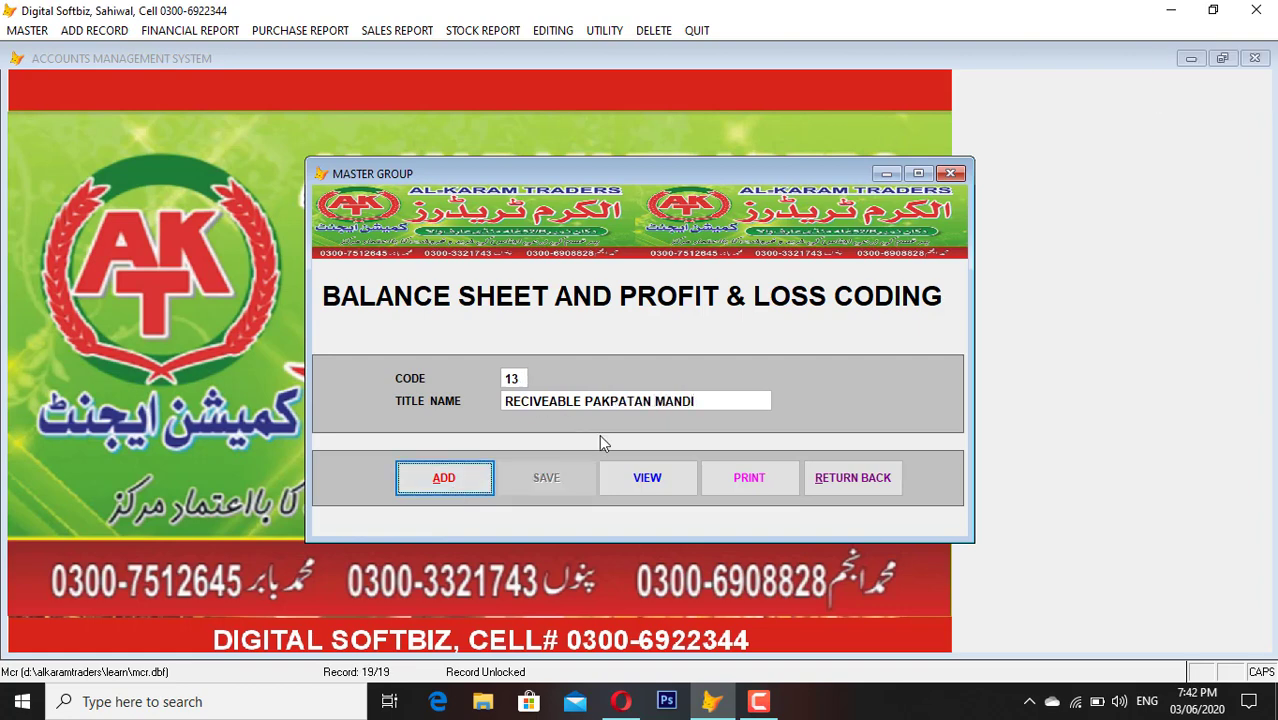
- Check the master group list for the Pakpatan Mandi receivable group
click(640, 470)
scroll(455, 401, down, 3)
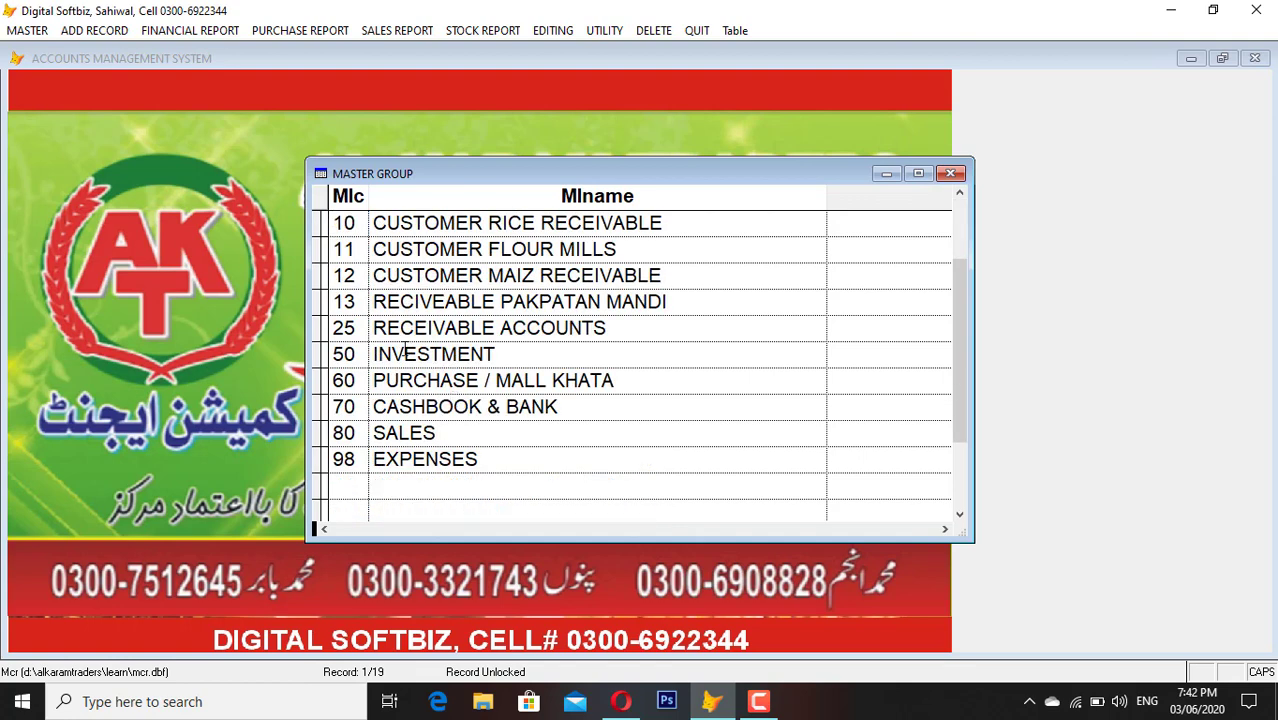
click(413, 303)
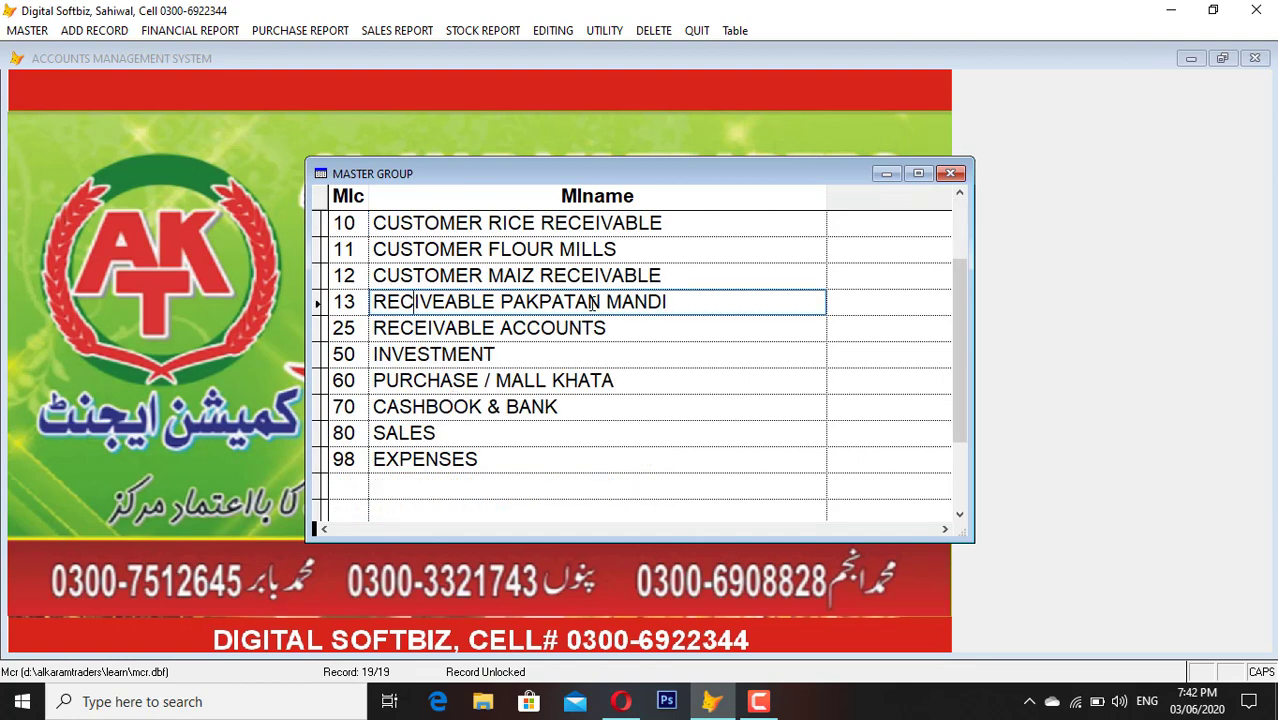
- Examine the codes of the investment, purchase, cashbook, sales and expenses groups, then close the master group list and form
click(415, 355)
click(362, 360)
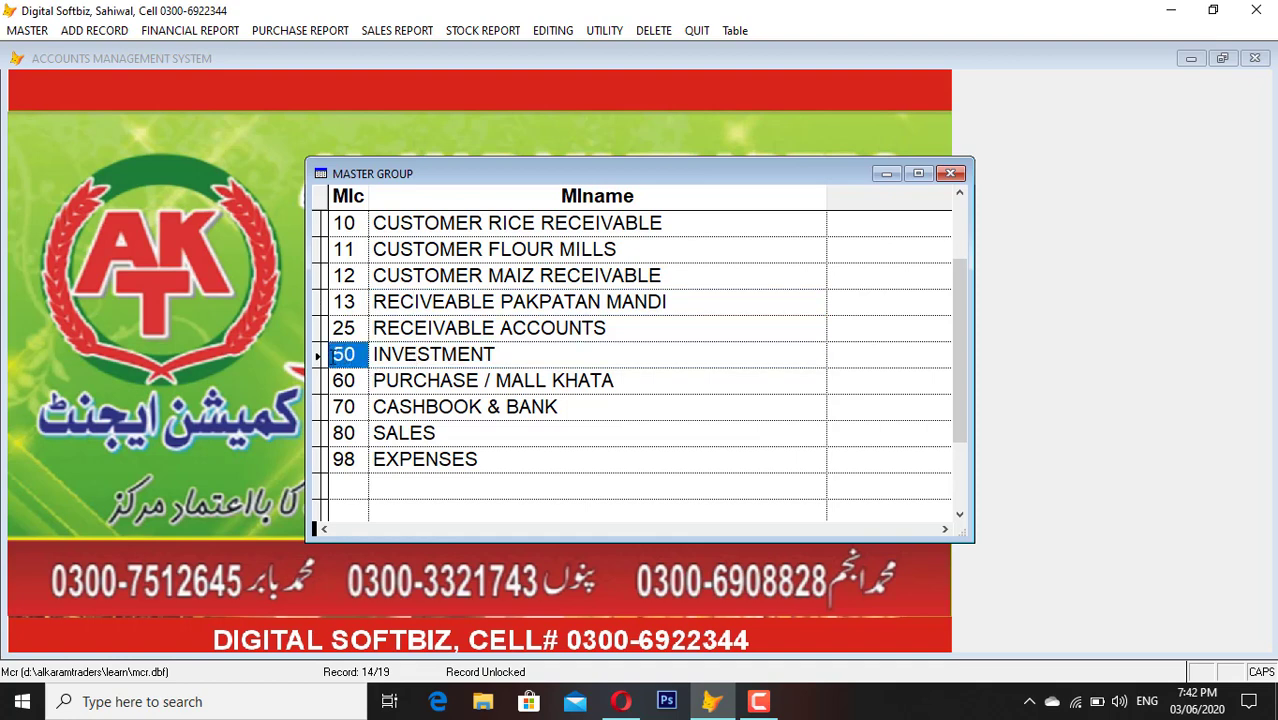
click(400, 378)
click(343, 380)
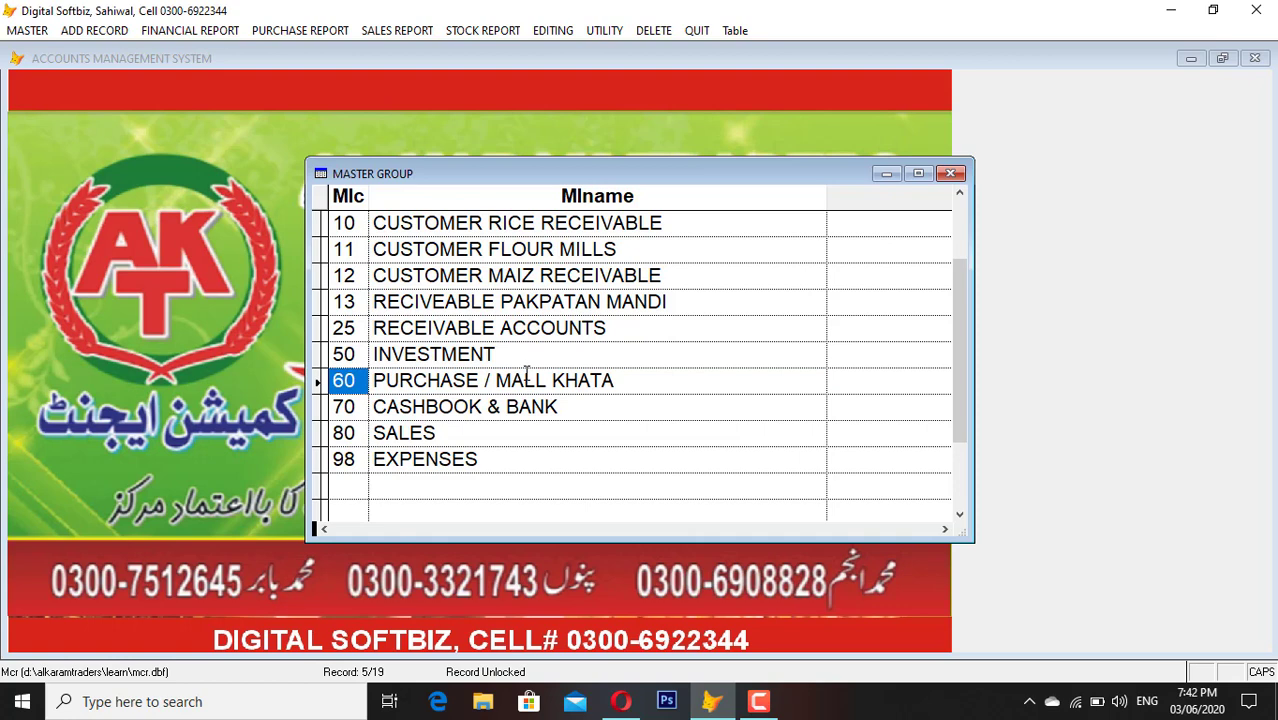
drag(625, 379, 478, 380)
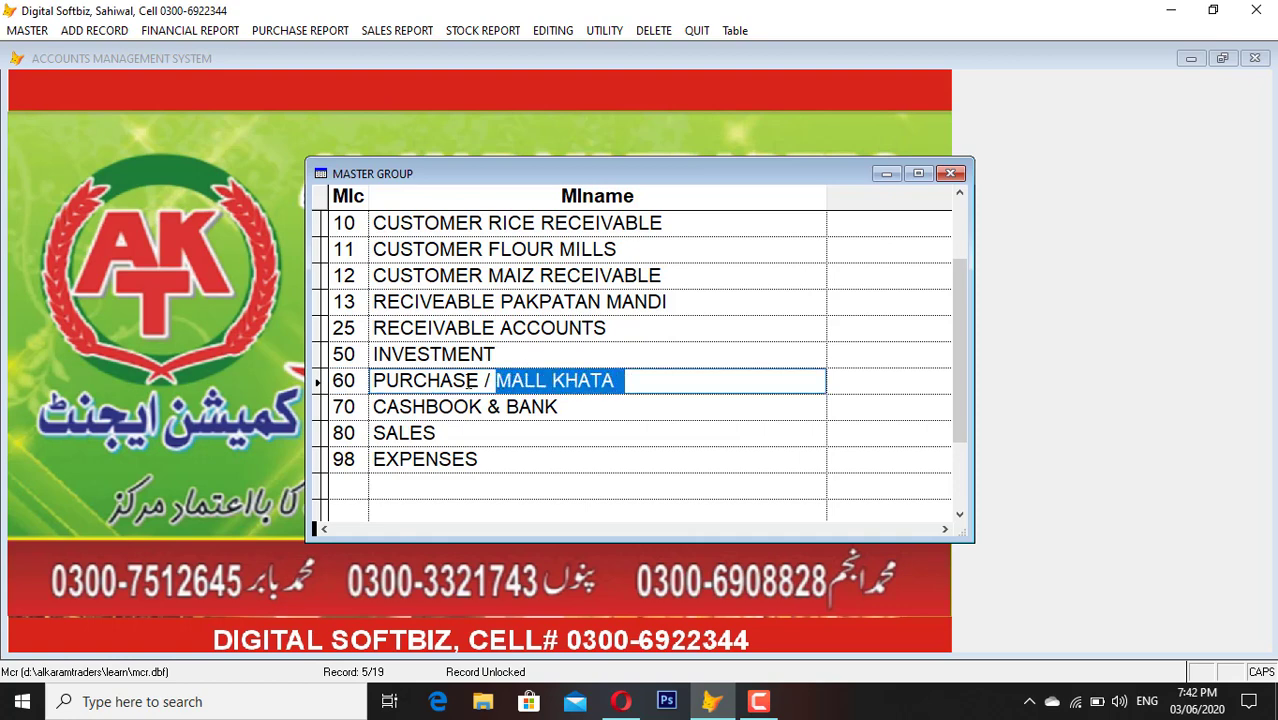
click(476, 380)
click(343, 380)
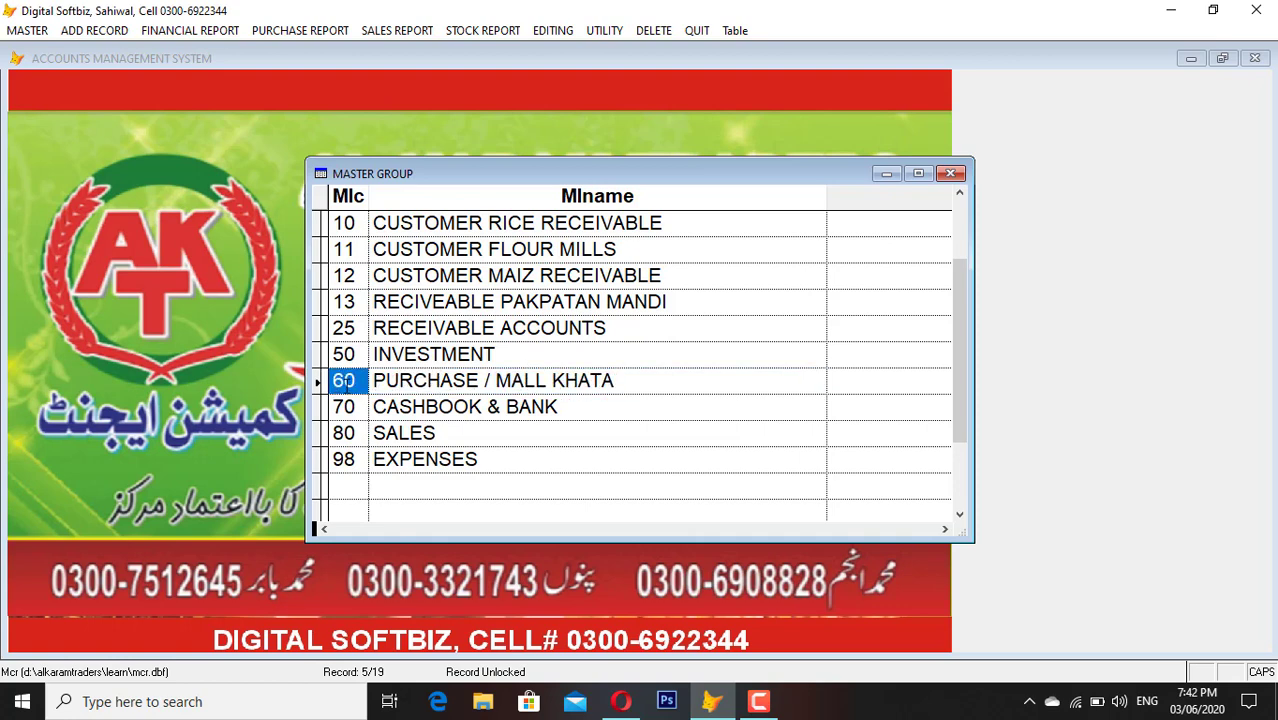
click(401, 402)
drag(360, 403, 334, 404)
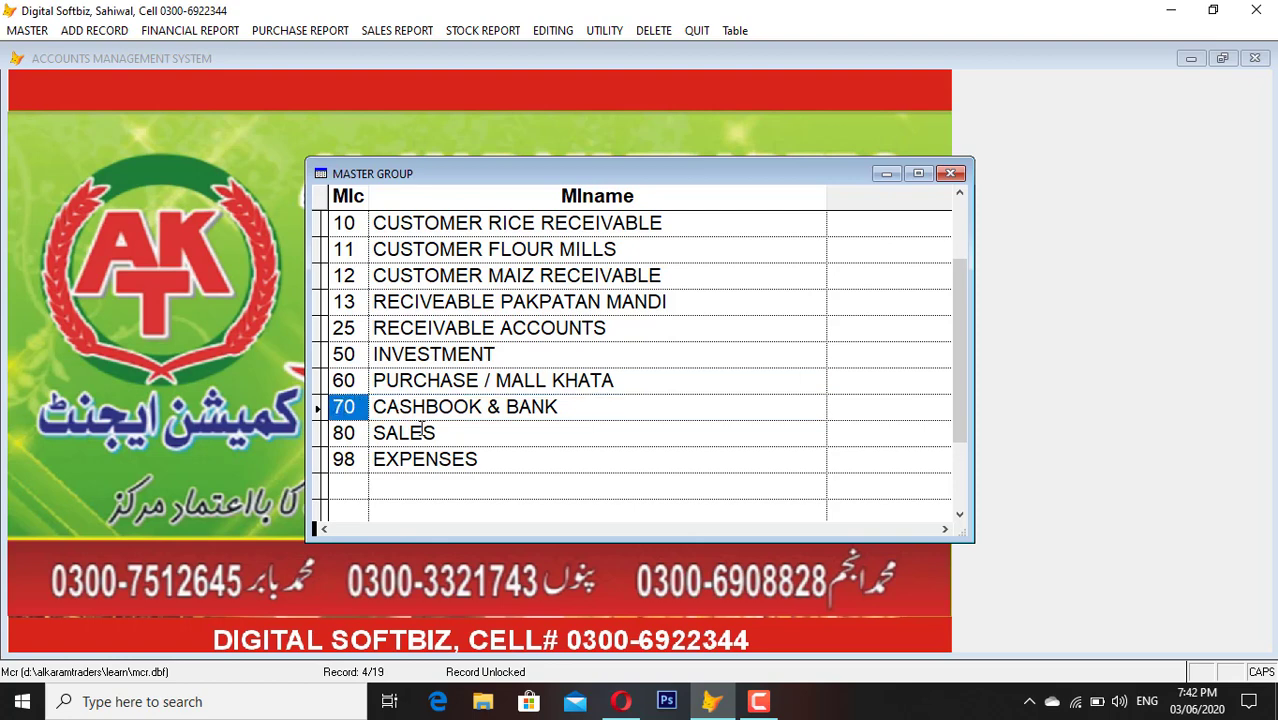
click(420, 430)
click(338, 436)
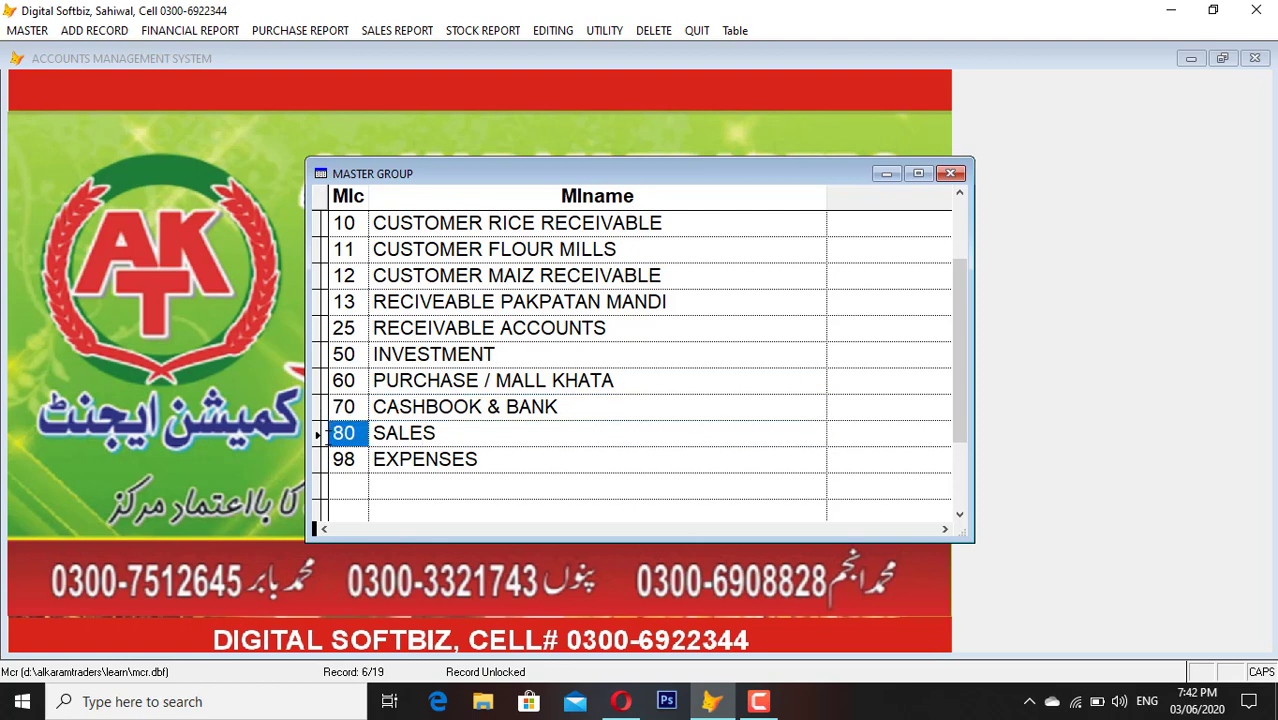
click(343, 460)
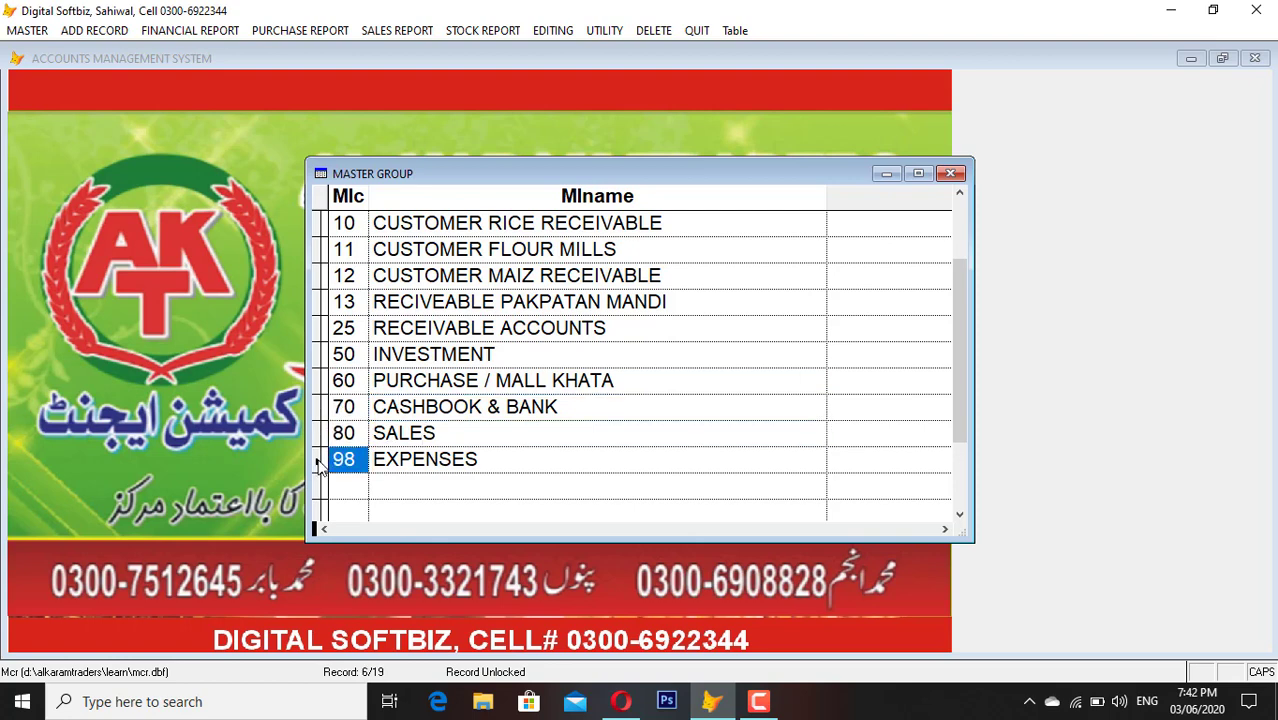
click(318, 433)
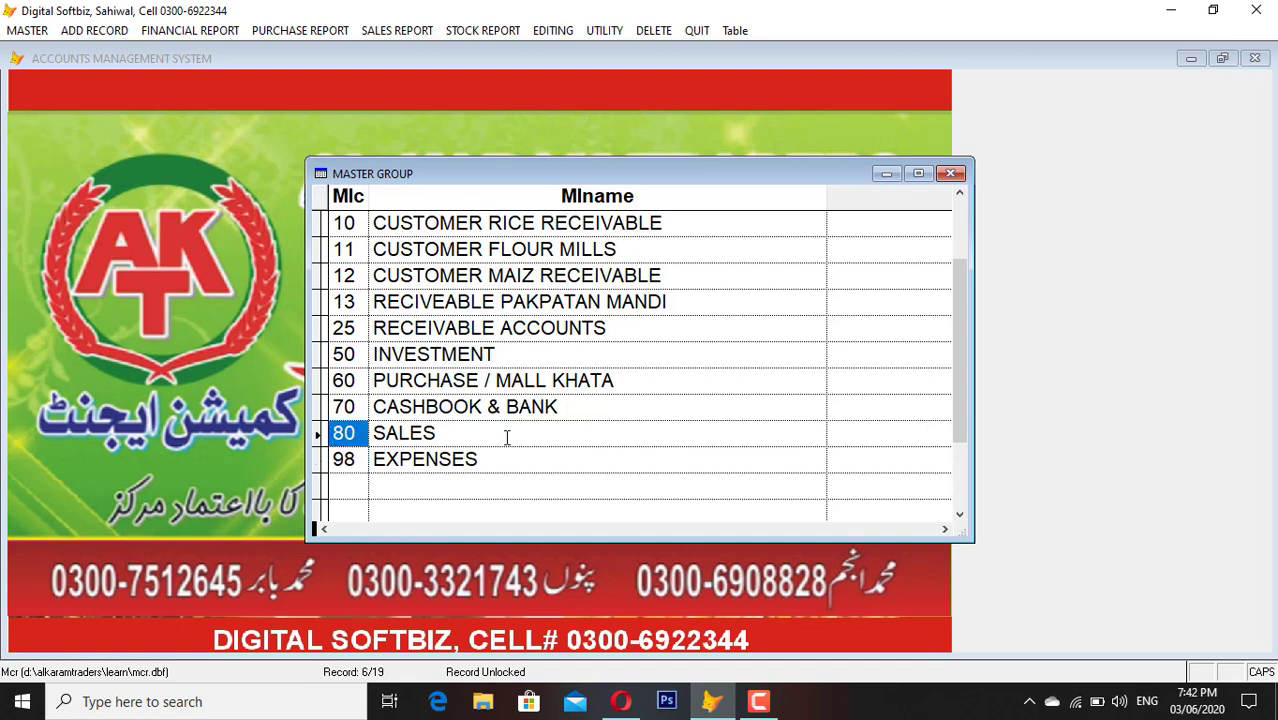
key(Escape)
click(829, 477)
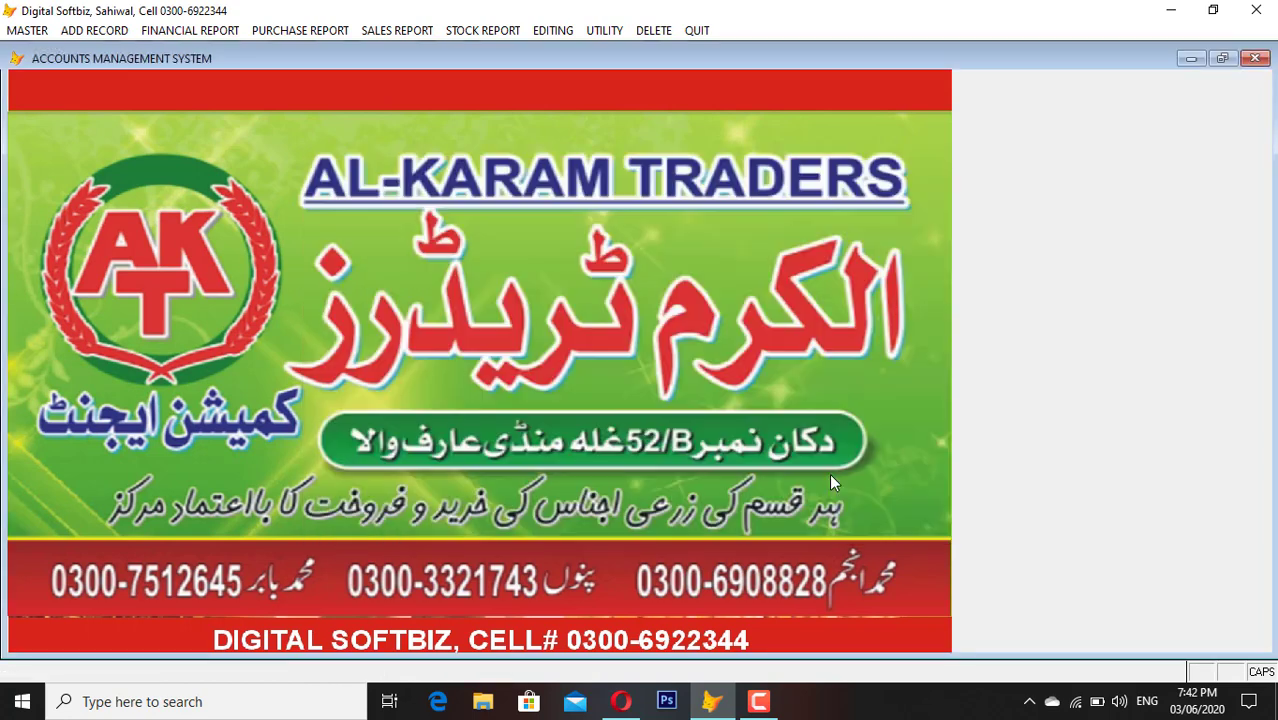
- Open the Master Title of Accounts form and start a new account with code 03-001
click(27, 30)
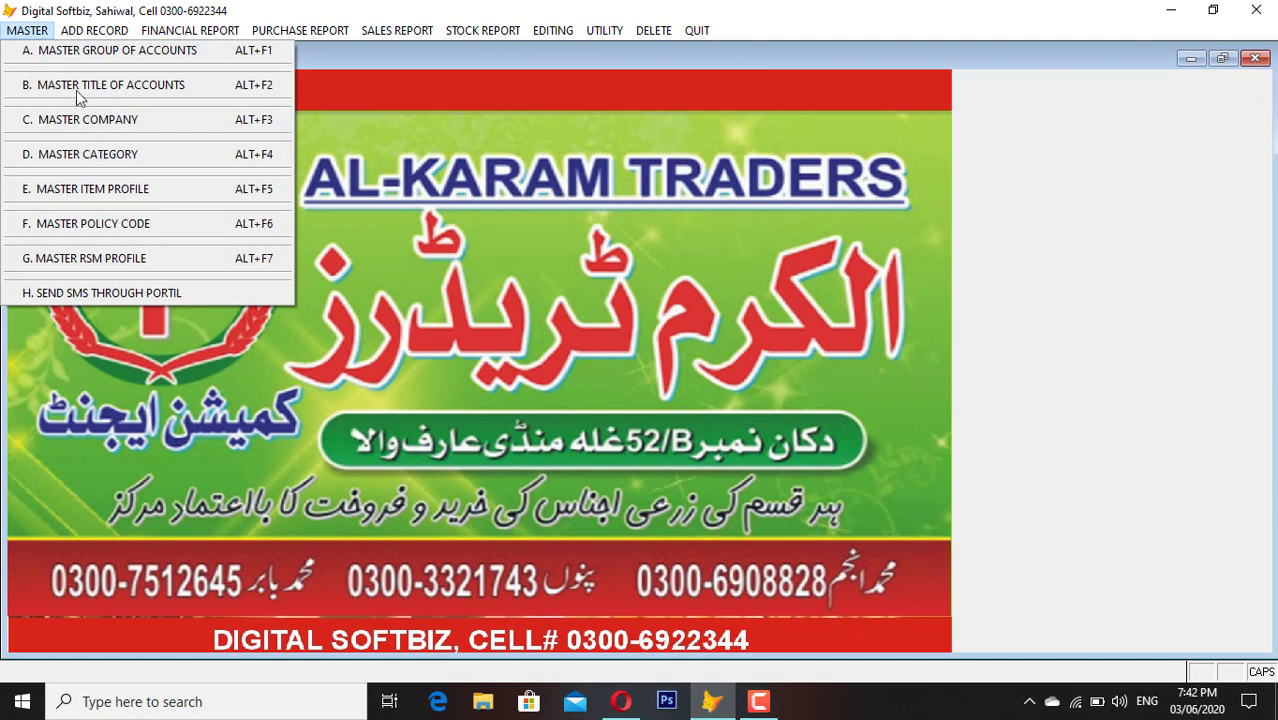
click(114, 93)
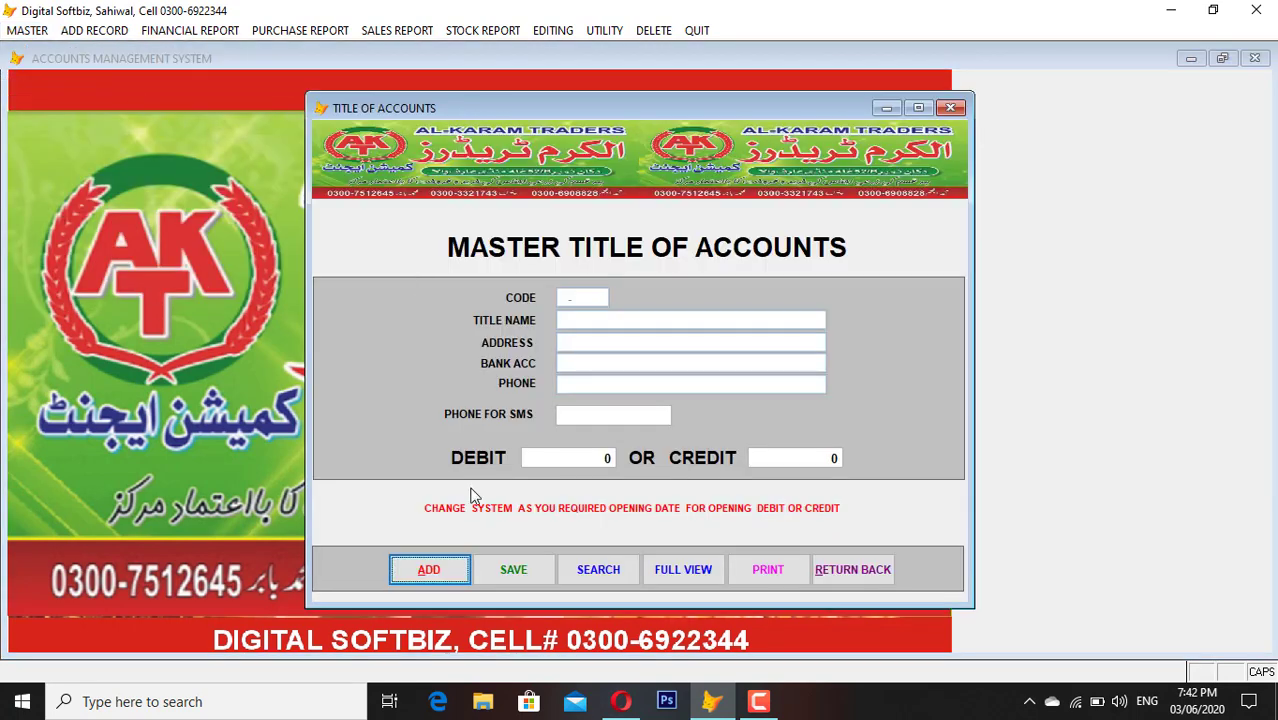
click(440, 566)
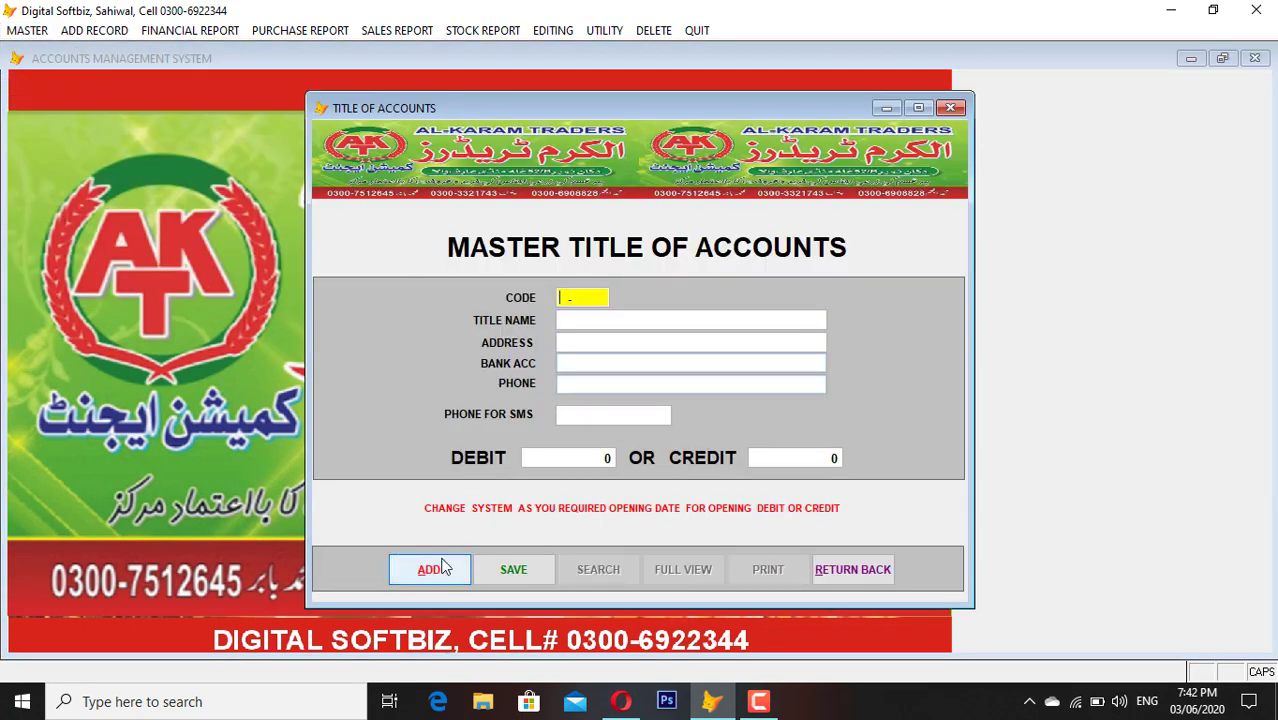
text(01)
key(BackSpace)
text(3-001)
key(Return)
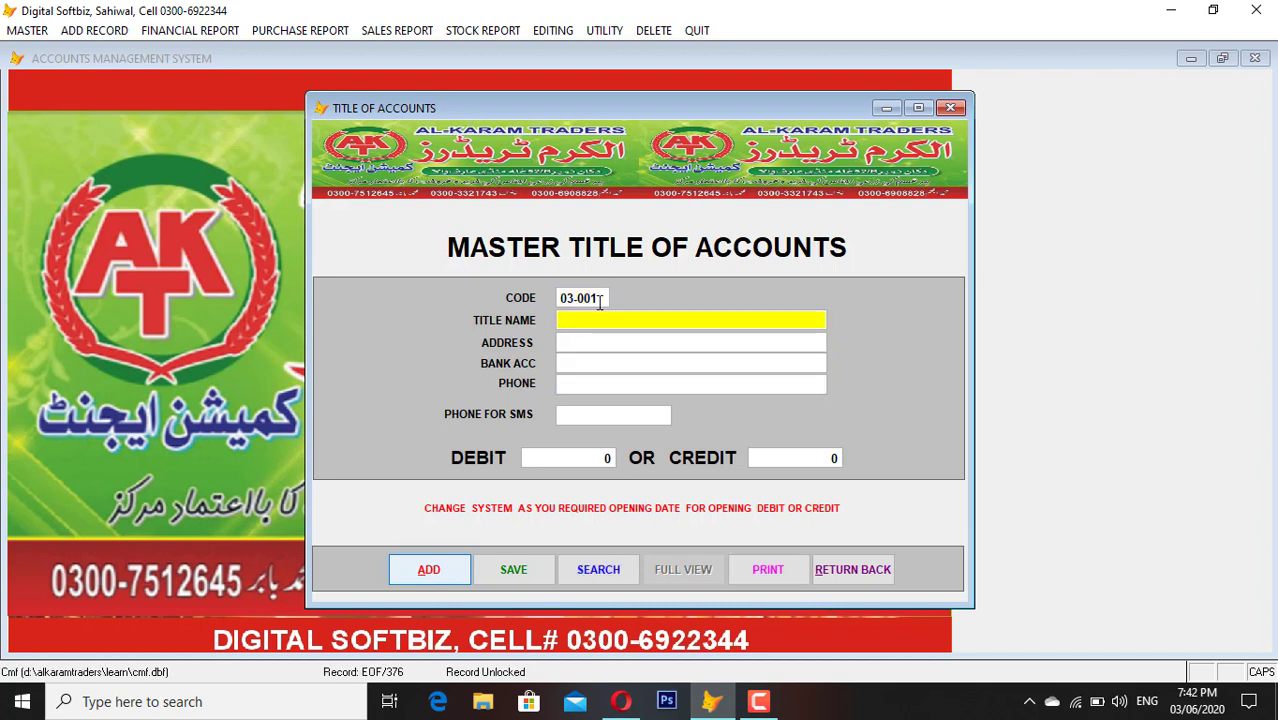
- Fill in the account holder's name, address and phone number for account 03-001, leaving the bank account and SMS phone blank
text(ALI)
key(Return)
text(ARFIWALA)
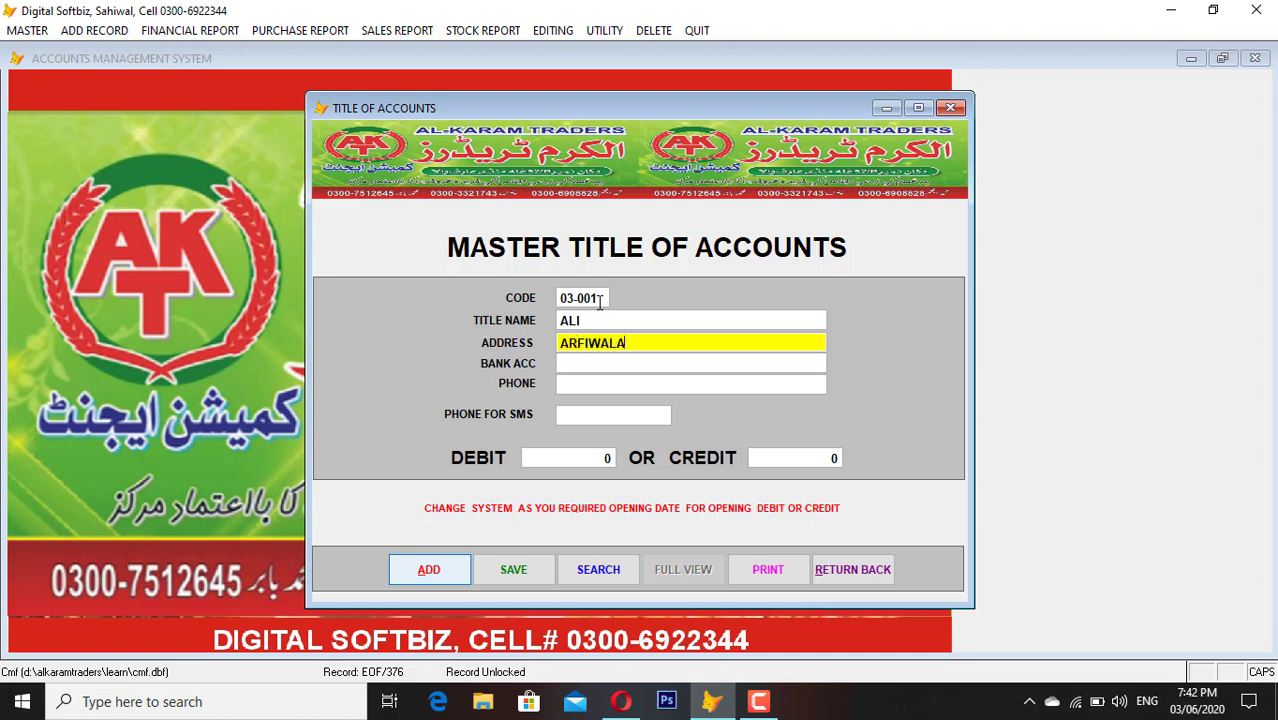
key(Return)
key(Return)
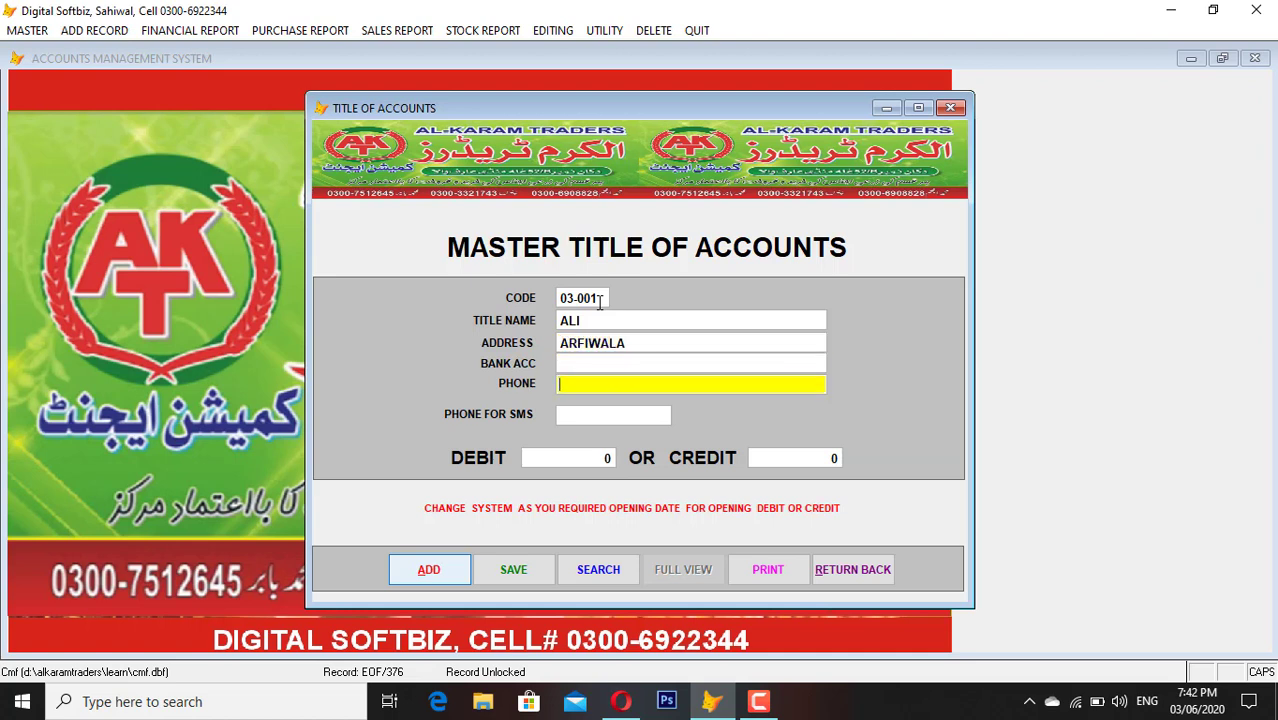
text(03333333)
key(Return)
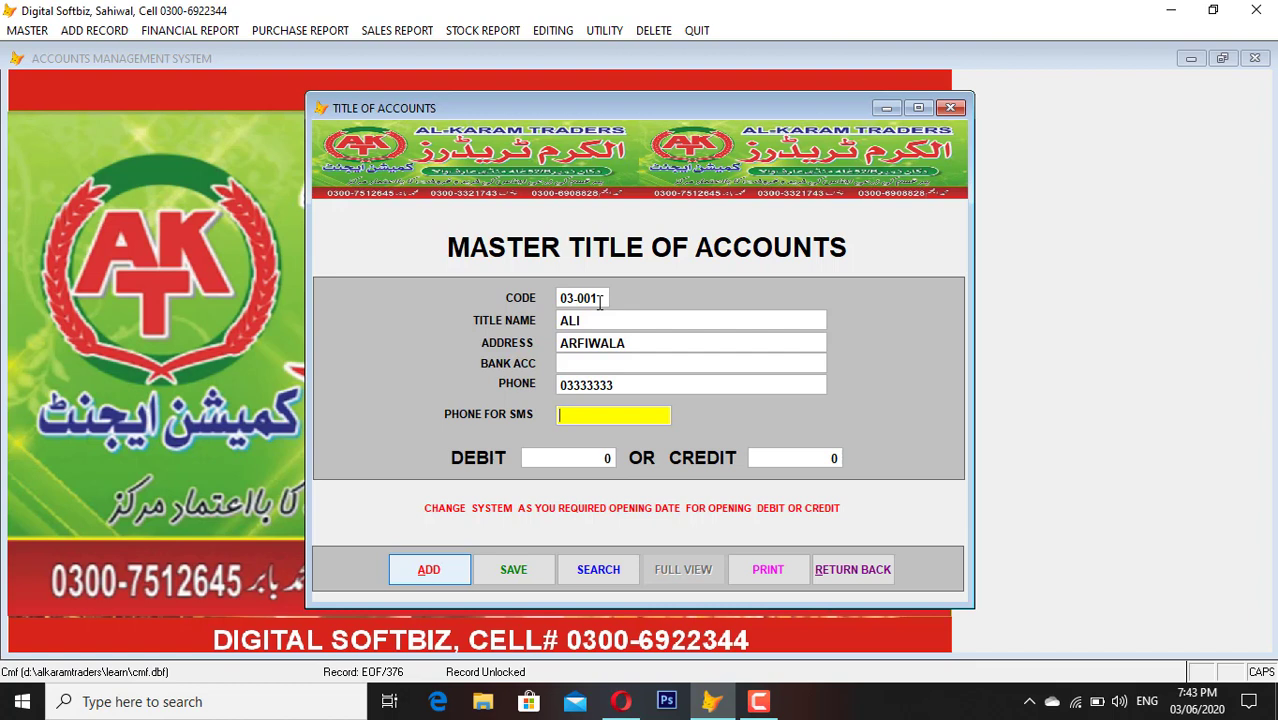
key(Return)
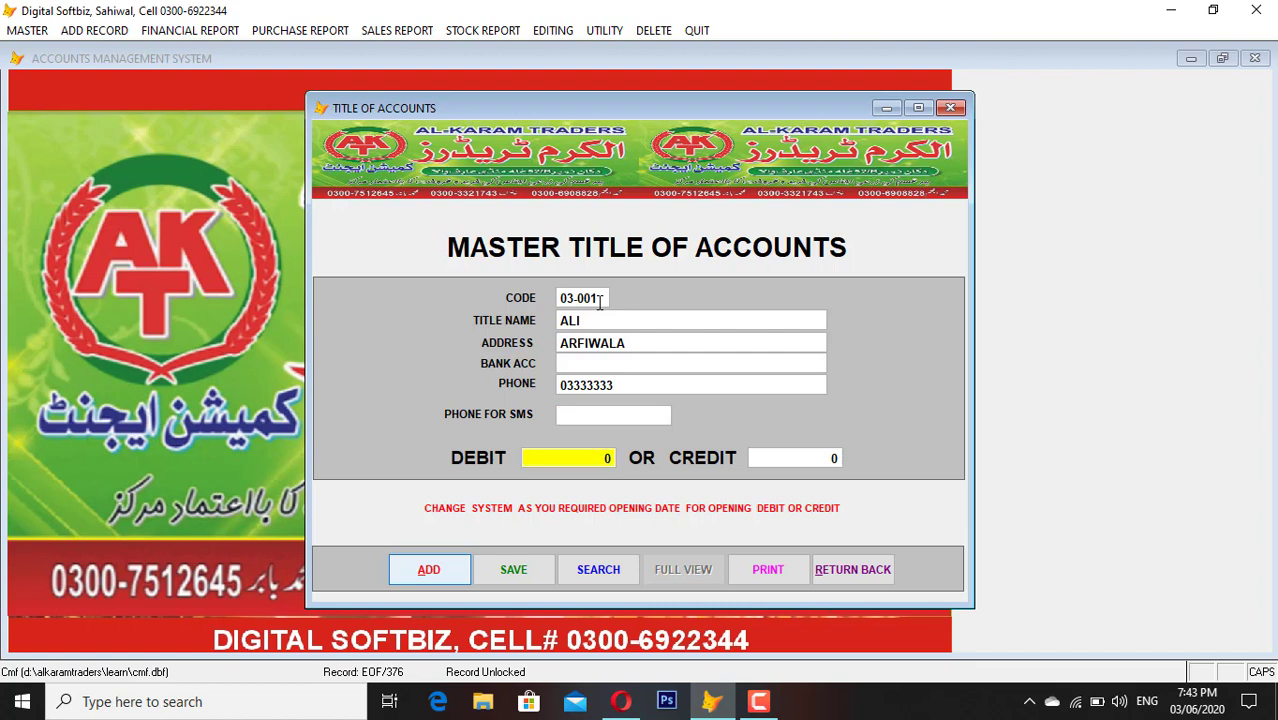
- Set the opening credit of account 03-001 to 100,000, leave the debit at zero and save the record
key(Return)
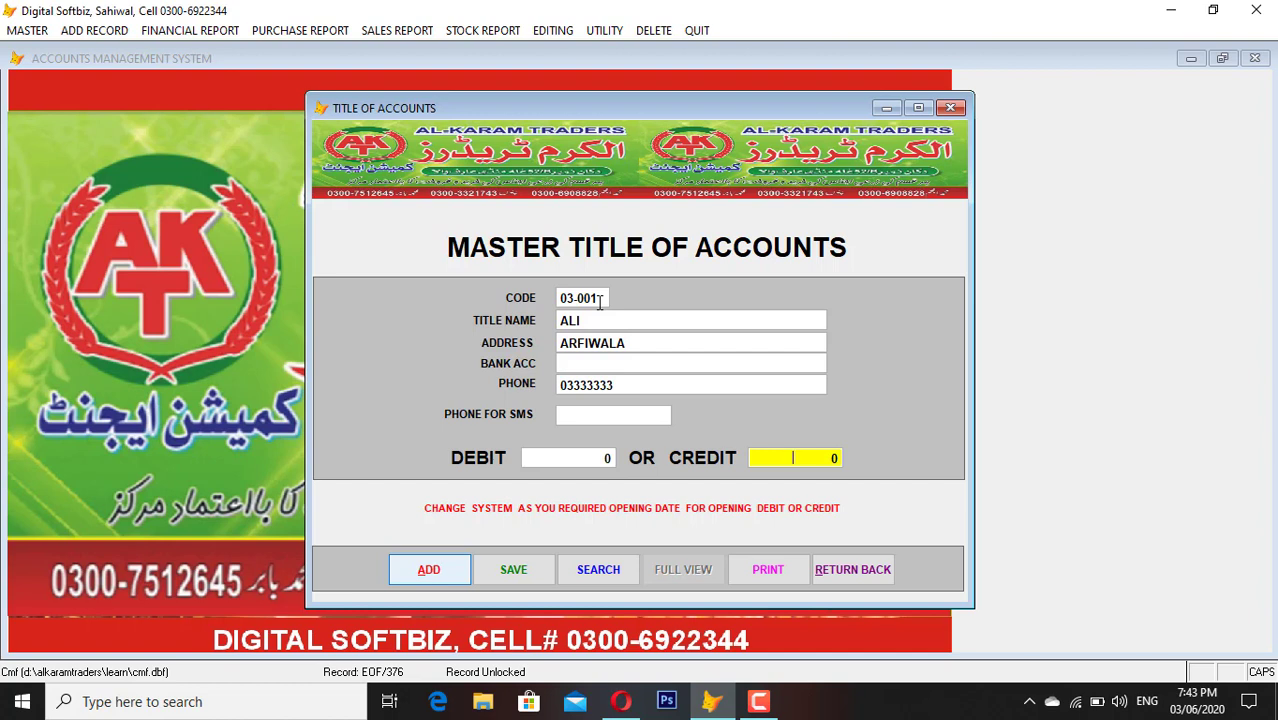
text(100.00 0)
key(Return)
key(Return)
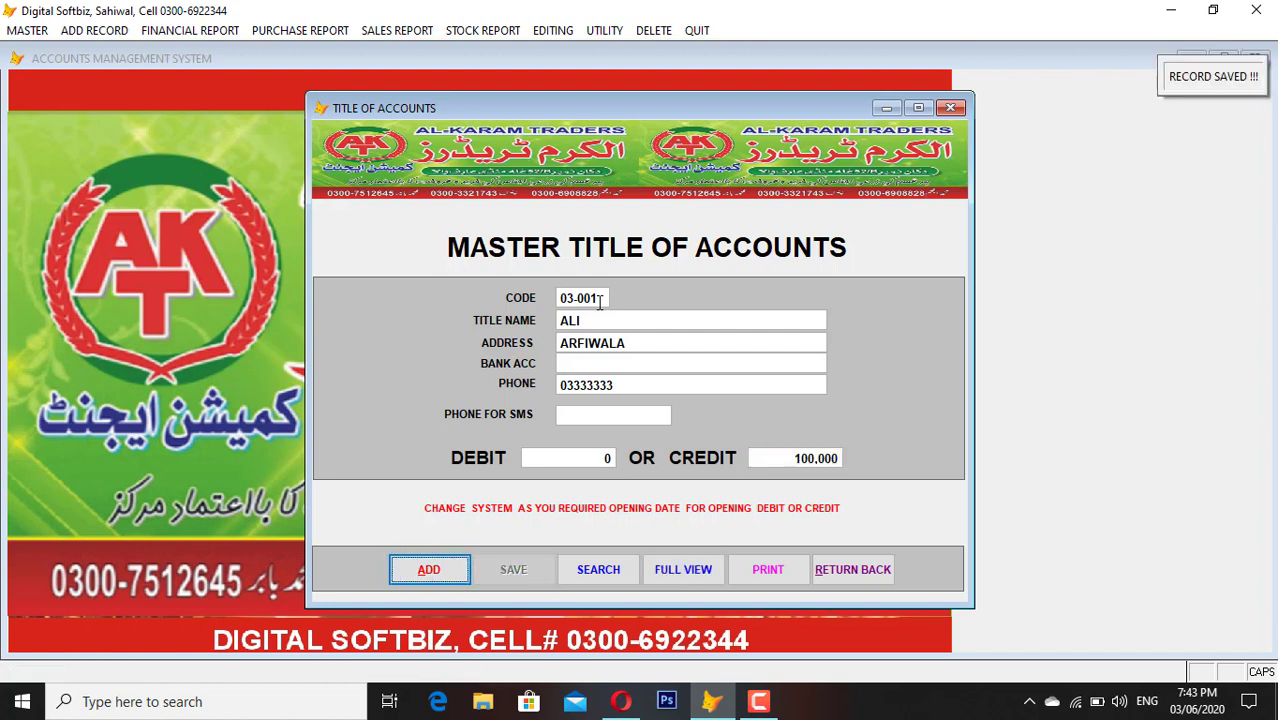
key(Return)
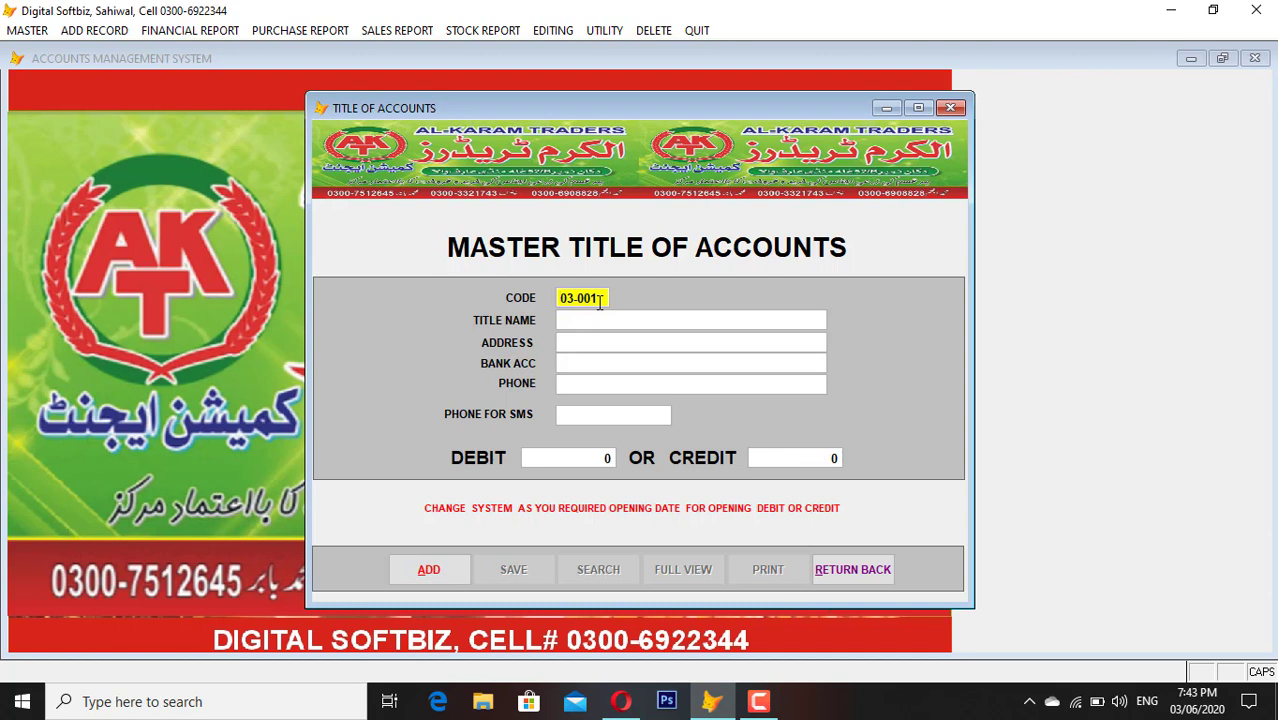
key(BackSpace)
text(2)
key(Return)
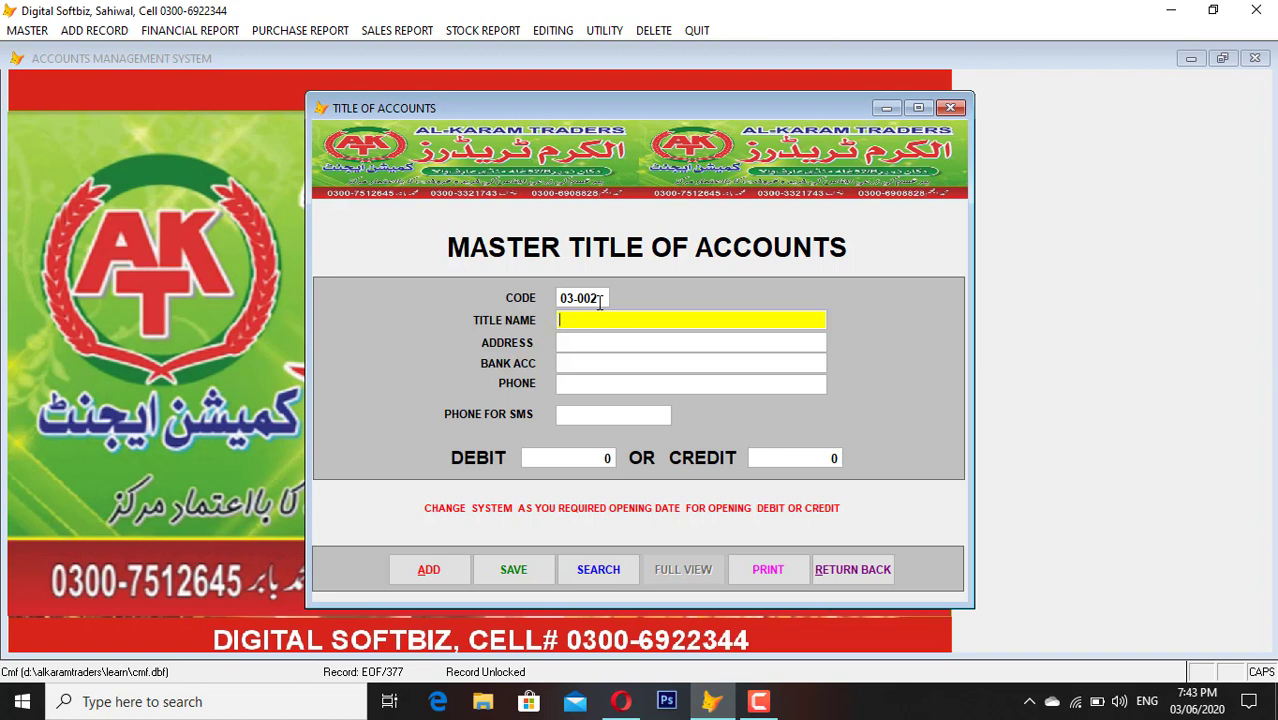
- Start a new account record with code 13-001
click(452, 571)
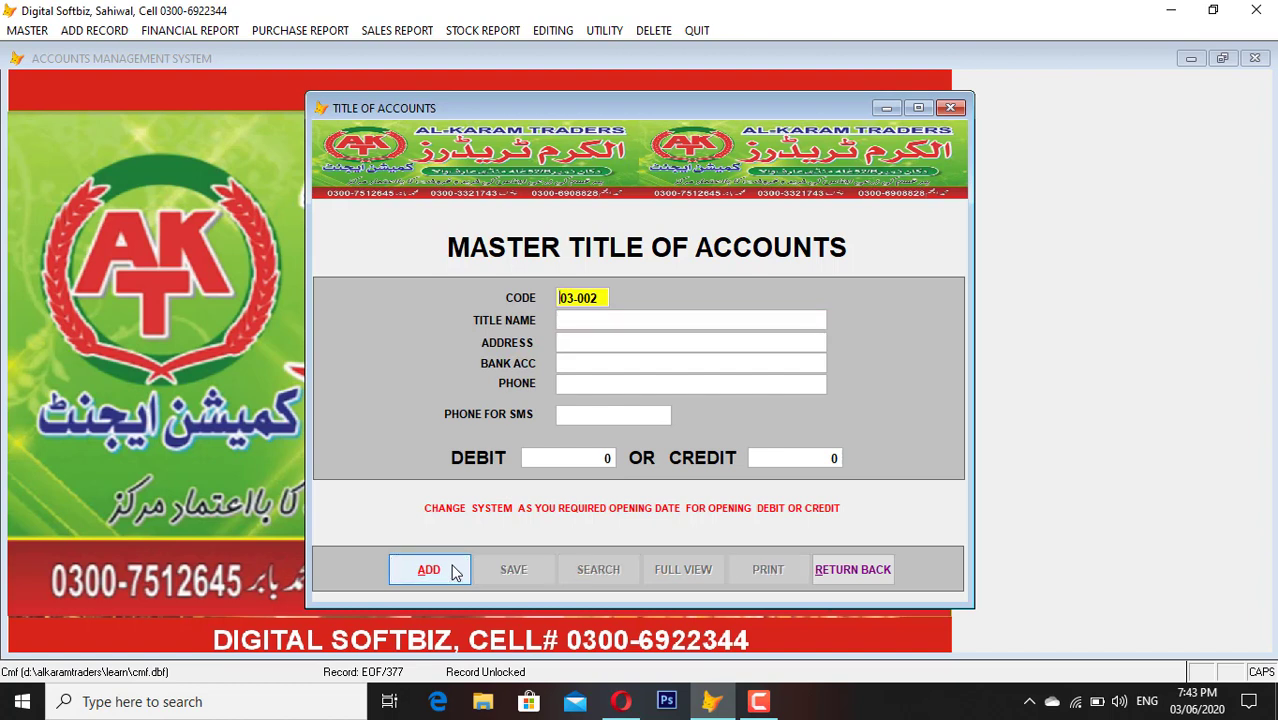
text(13-001)
key(Return)
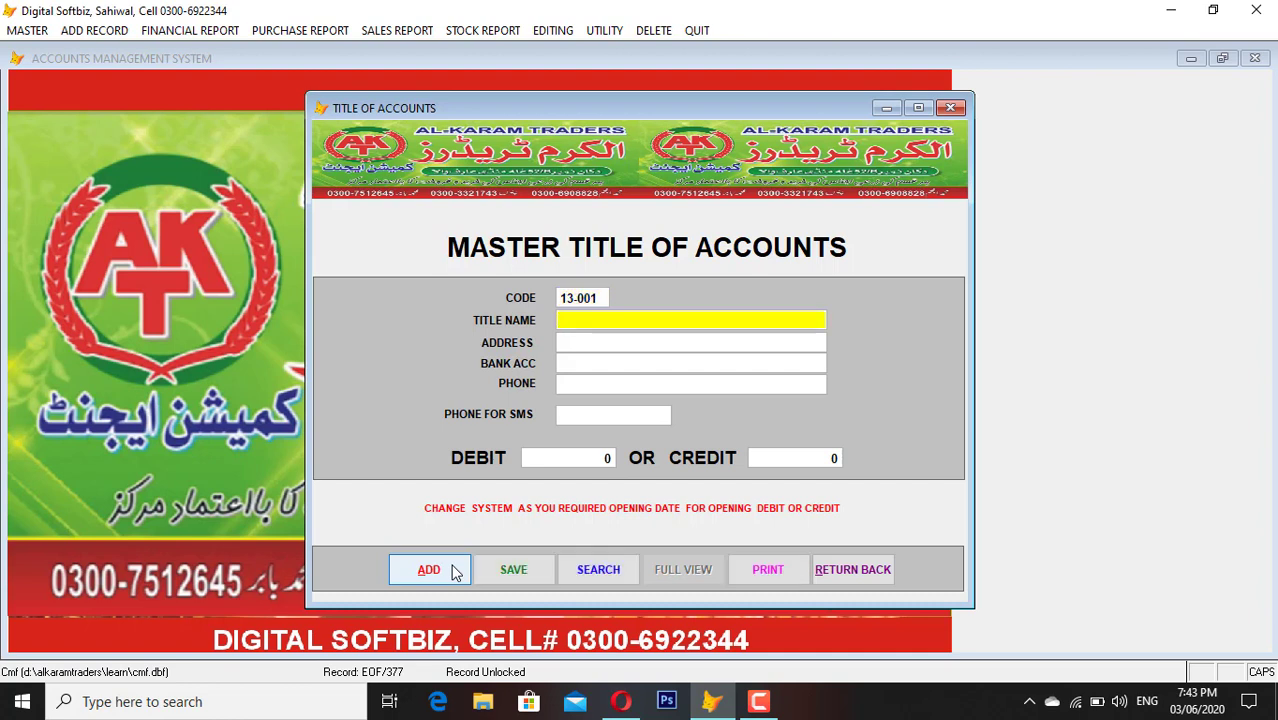
- Enter the account holder's name, address and phone number for account 13-001, skipping the bank account and SMS phone
text(HAMZA)
key(Return)
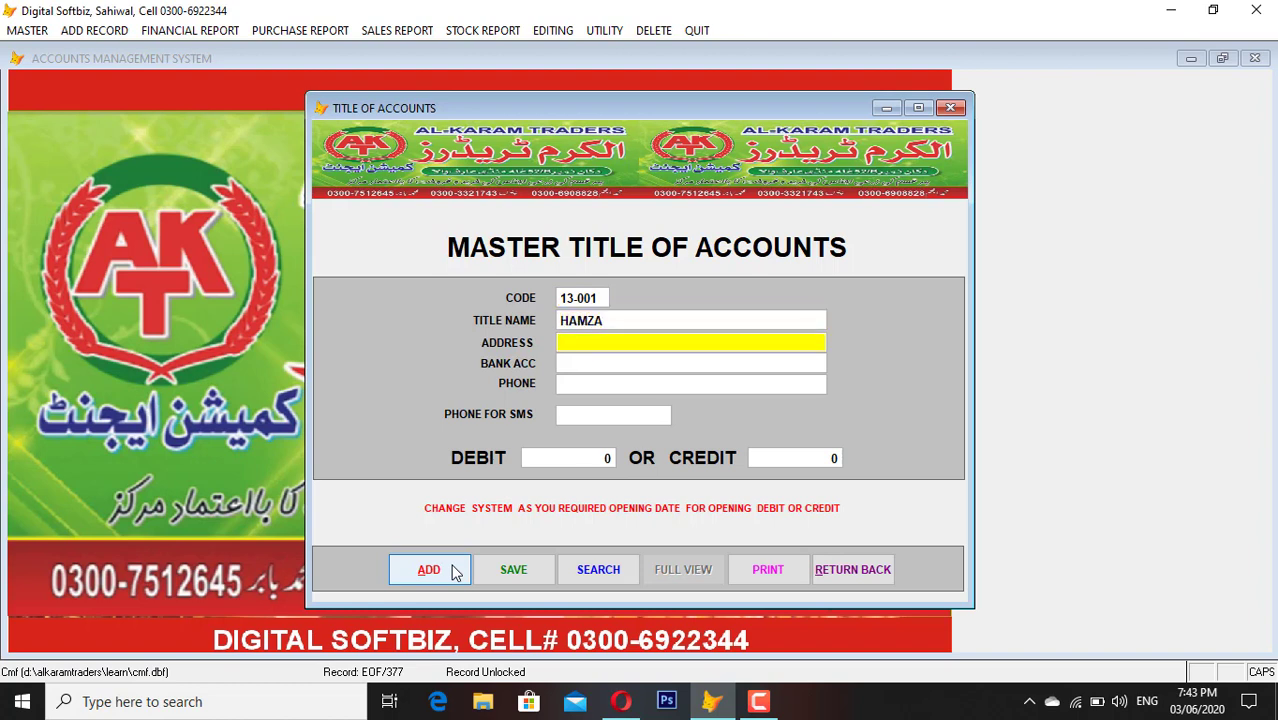
text(PAKPATN)
key(Return)
key(Return)
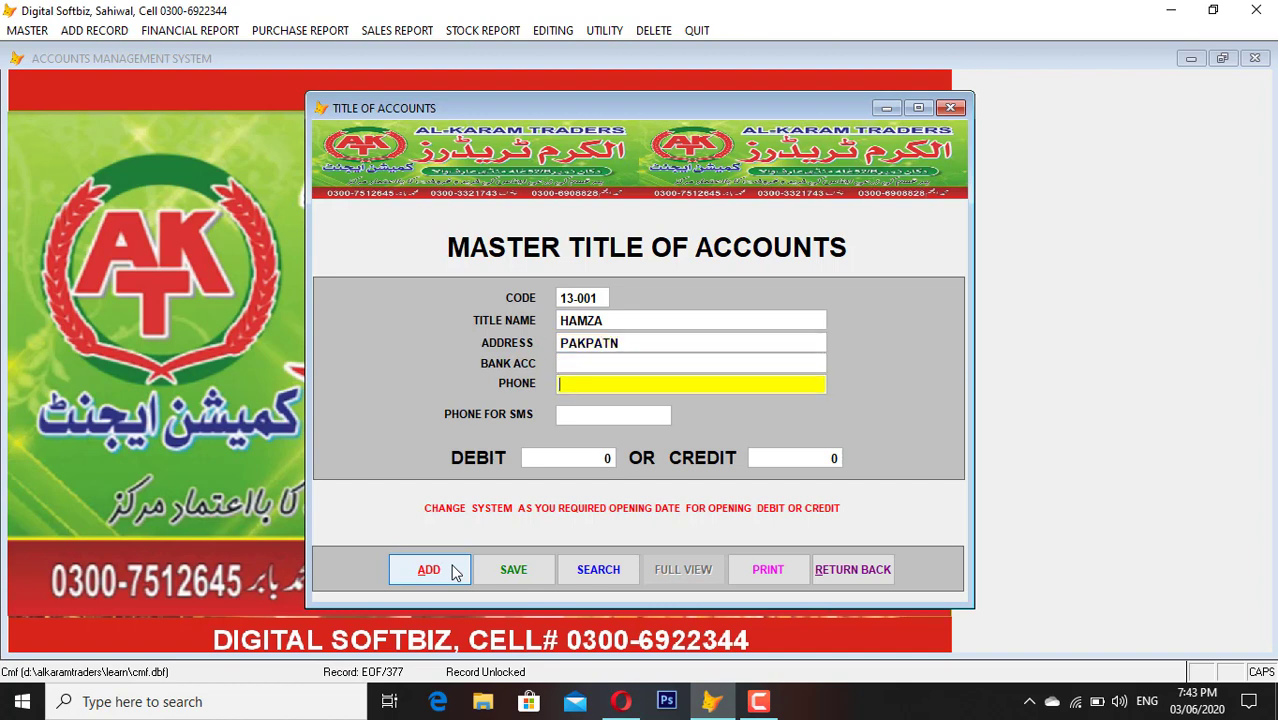
text(03444444444)
key(Return)
key(Return)
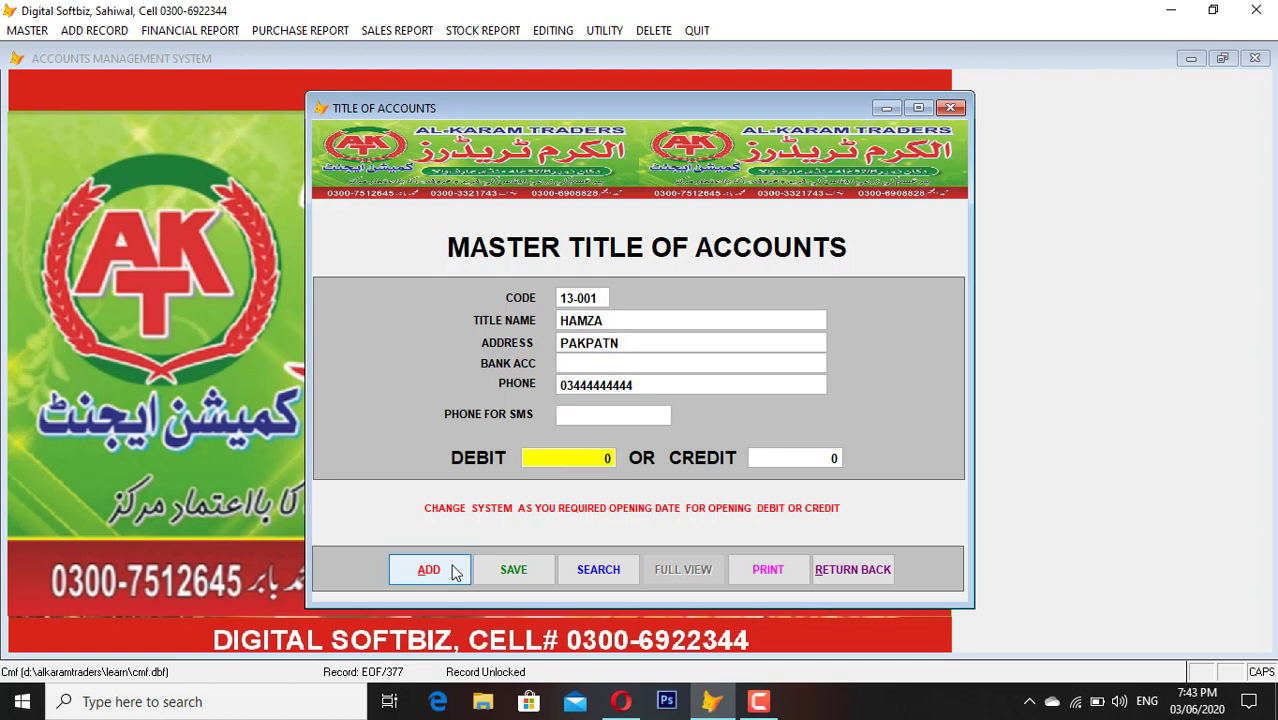
- Set the opening debit of account 13-001 to 300,000, leave the credit at zero and save the record
text(3000000 0)
key(Return)
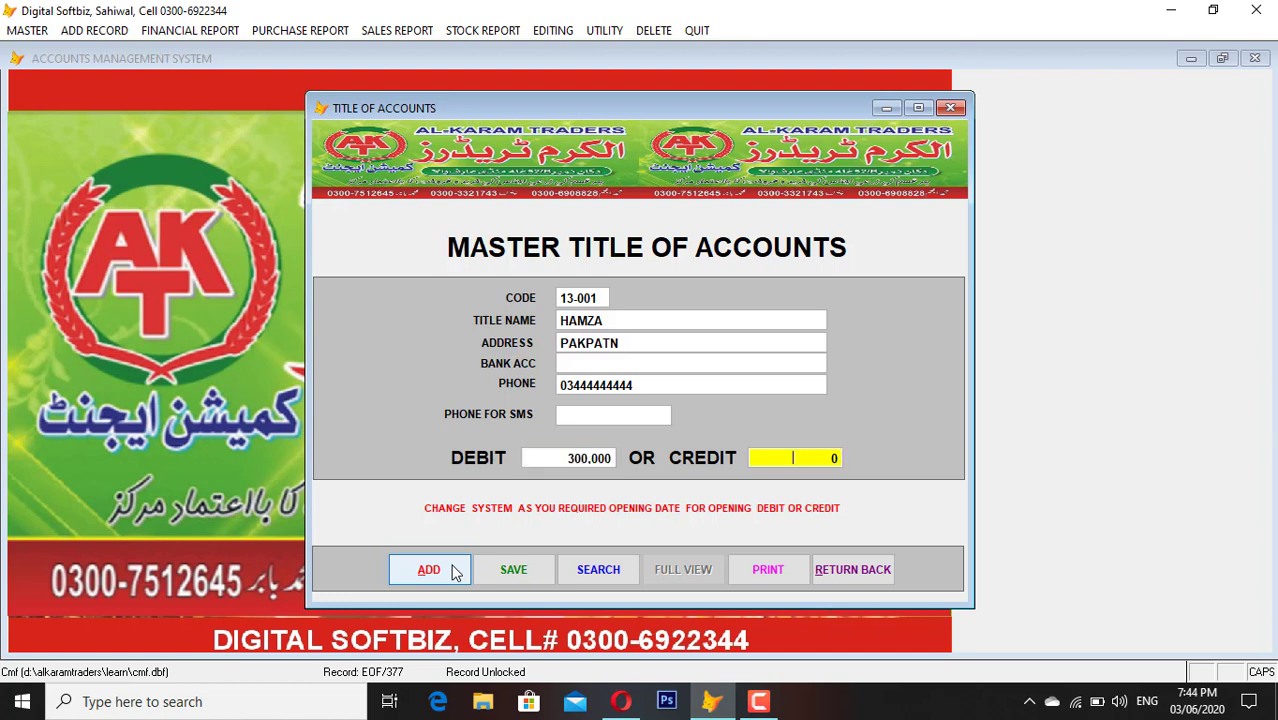
key(Return)
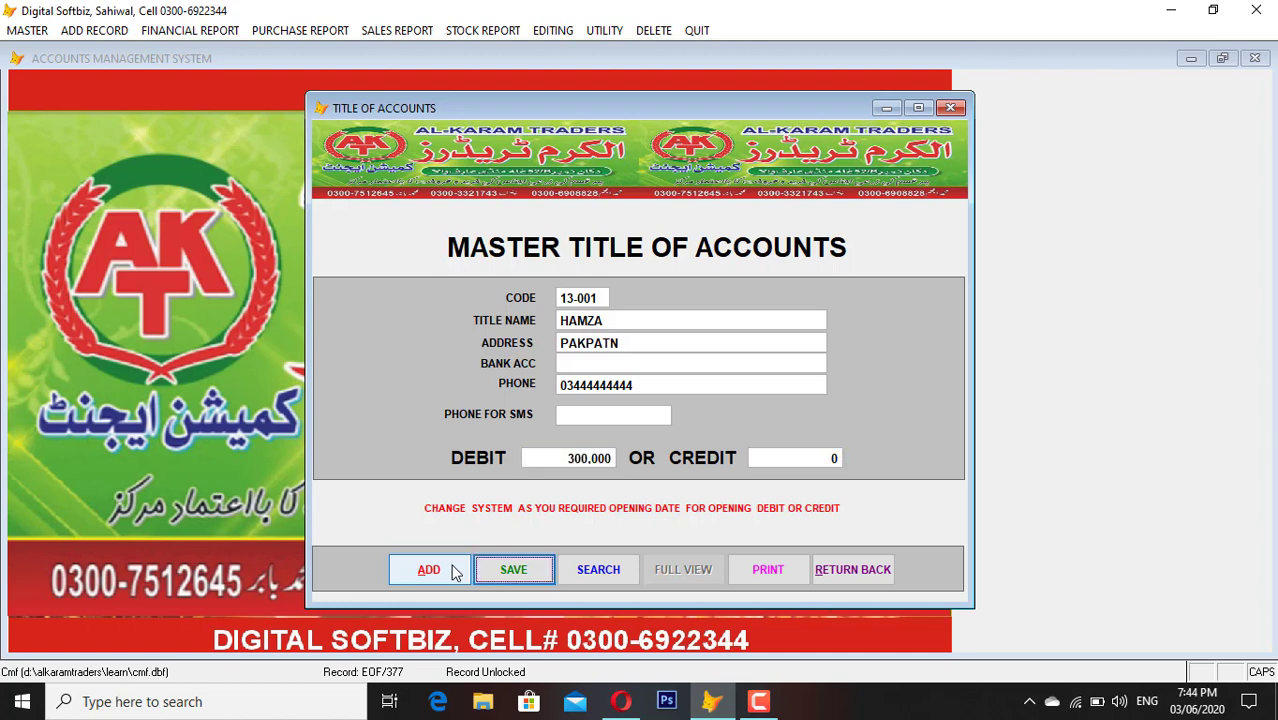
key(Return)
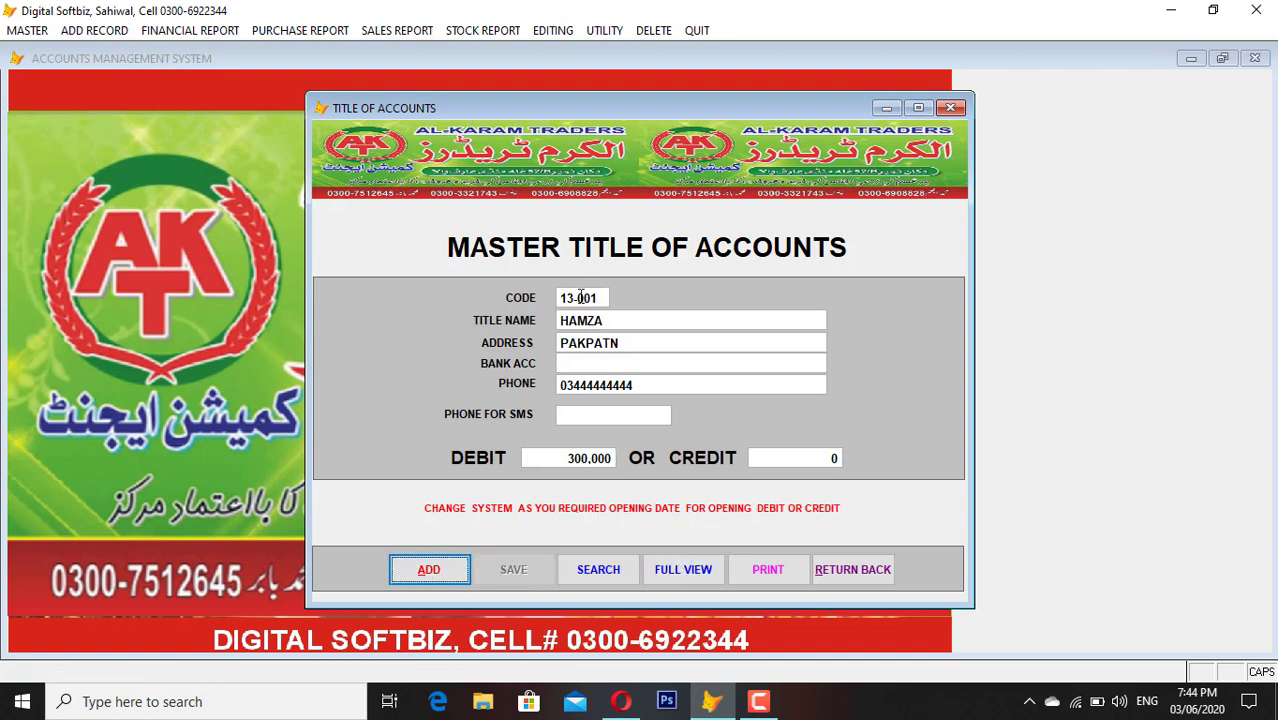
- Open the full list of account titles and locate the newly added accounts 03-001 and 13-001
click(700, 568)
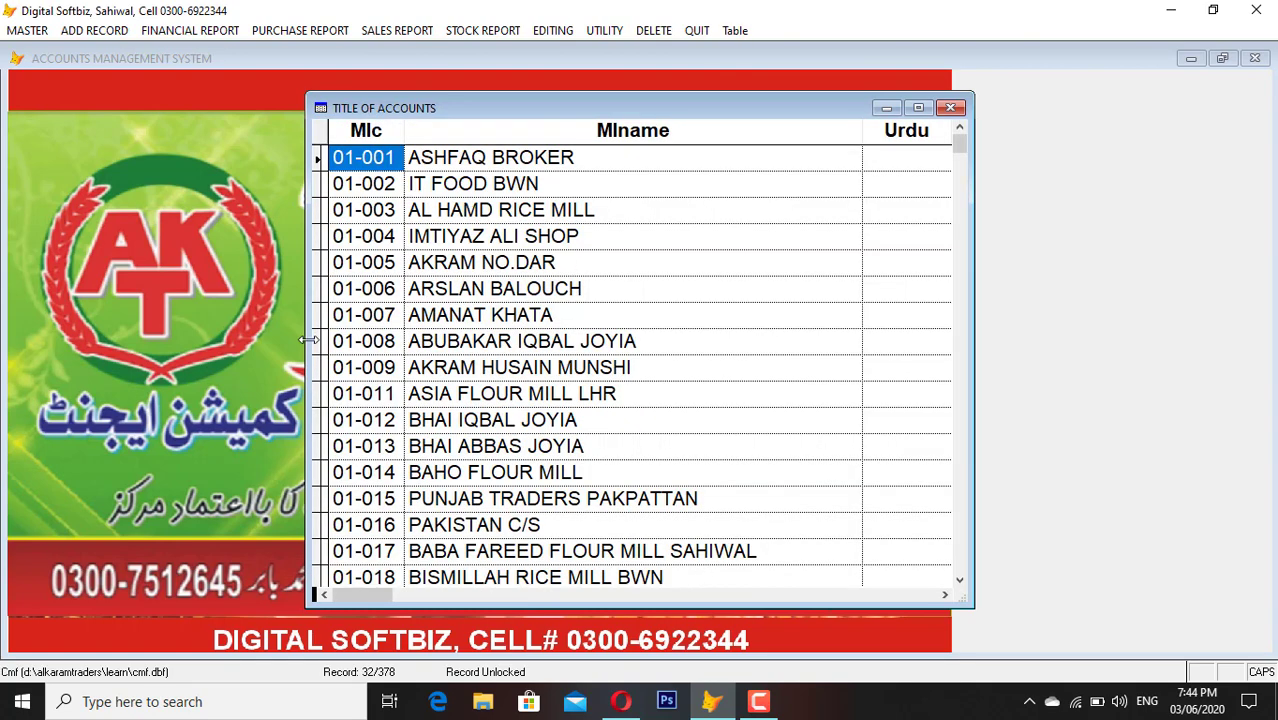
scroll(473, 385, down, 20)
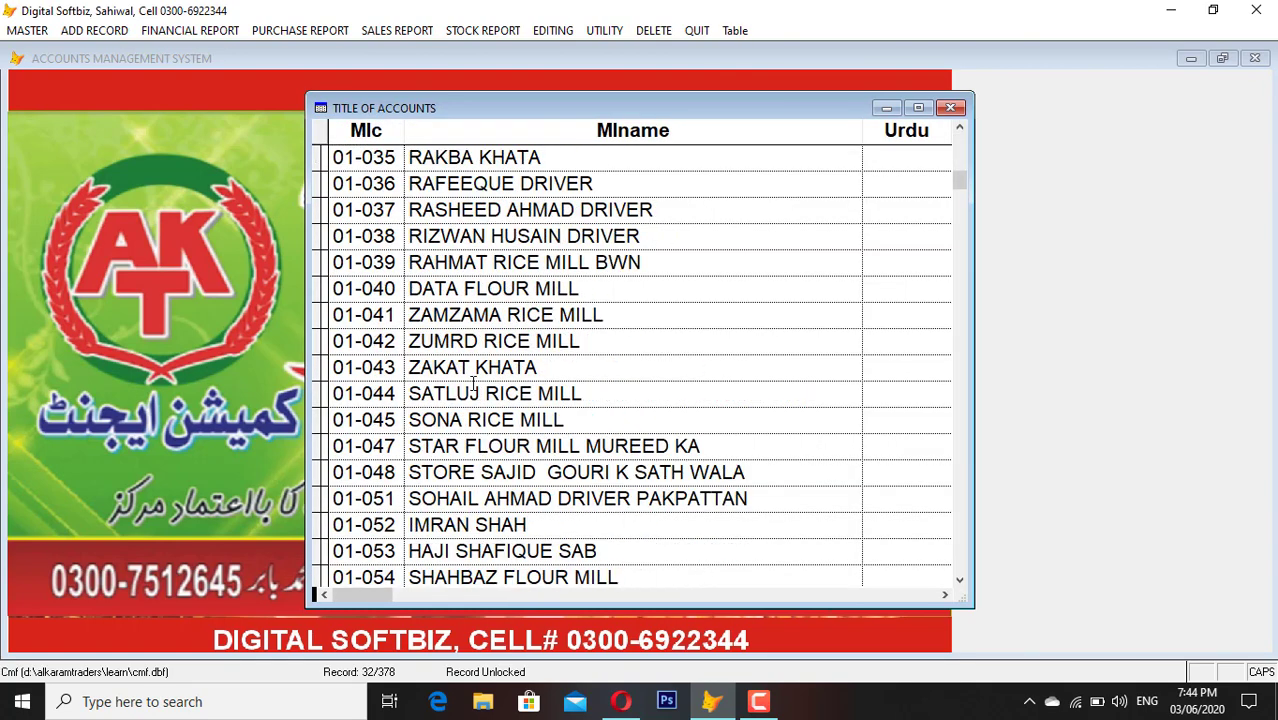
scroll(428, 356, down, 14)
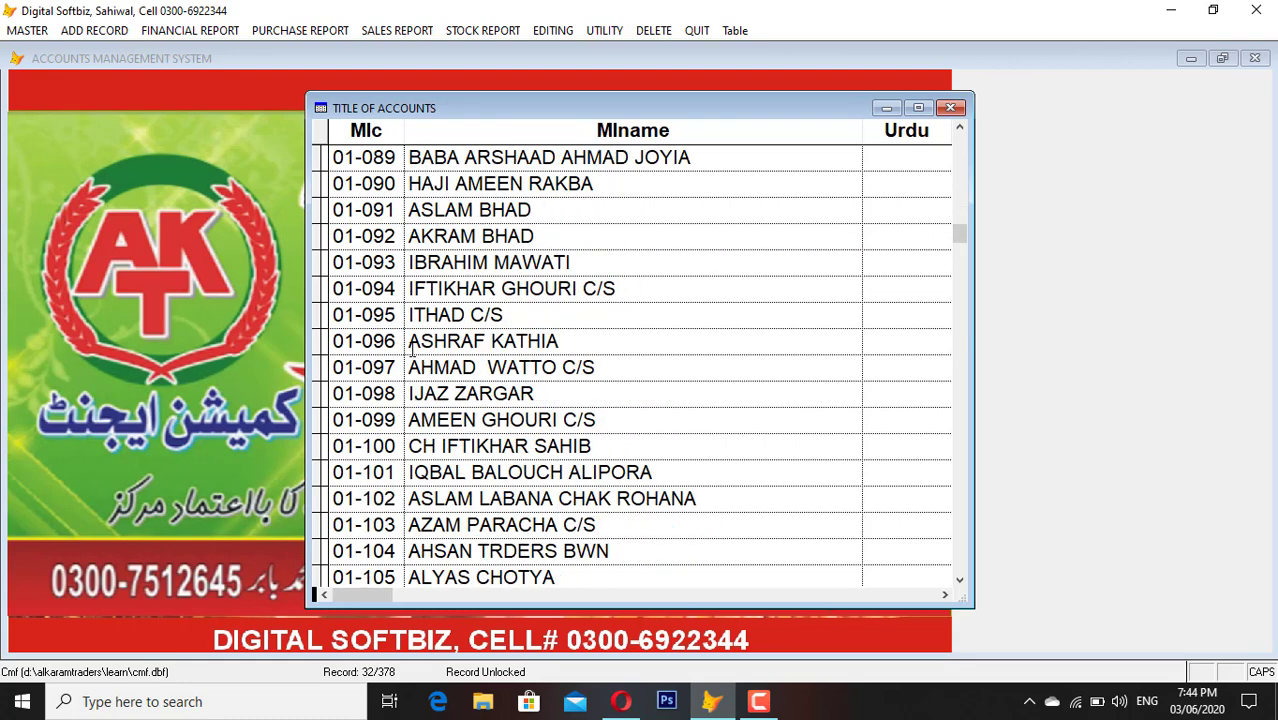
scroll(411, 348, down, 20)
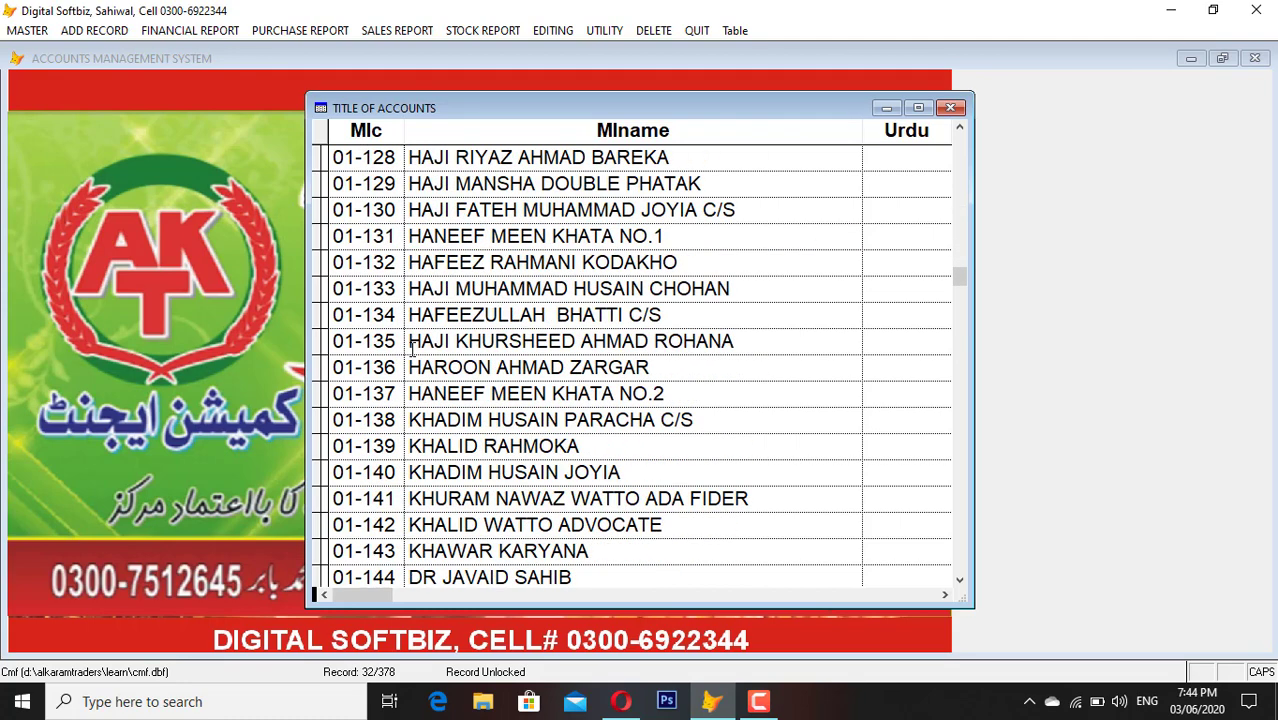
scroll(411, 348, down, 20)
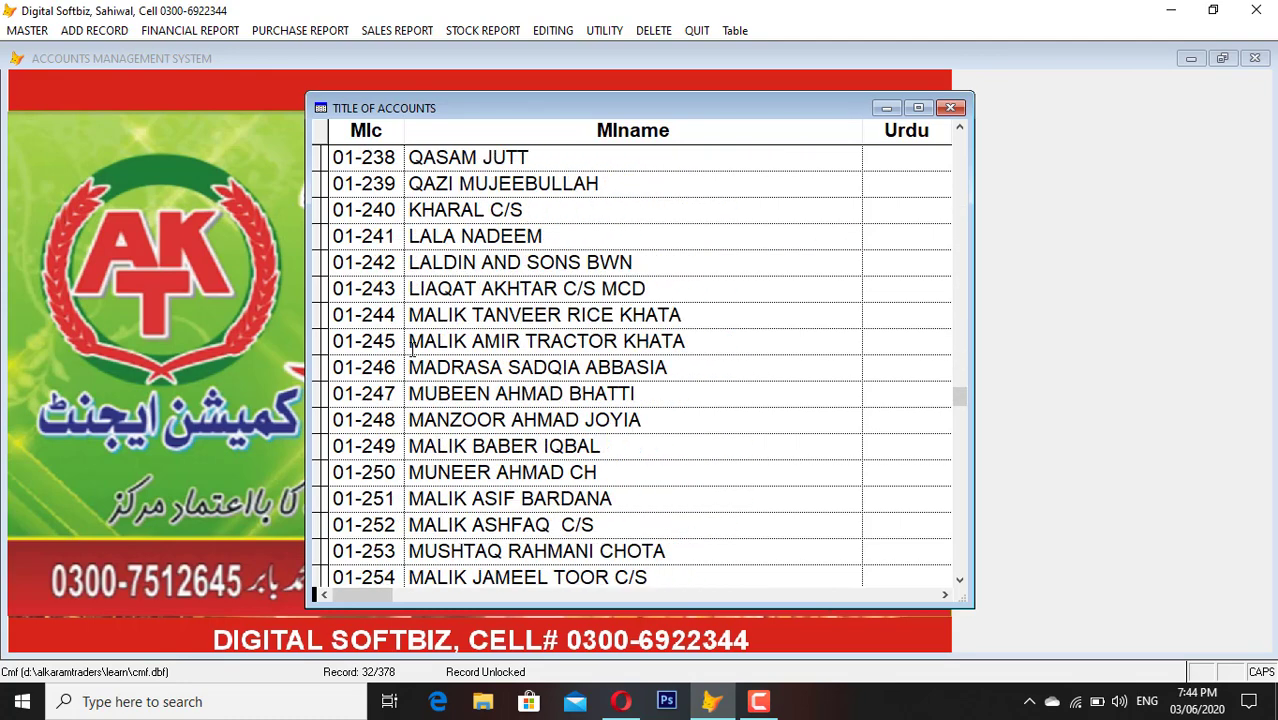
scroll(412, 350, down, 13)
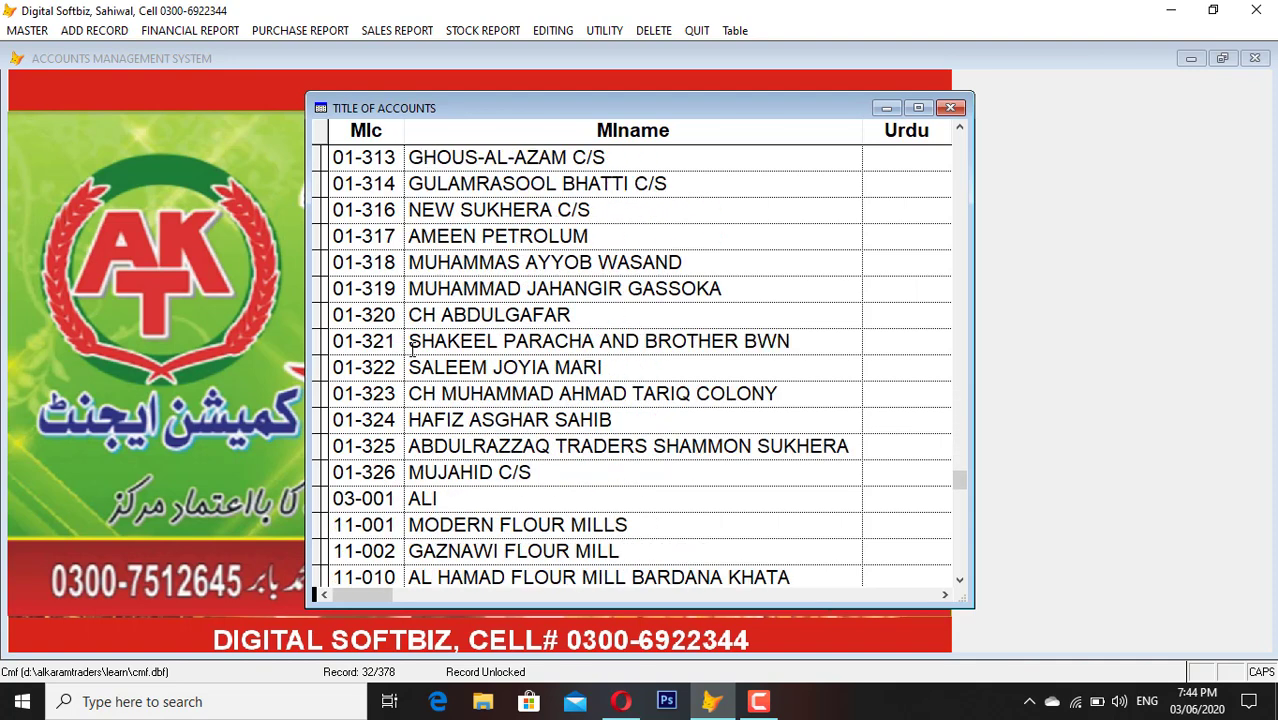
click(435, 341)
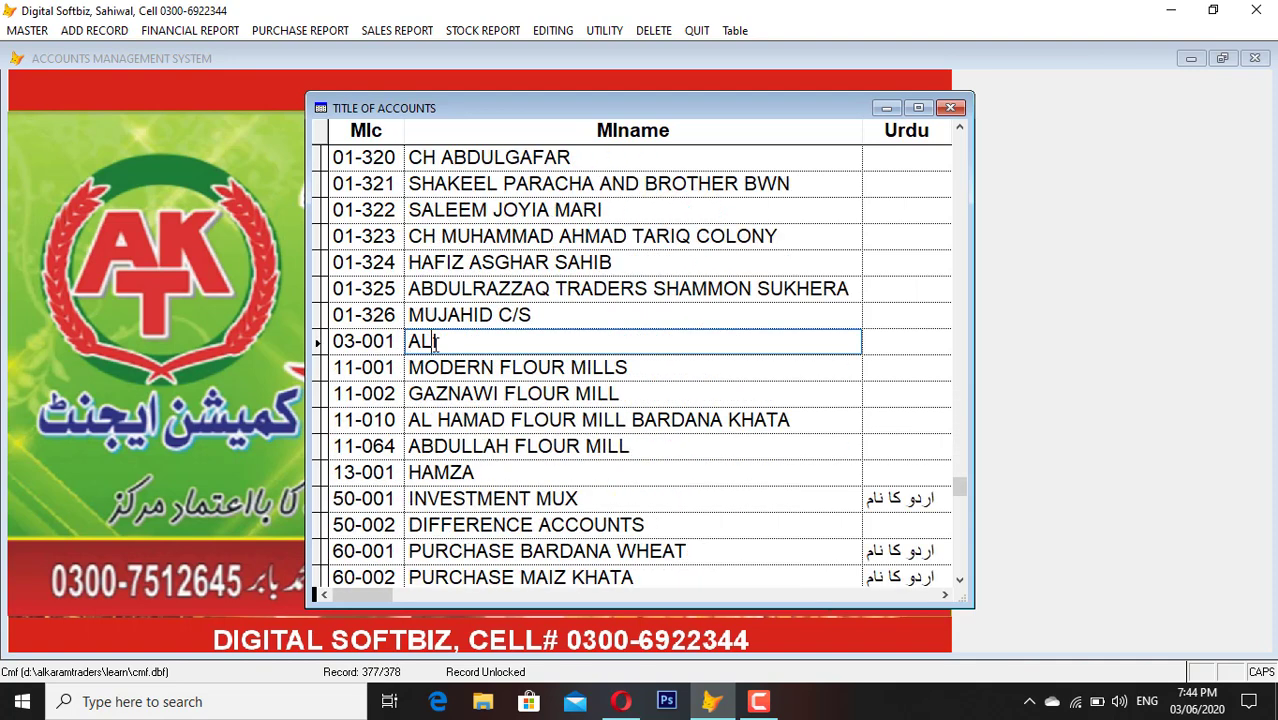
click(480, 474)
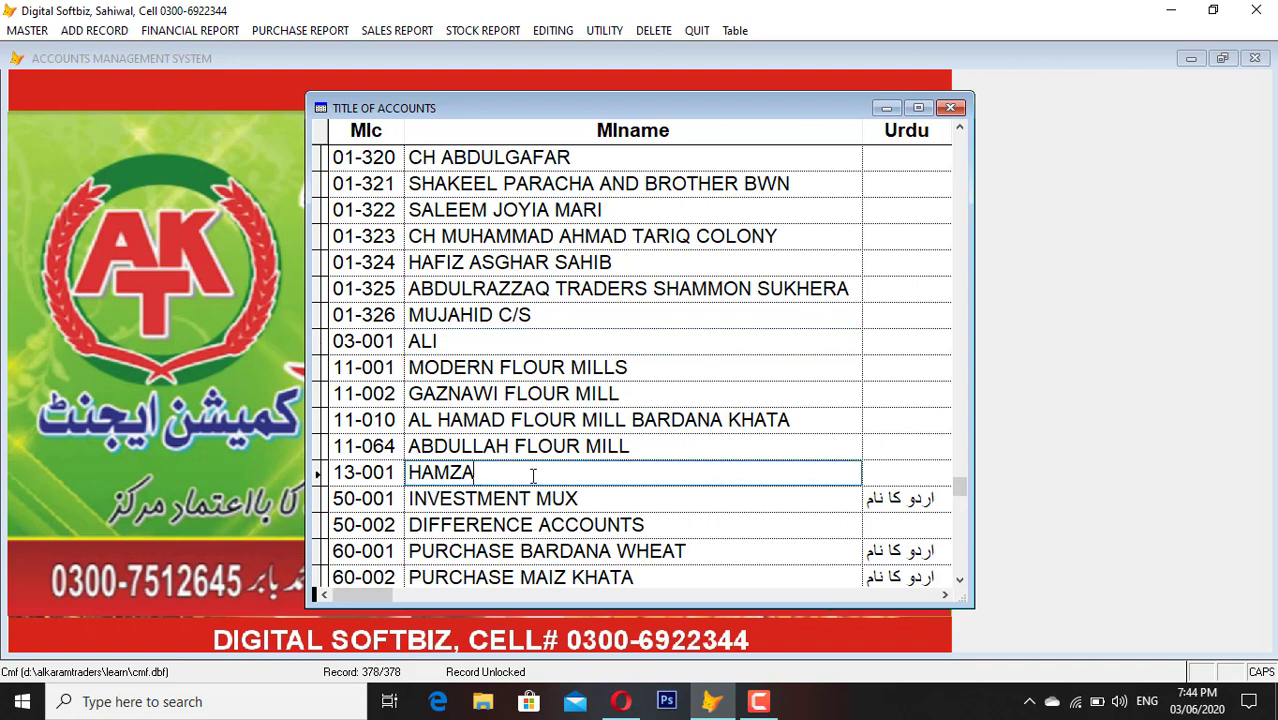
- Look over the flour mill accounts in code group 11 of the account list
click(452, 393)
click(454, 422)
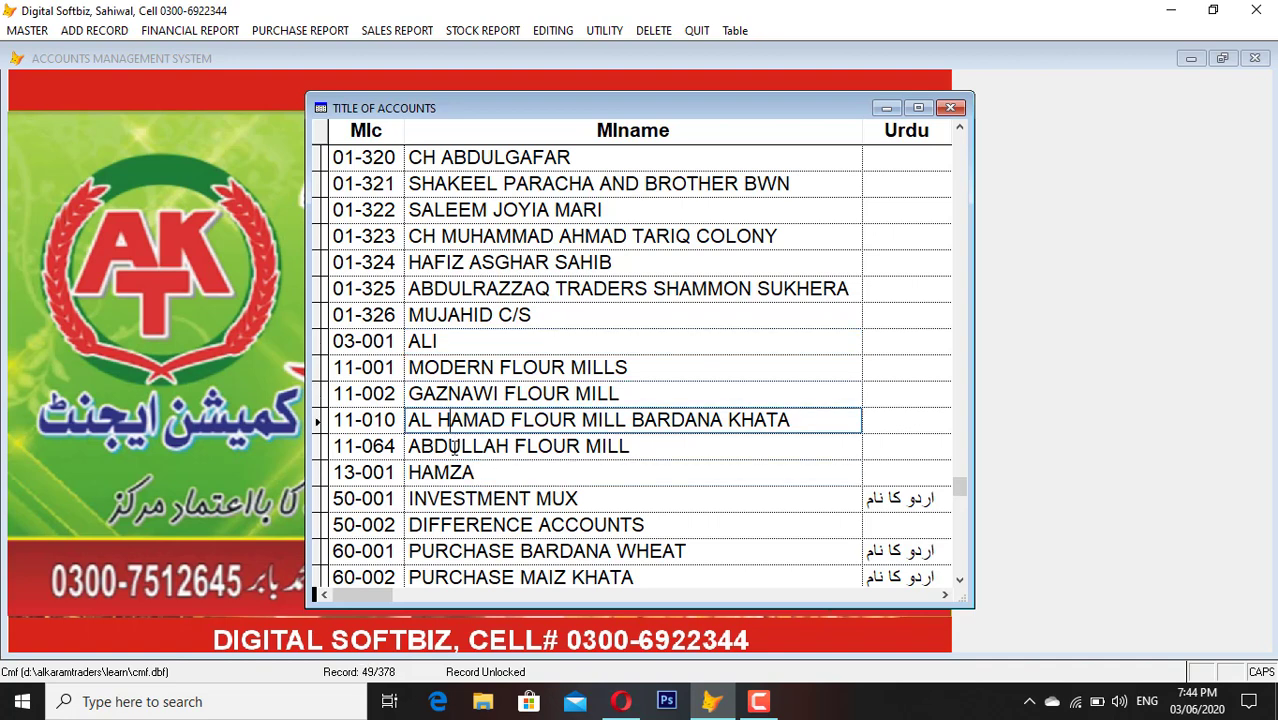
click(450, 447)
scroll(443, 474, down, 2)
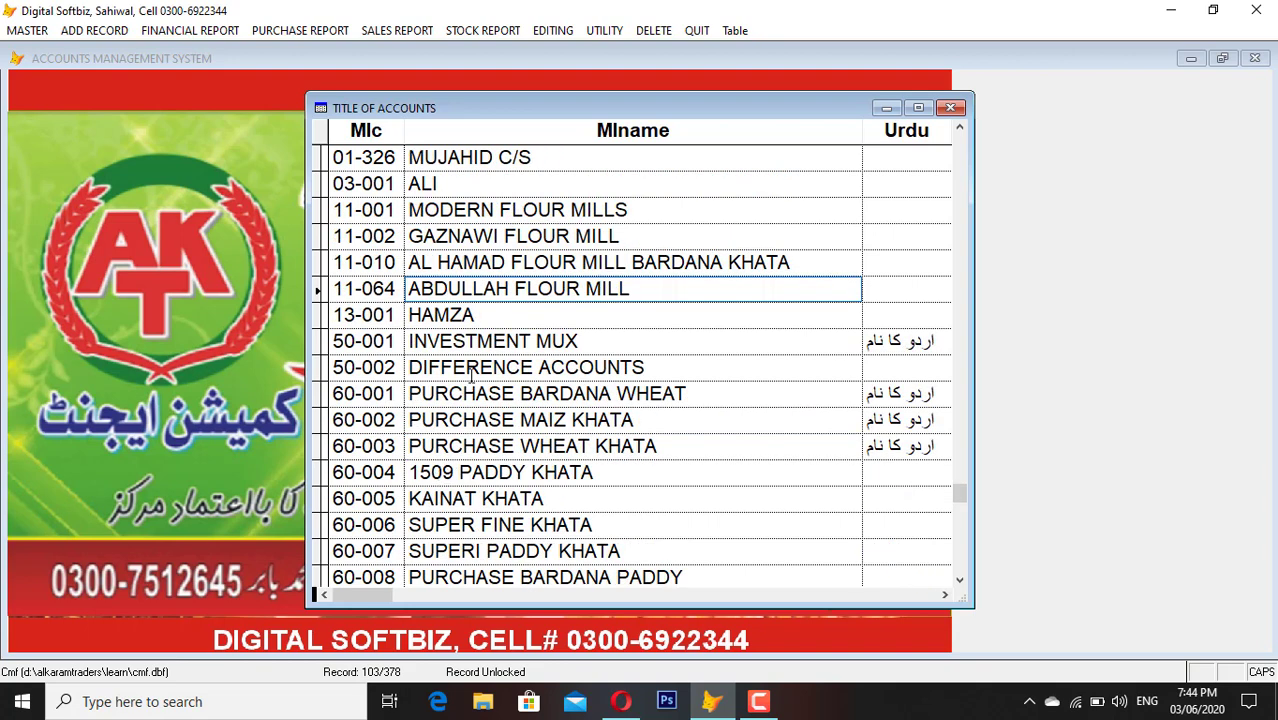
- Examine the investment account 50-001 and the purchase accounts 60-001 to 60-008 in the list
click(476, 342)
click(450, 393)
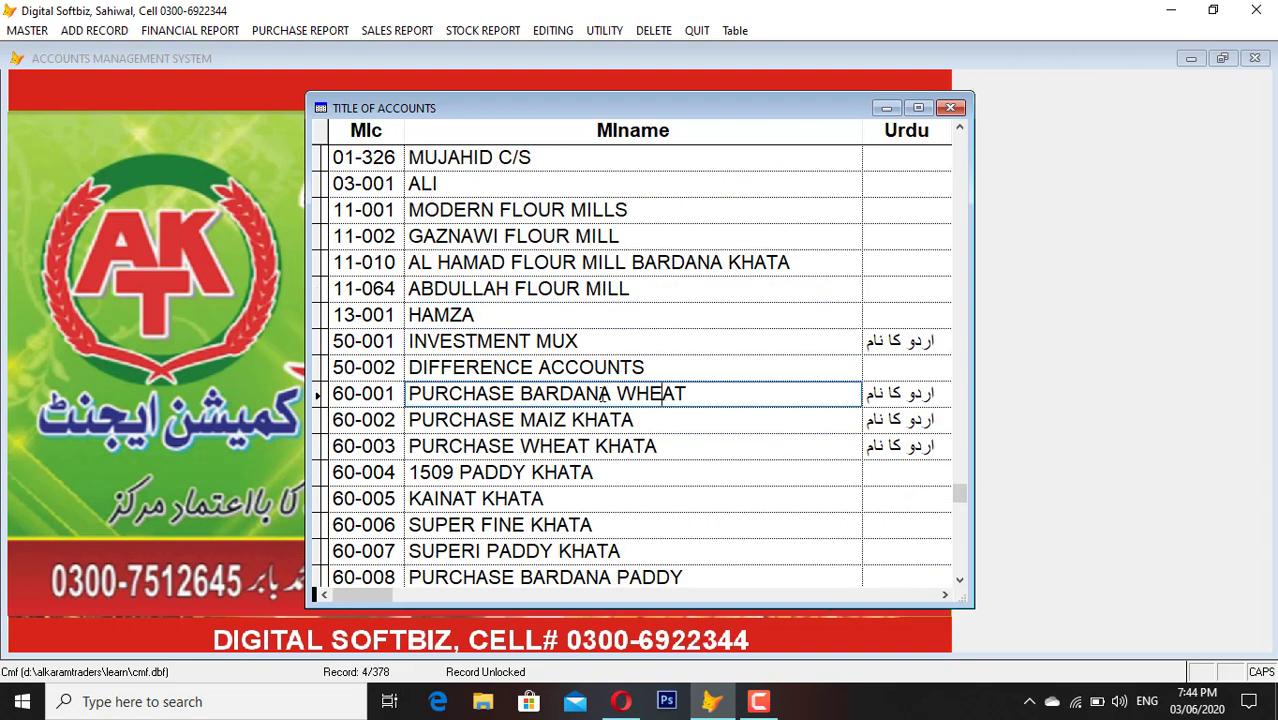
click(447, 419)
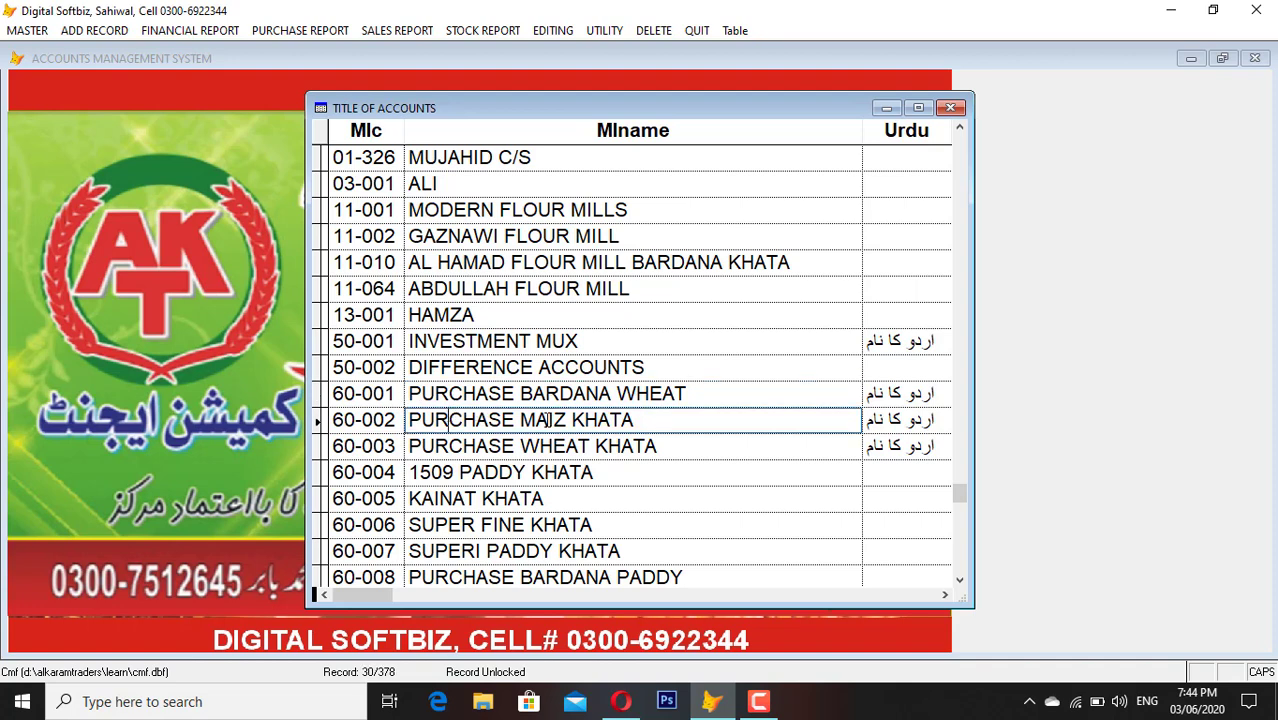
click(448, 446)
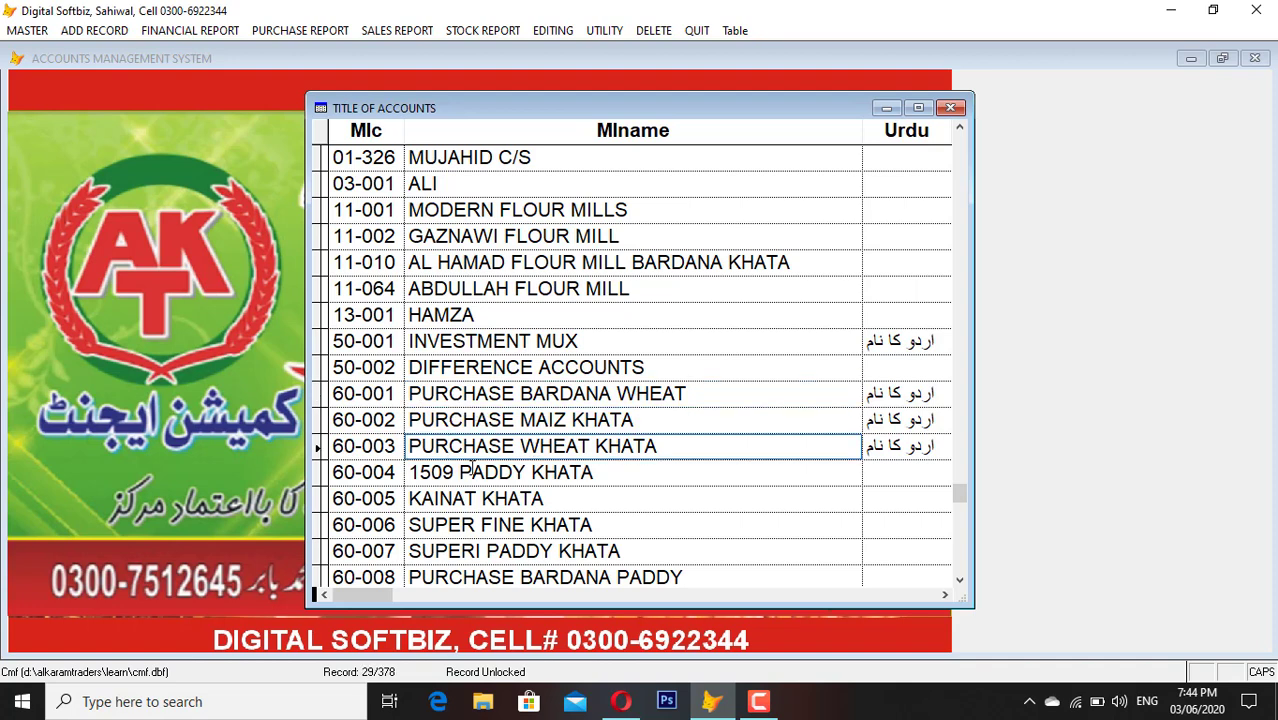
click(420, 472)
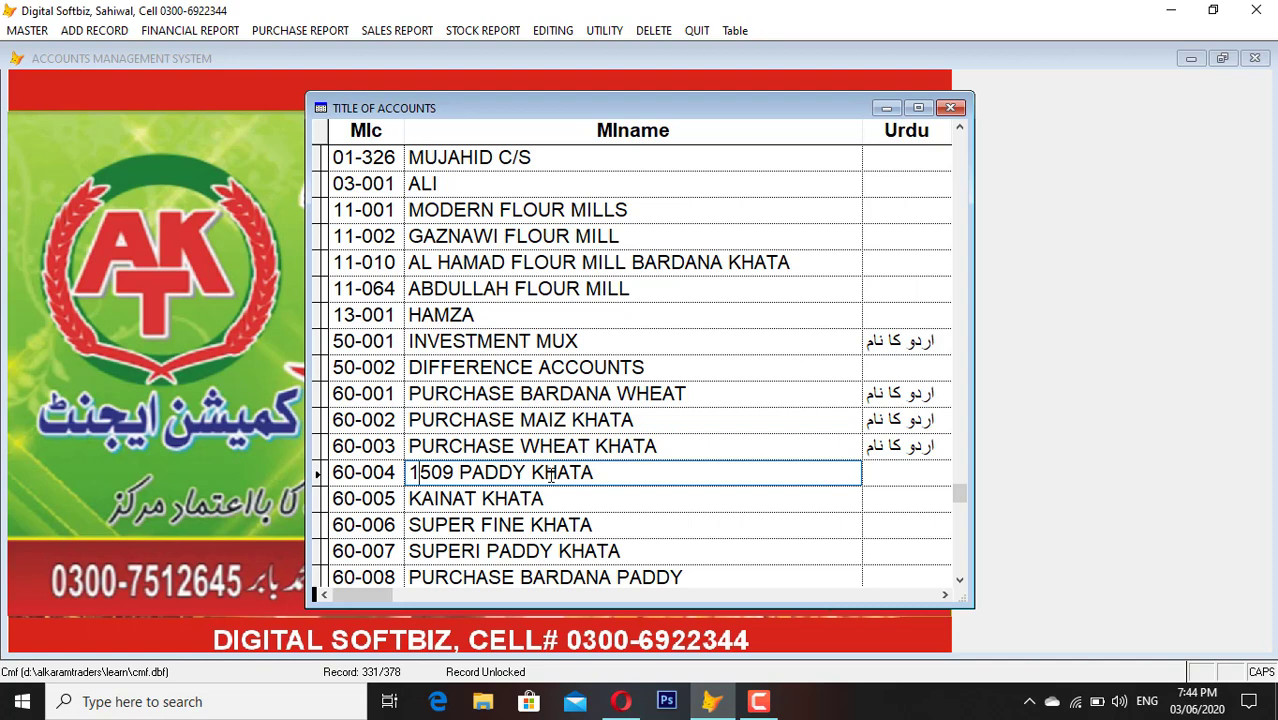
click(498, 500)
click(499, 524)
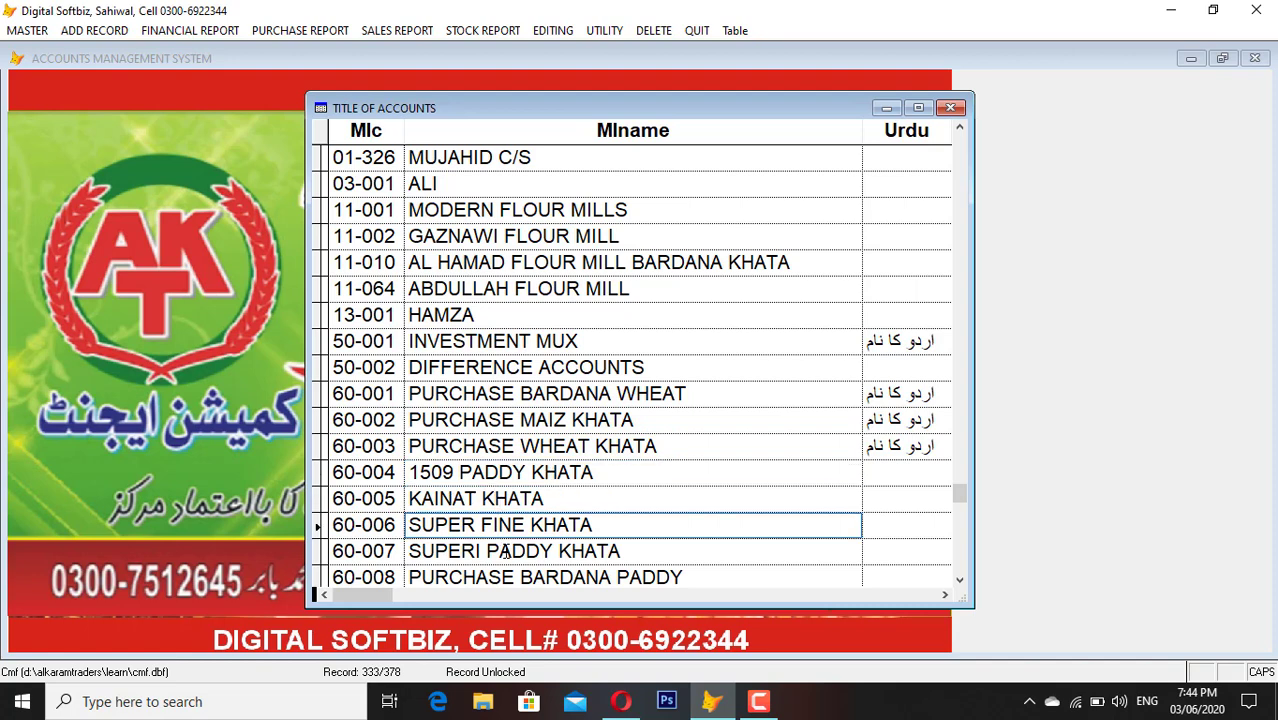
scroll(506, 553, down, 2)
click(400, 420)
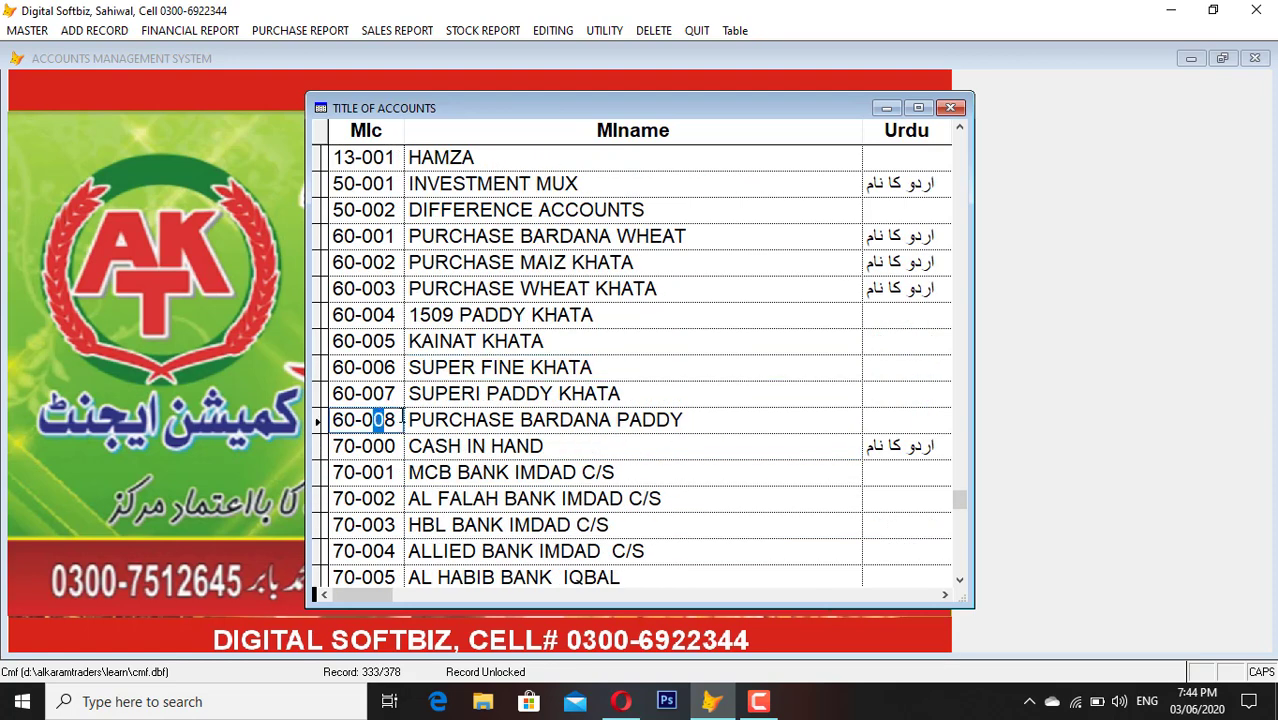
click(435, 420)
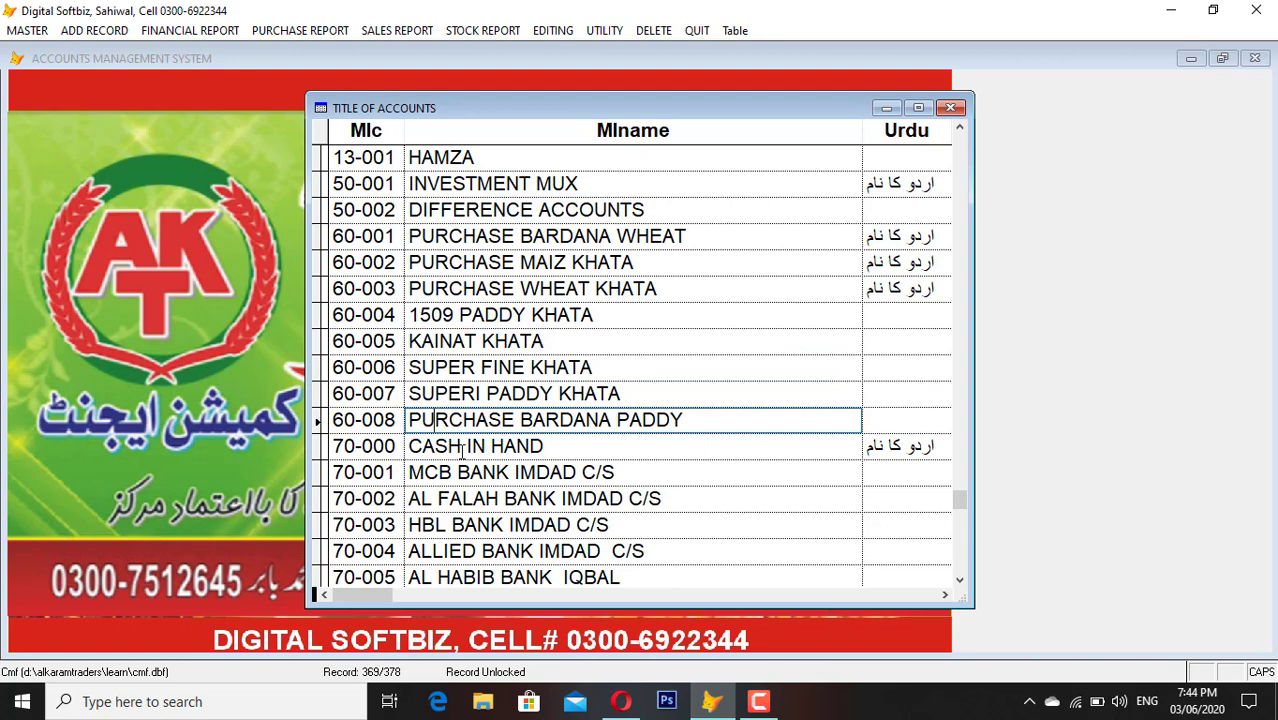
- Examine the cash in hand account 70-000 and the bank accounts in code group 70 of the account list
click(463, 448)
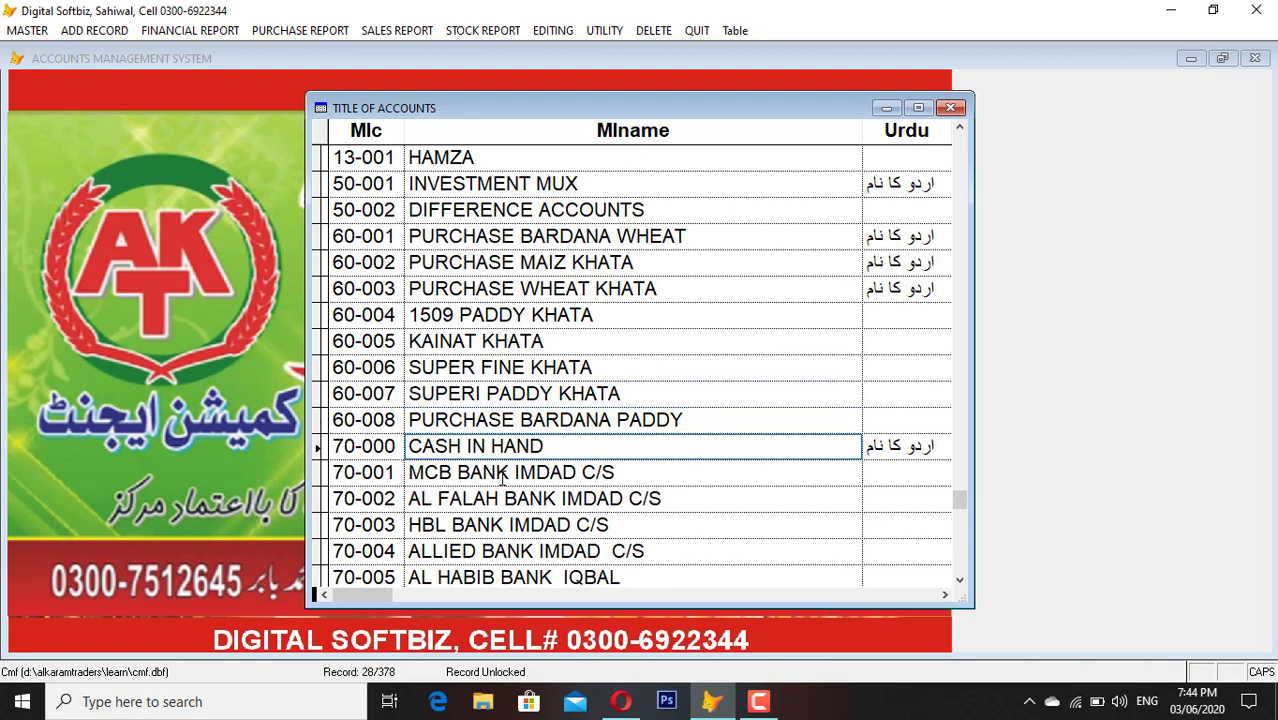
click(503, 476)
click(516, 500)
scroll(516, 524, down, 6)
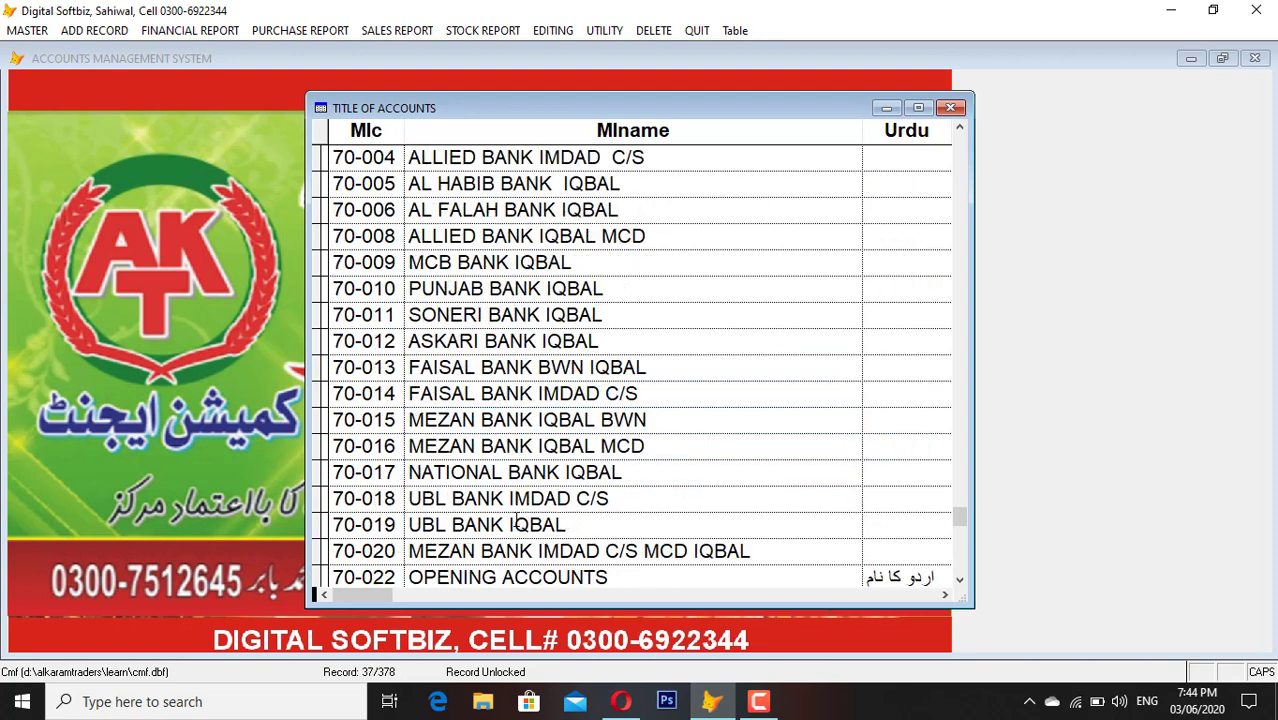
click(395, 284)
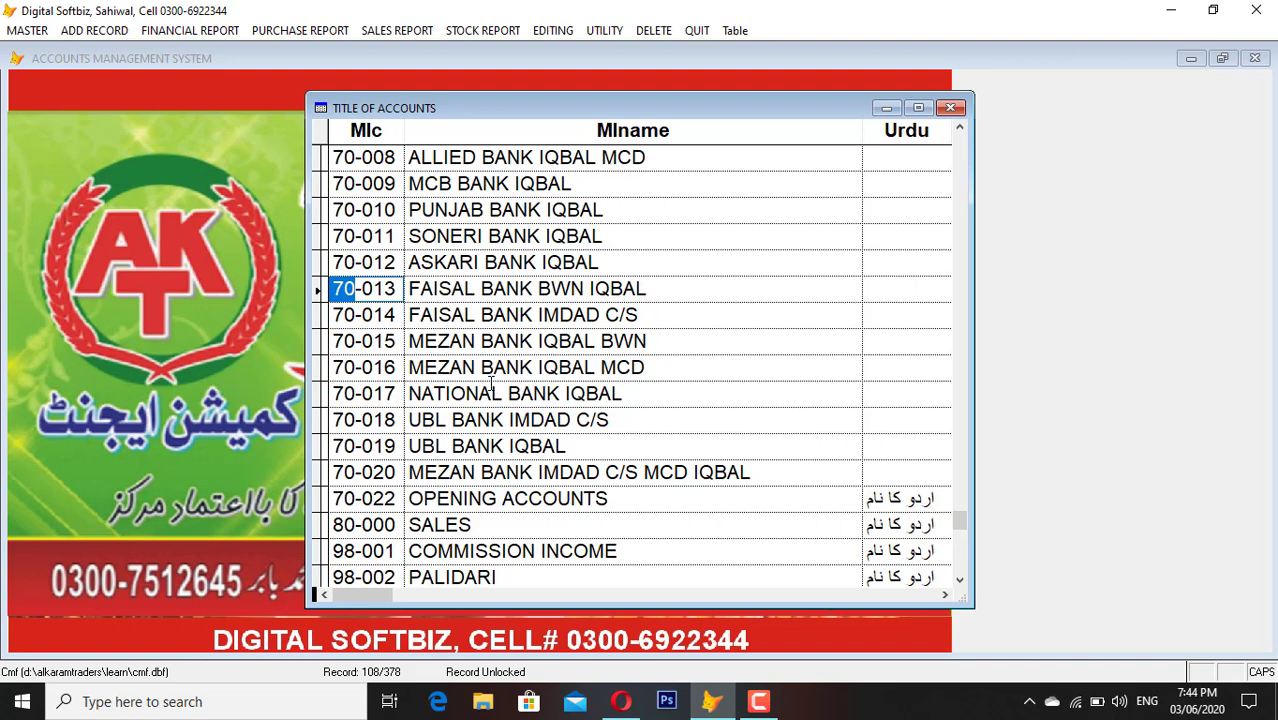
- Look over the sales account 80-000 and the income and expense accounts in code group 98, and close the account titles form
click(476, 521)
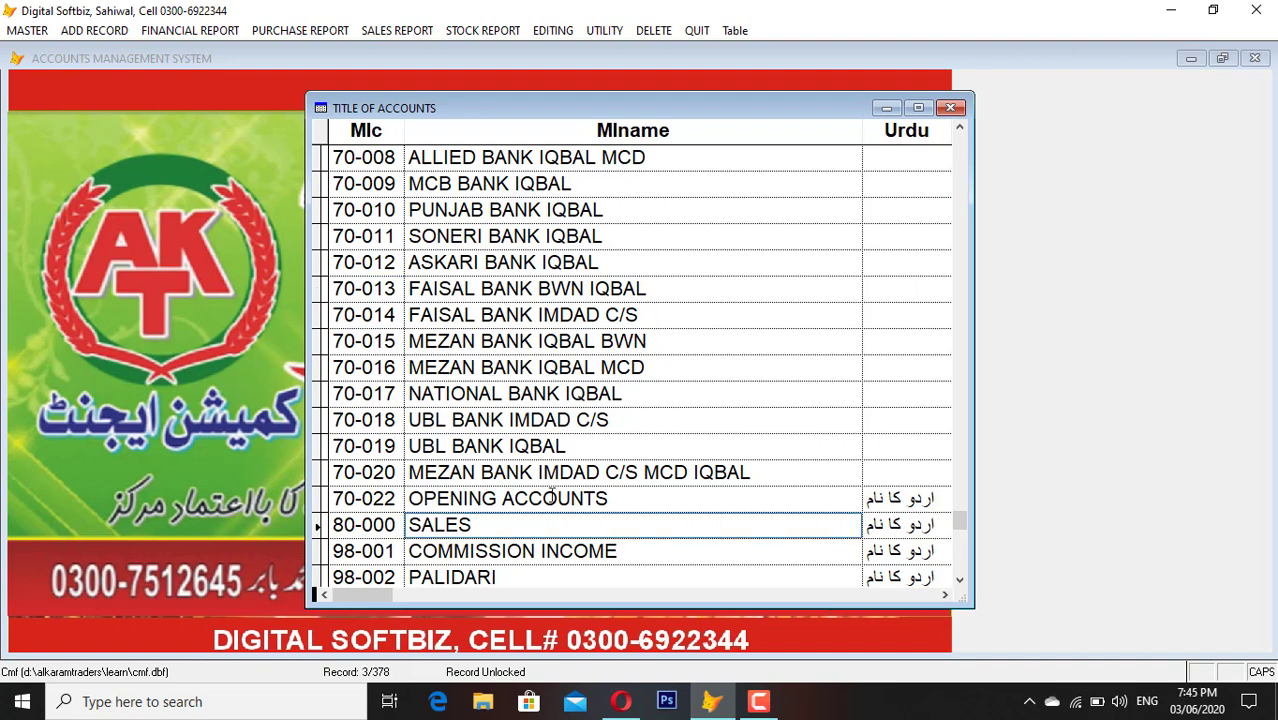
scroll(530, 505, down, 4)
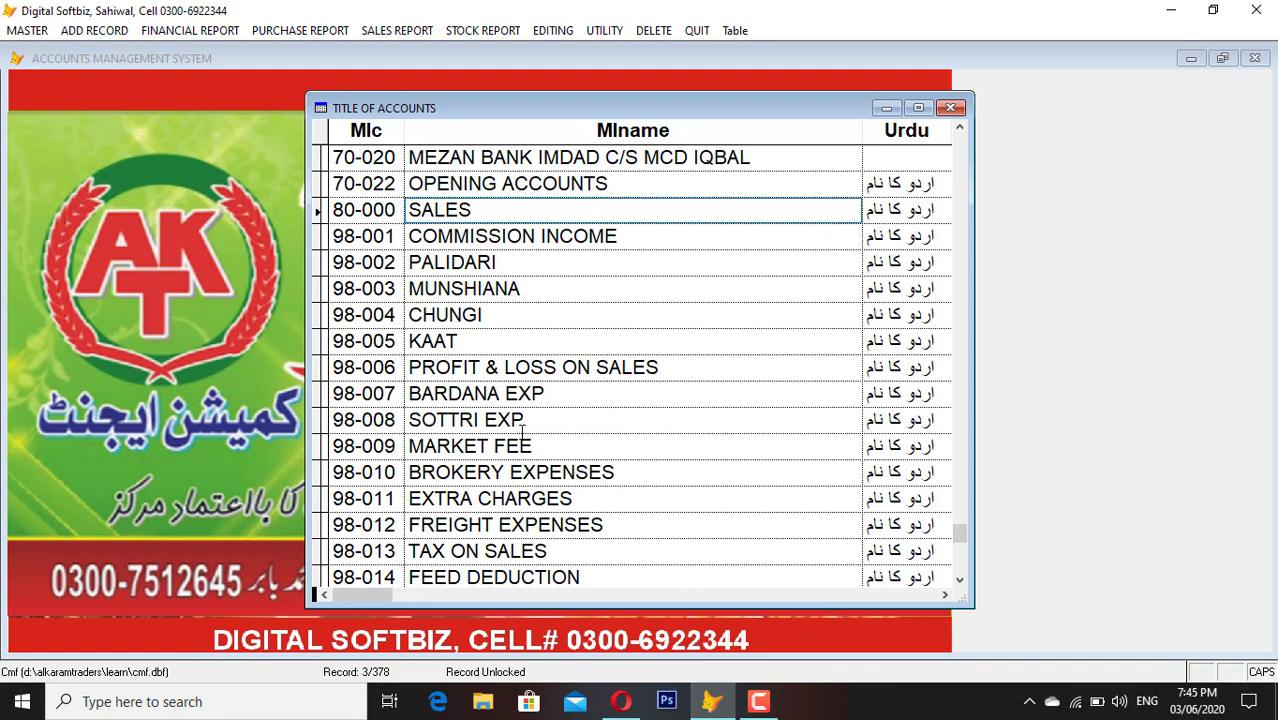
click(458, 348)
click(473, 390)
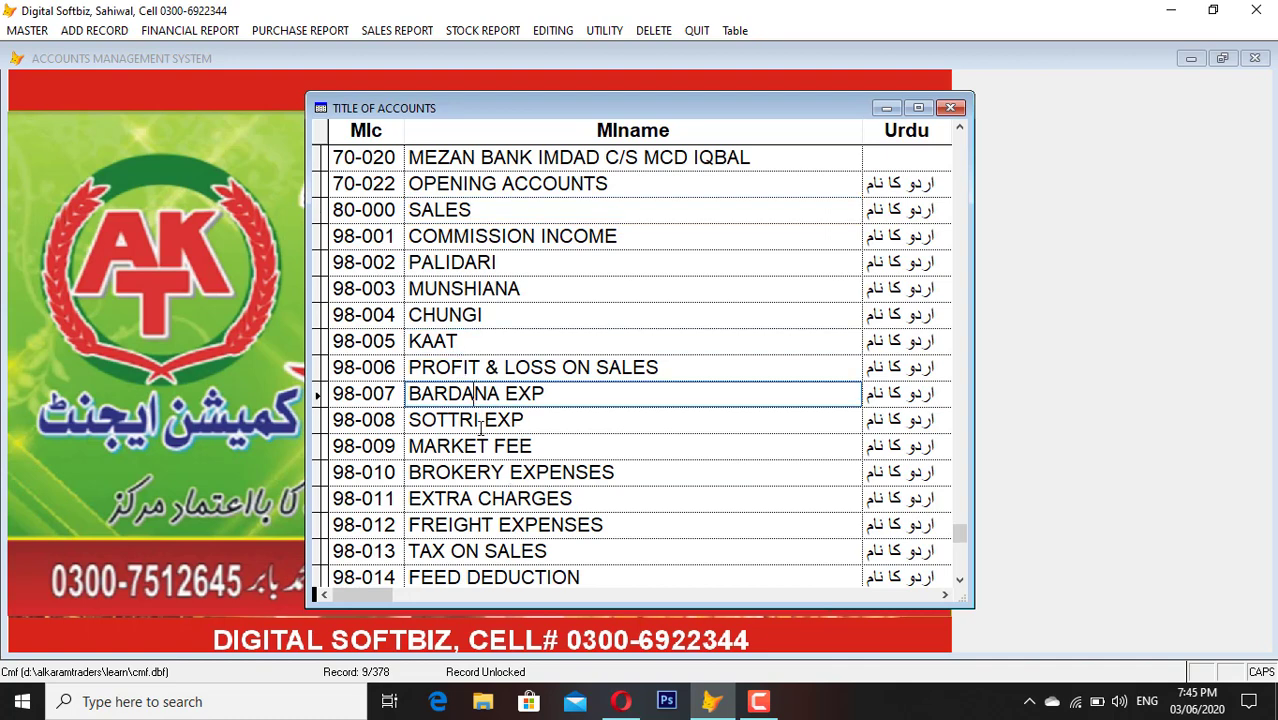
click(481, 424)
click(484, 466)
click(490, 503)
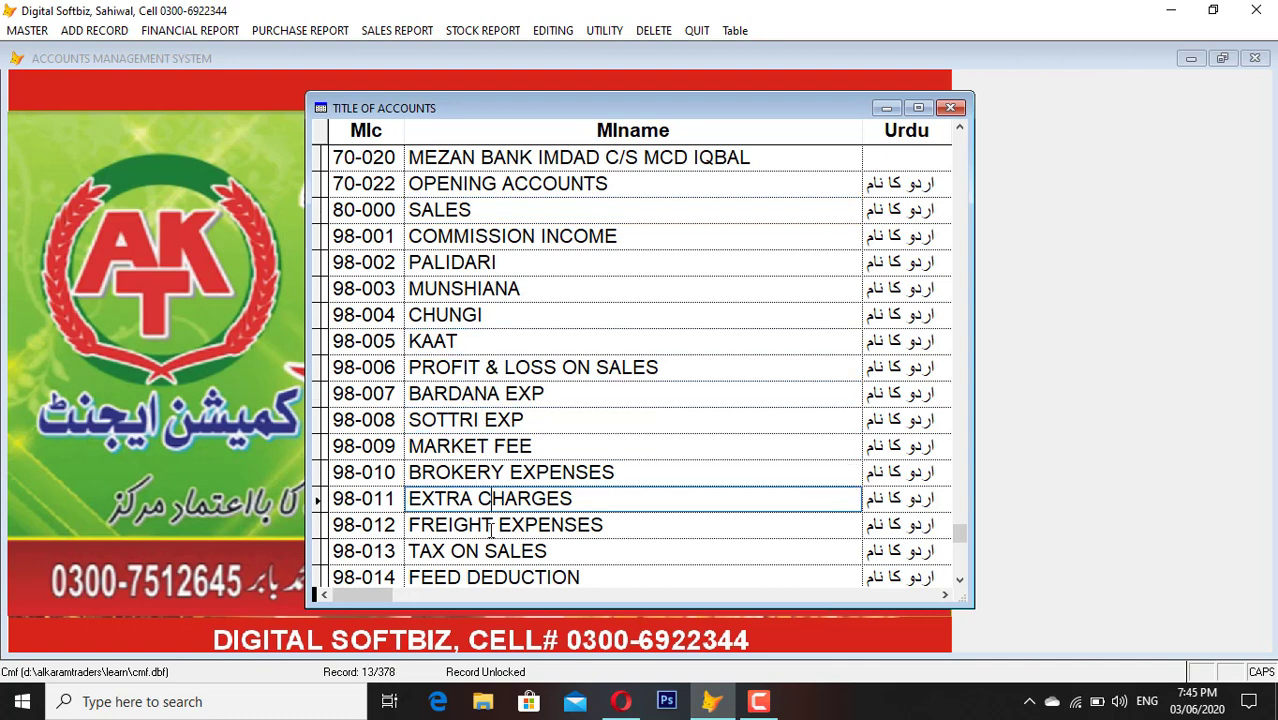
click(491, 528)
key(Escape)
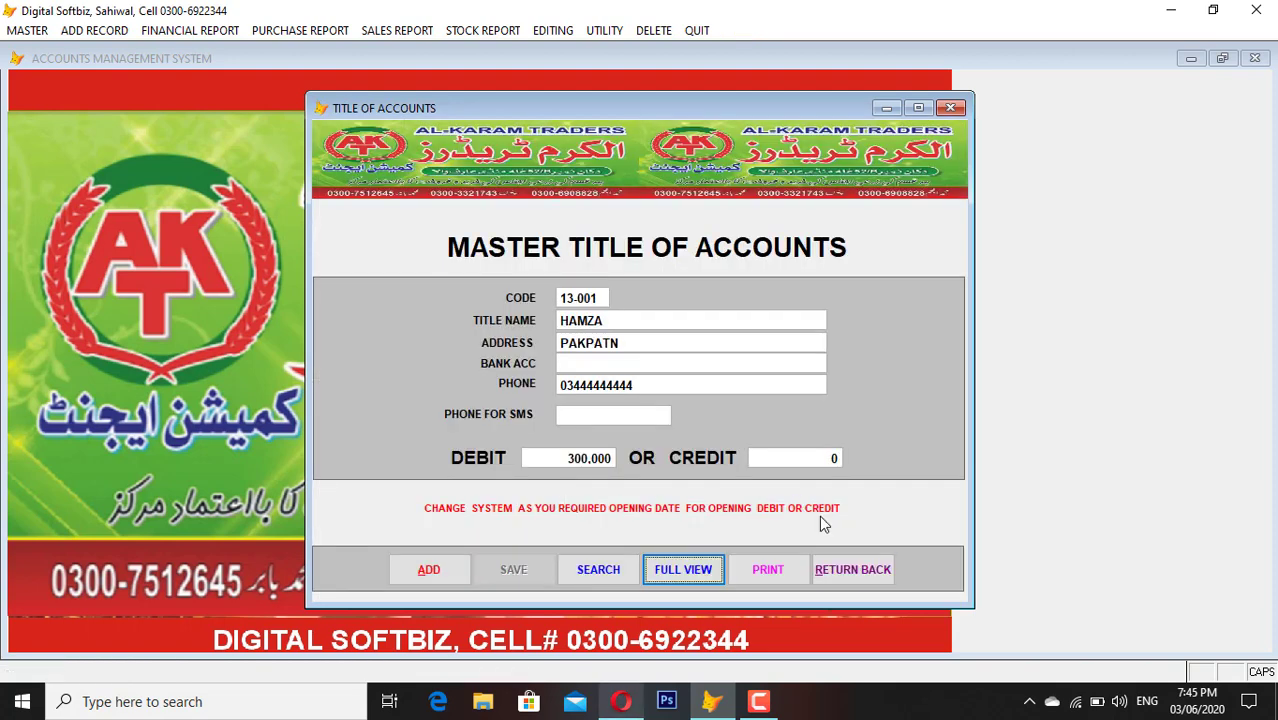
click(852, 570)
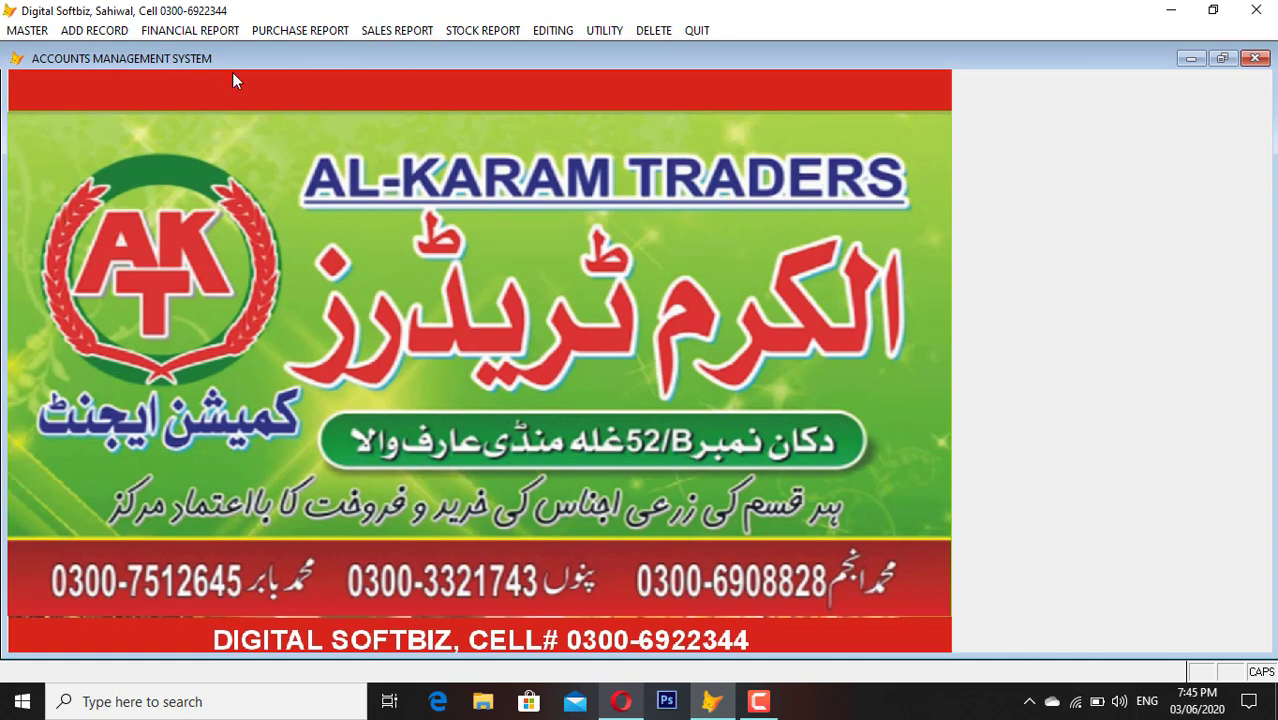
- Preview the ledger of account 03-001 on screen for 01/01/2010 to 03/06/2020, check its opening entry and close the report
click(188, 31)
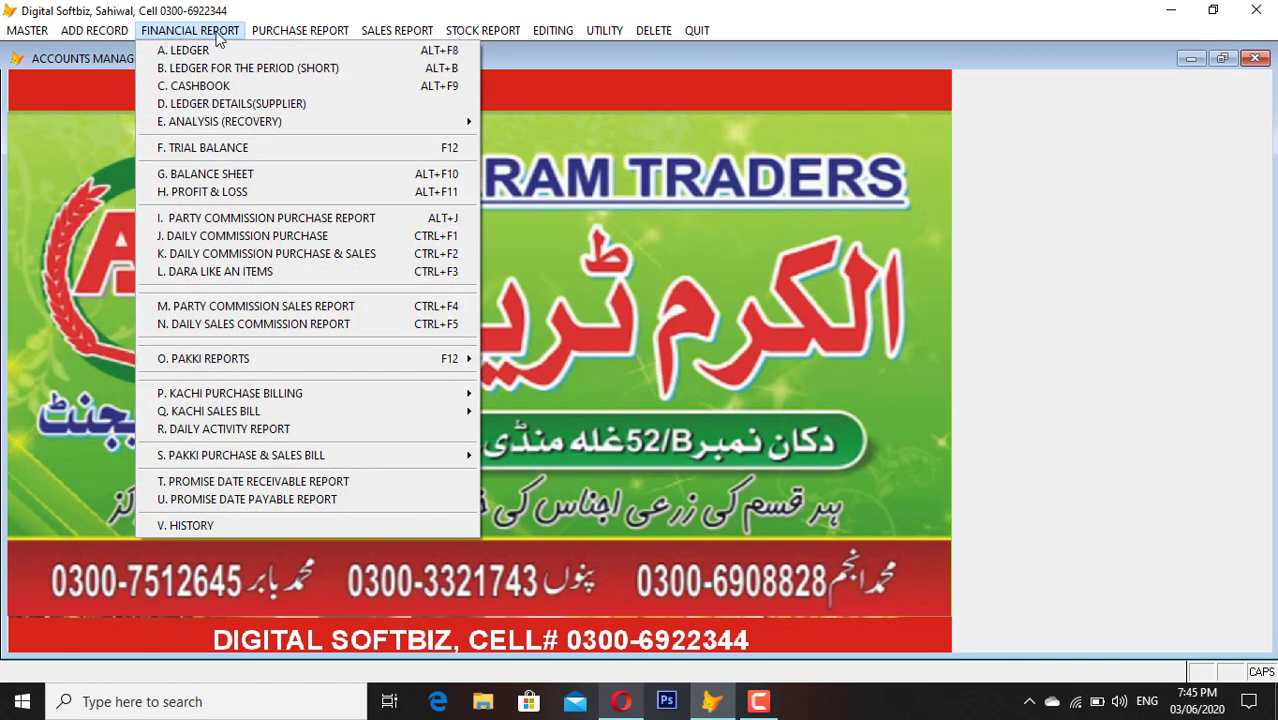
click(221, 50)
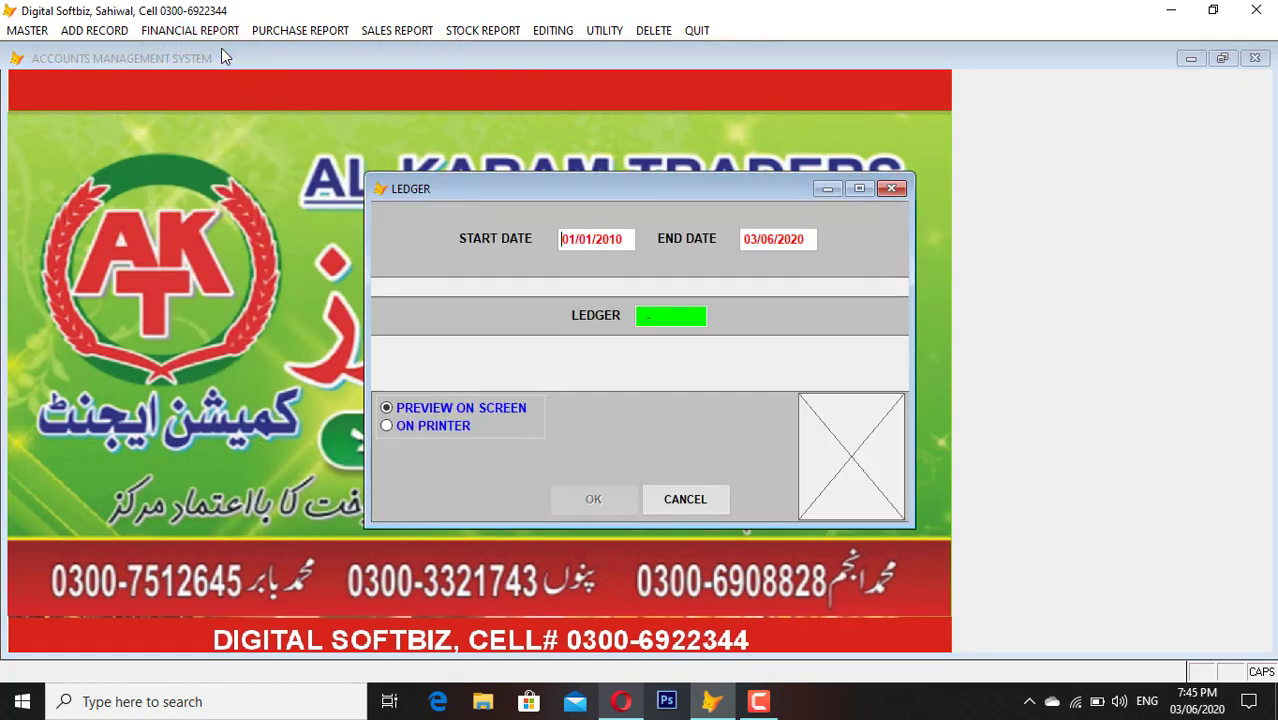
key(Return)
text(ALI)
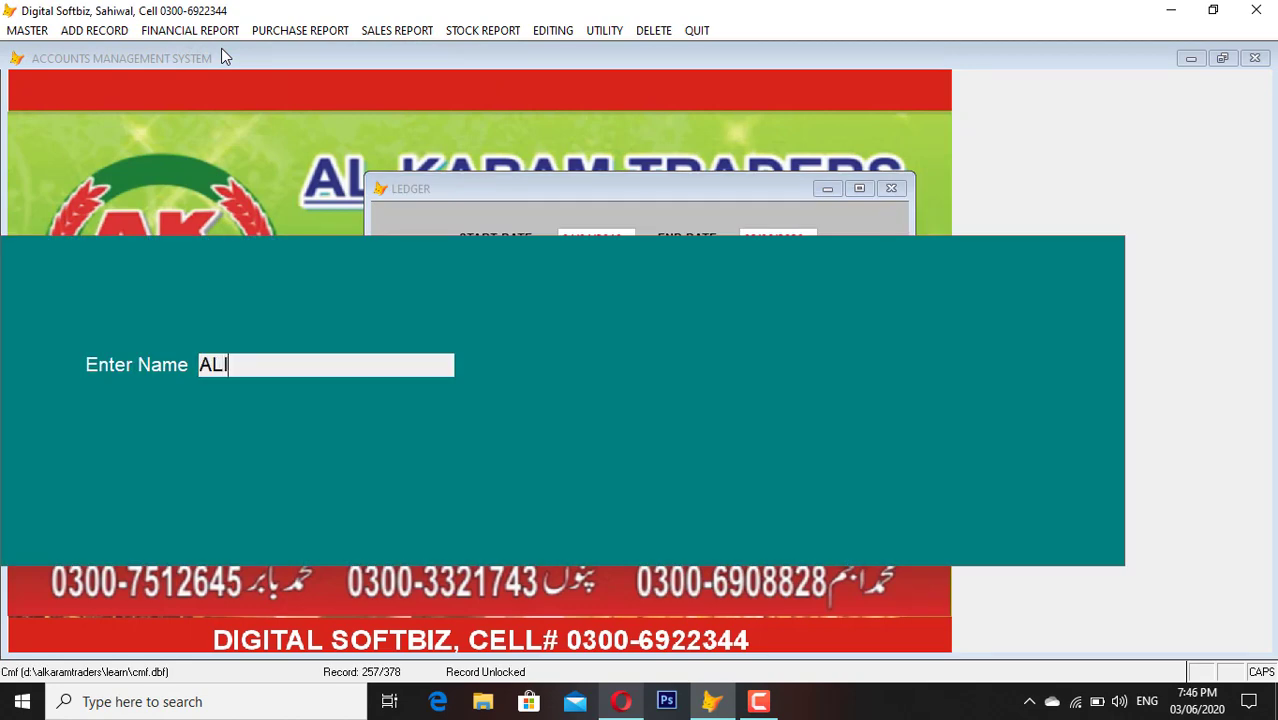
key(Return)
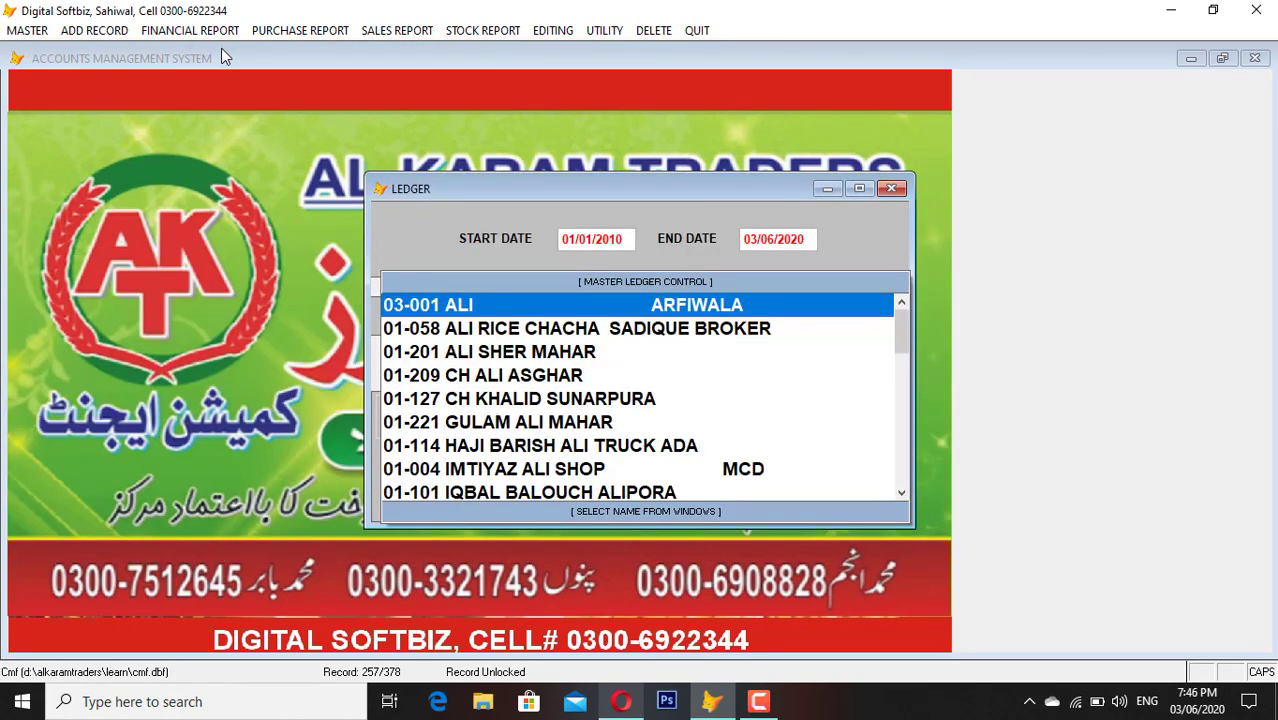
key(Return)
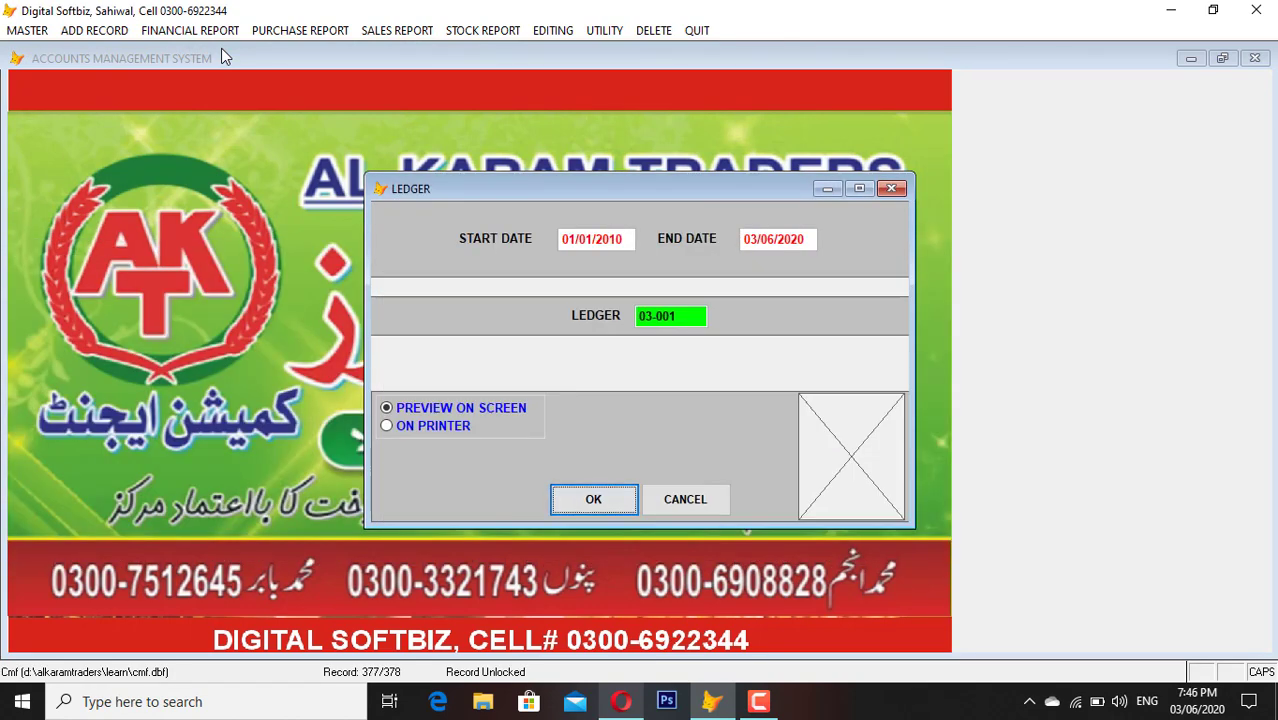
key(Return)
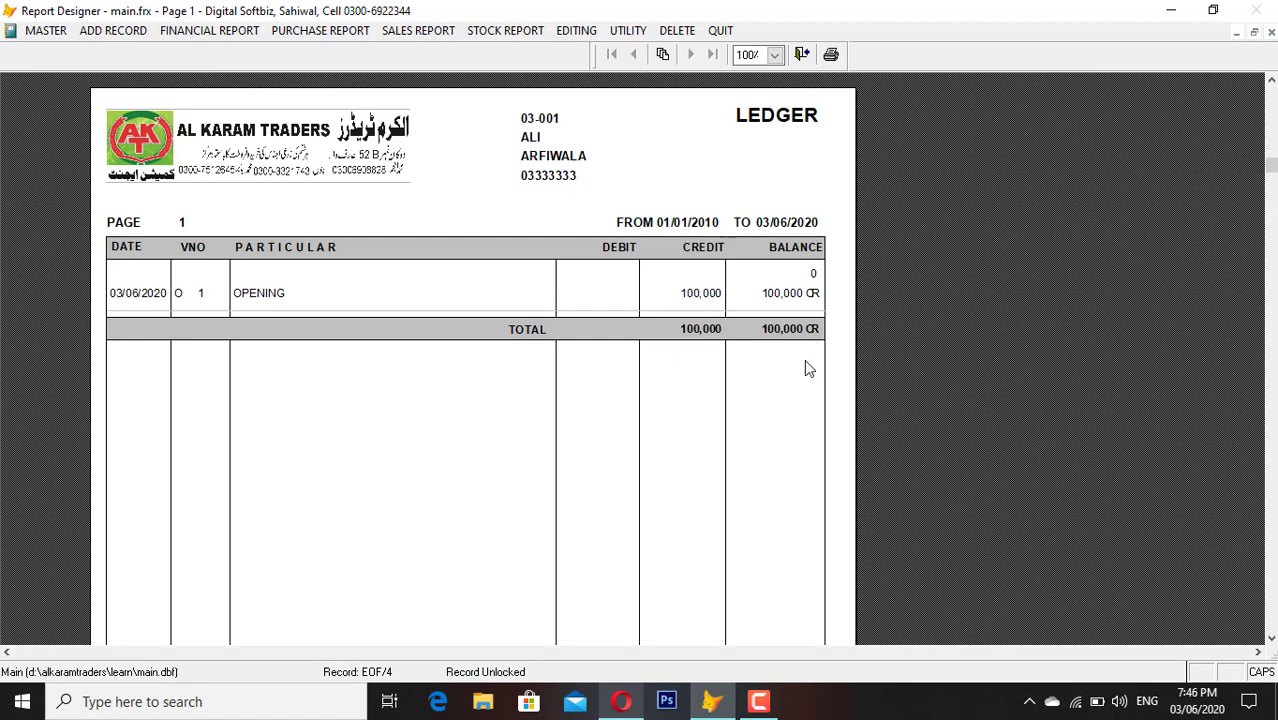
key(Escape)
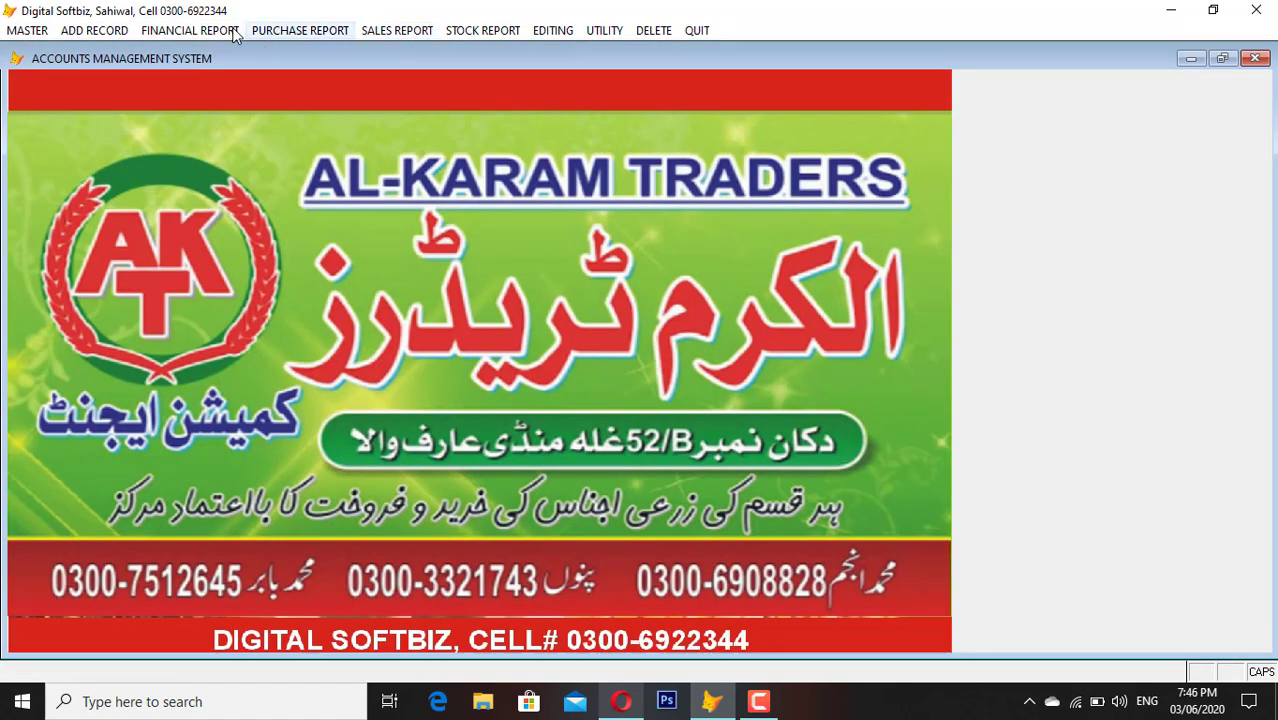
- Preview the ledger of account 13-001 on screen for 01/01/2010 to 03/06/2020, check its opening entry and close the report
click(232, 31)
click(242, 50)
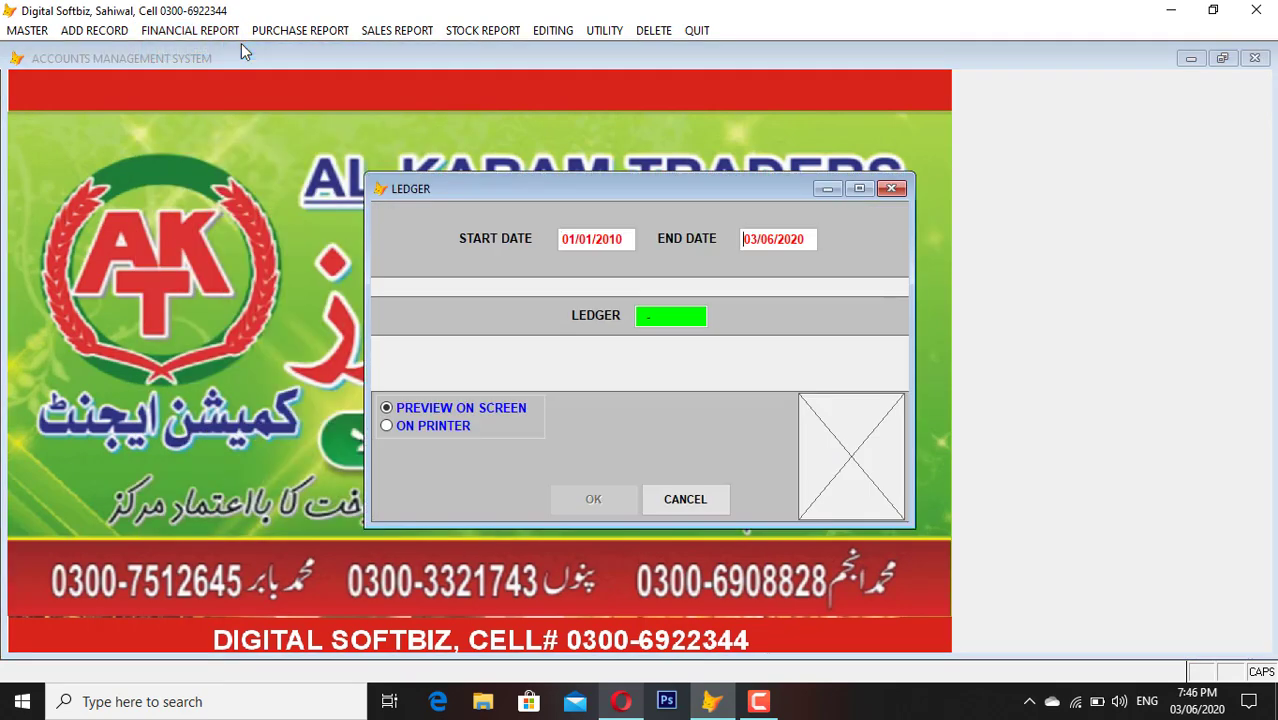
key(Return)
text(HAMZA)
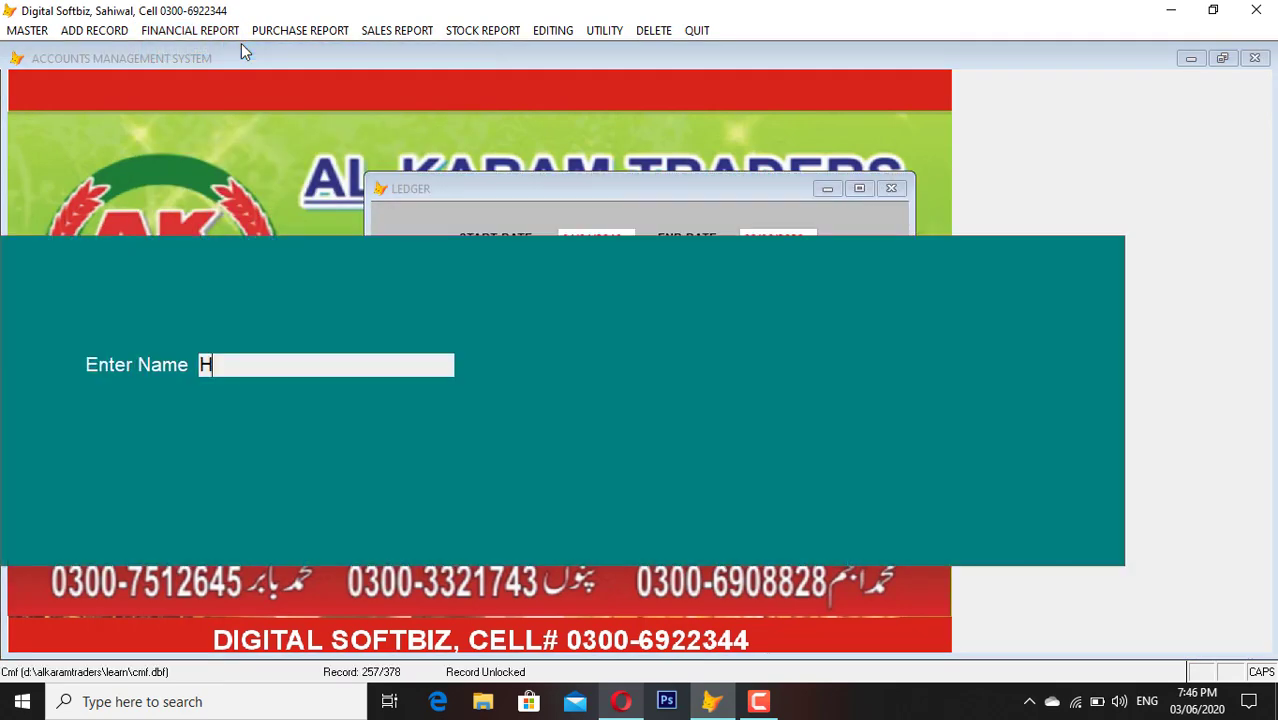
key(Return)
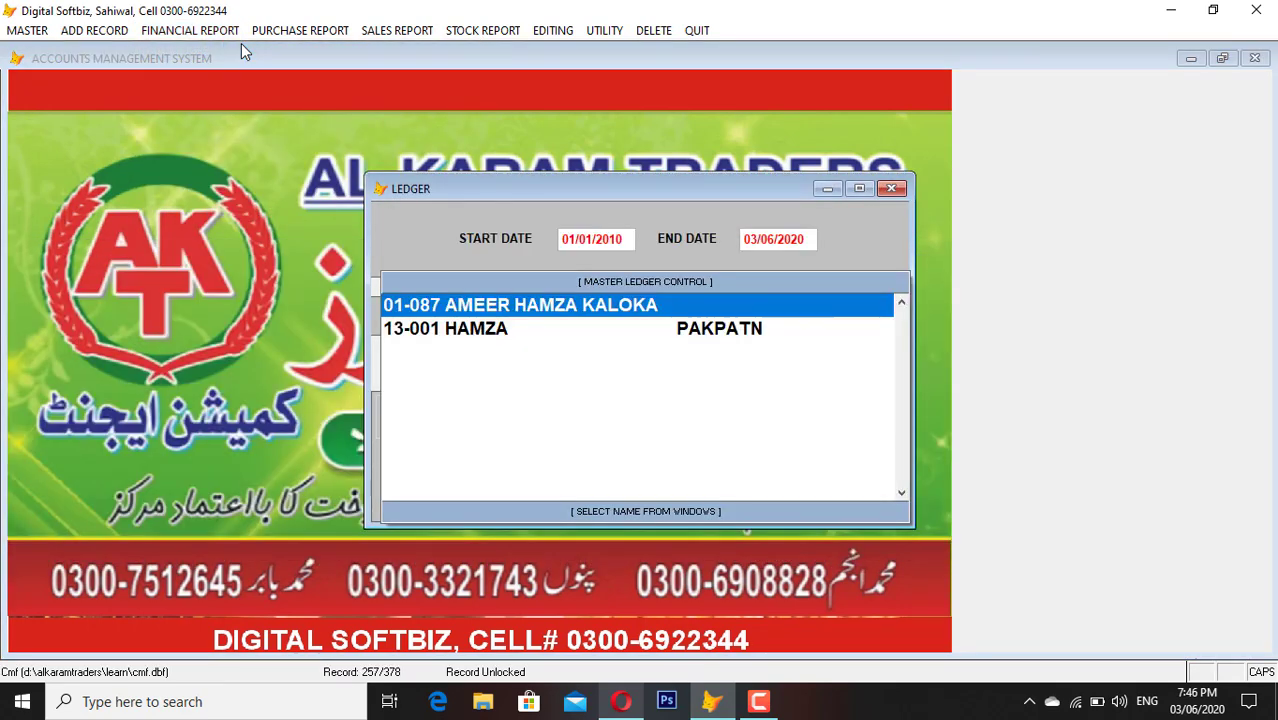
key(Down)
key(Return)
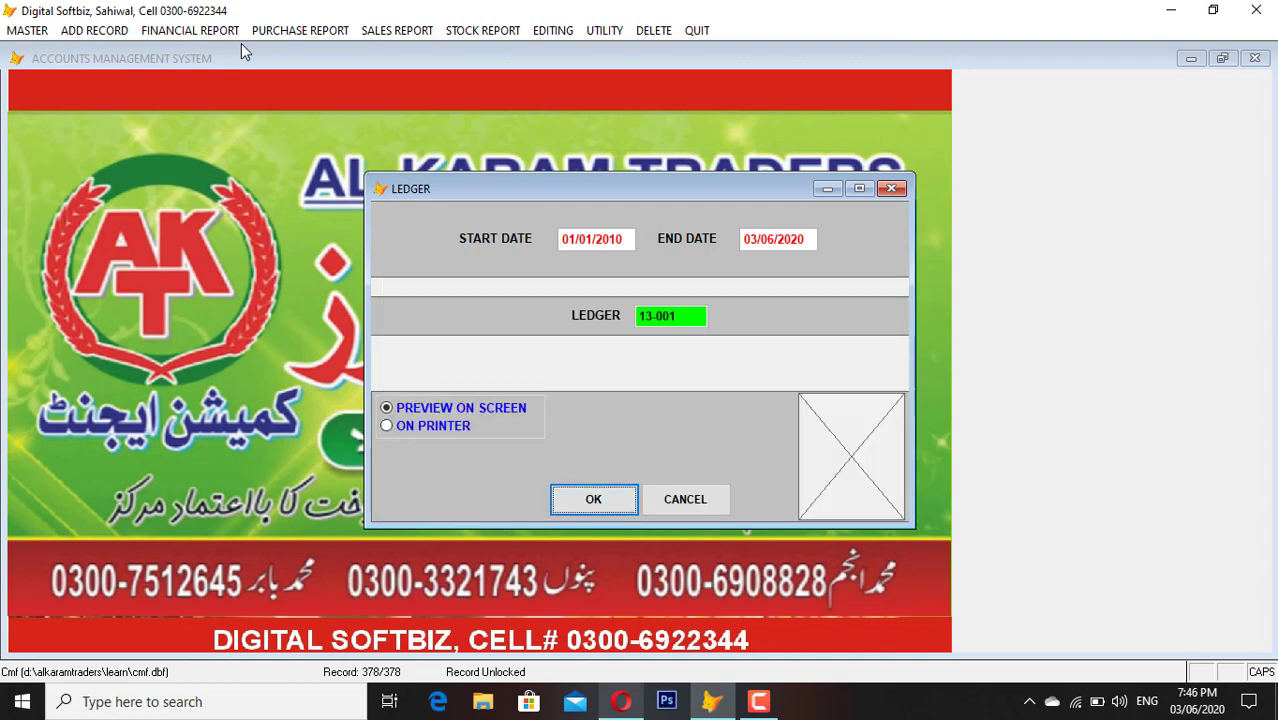
key(Return)
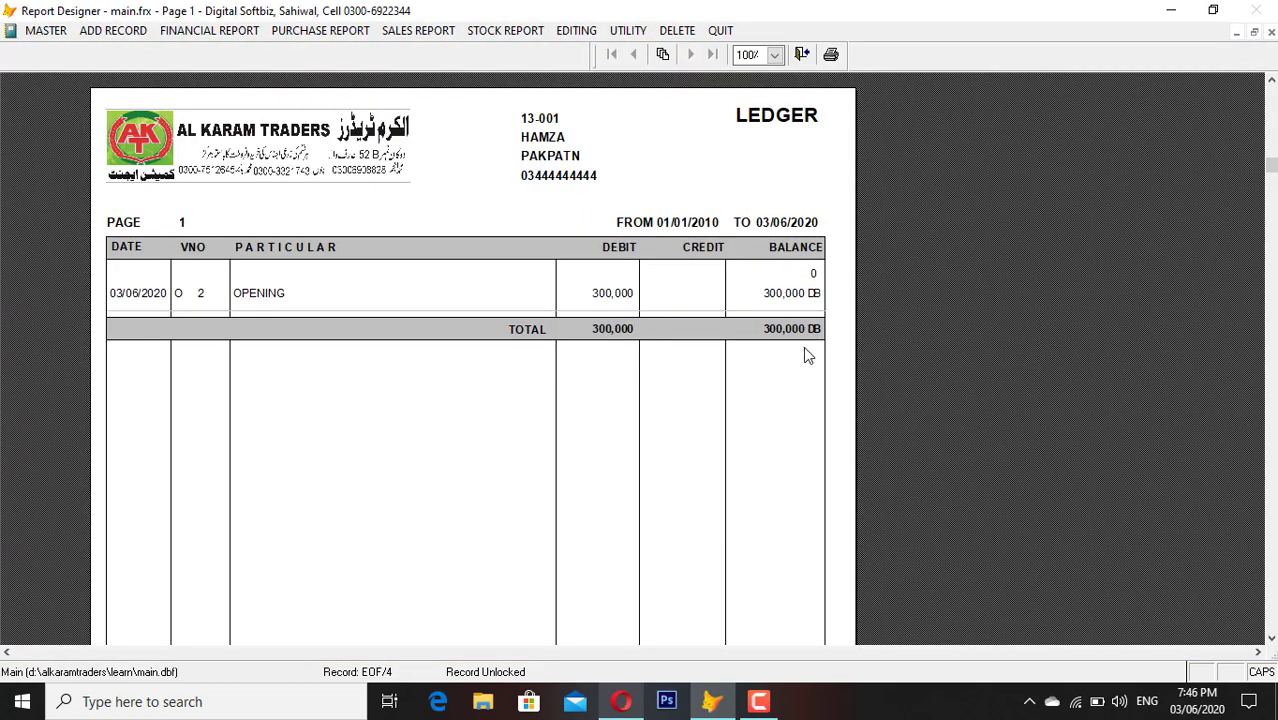
key(Escape)
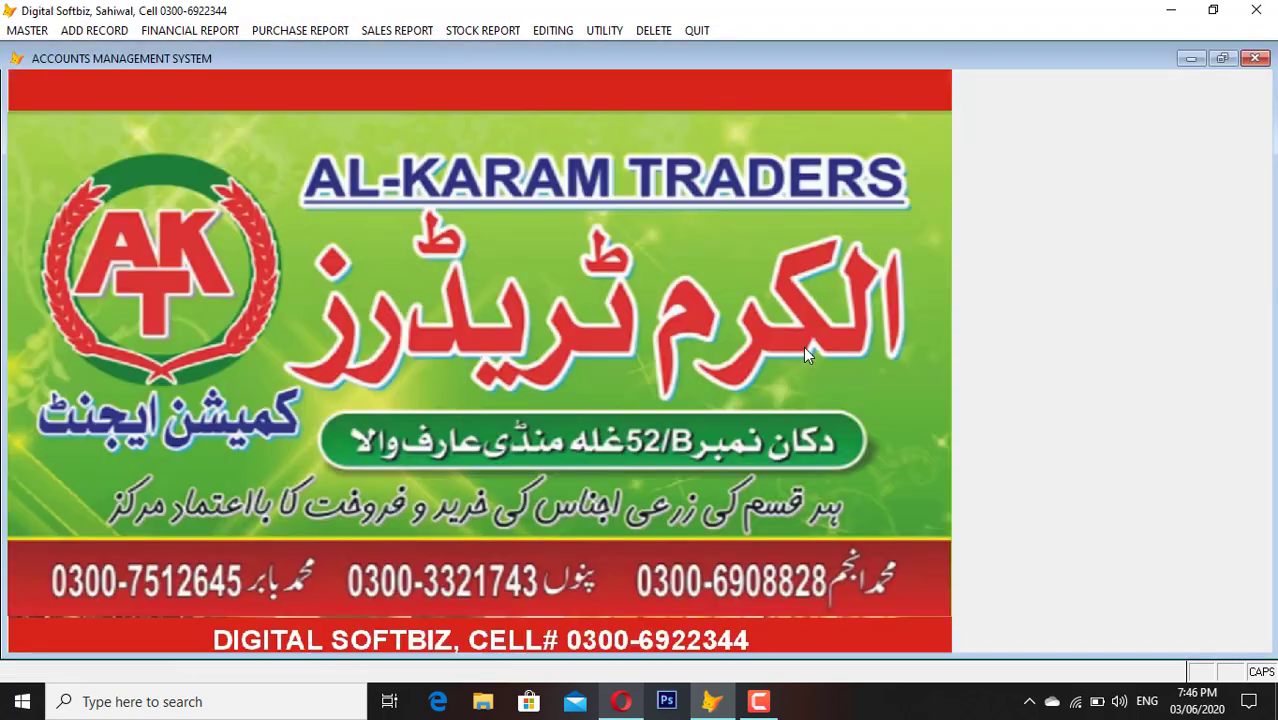
- Run the cashbook report with its default settings
click(27, 30)
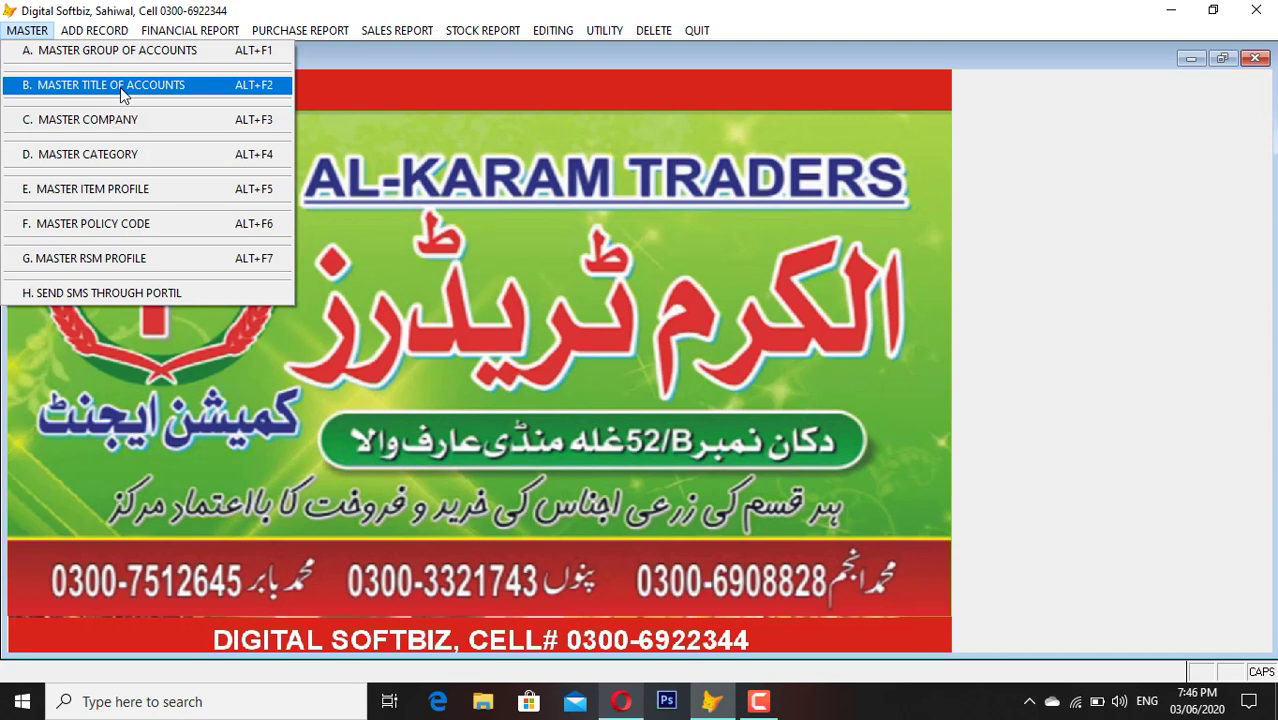
mouse_move(175, 30)
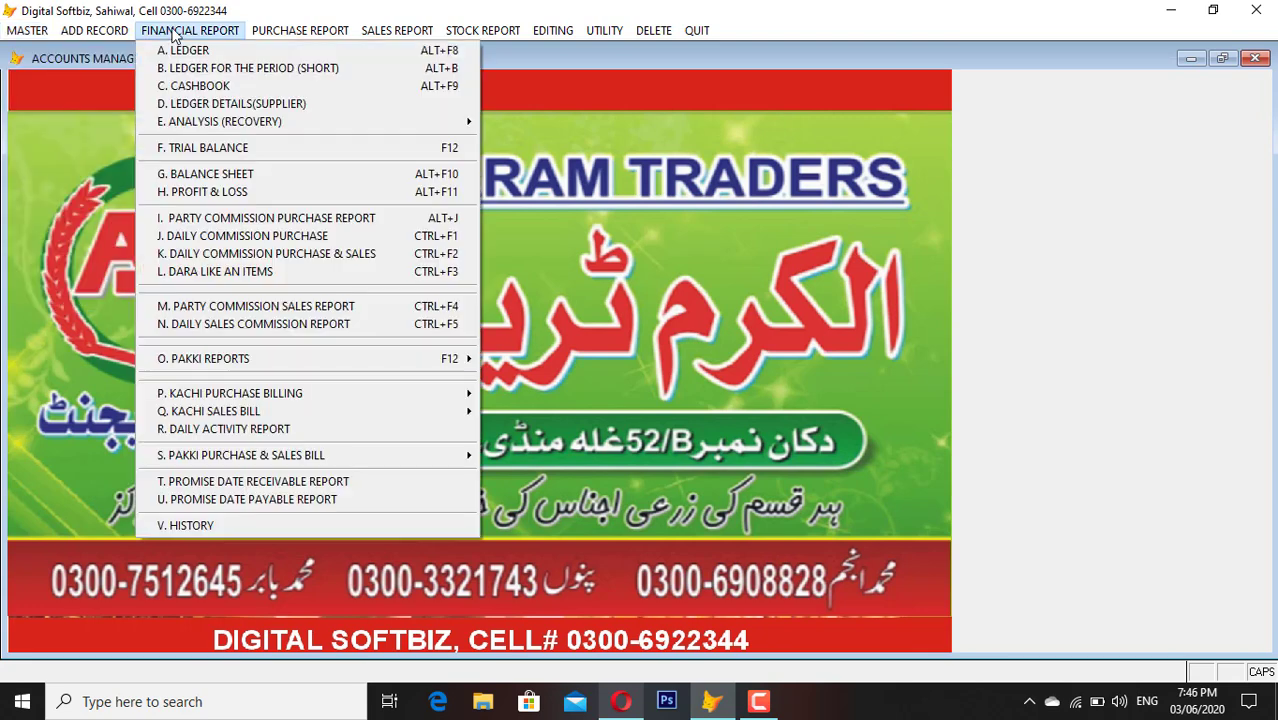
click(210, 86)
key(Return)
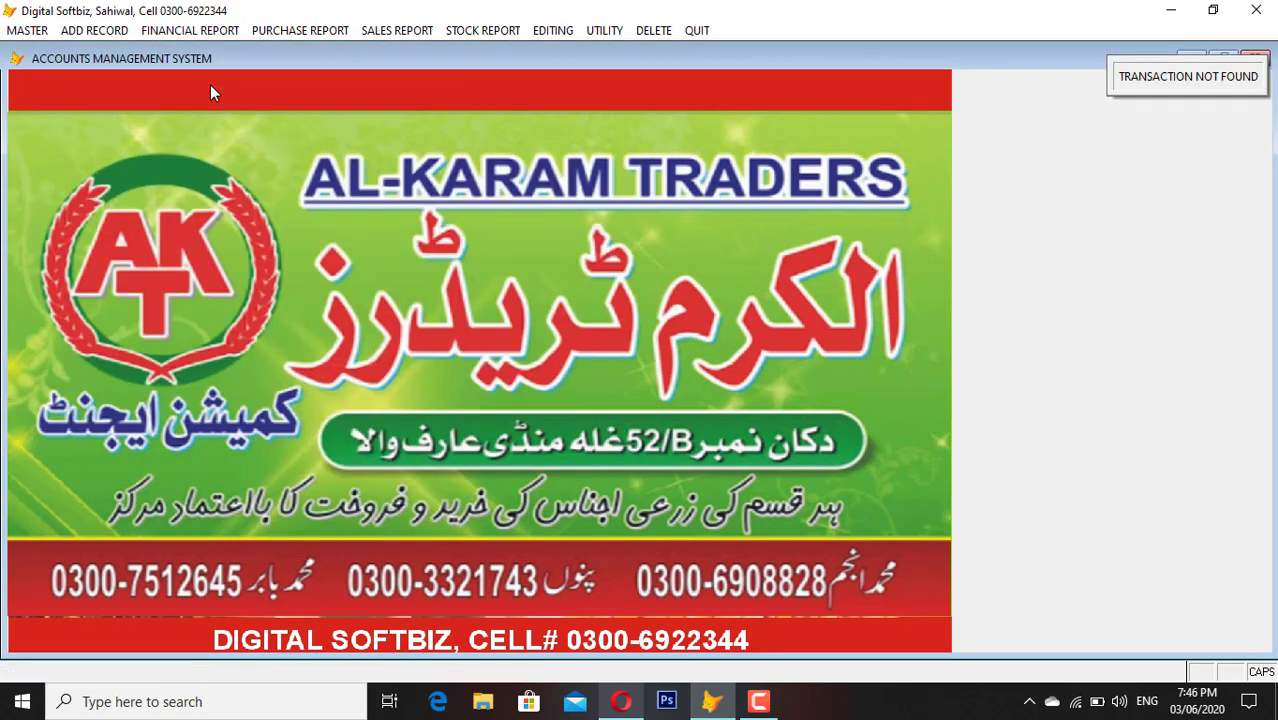
- Open the cash receipt voucher form to view its policy code field and close it again
click(103, 32)
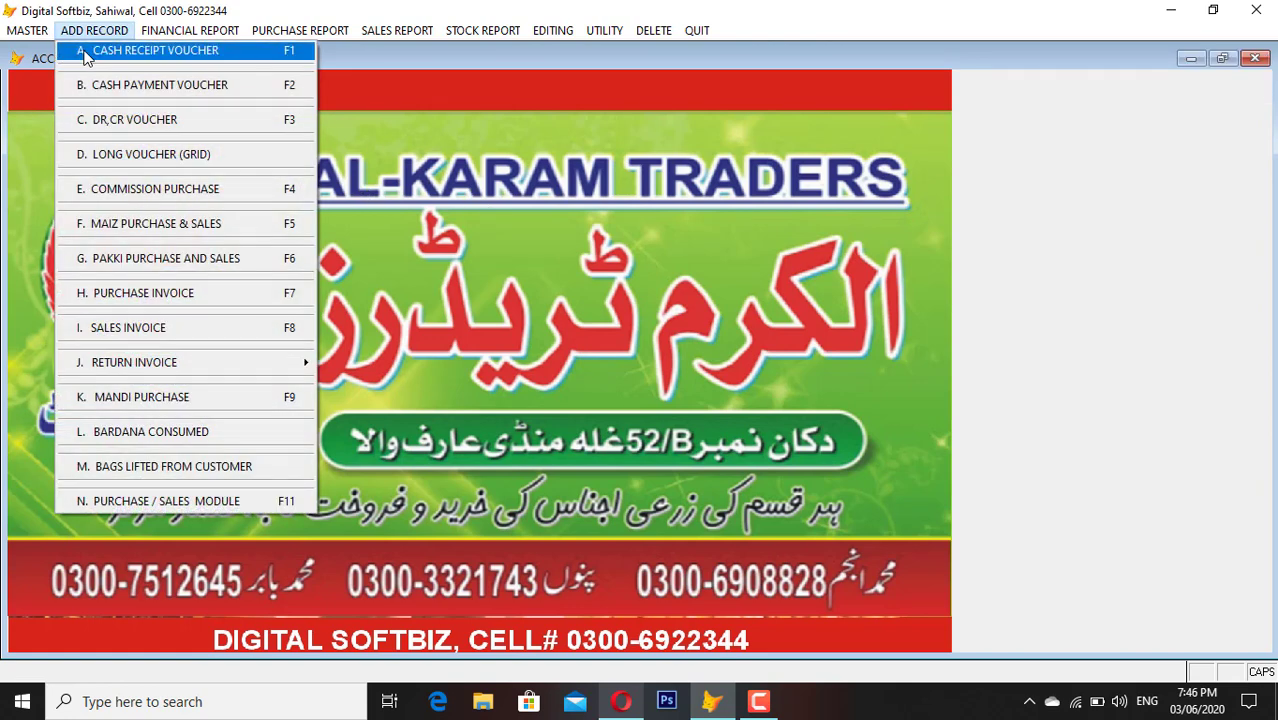
click(146, 52)
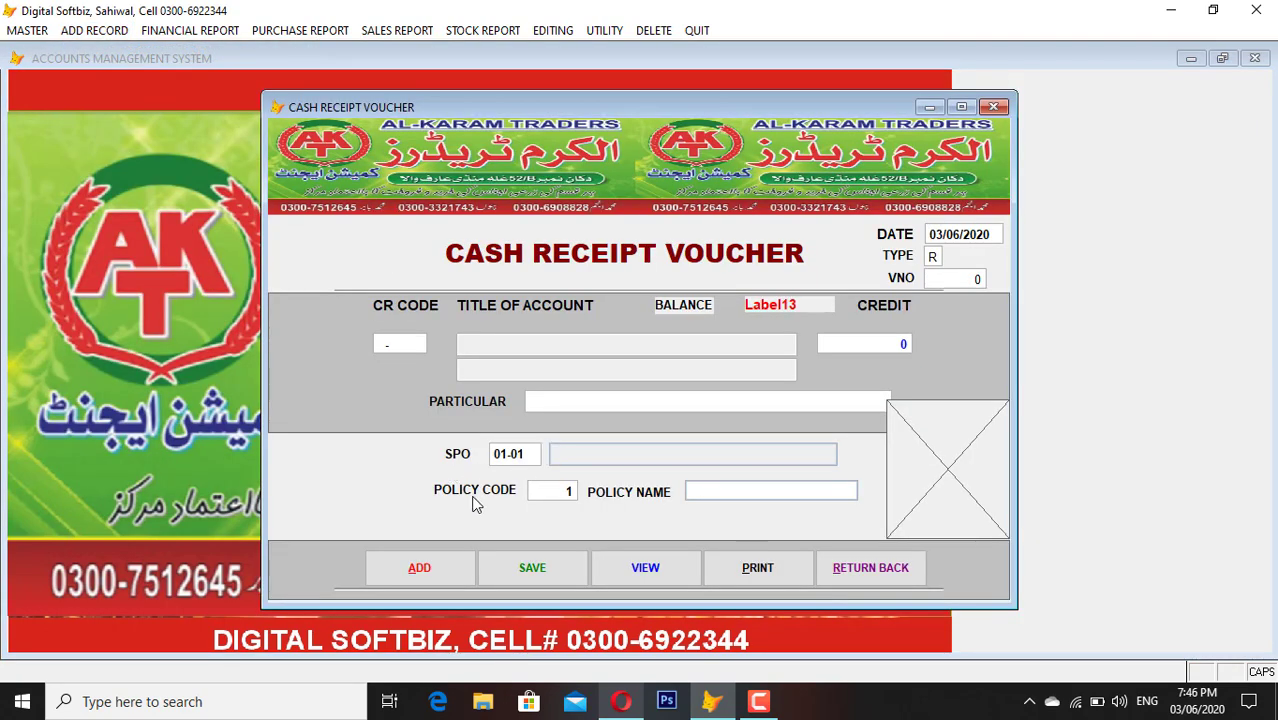
click(853, 576)
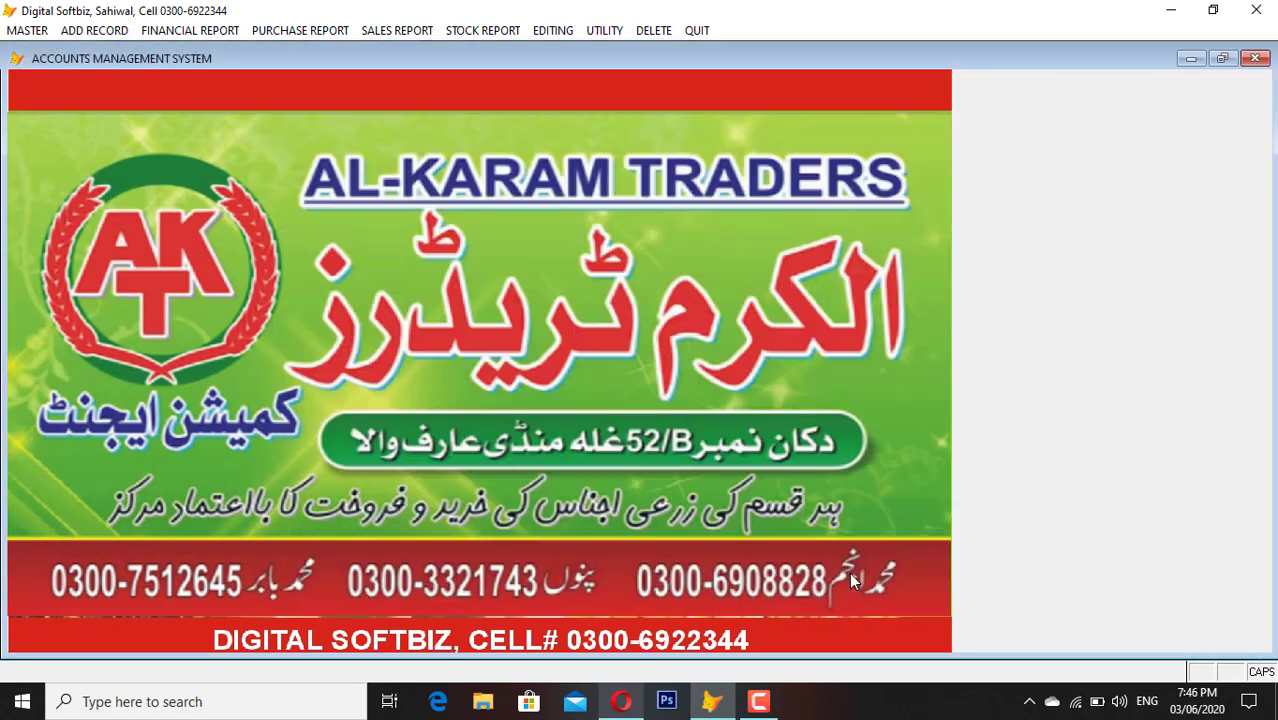
- Open the full list of master policy codes and look over the crop entries MELON, WATER MELON and OKRA
click(28, 30)
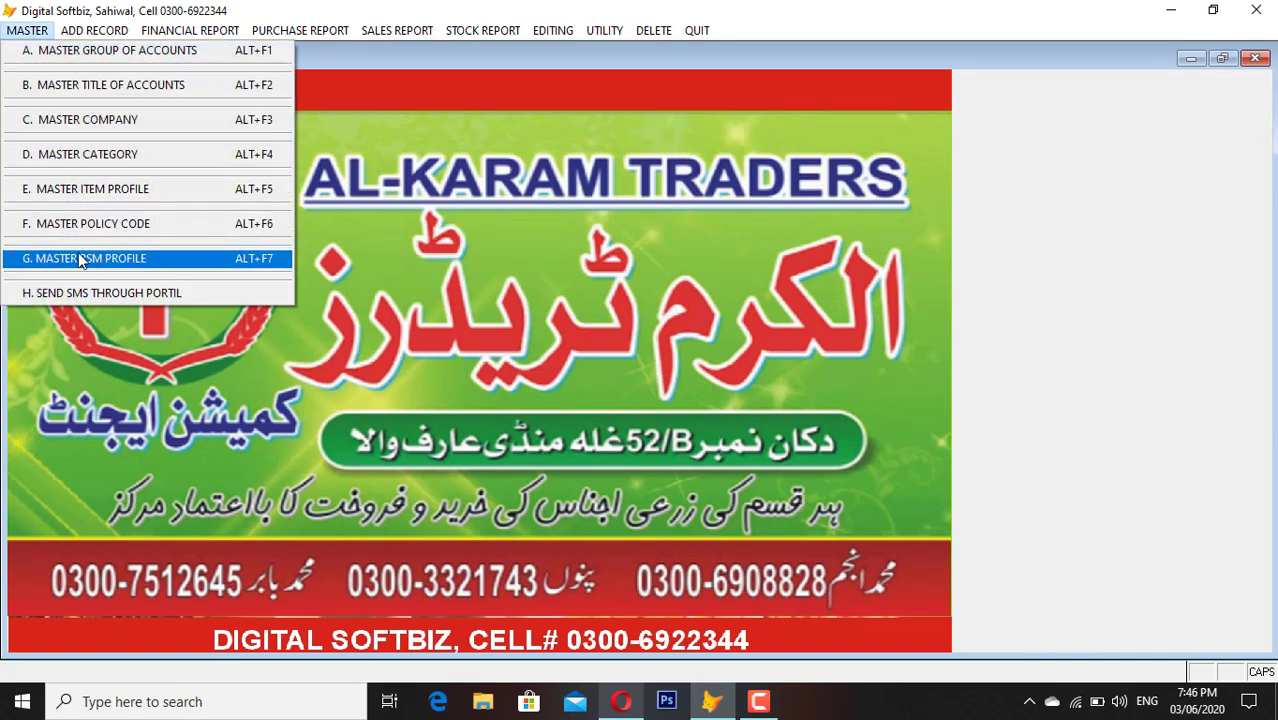
click(145, 224)
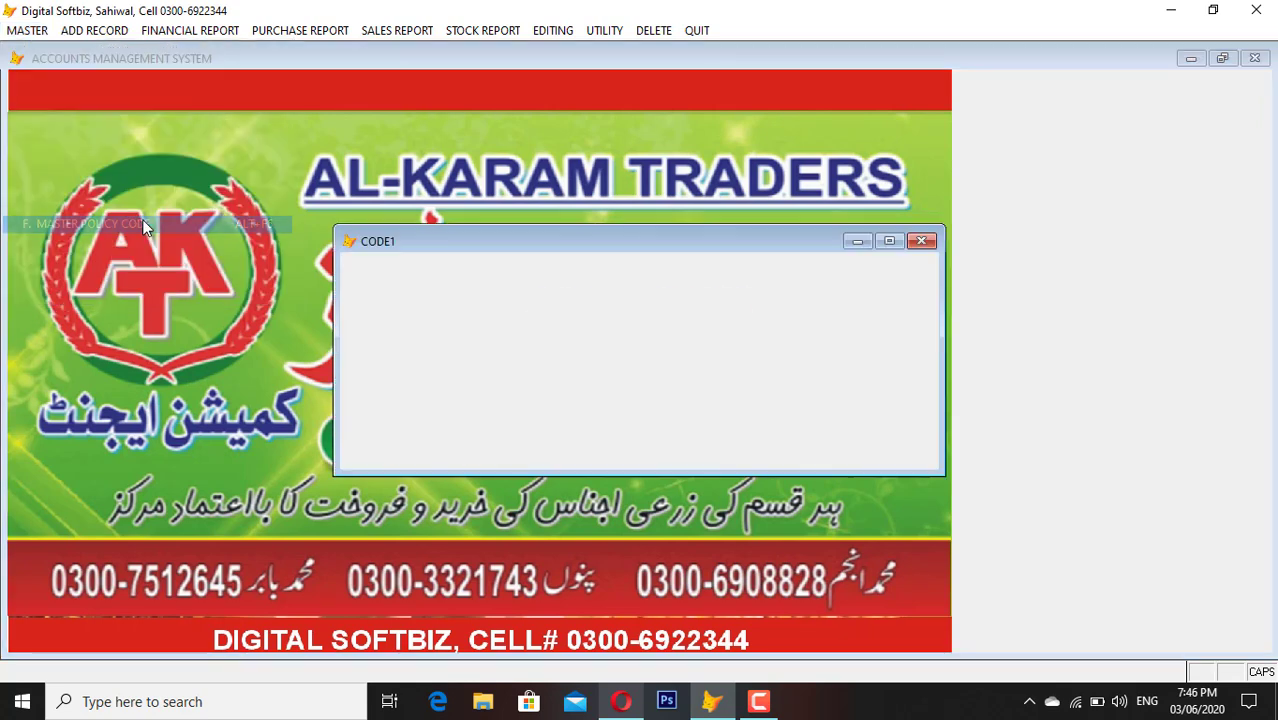
click(657, 442)
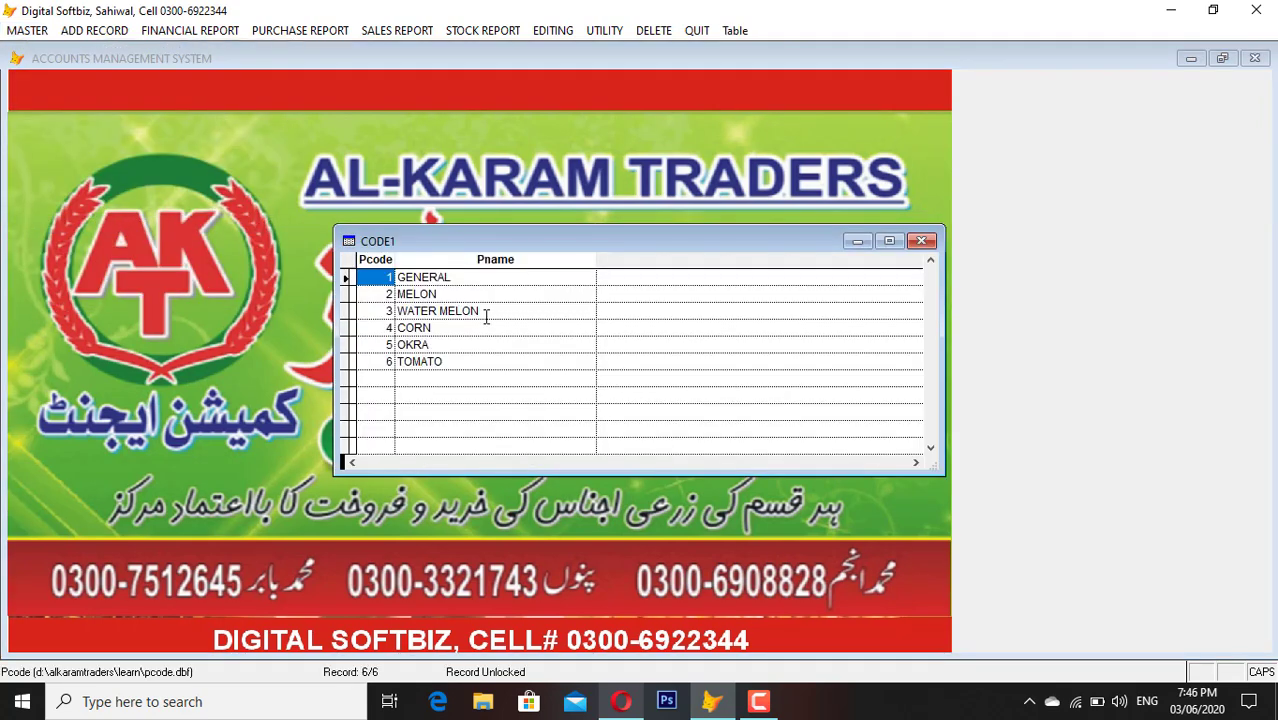
click(450, 294)
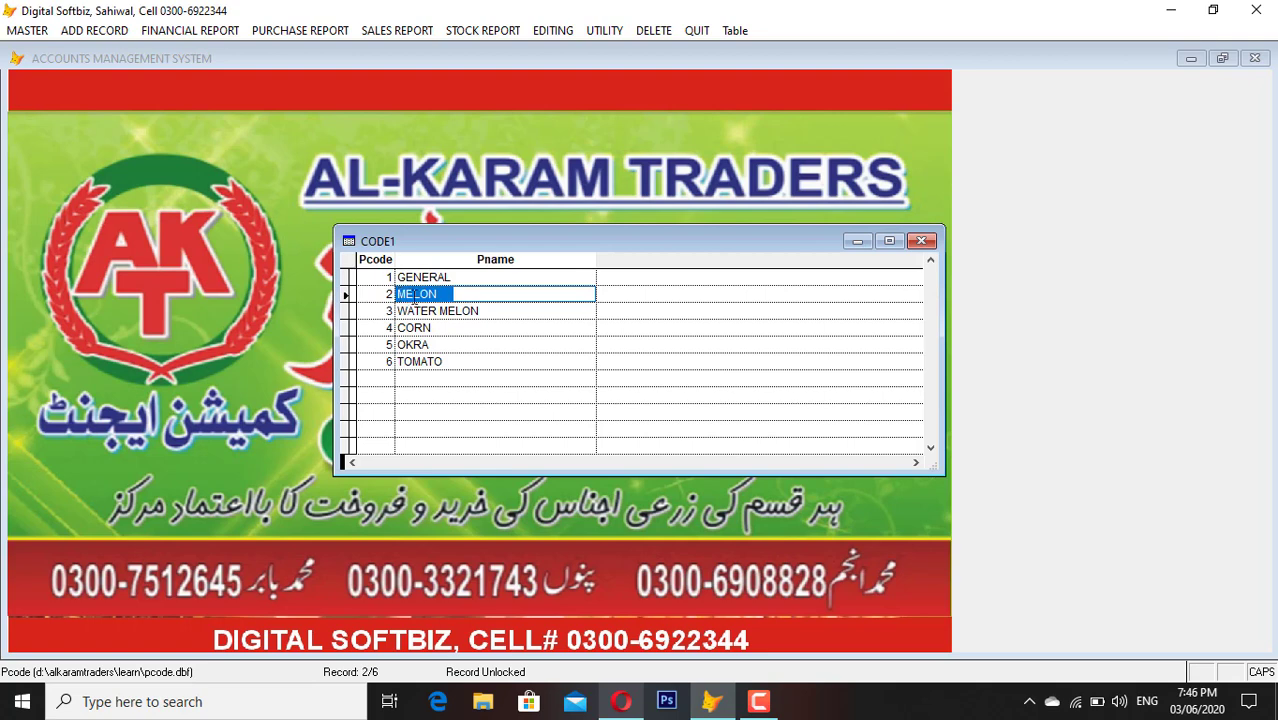
click(503, 310)
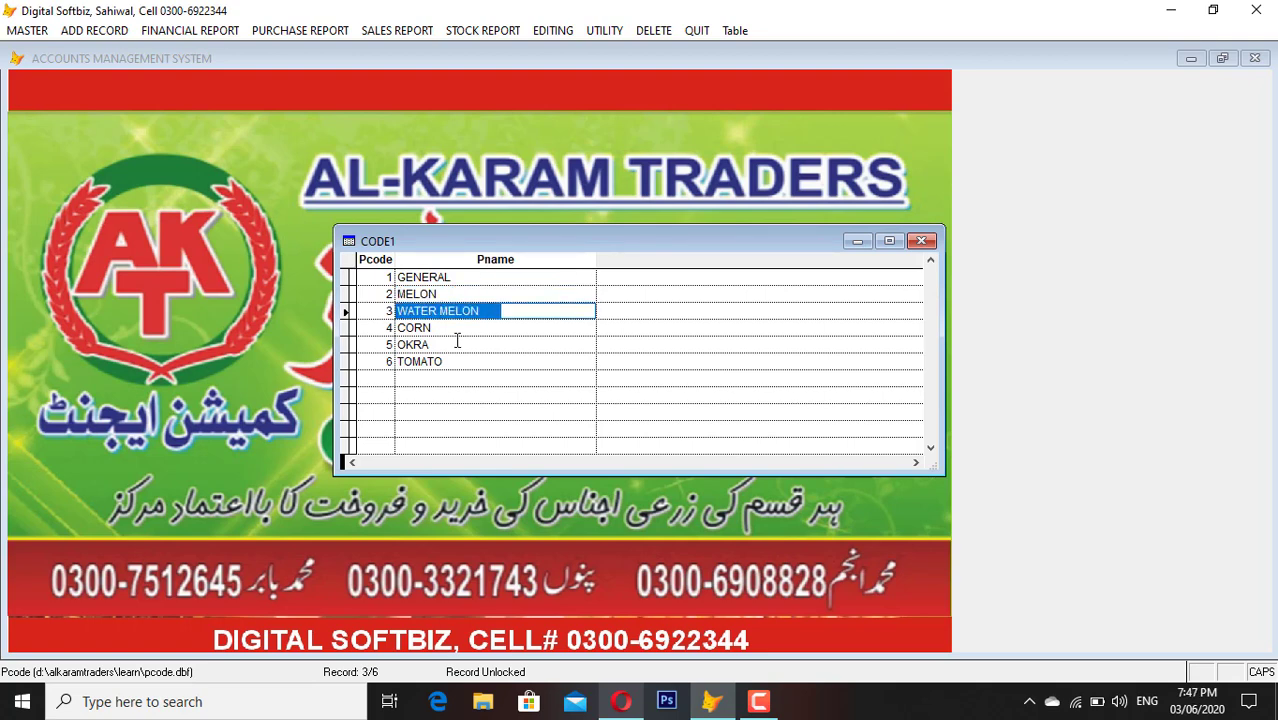
click(457, 311)
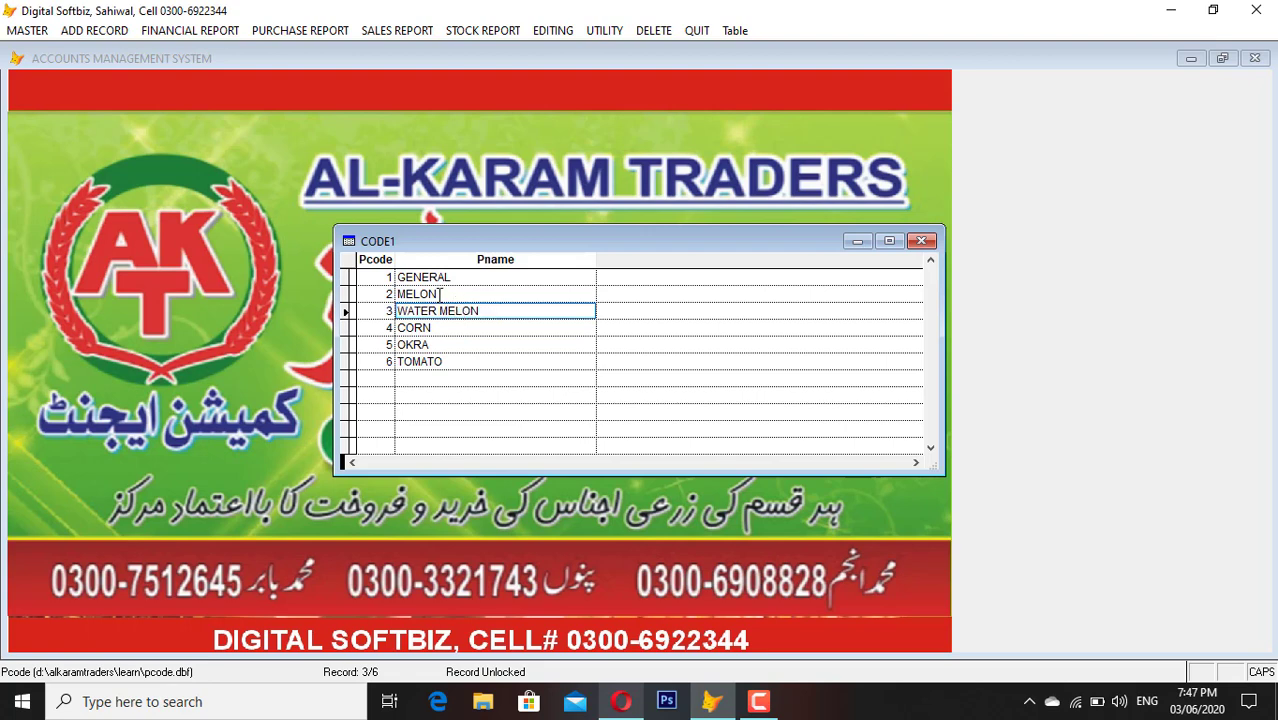
click(441, 294)
click(437, 340)
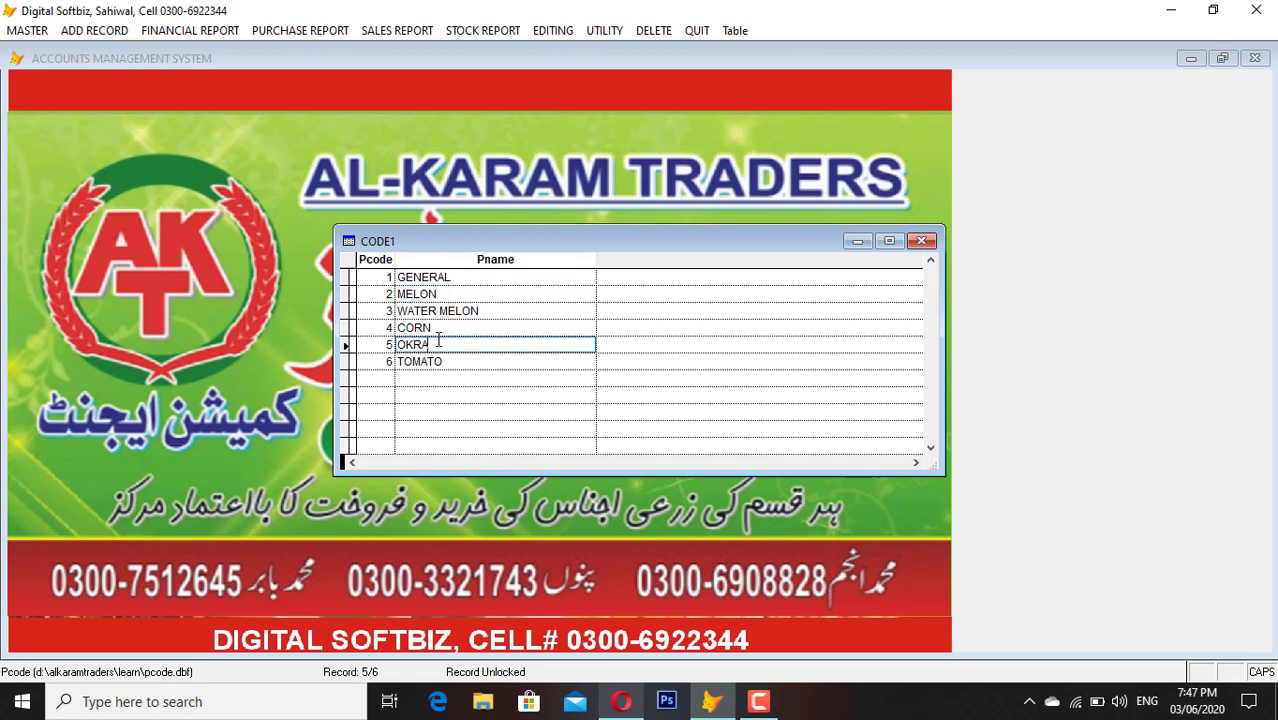
- Look over the policy code entries TOMATO and GENERAL, then close the list and the policy code form
click(448, 361)
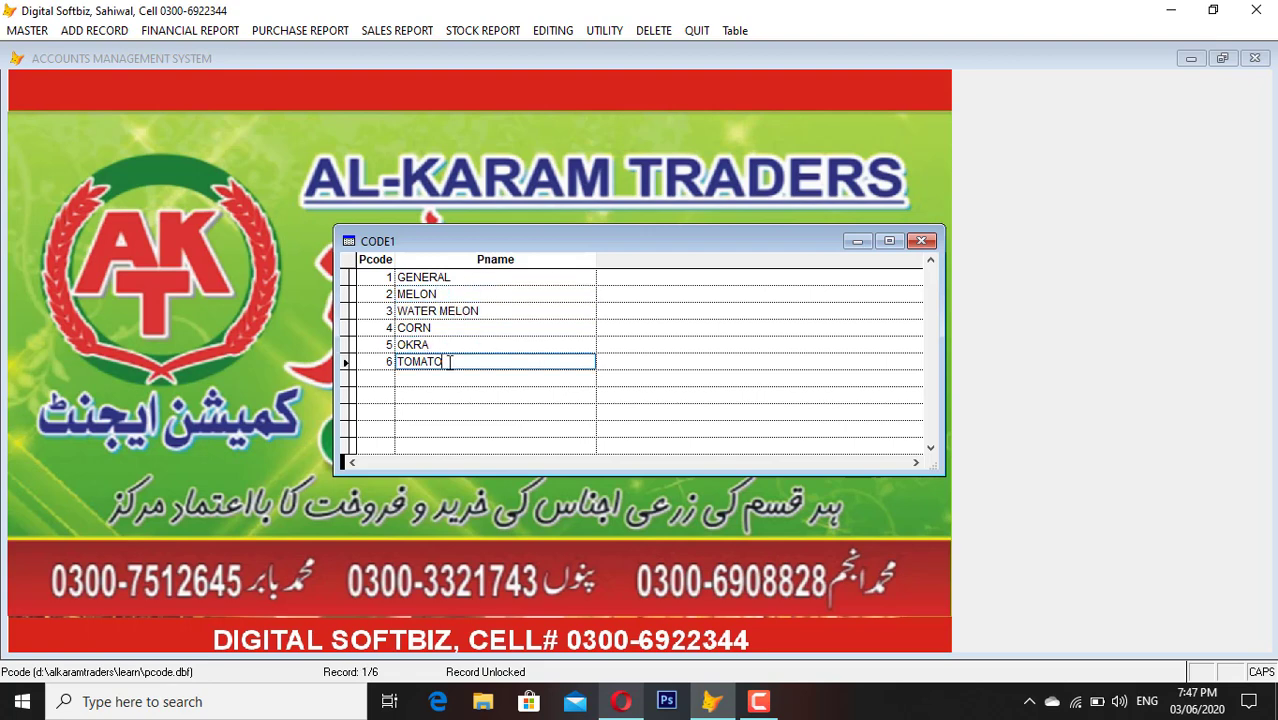
click(469, 278)
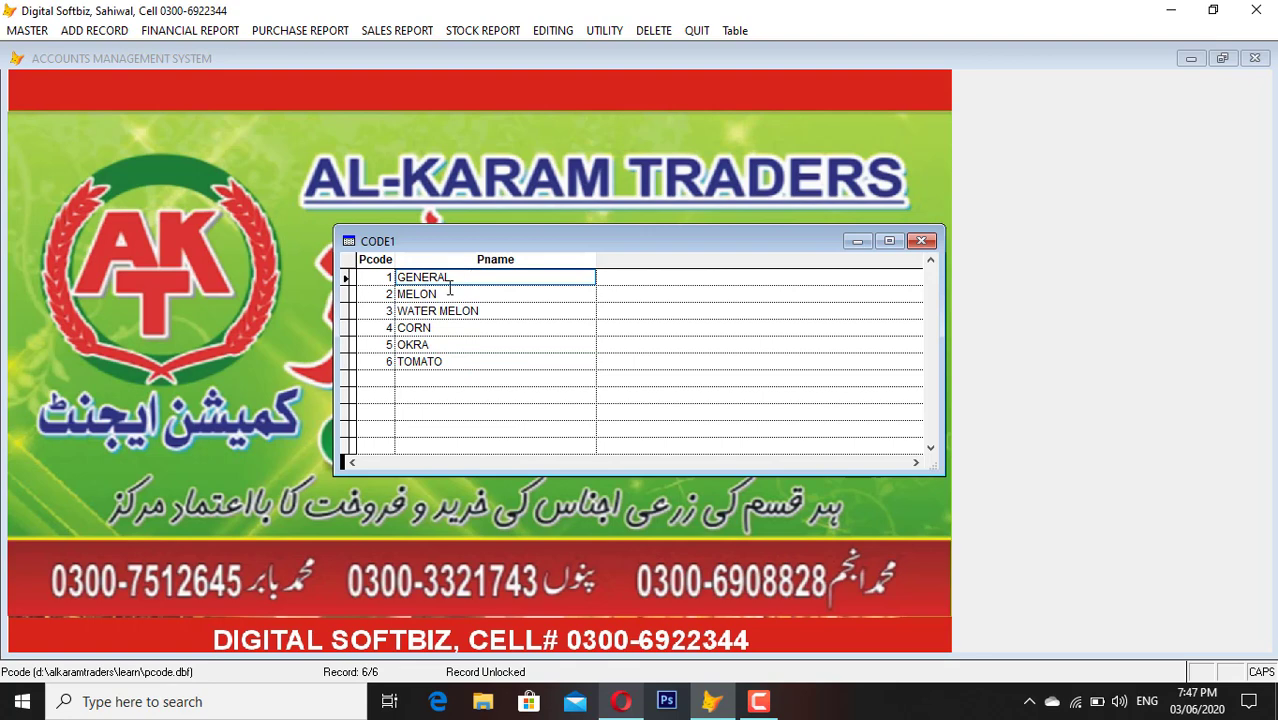
key(Escape)
click(900, 442)
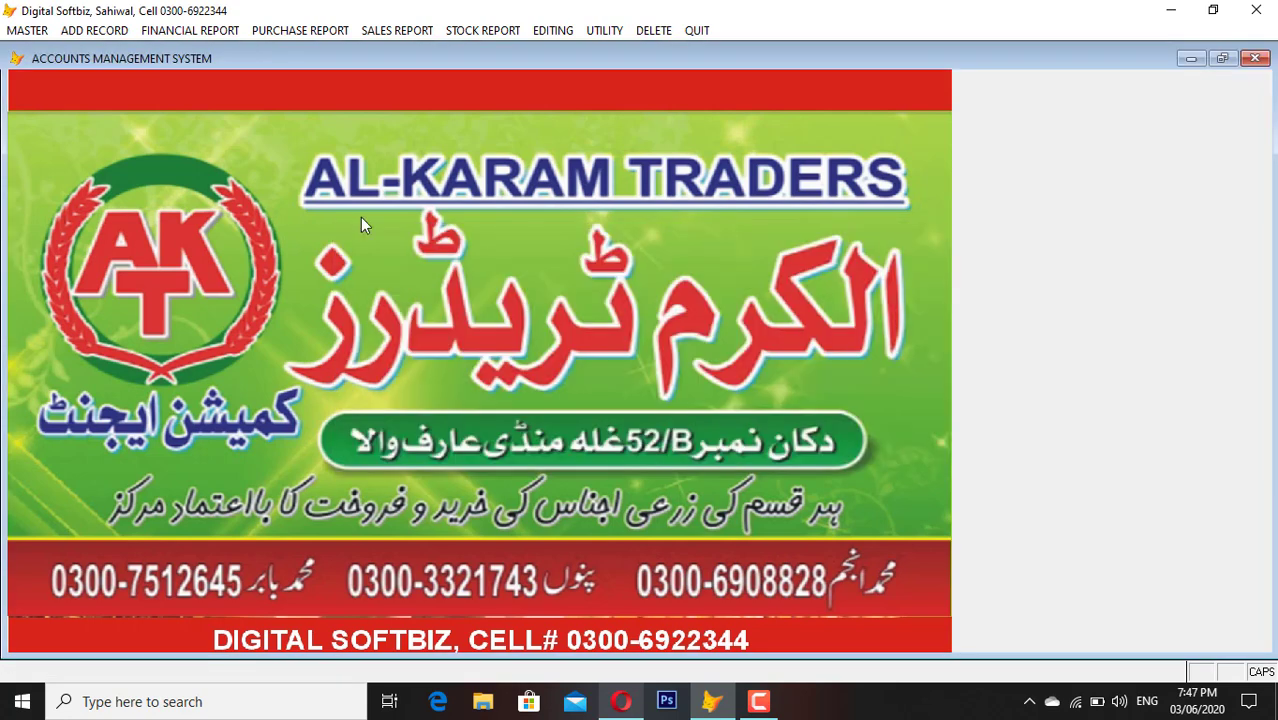
- Open the full list of master RSM profiles, look over the DIRECT SALES and 05-series entries, and close the form
click(18, 28)
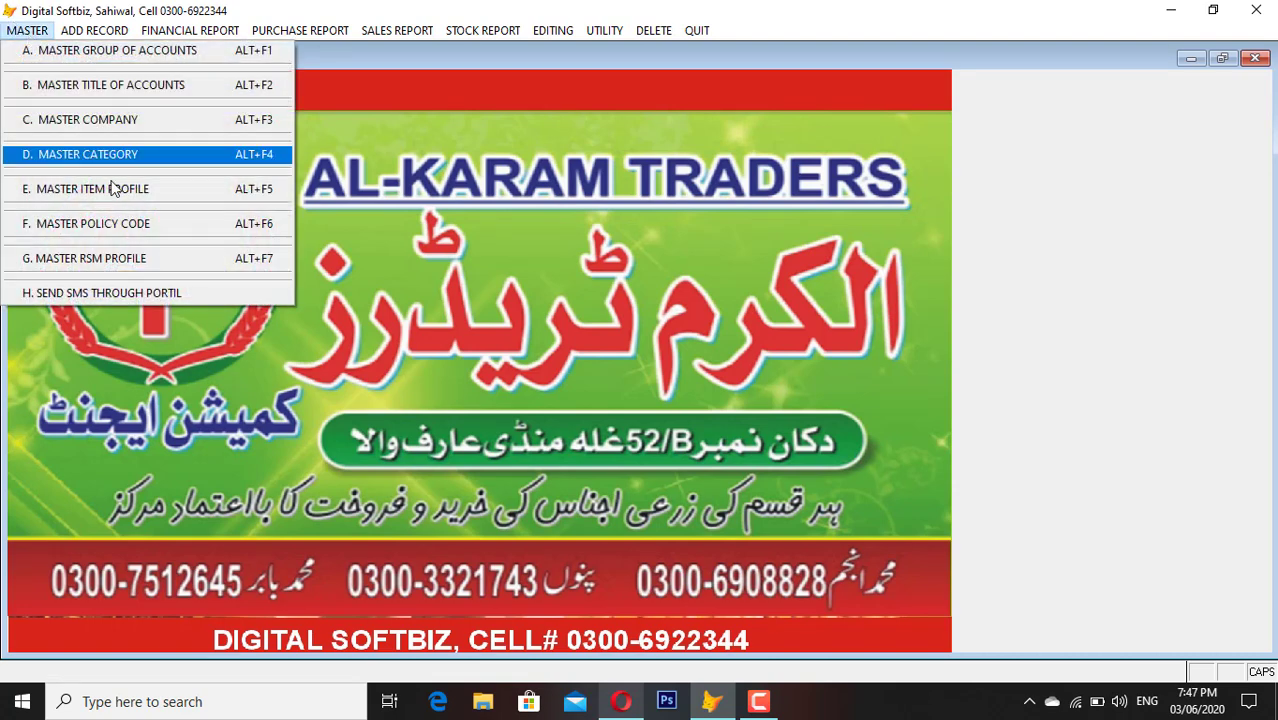
click(90, 258)
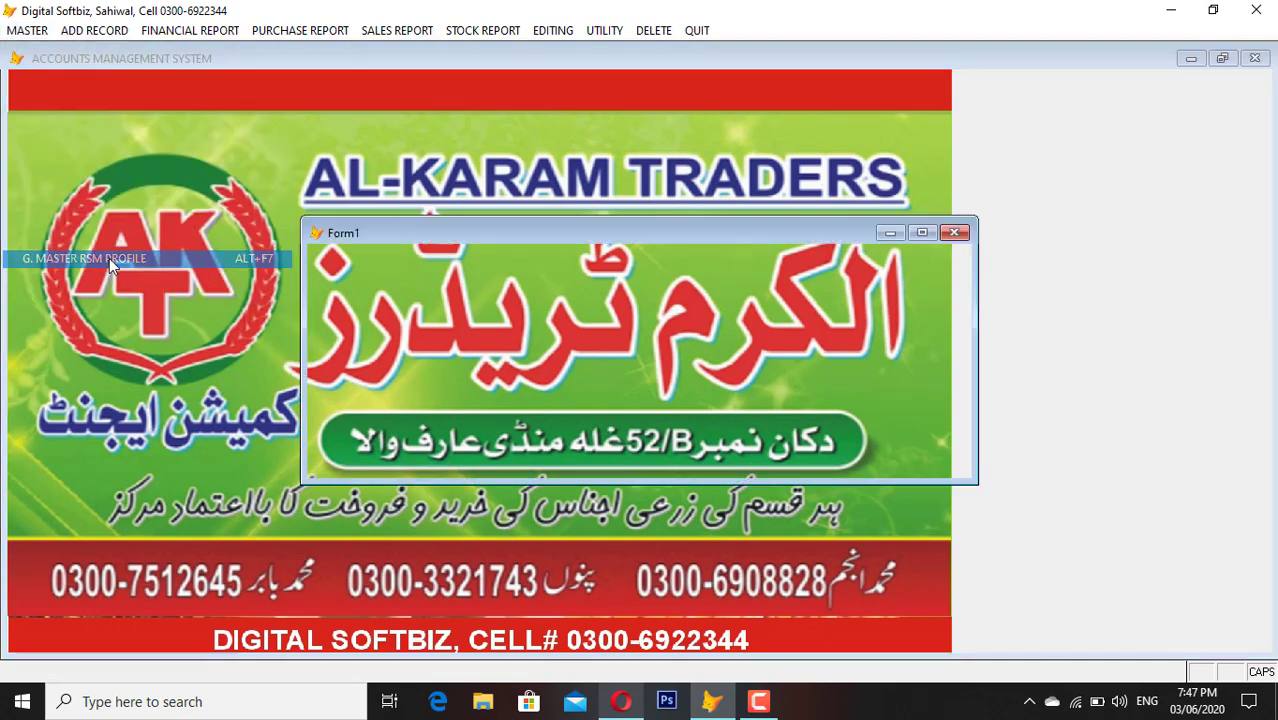
click(675, 444)
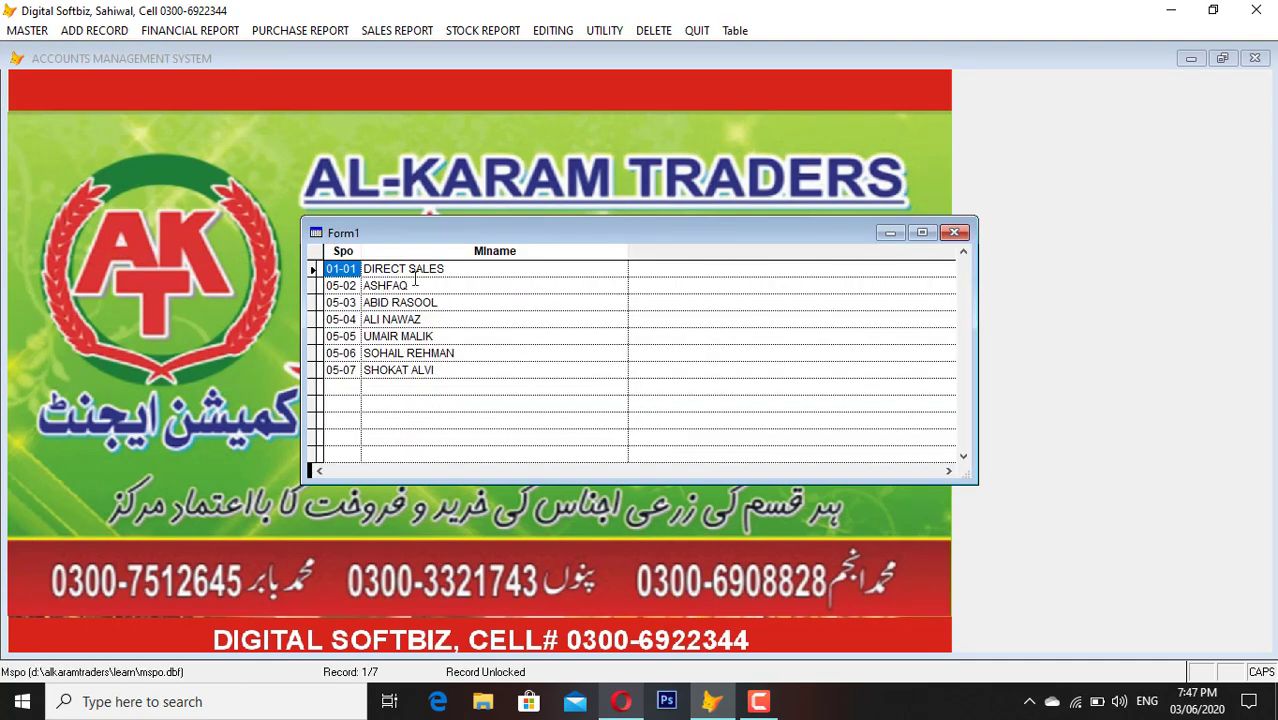
click(477, 268)
drag(450, 268, 360, 290)
drag(452, 302, 358, 302)
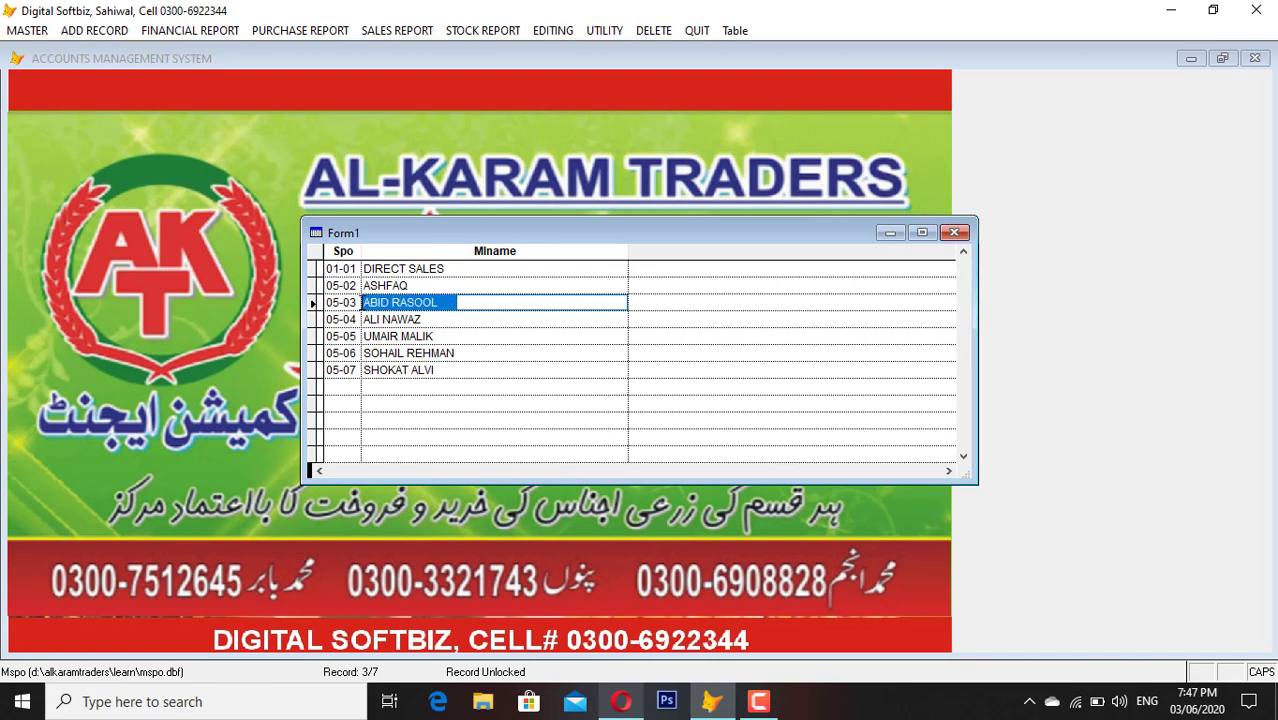
drag(456, 338, 319, 371)
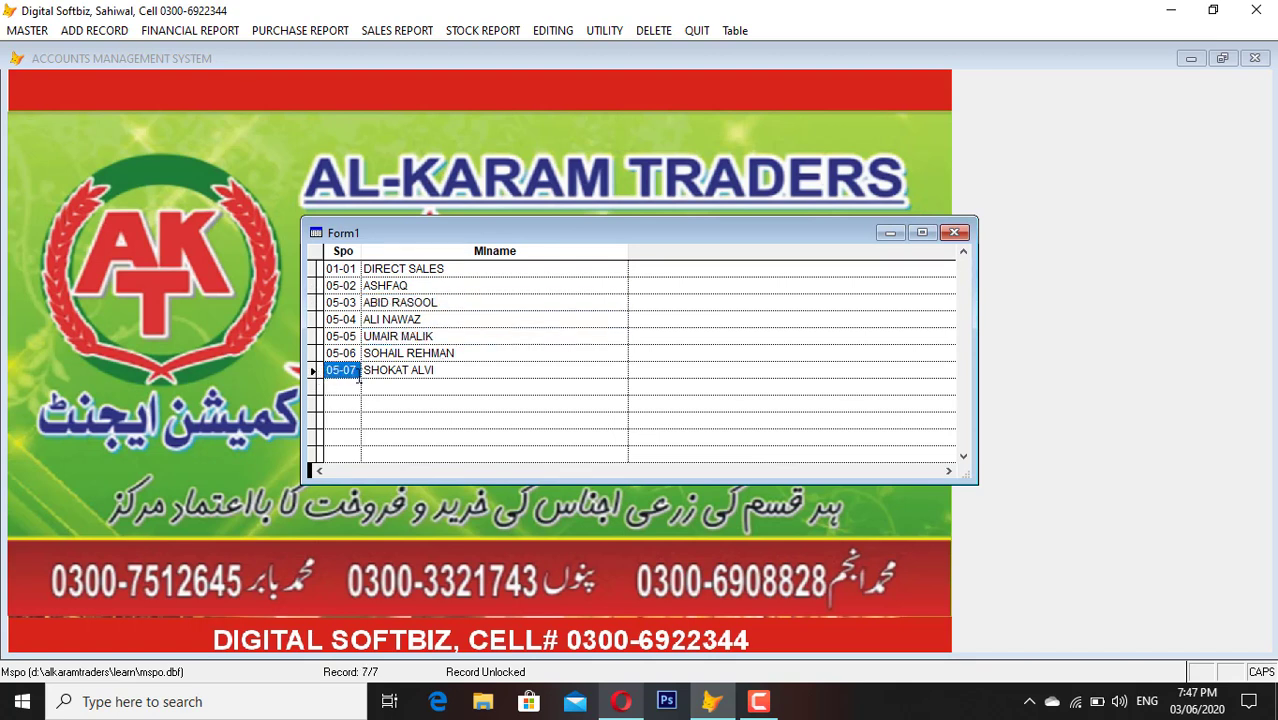
key(Escape)
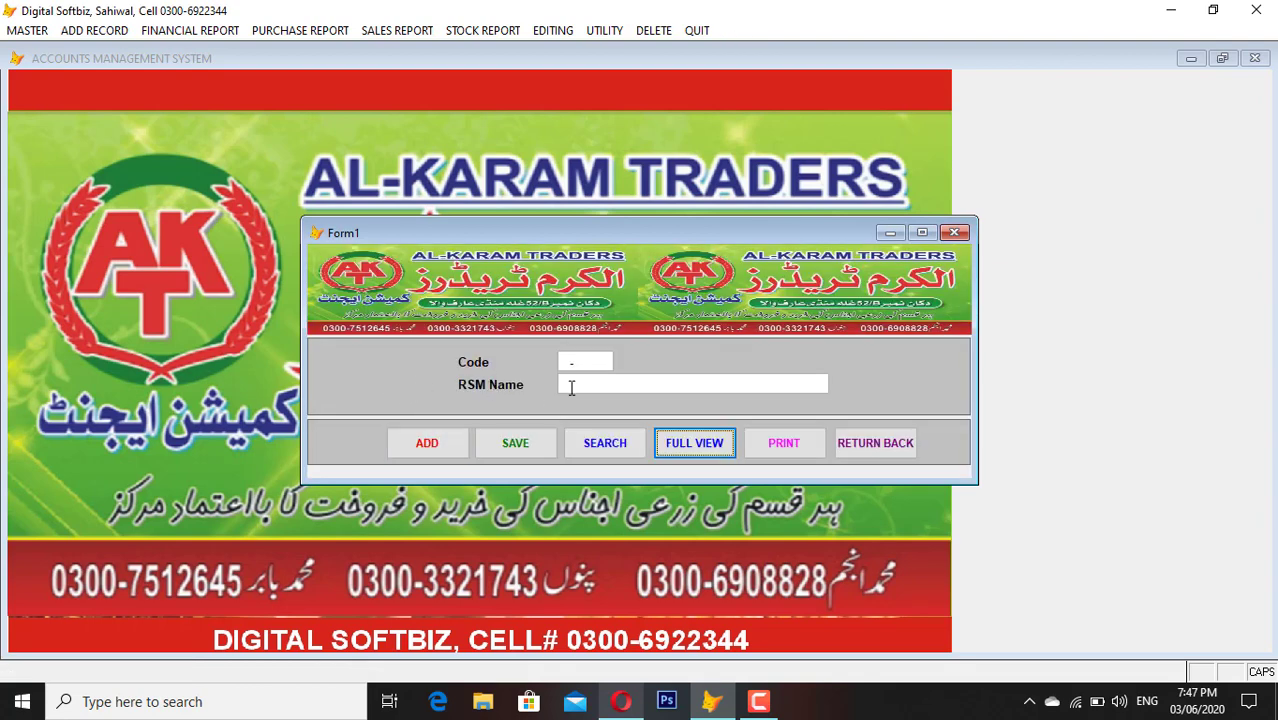
click(875, 443)
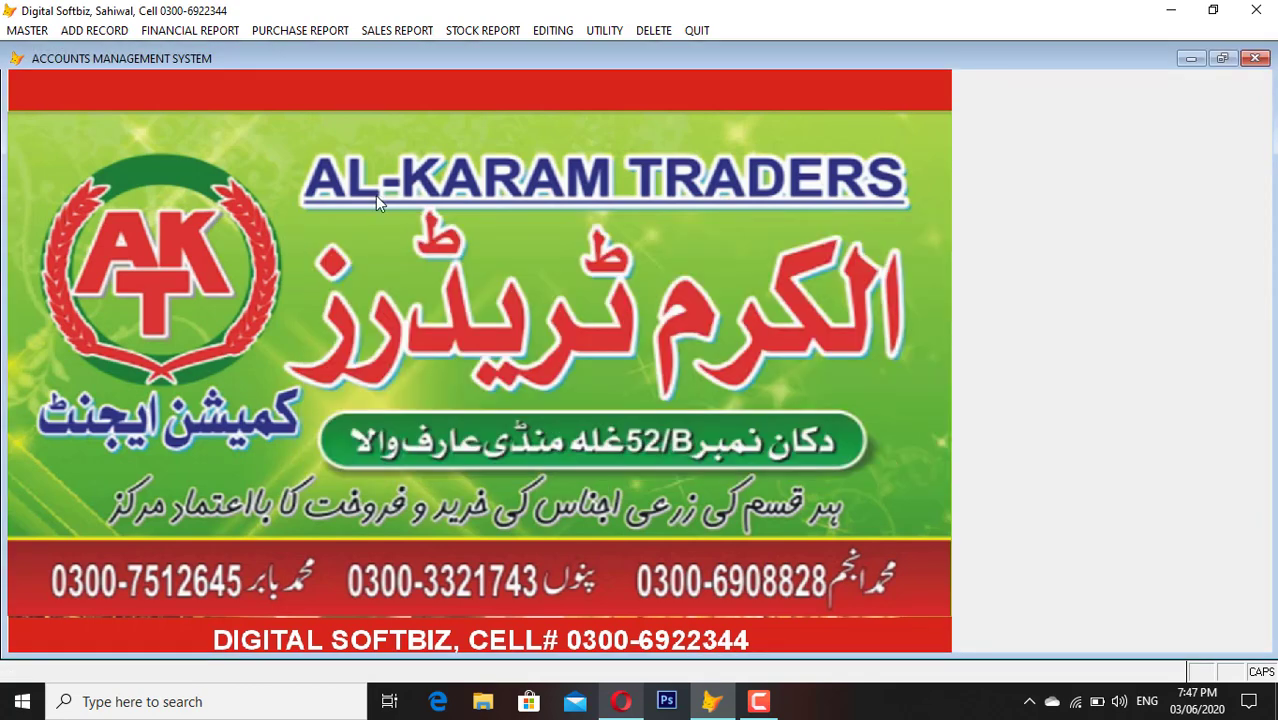
- Start a cash receipt voucher dated 03/06/2020 and choose account 13-001 as the credit account through the name search
click(37, 35)
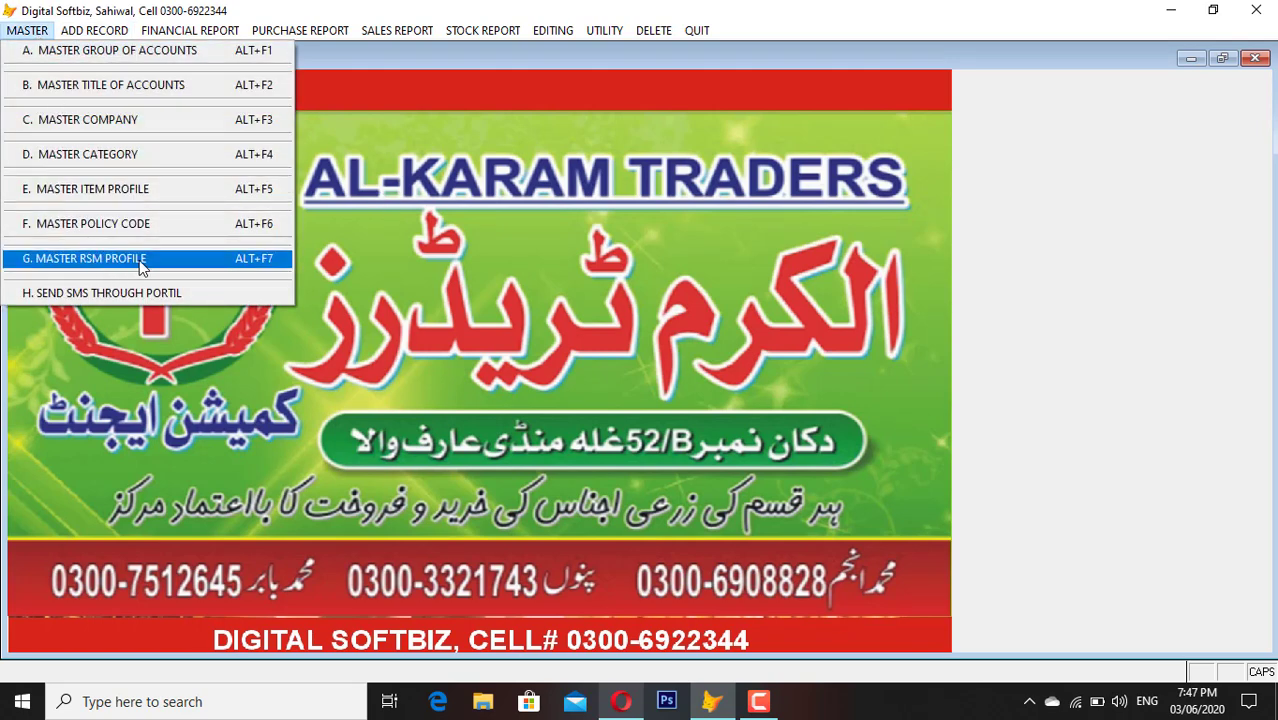
mouse_move(118, 37)
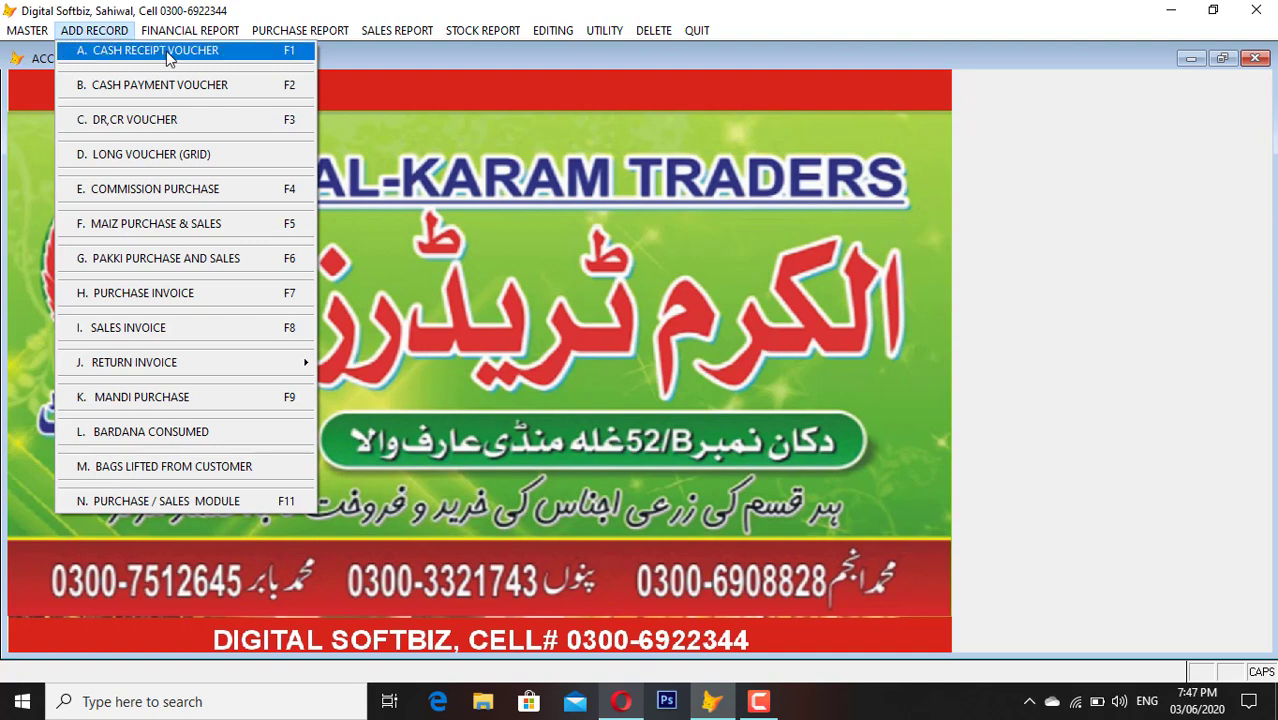
click(221, 58)
key(Return)
key(Return)
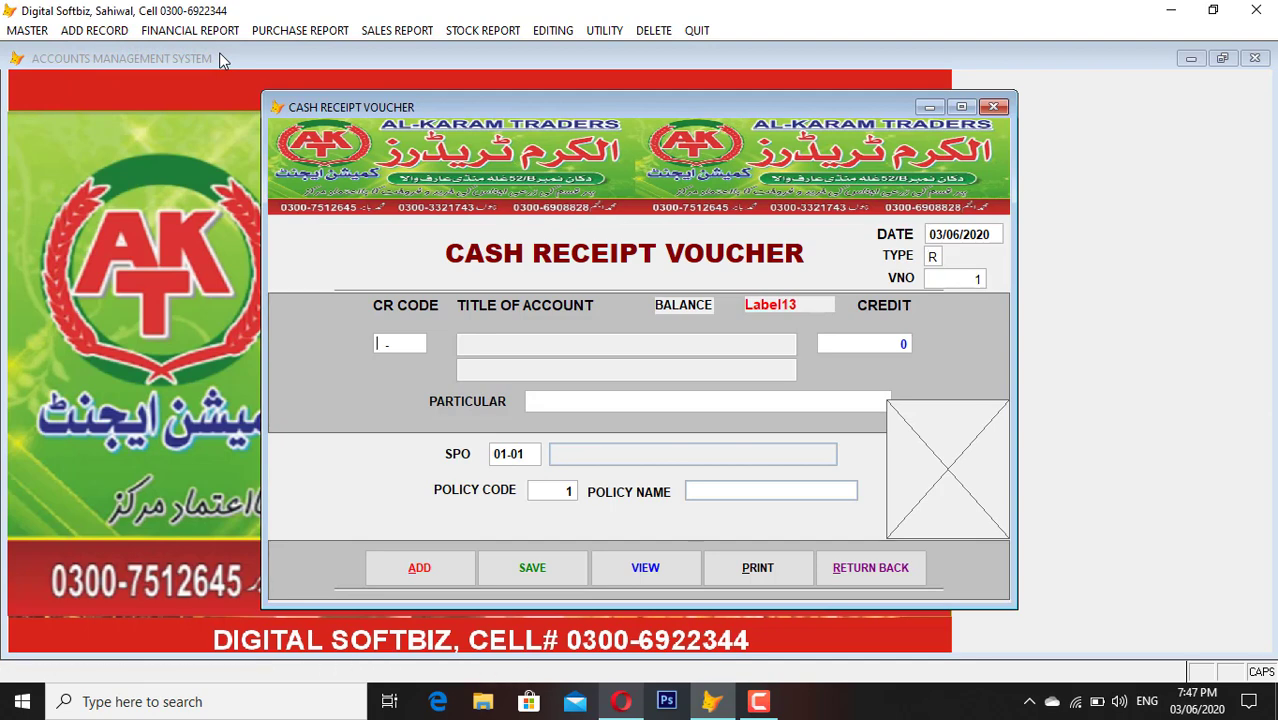
key(Return)
text(HAMZA)
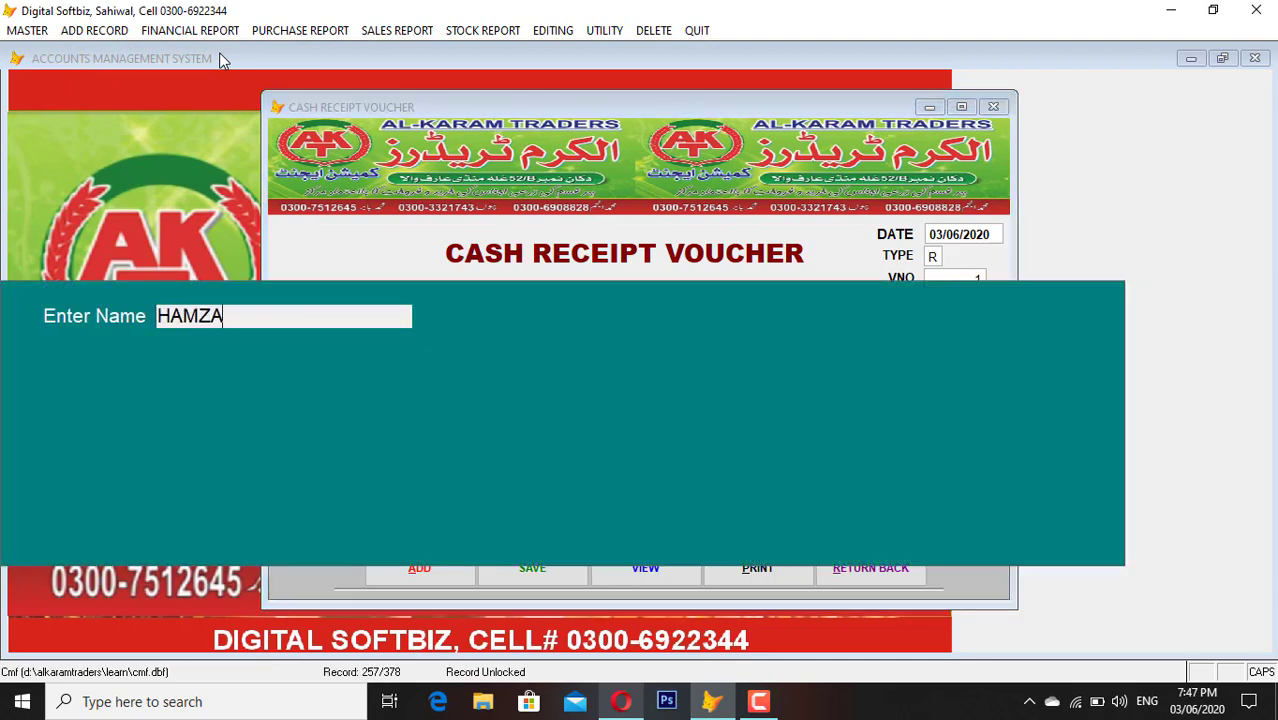
key(Return)
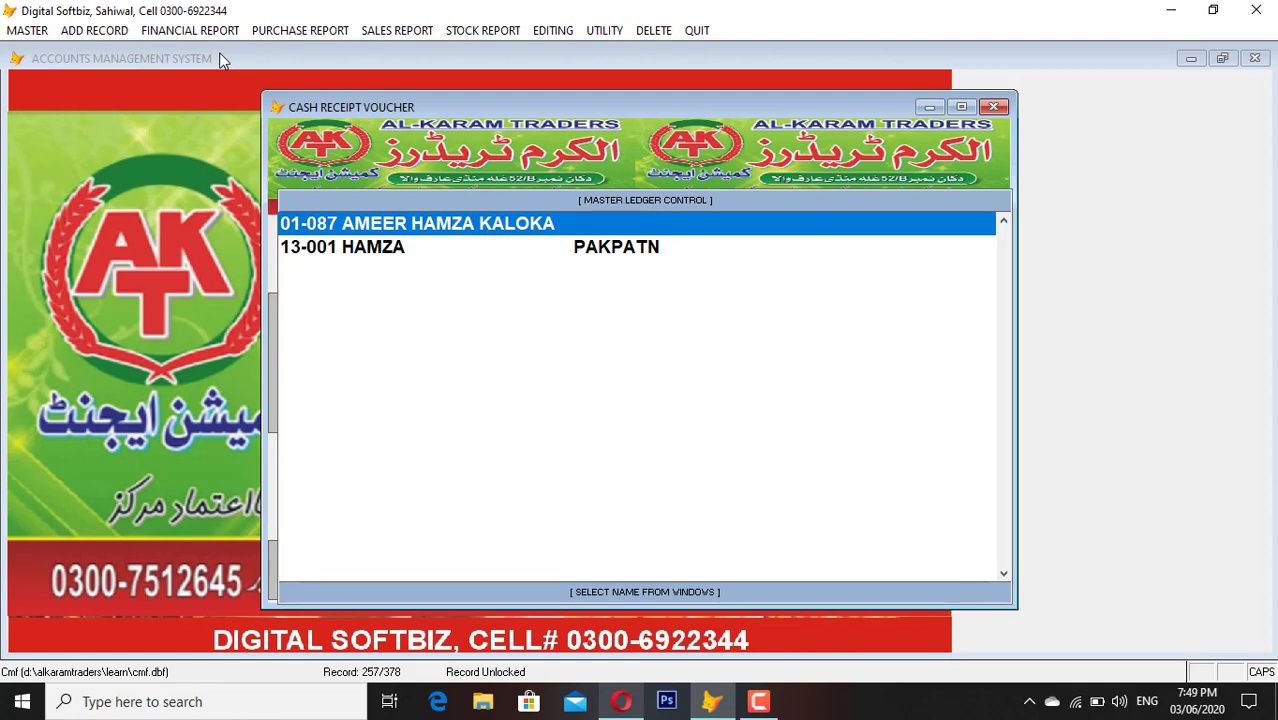
key(Down)
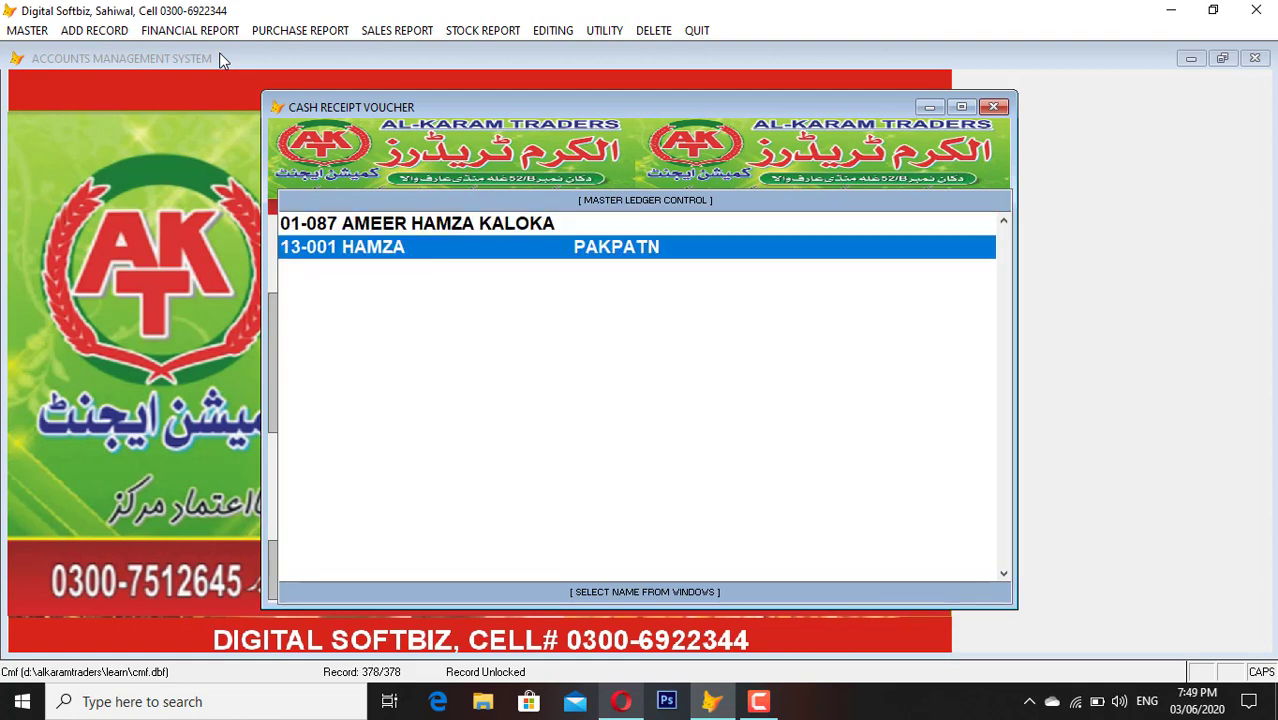
key(Return)
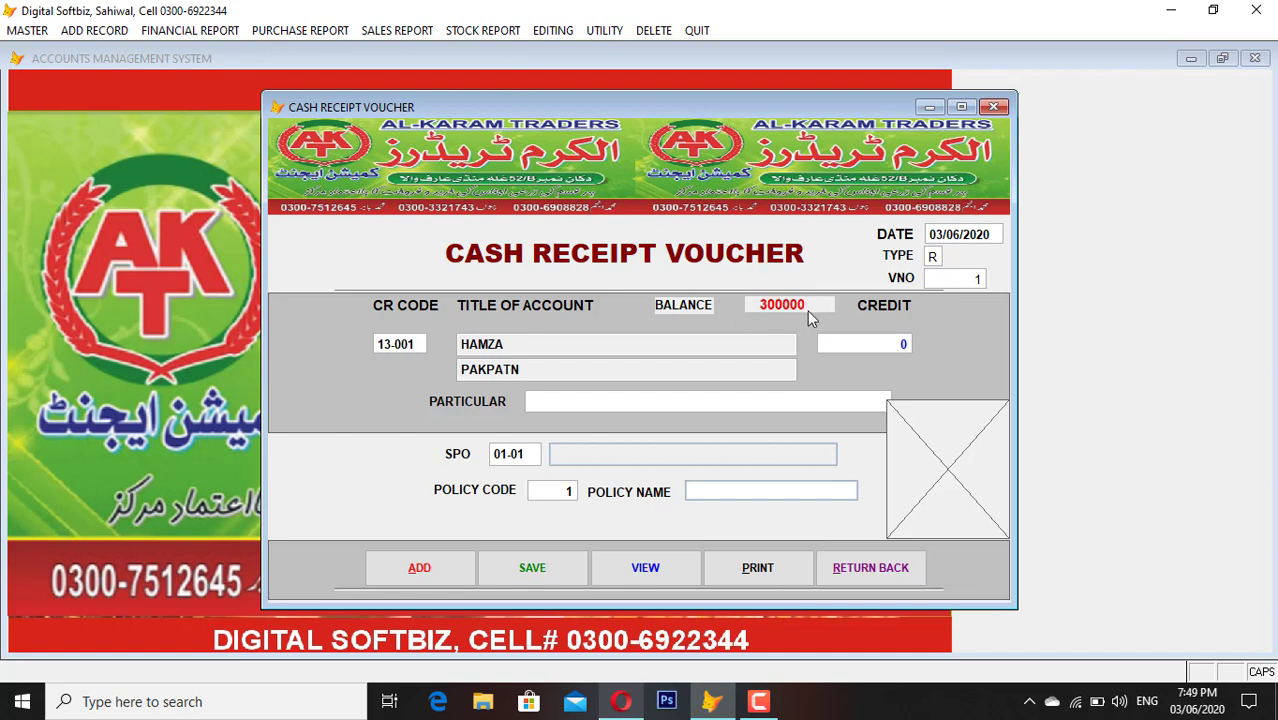
- Enter a credit of 100,000, keep SPO 01-01 and policy code 1, save the cash receipt voucher and close the form
text(100,000)
key(Return)
key(Return)
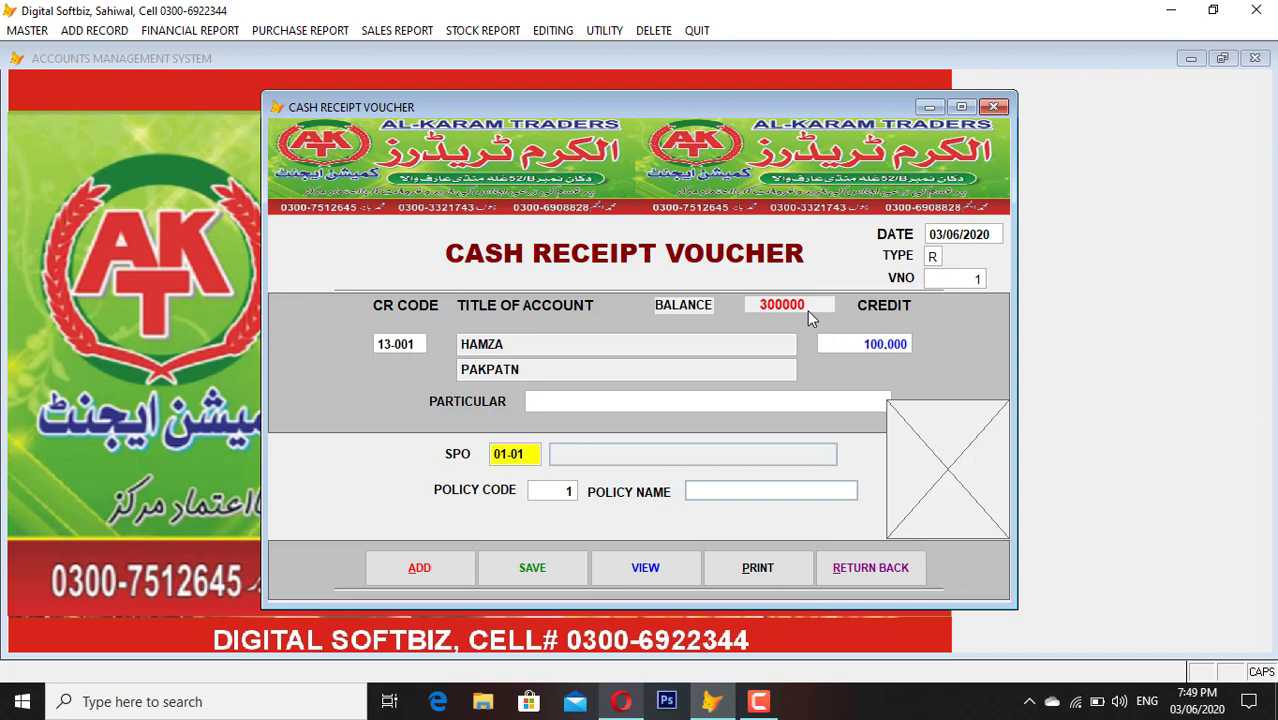
key(Return)
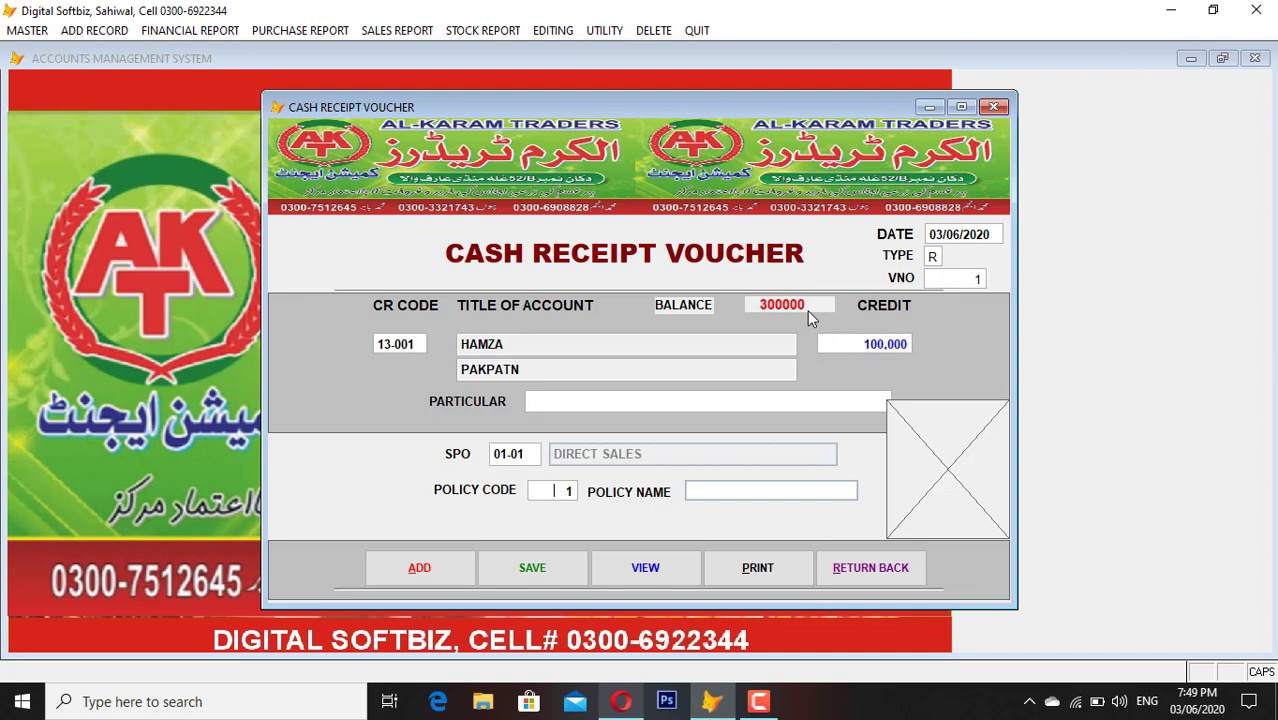
key(Return)
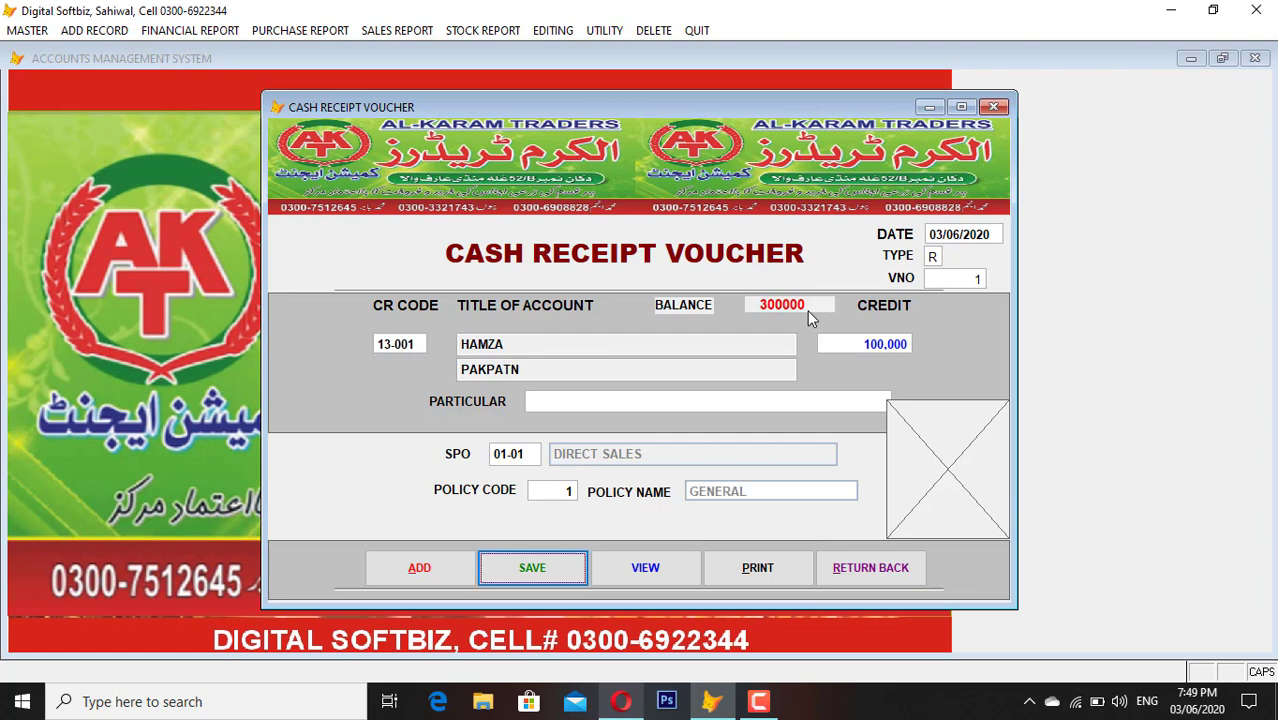
key(Return)
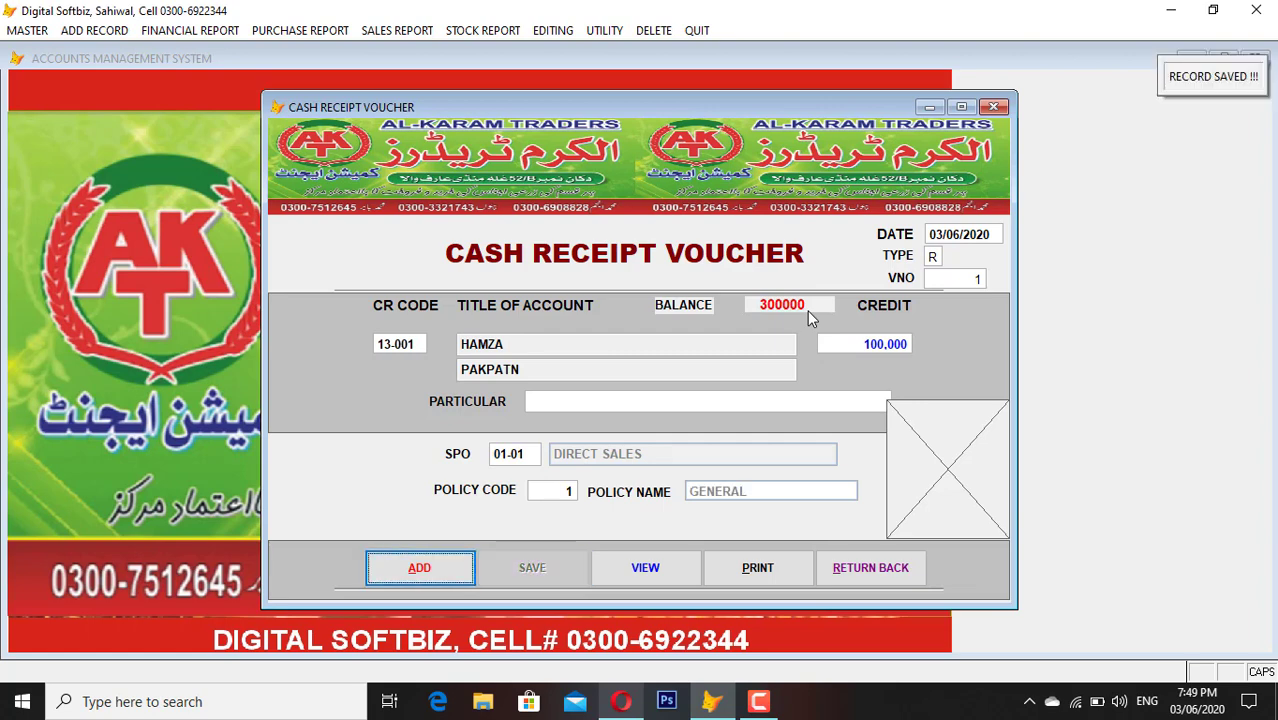
click(918, 578)
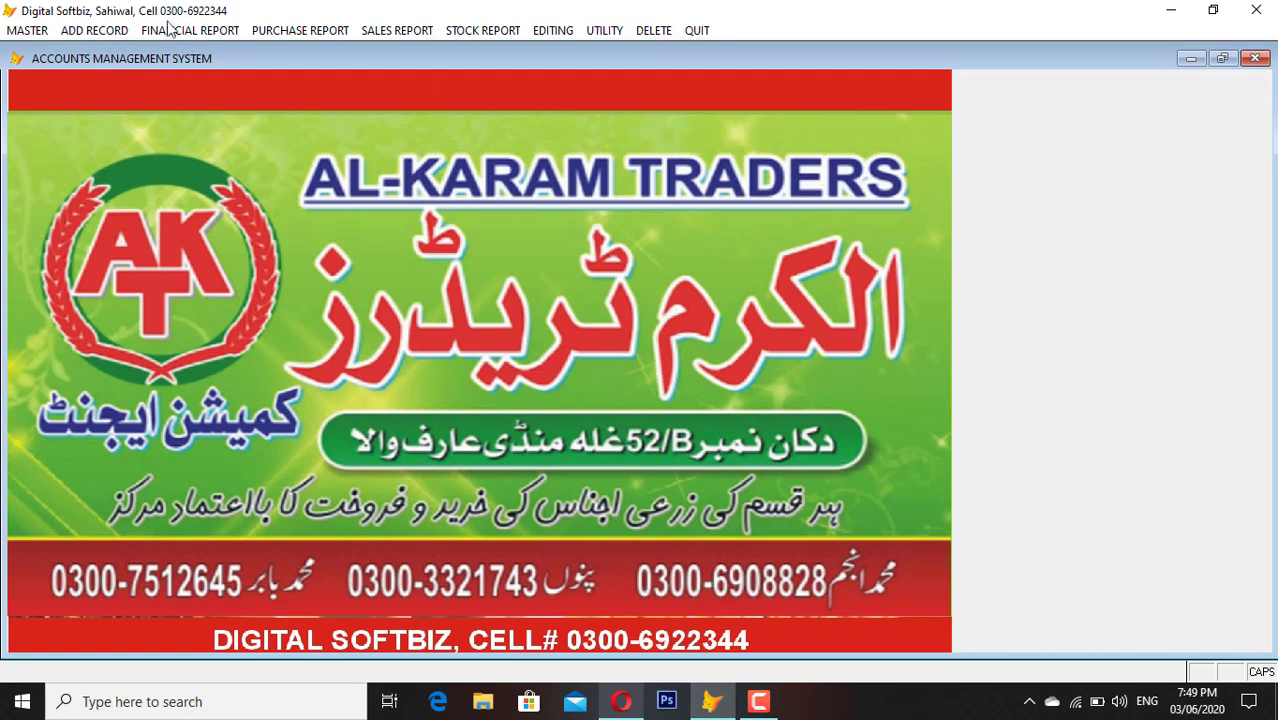
- Preview the cashbook of ledger 70-000 for 03/06/2020 without printing, check the receipt entry and close the report
click(212, 30)
click(183, 88)
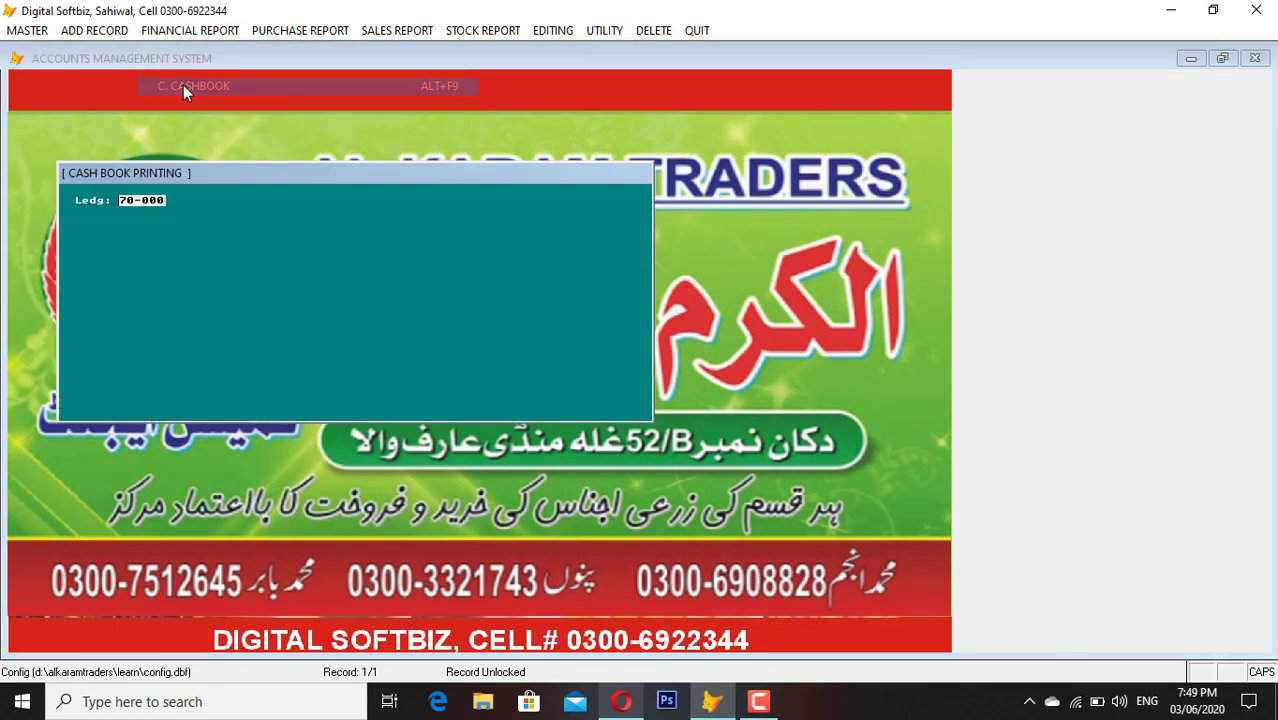
key(Return)
key(Return)
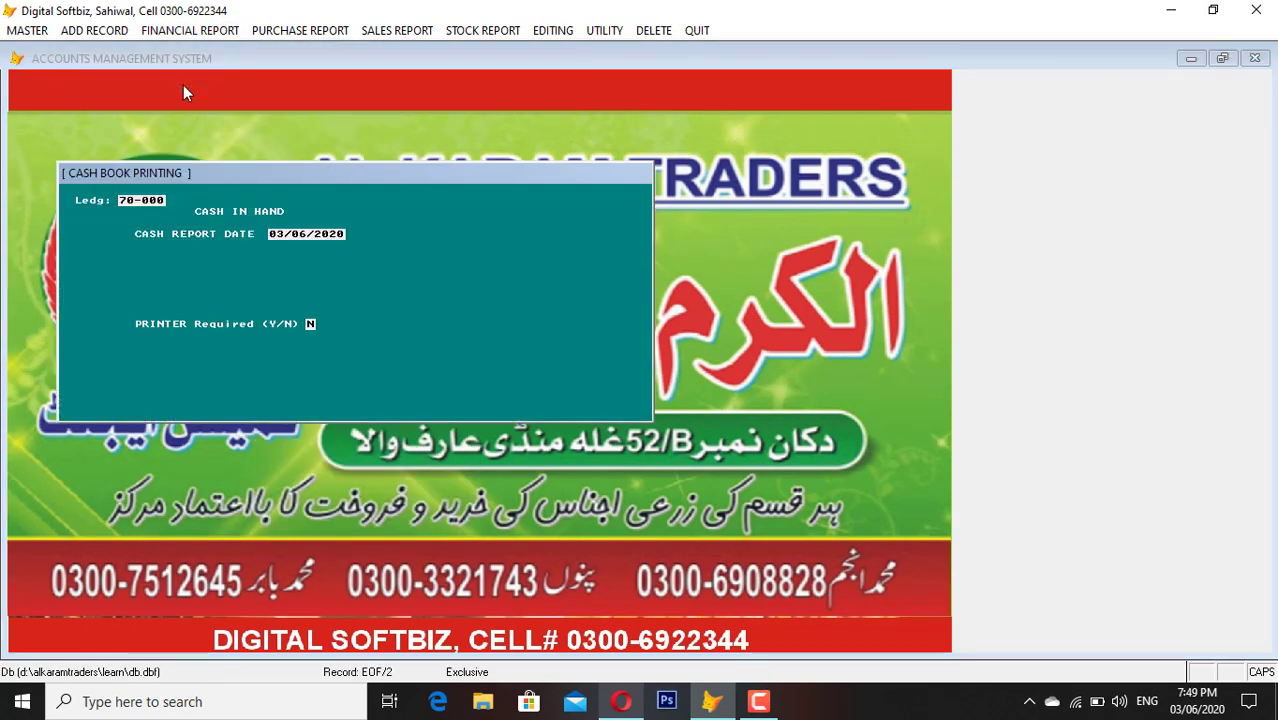
key(Return)
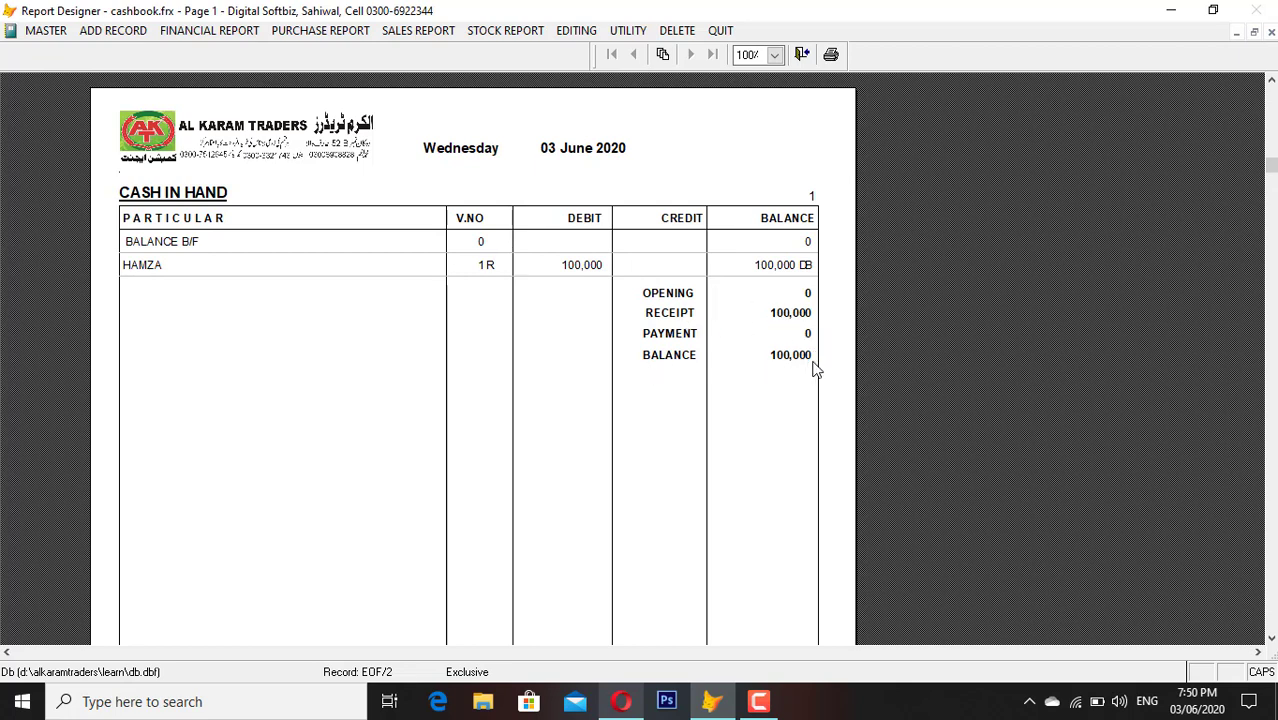
key(Escape)
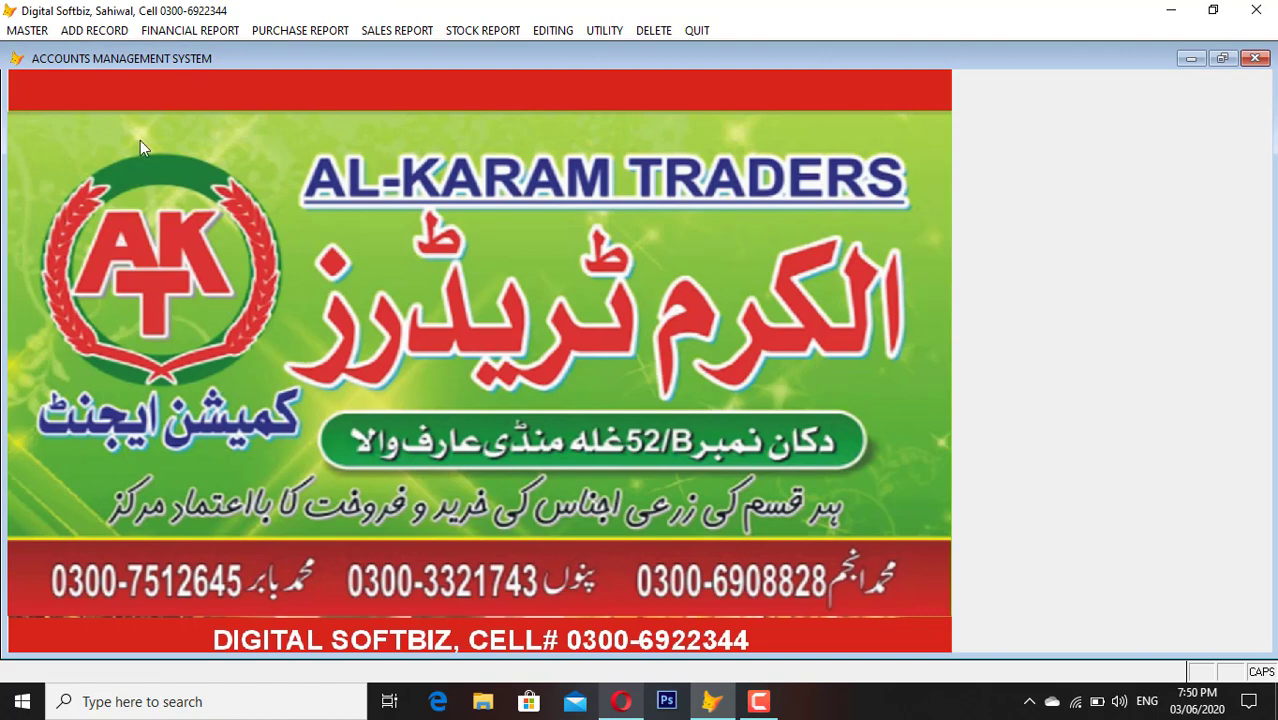
- Start a cash payment voucher dated 03/06/2020 and choose account 03-001 as the debit account through the name search
click(94, 30)
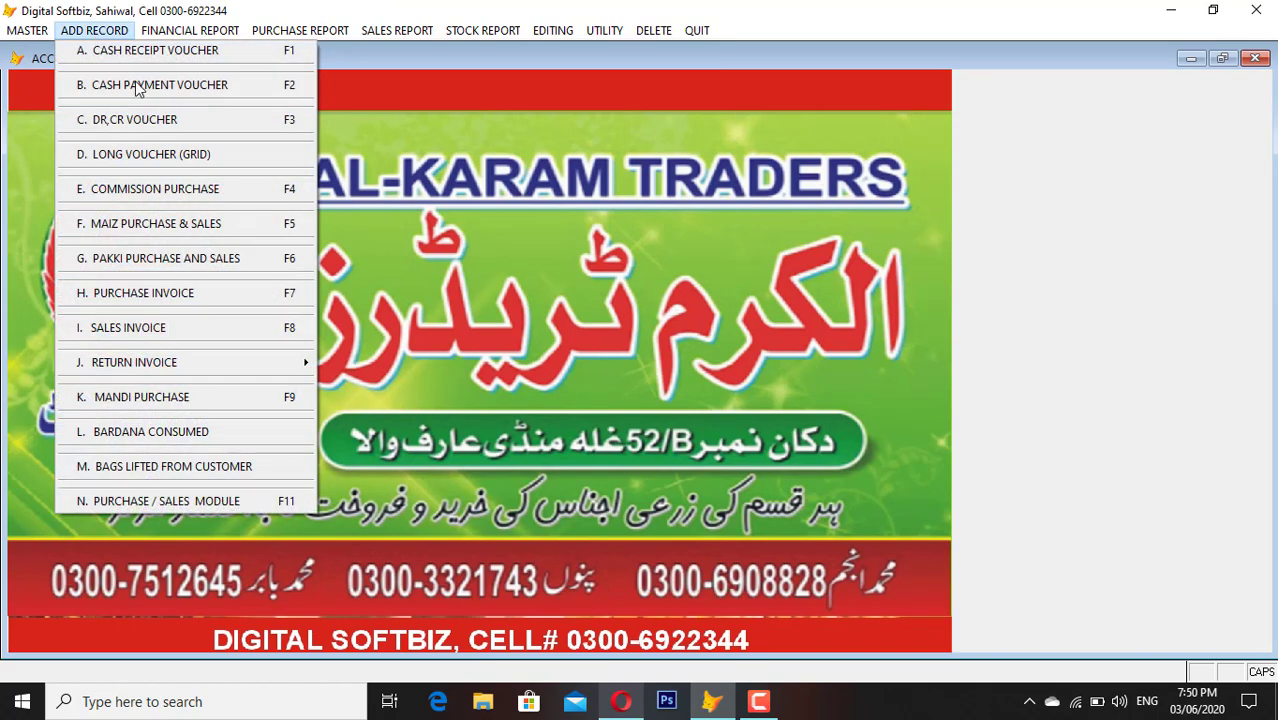
click(166, 86)
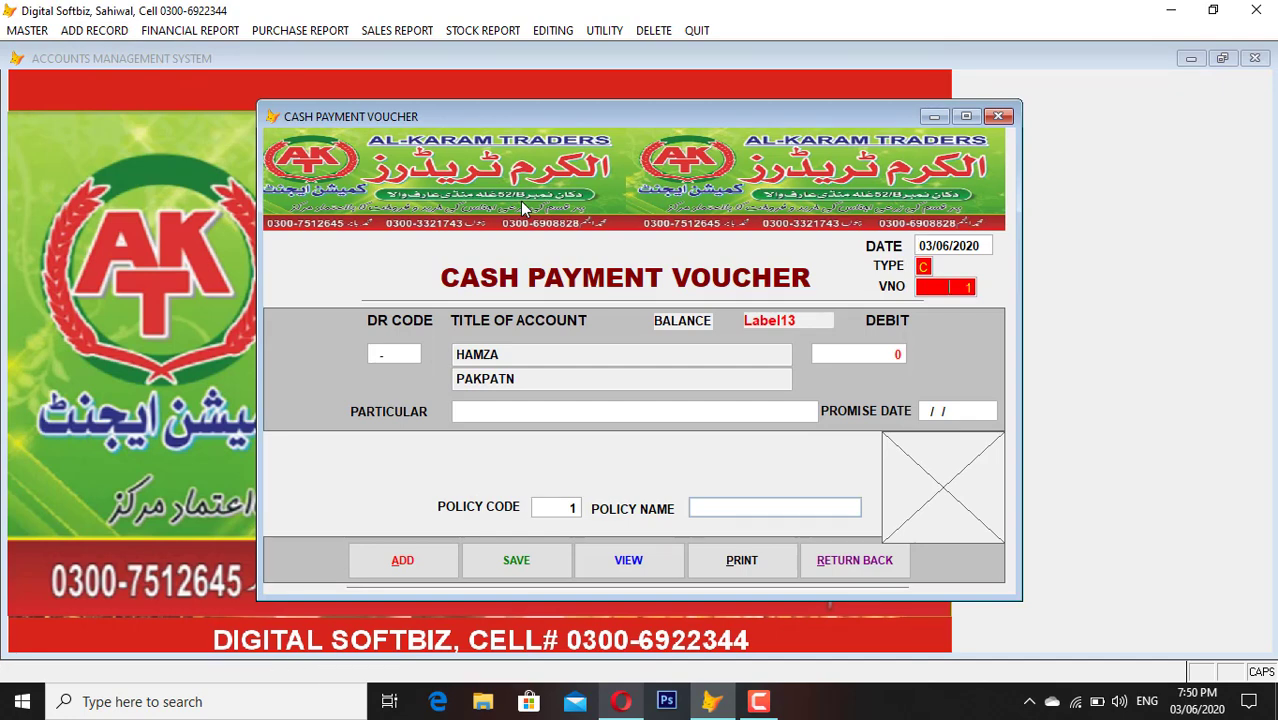
key(Return)
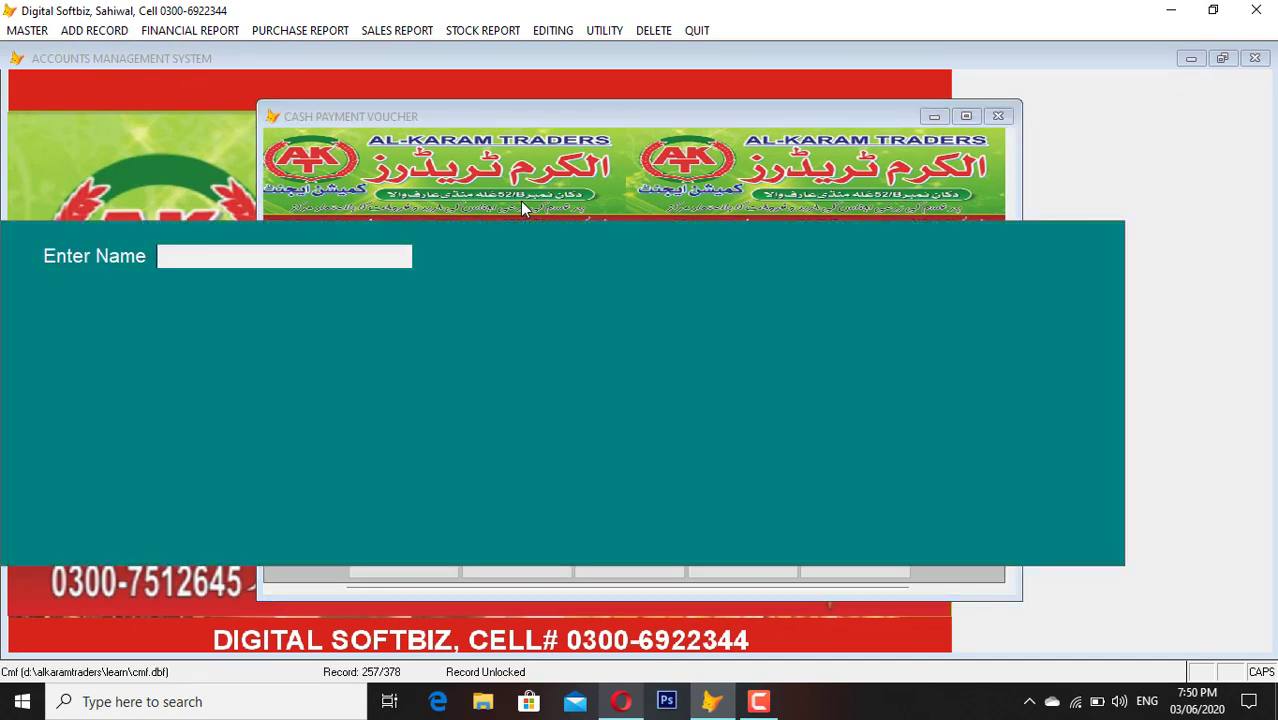
text(ALI)
key(Return)
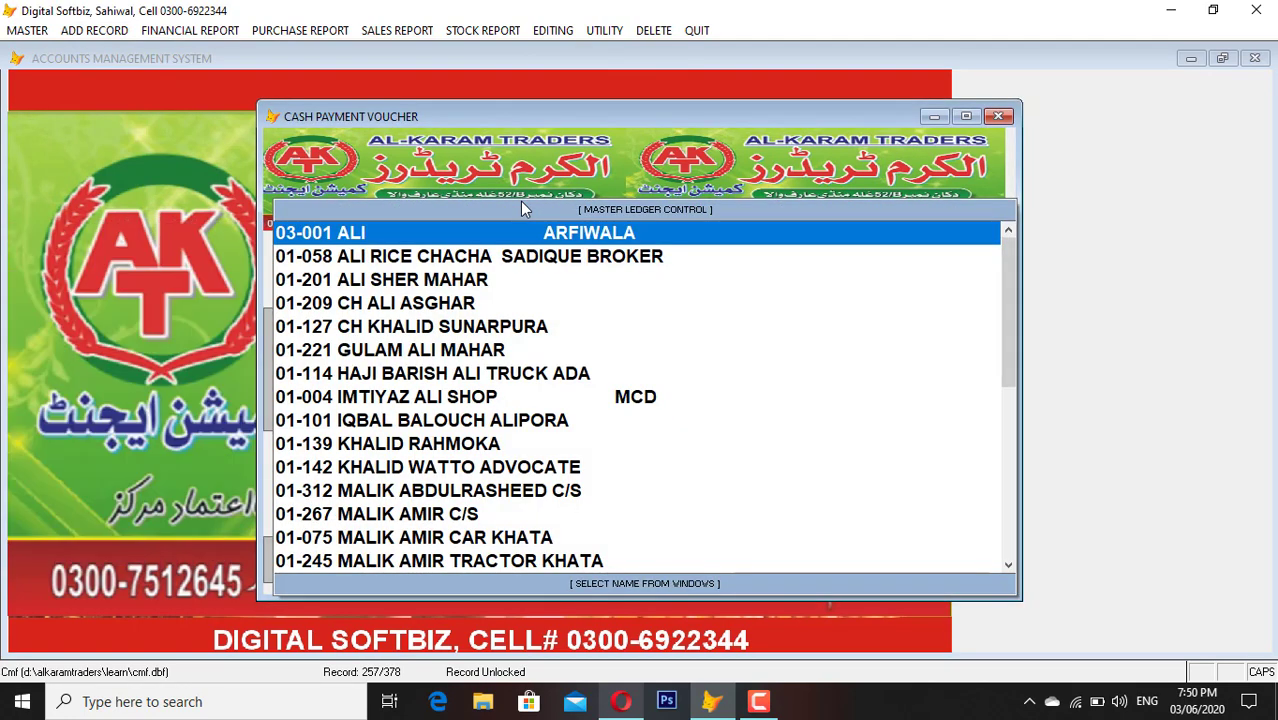
key(Return)
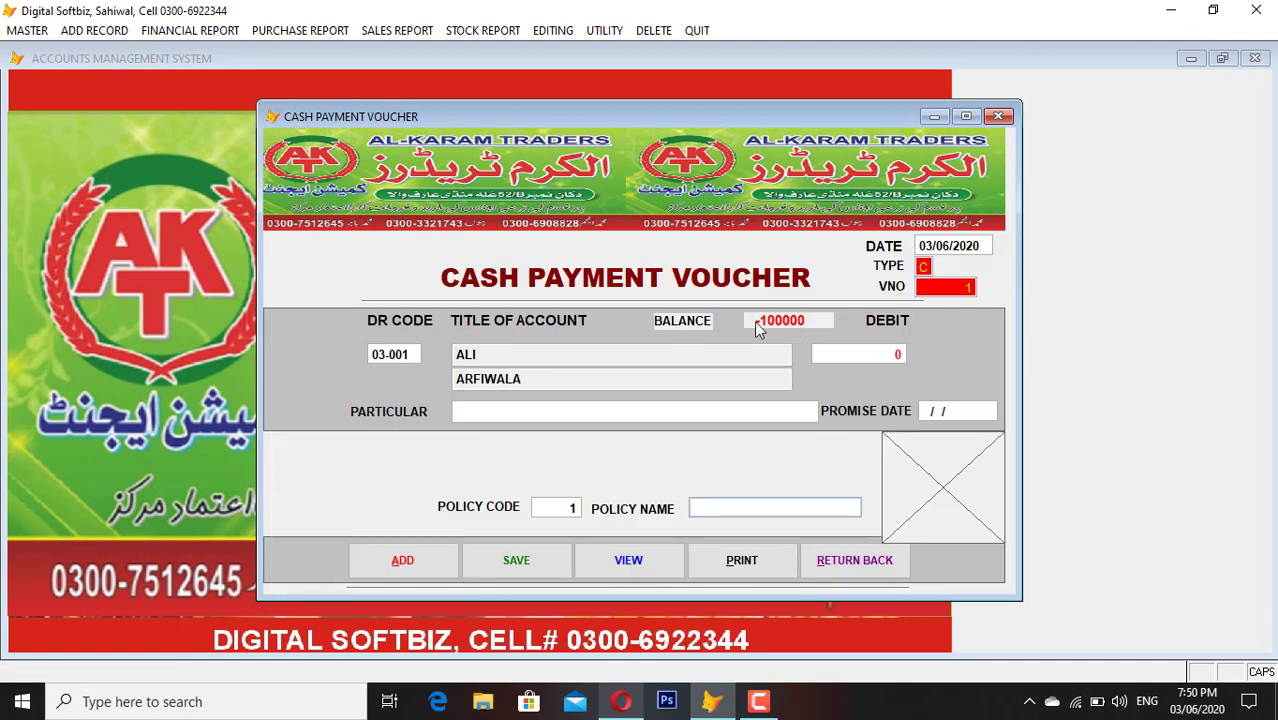
- Enter a debit of 50,000 with particular CASH PAID and policy code 1, save the cash payment voucher and close the form
key(Return)
text(500.00 0)
key(Return)
text(CASH PAID)
key(Return)
key(Return)
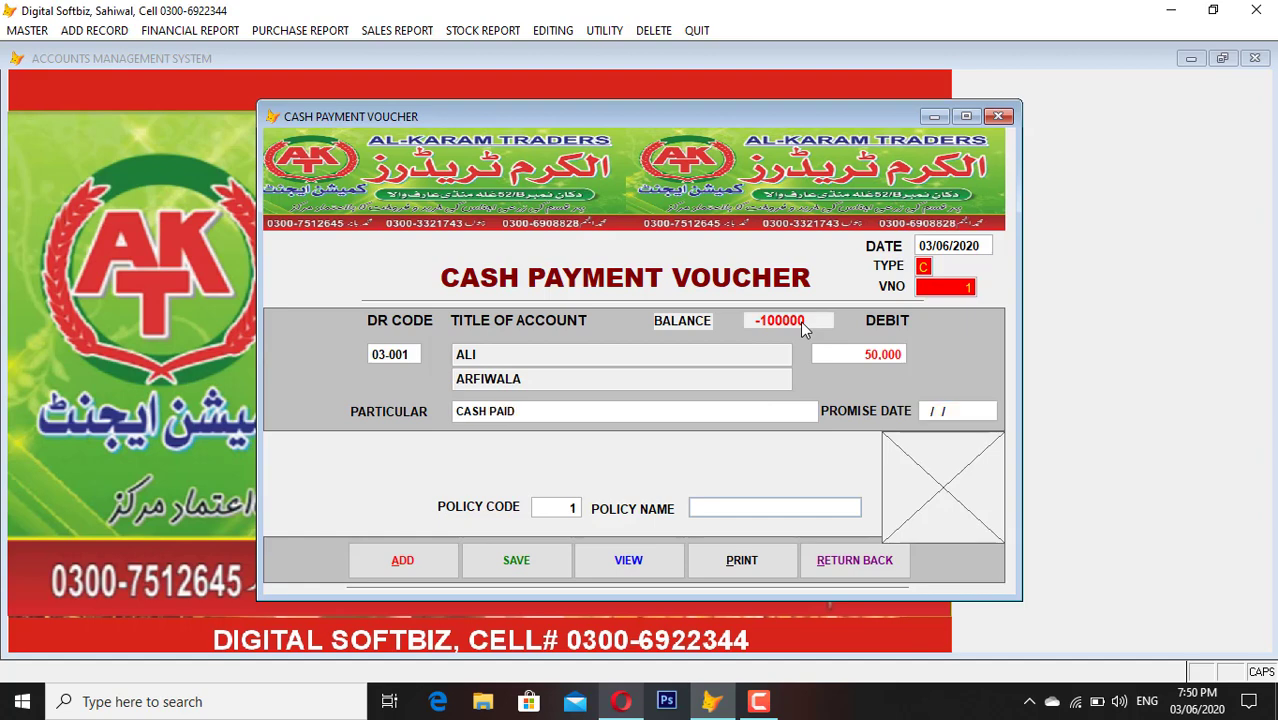
key(Return)
key(Return)
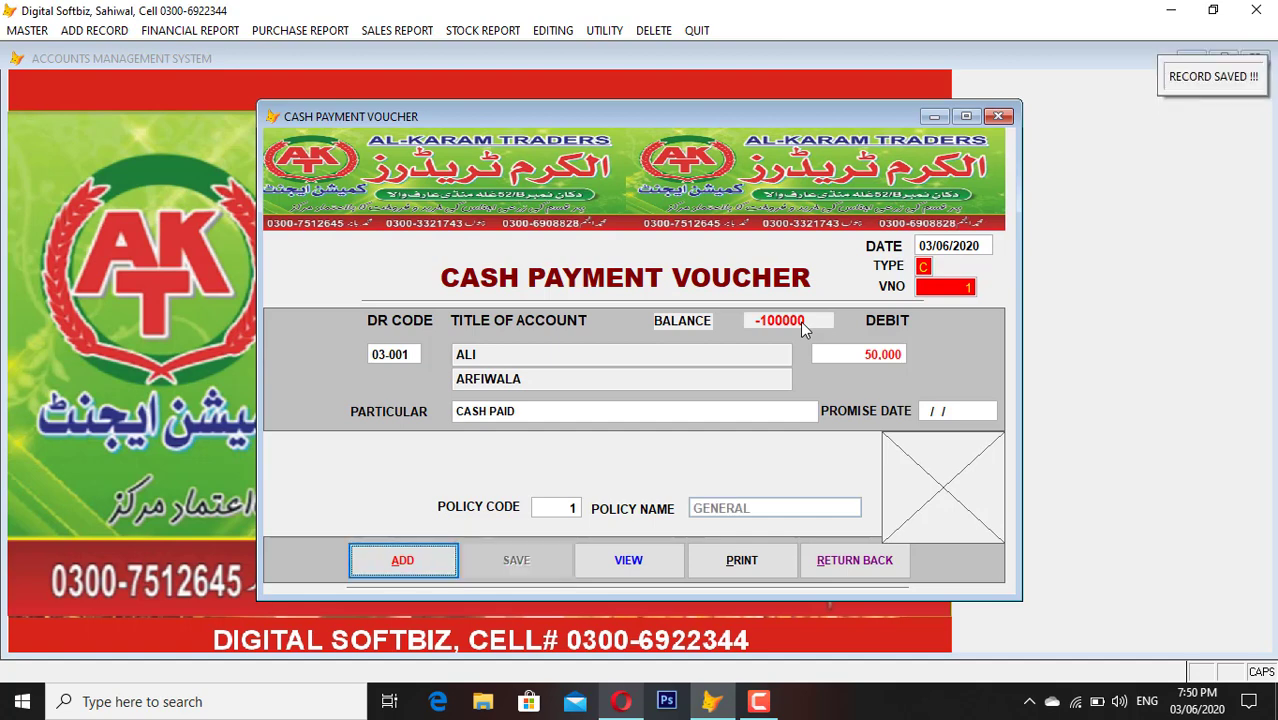
click(878, 561)
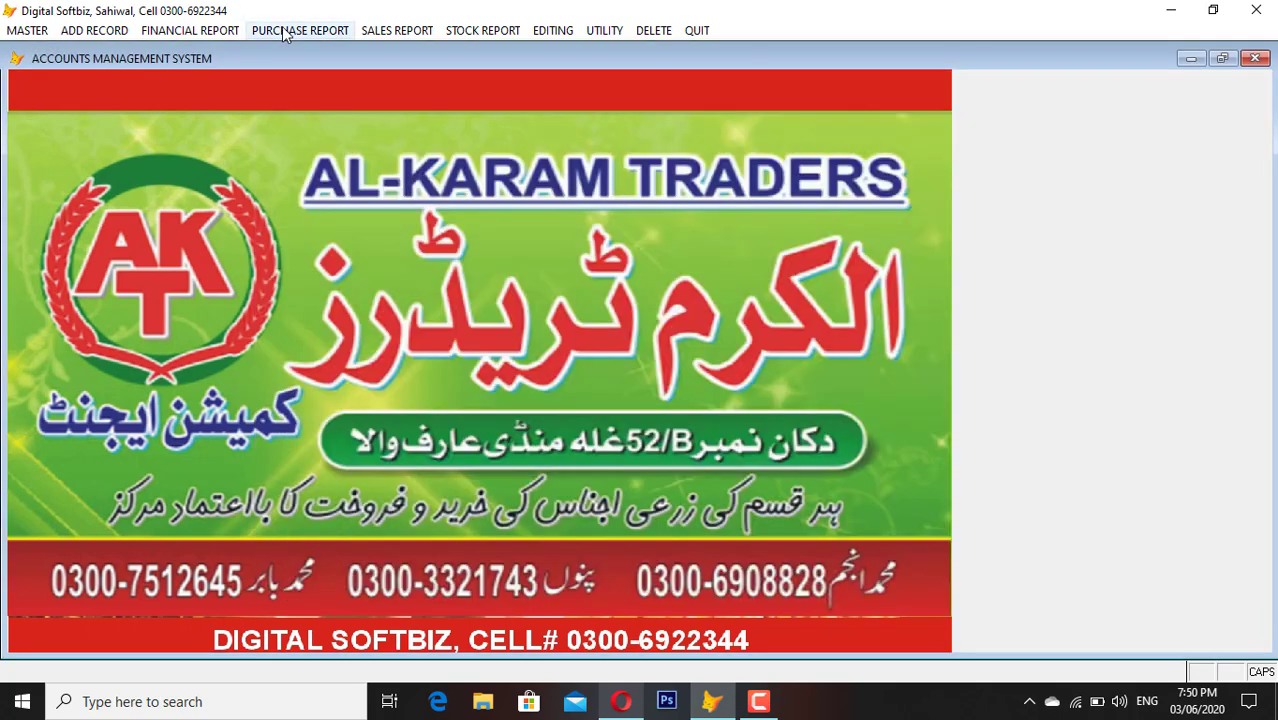
- Preview the cashbook for 03/06/2020 without printing, check the cash payment entry and close the report
click(206, 30)
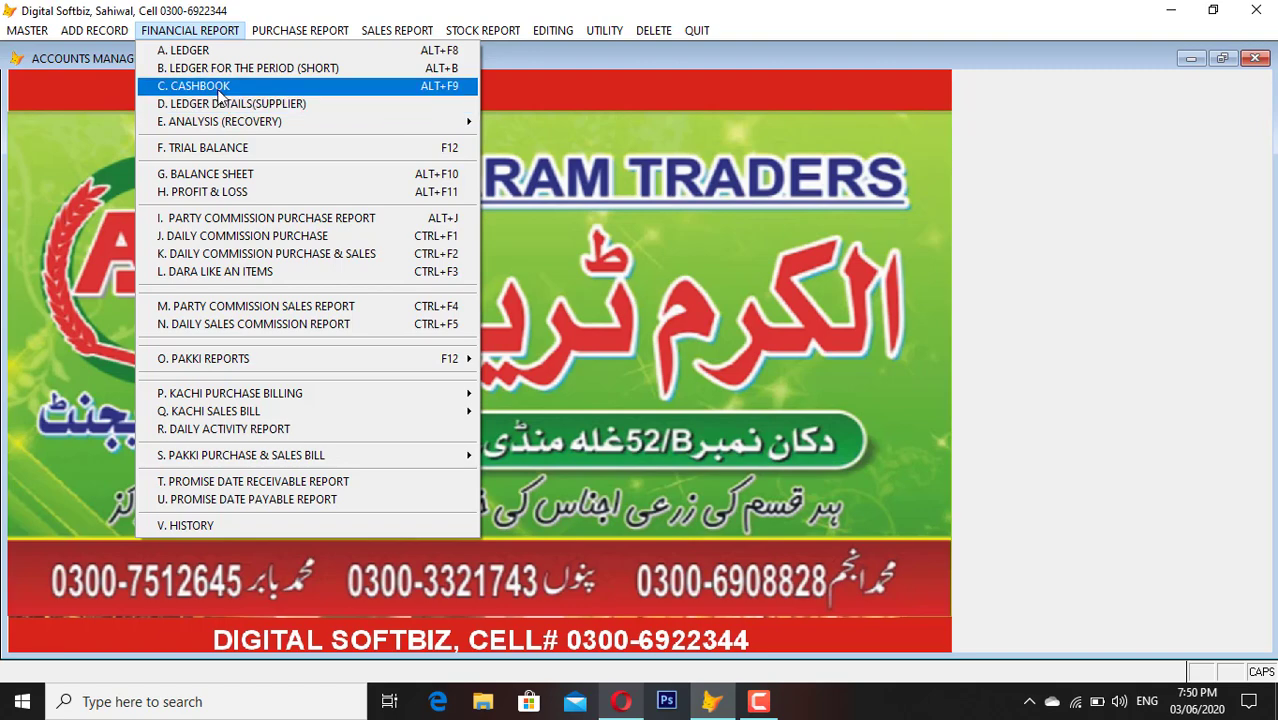
click(217, 89)
key(Return)
key(n)
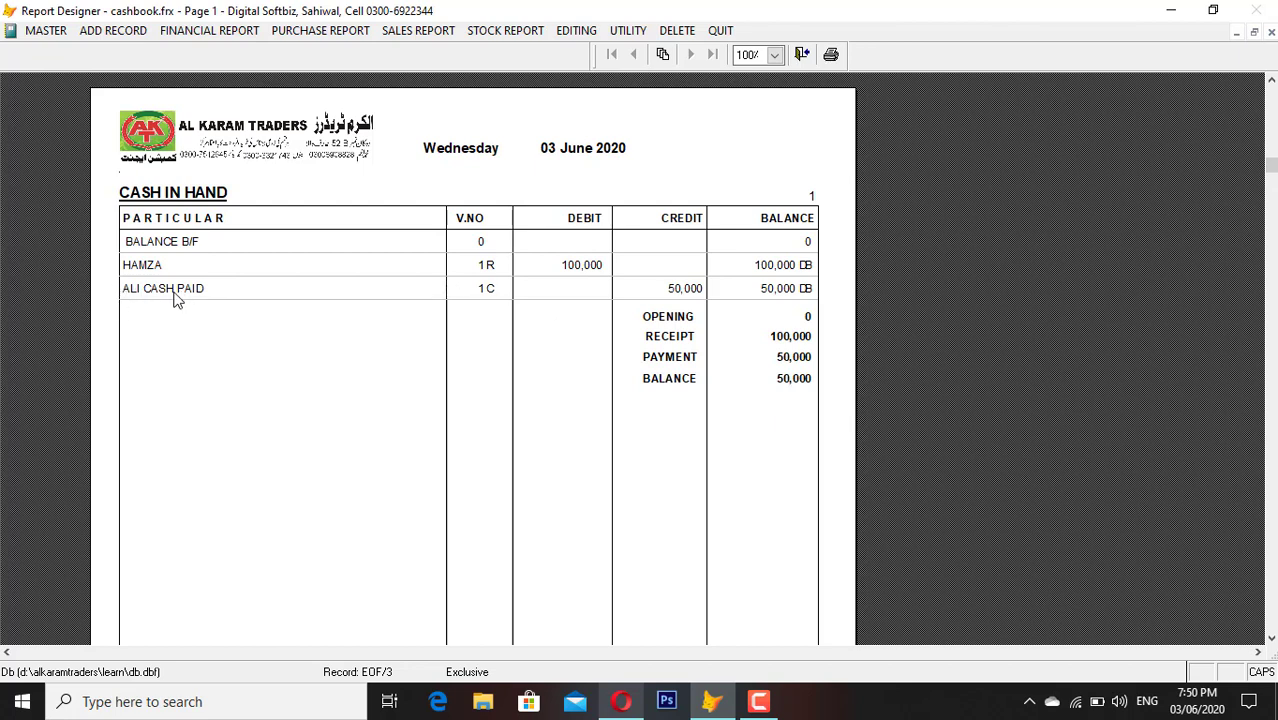
key(Escape)
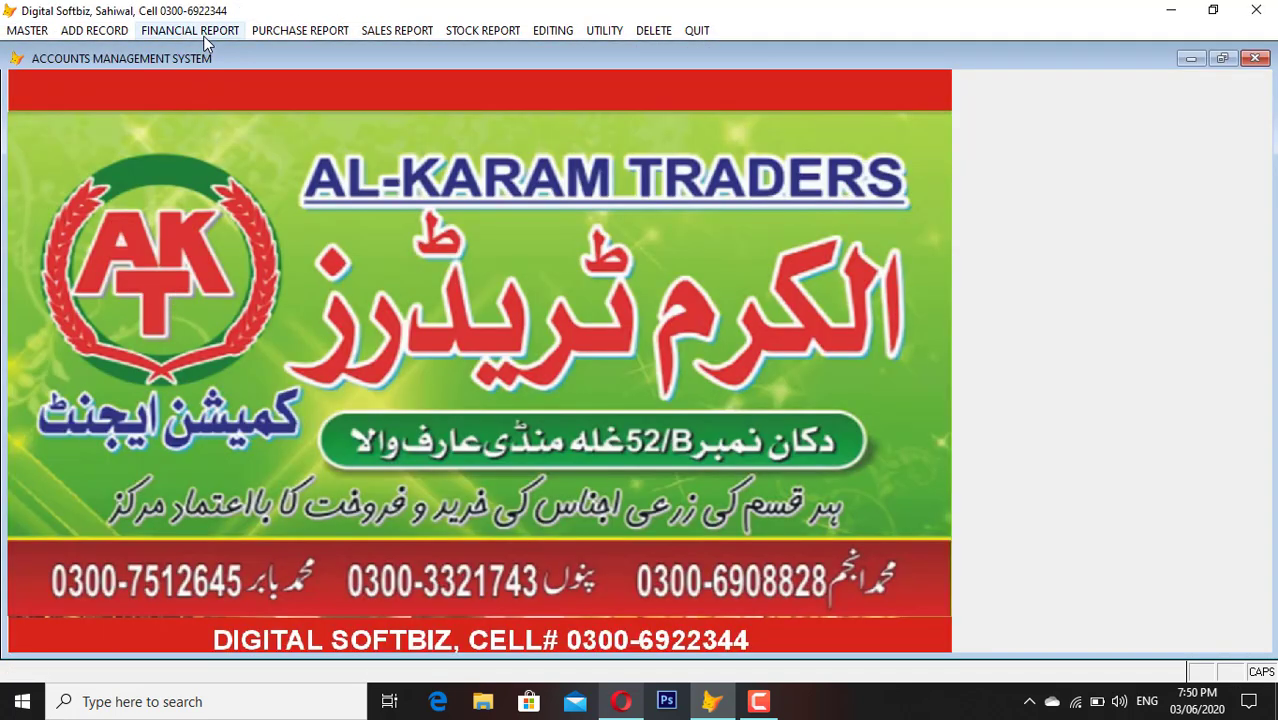
- Preview the ledger of account 03-001 from 01/01/2010 to 03/06/2020 on screen, check the cash payment and close the report
click(192, 30)
click(203, 46)
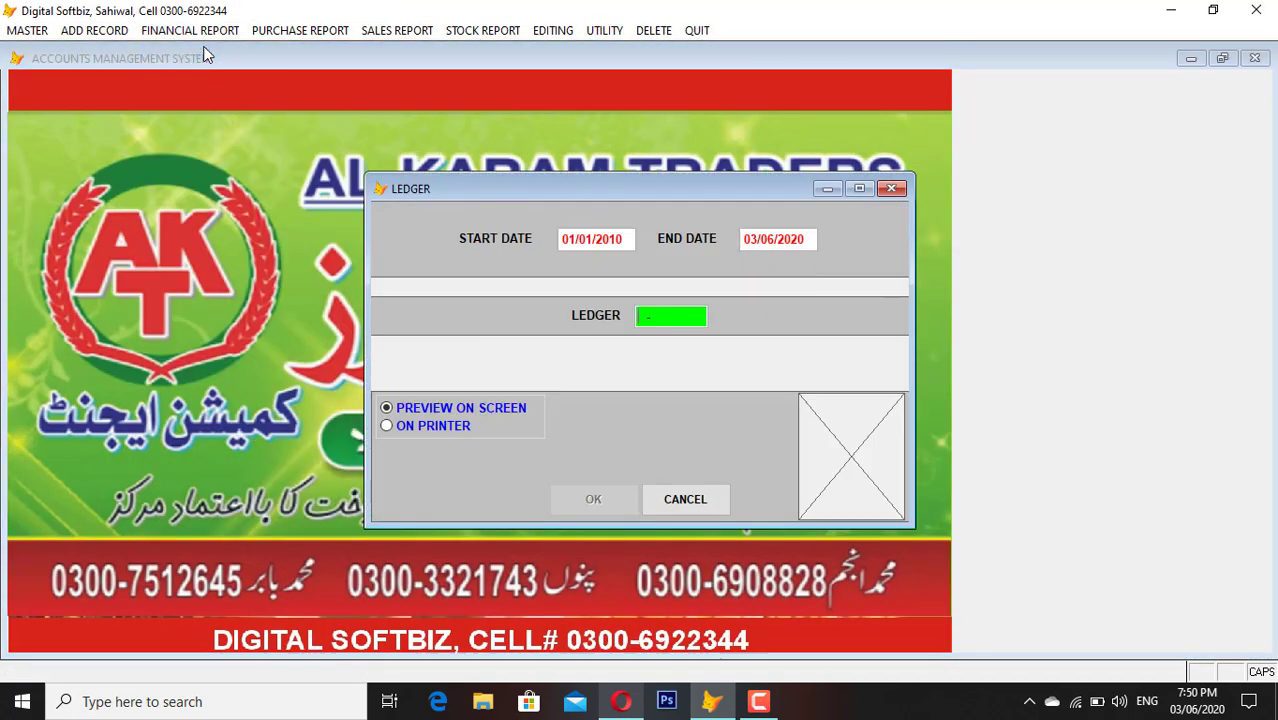
key(Return)
text(ALI)
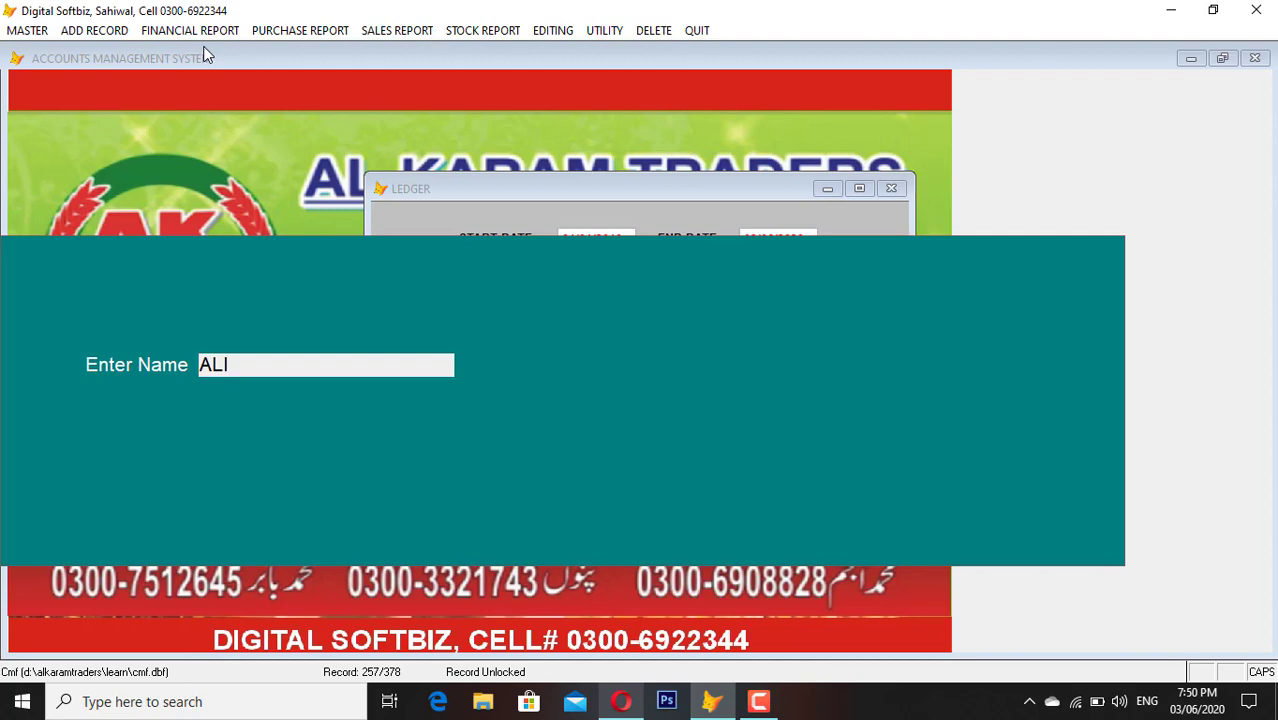
key(Return)
key(Return)
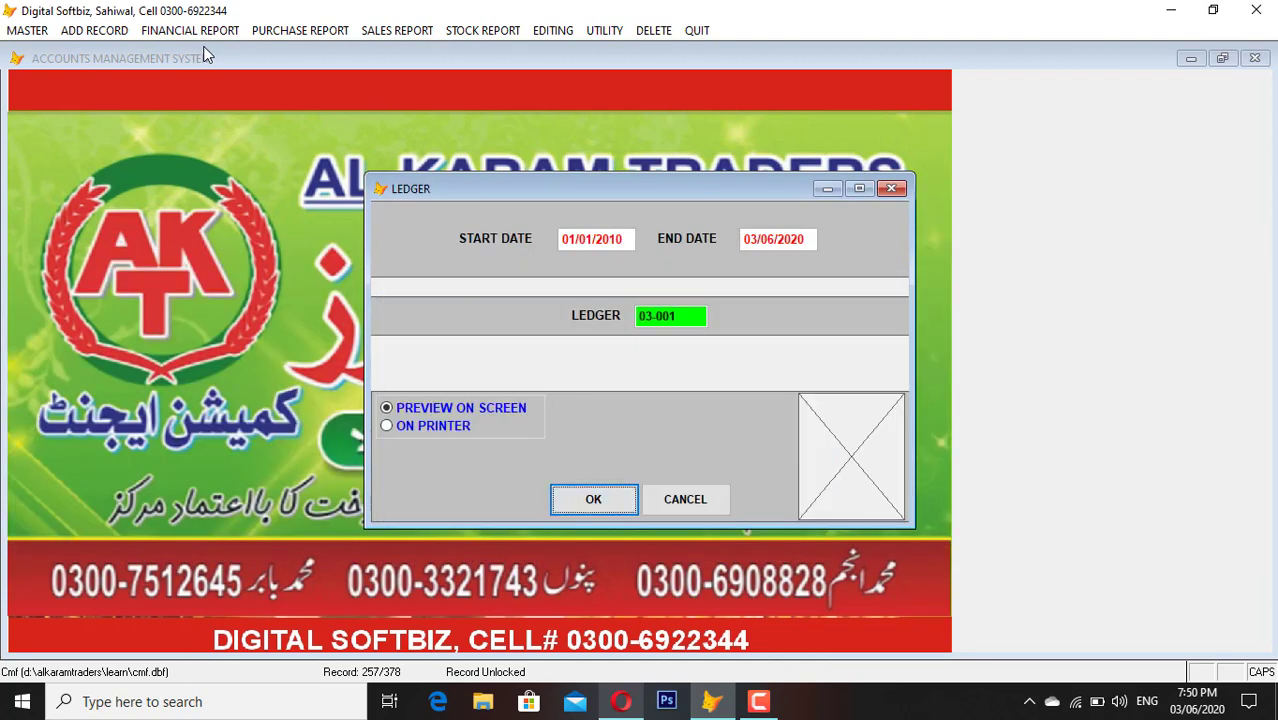
key(Return)
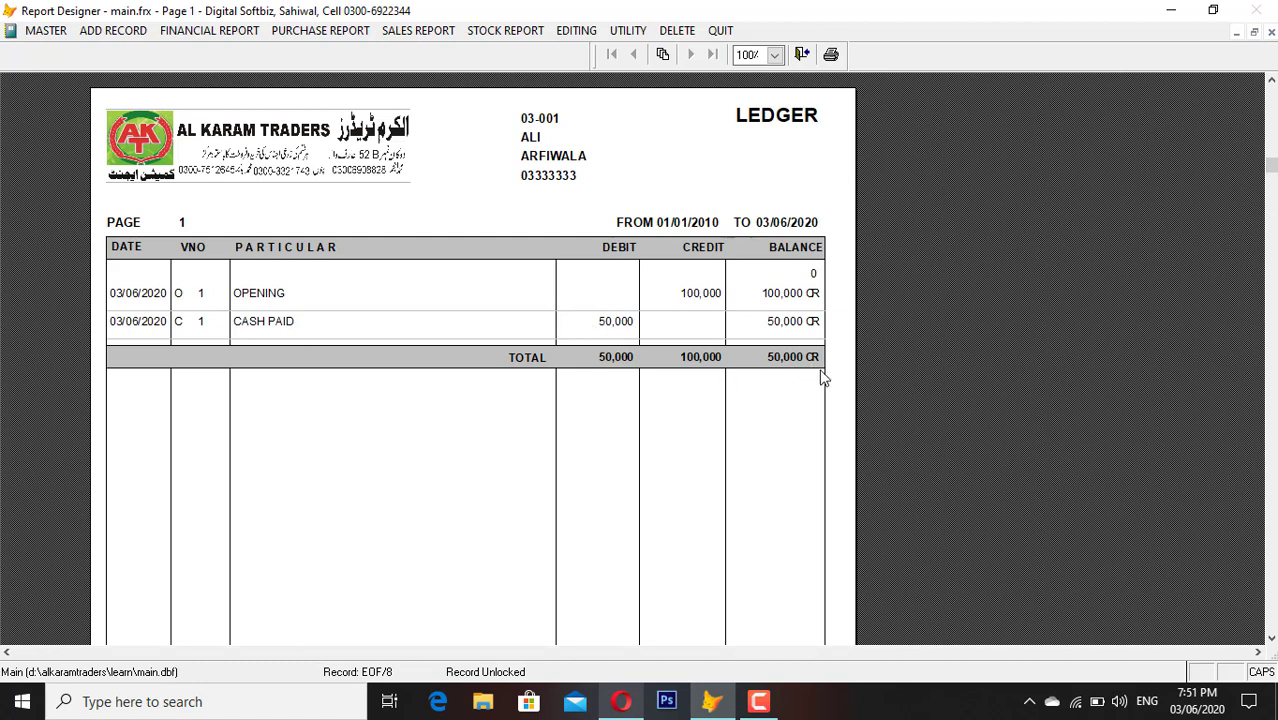
key(Escape)
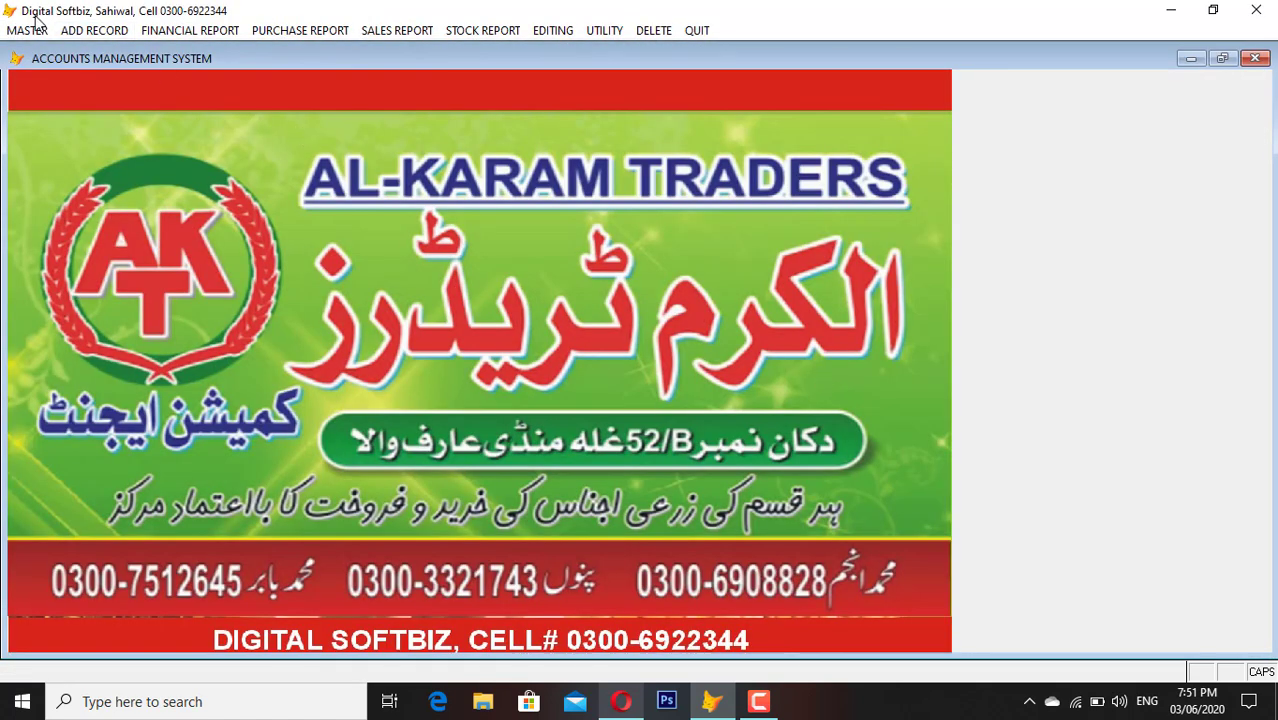
- View the master group of accounts list, find the code for CASHBOOK & BANK and close the form
click(35, 30)
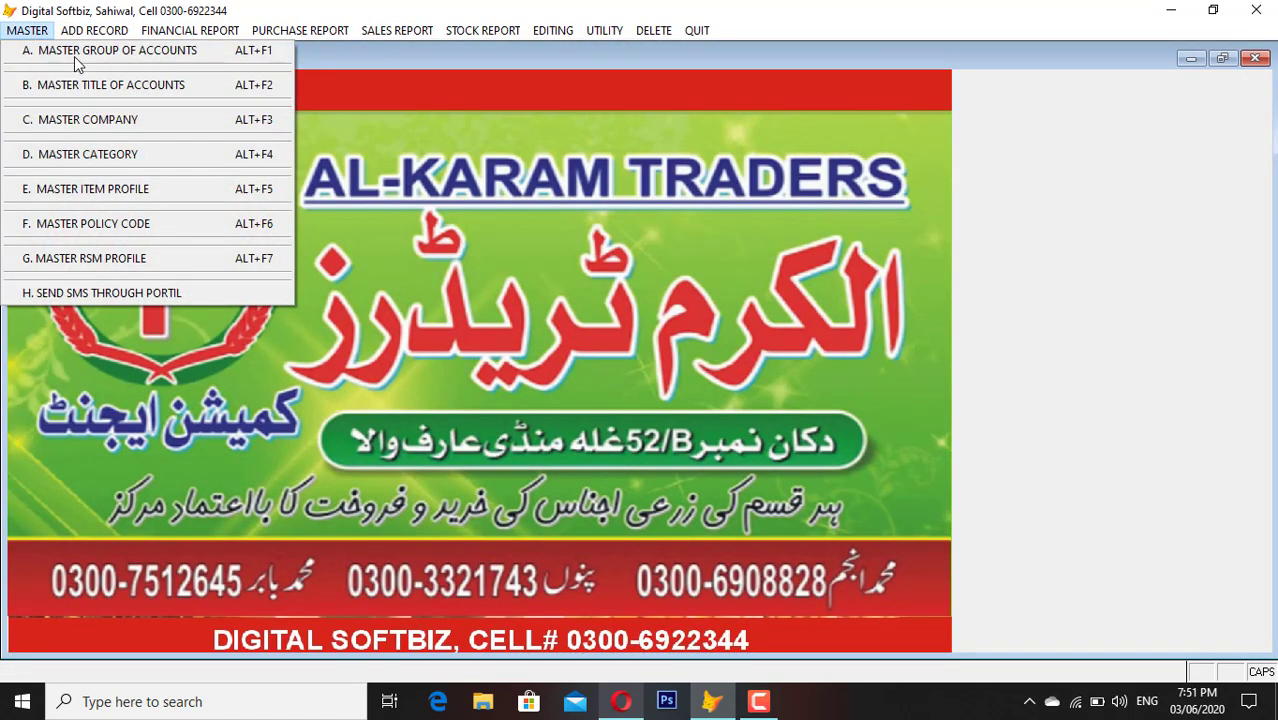
click(74, 56)
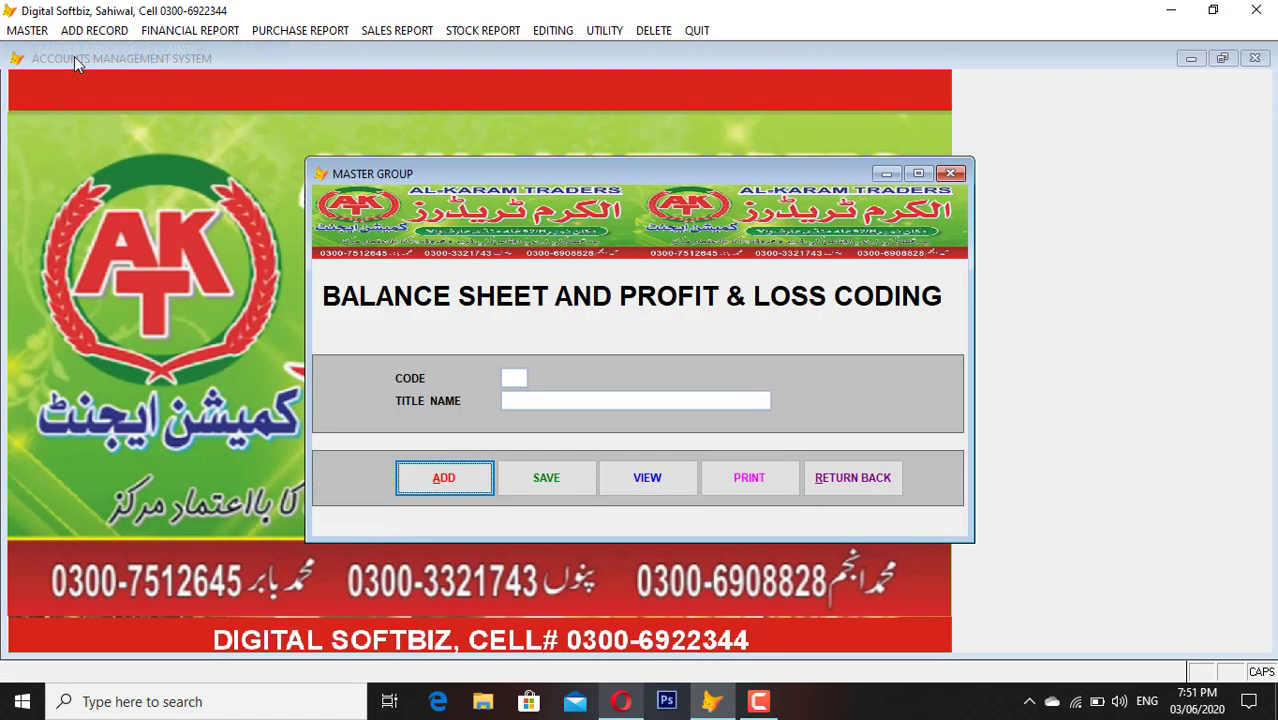
click(671, 478)
drag(951, 273, 965, 373)
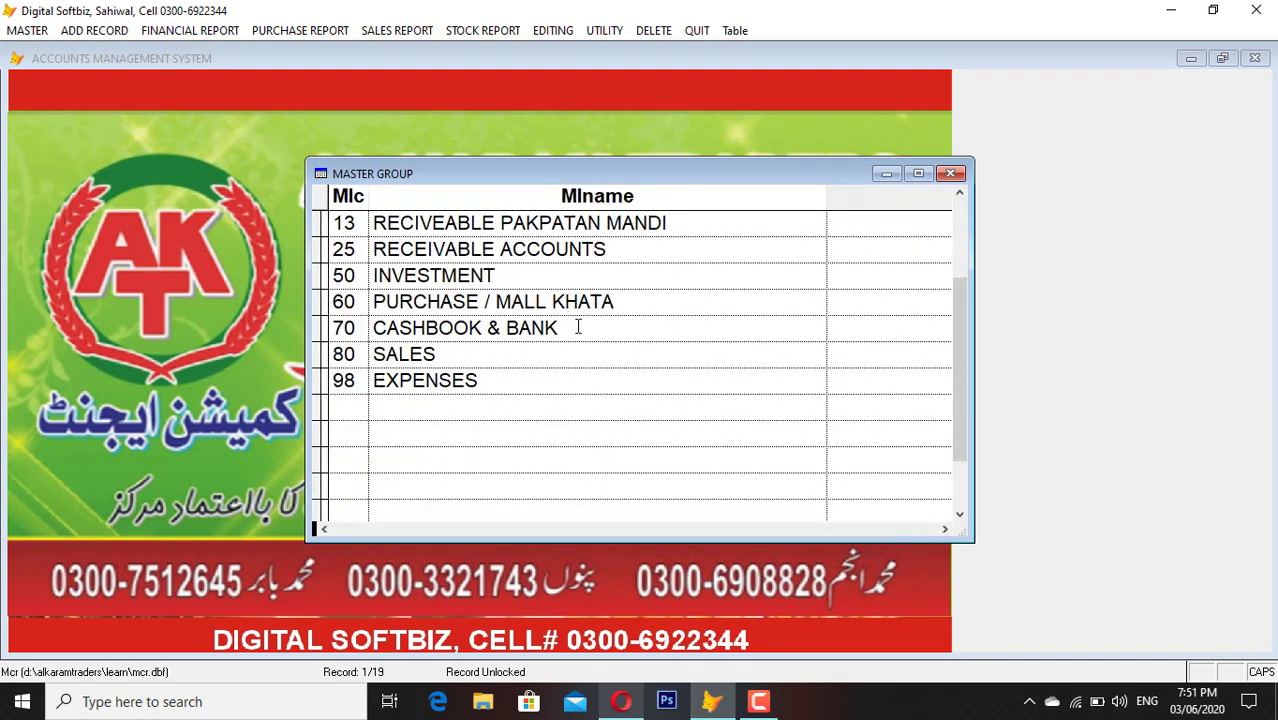
drag(578, 327, 456, 327)
key(Escape)
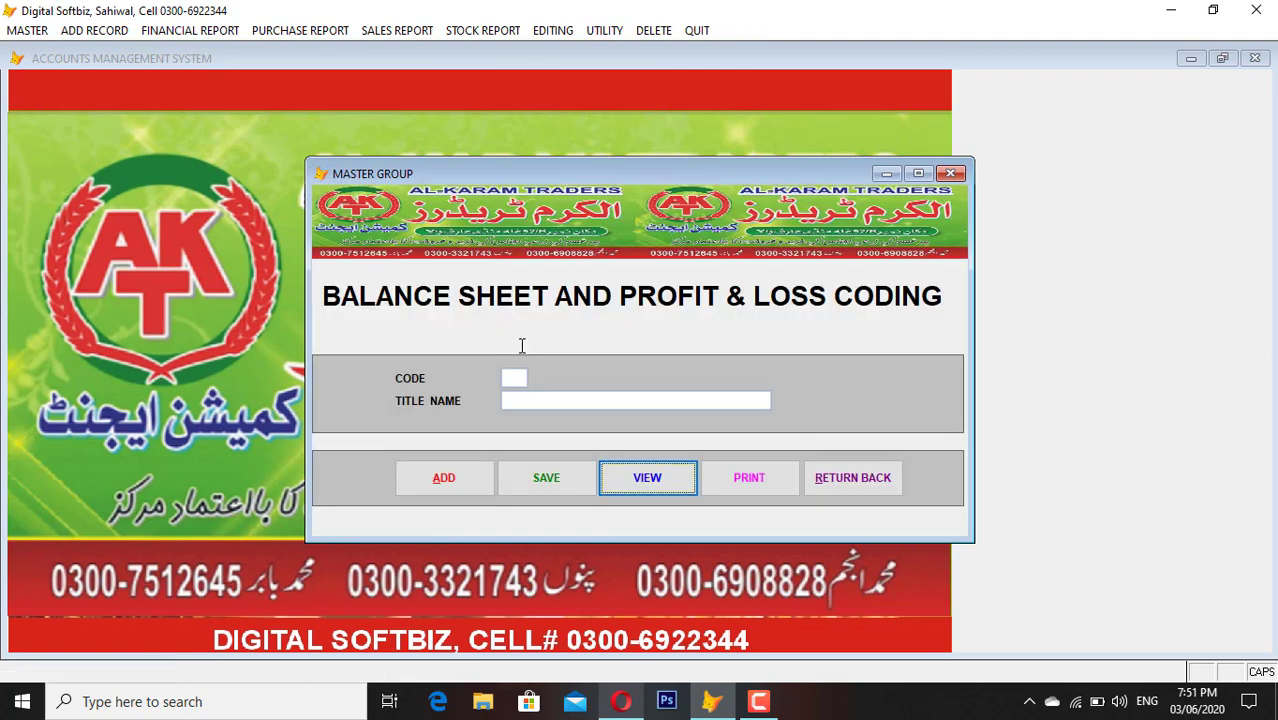
click(872, 470)
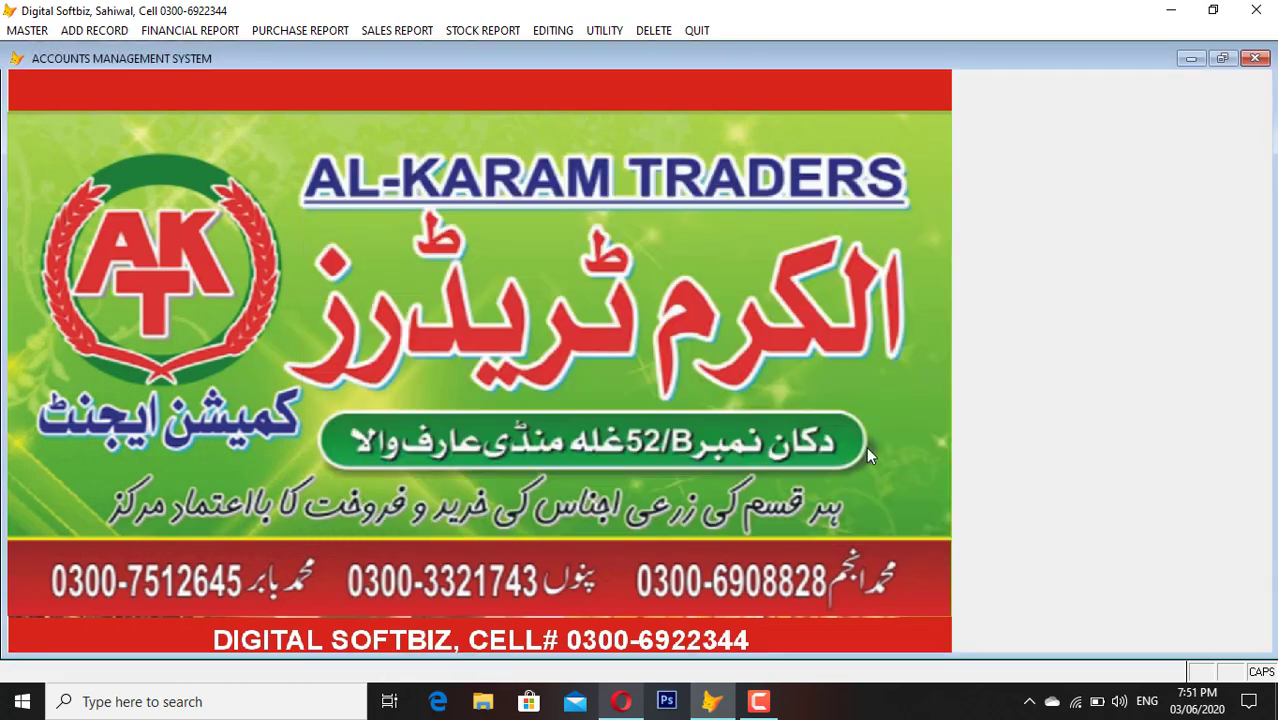
- Start a new title of account with code 70-001 and check the list for the last code used in group 70
click(27, 30)
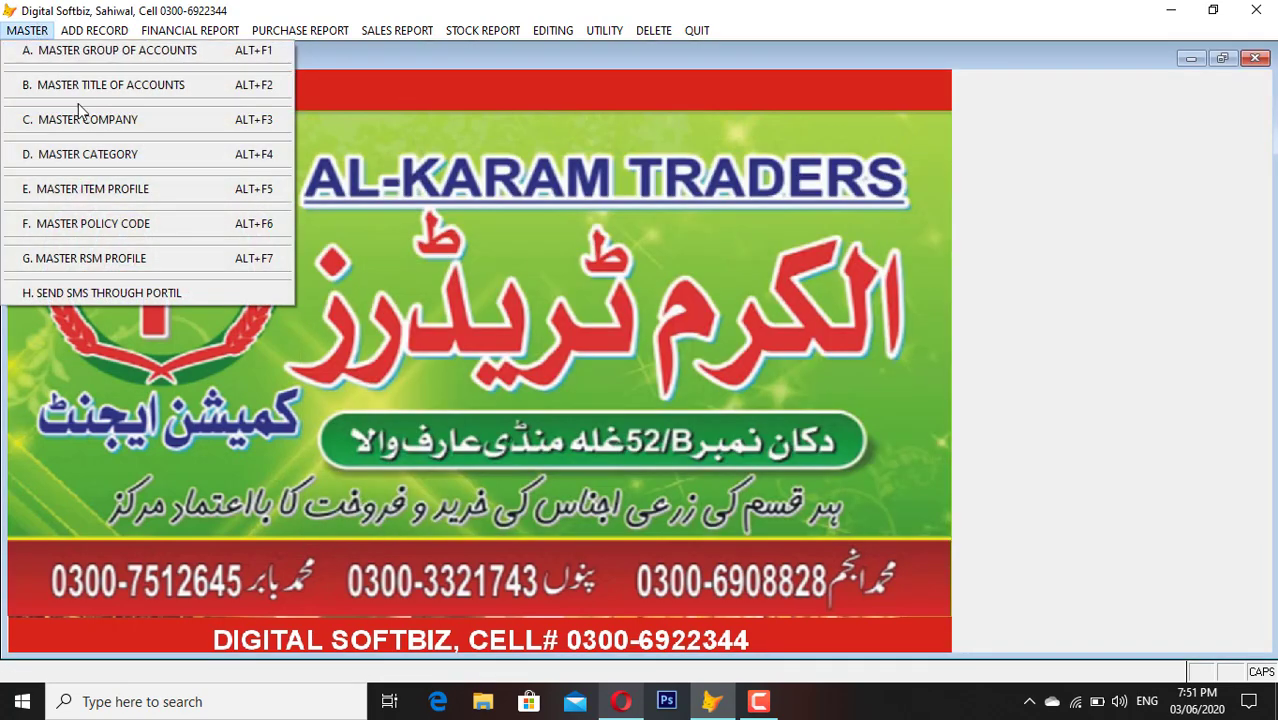
click(106, 89)
click(430, 567)
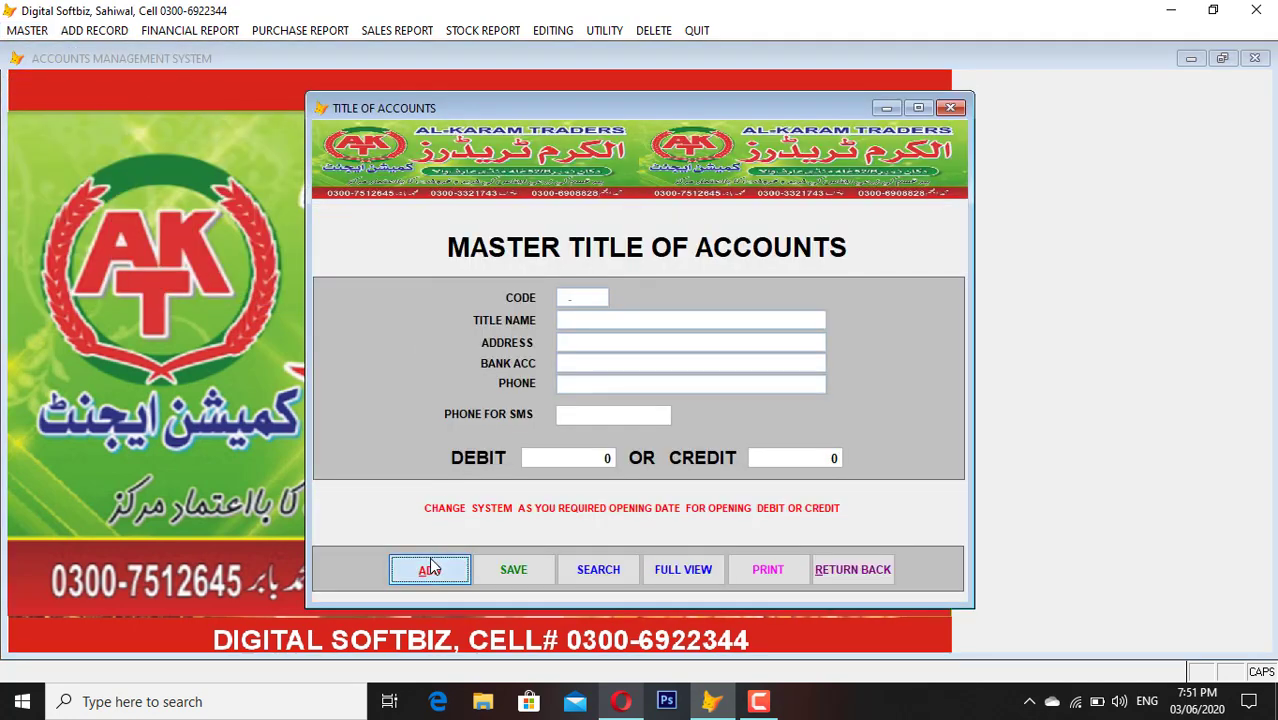
text(70-)
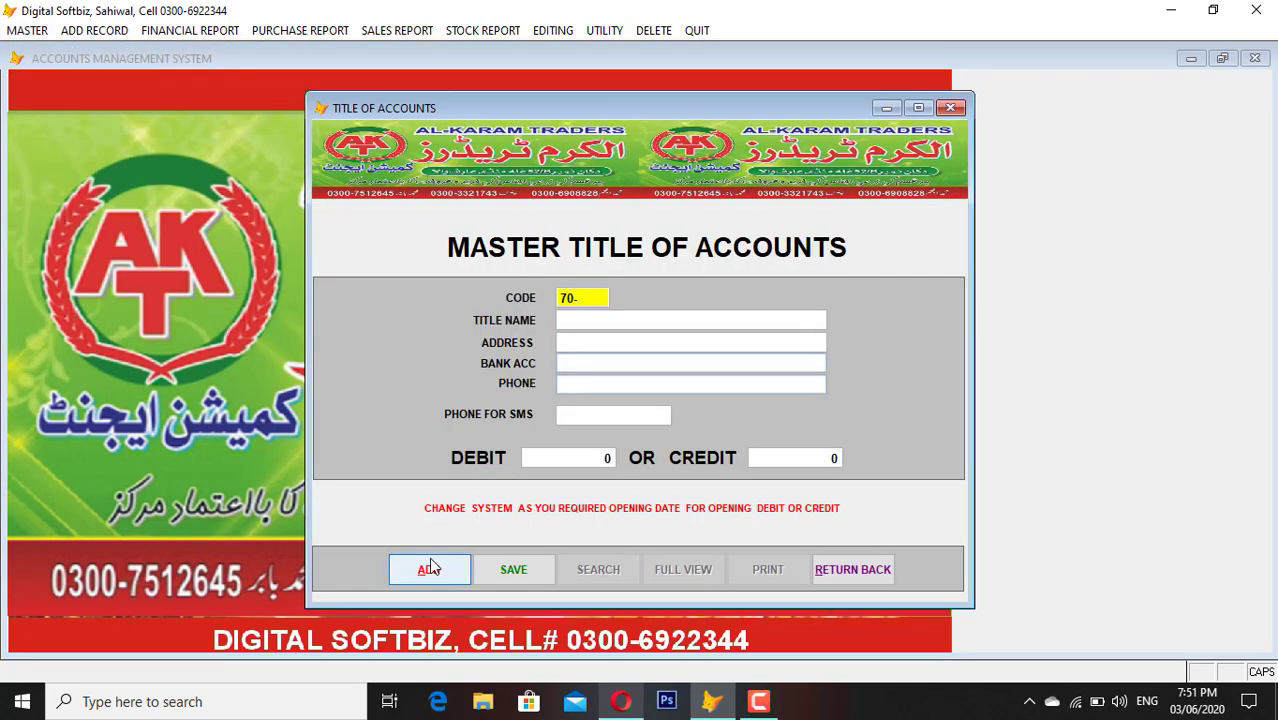
text(001)
key(Return)
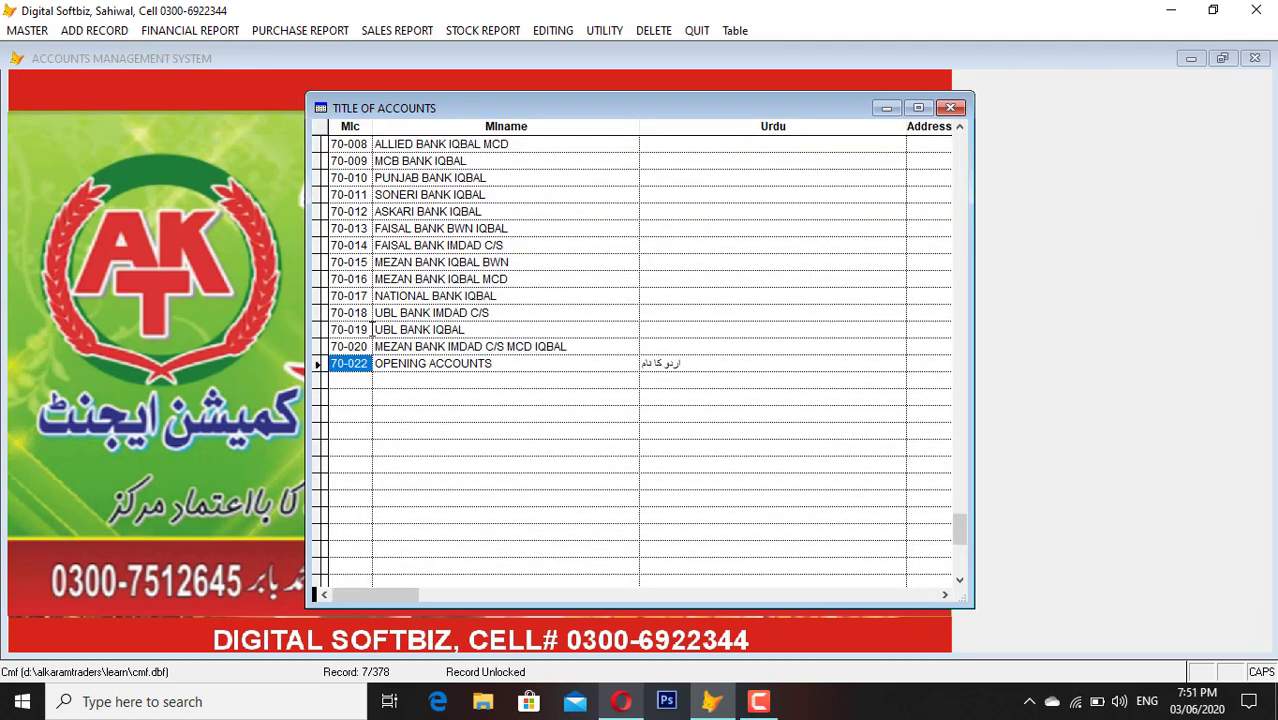
click(355, 363)
key(Escape)
- Add title of account 70-023 named MEEZAN BANK, leaving the address, bank account and phone fields blank
click(463, 565)
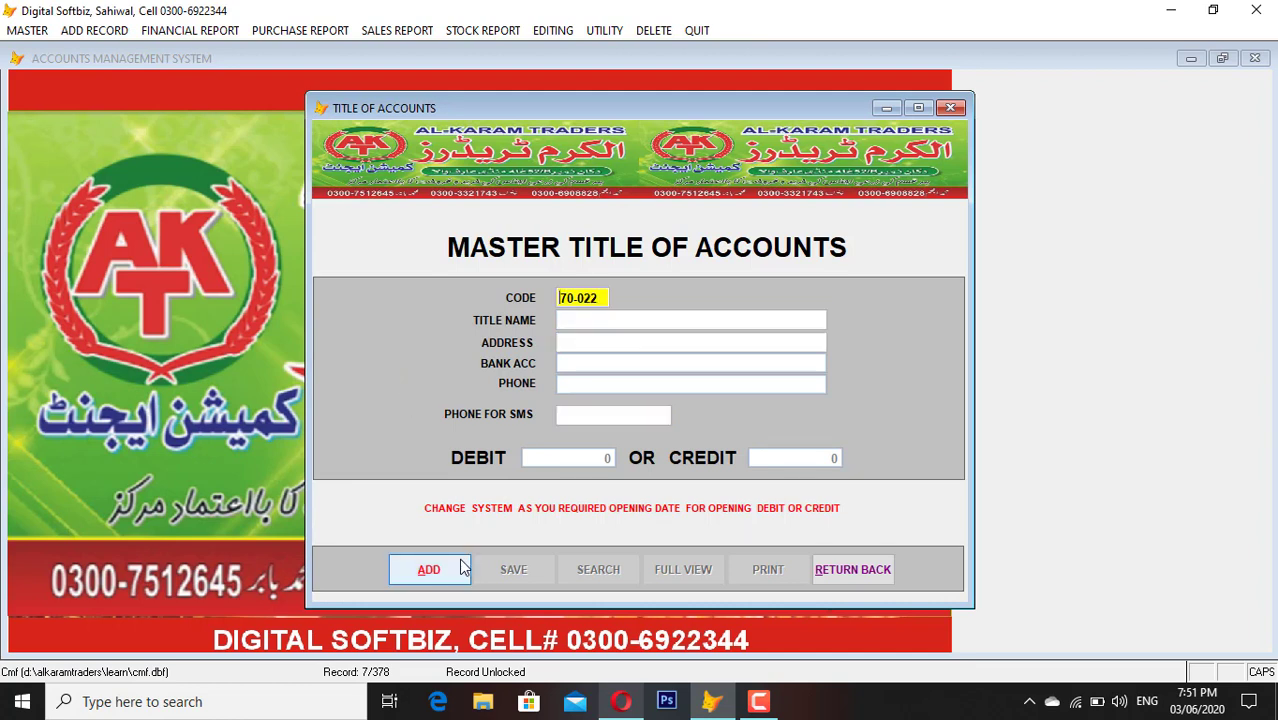
text(0-02)
key(Return)
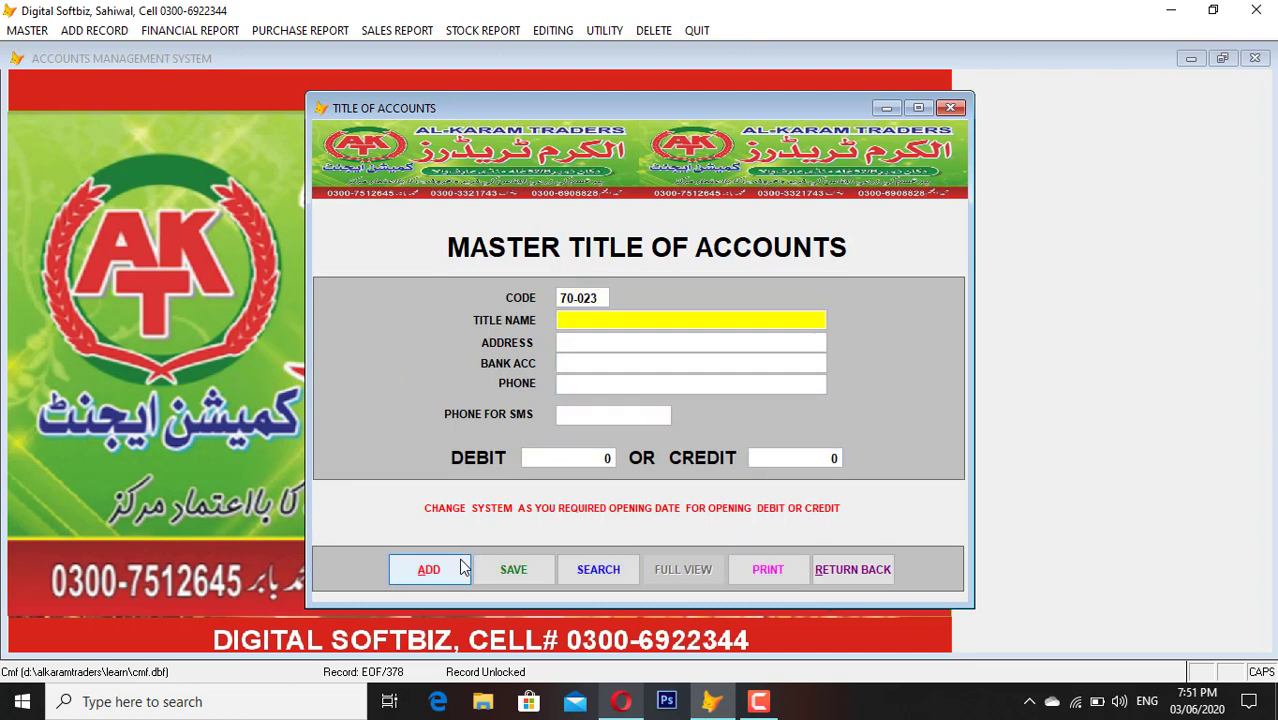
text(MEEZAN BANK)
key(Return)
key(Return)
key(Return)
key(Return)
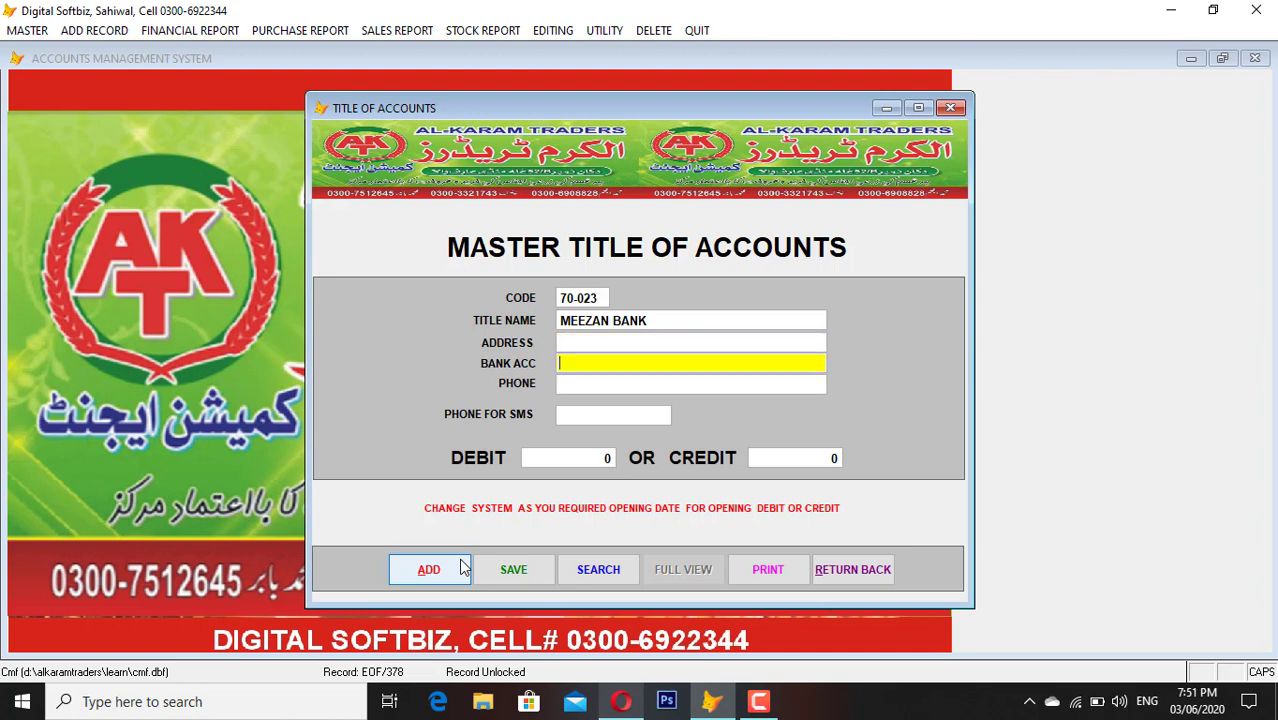
key(Return)
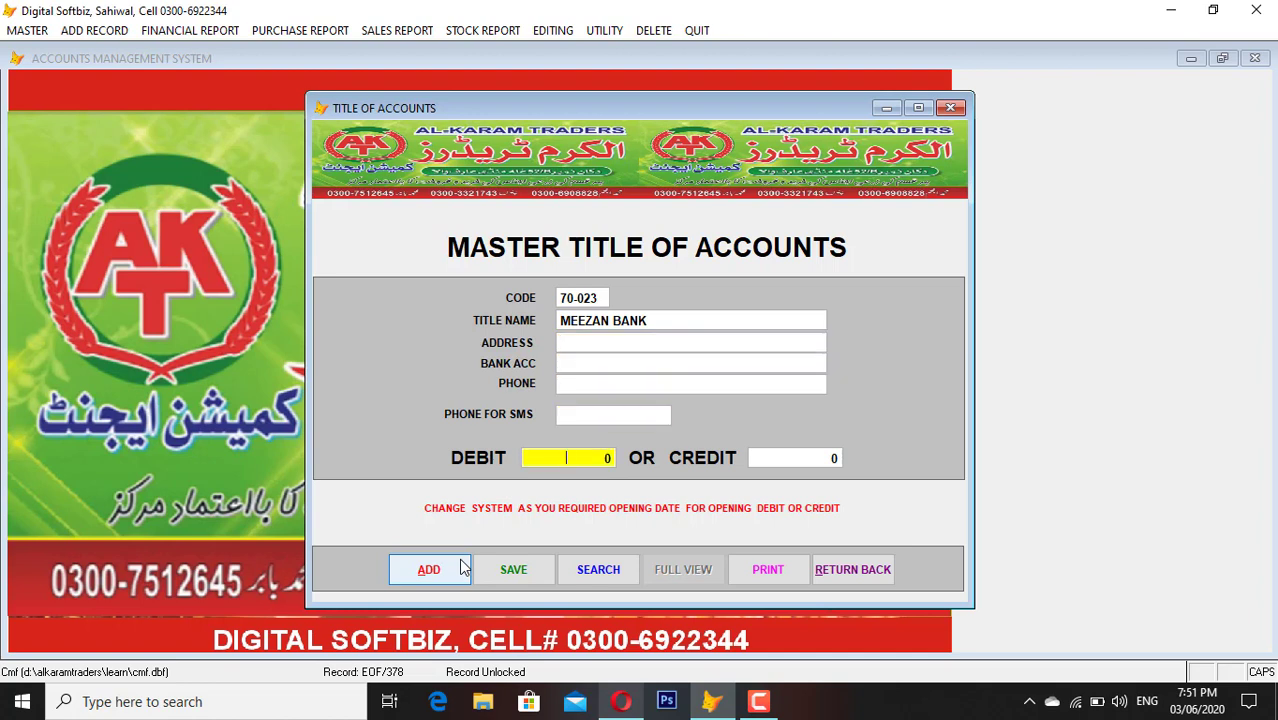
- Enter an opening debit of 500,000 for the bank account, save the title and close the form
text(500000)
key(Return)
key(Return)
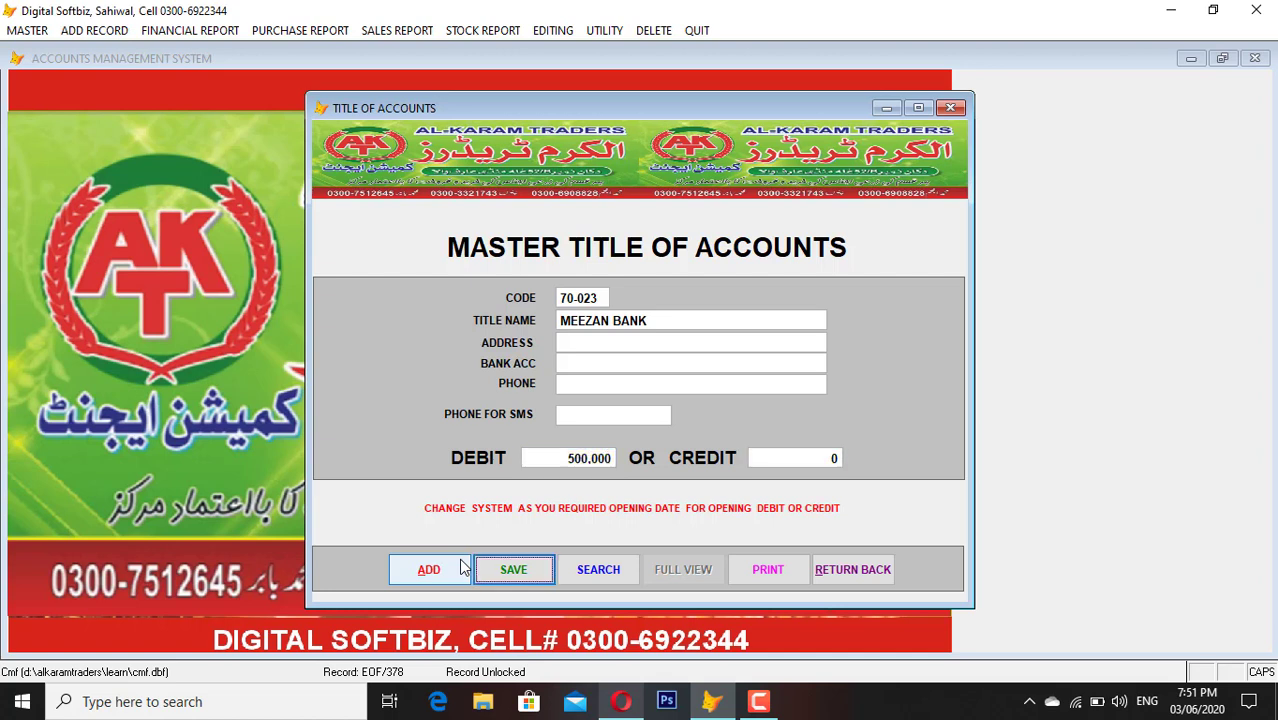
key(Return)
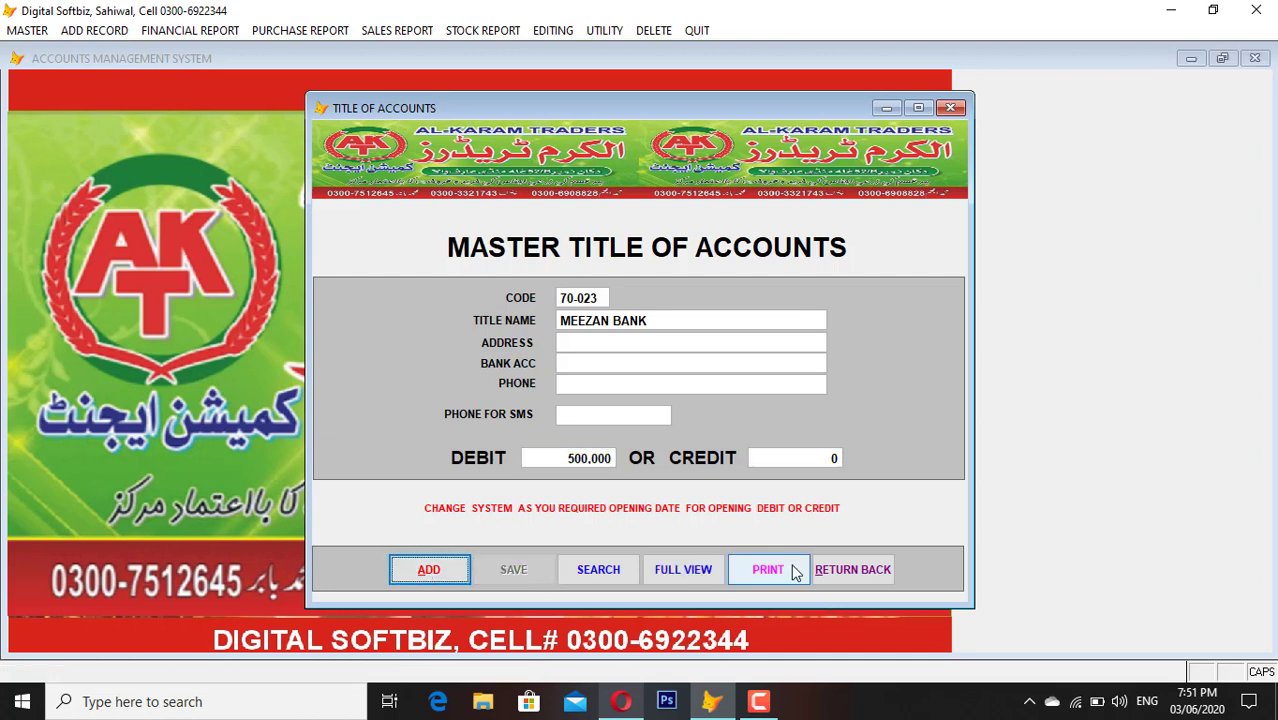
click(881, 577)
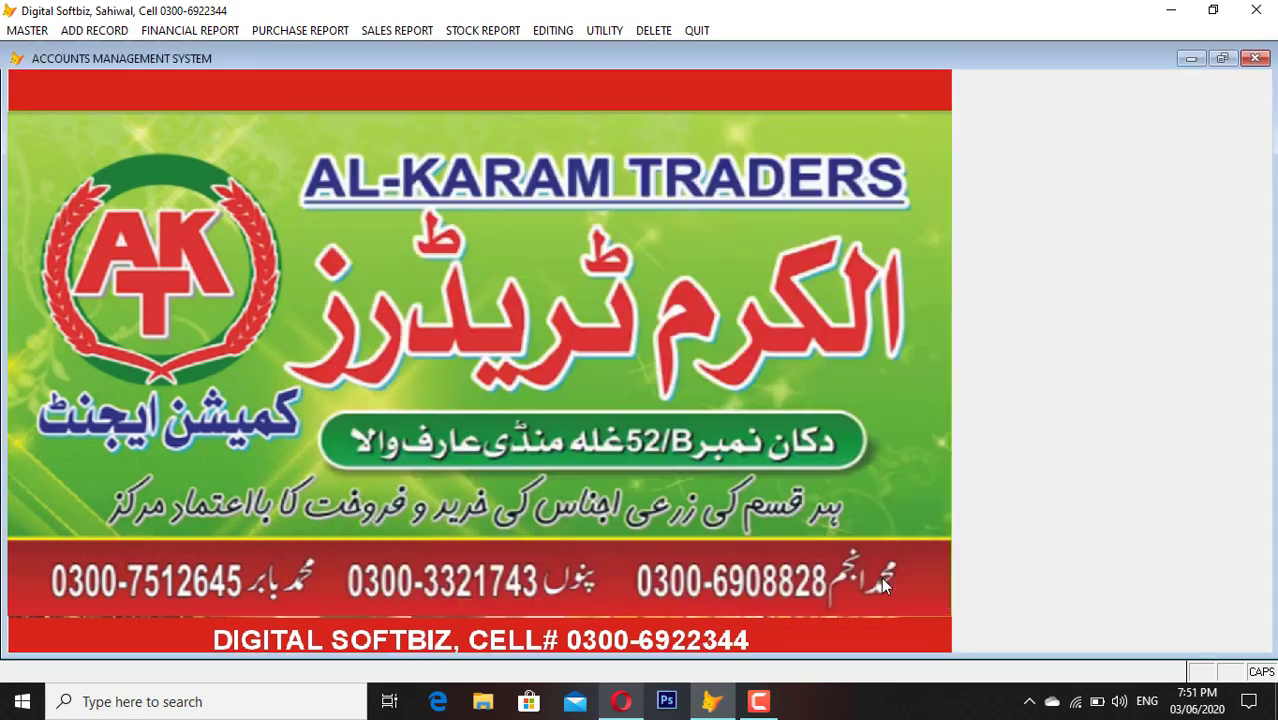
- Preview the ledger of MEEZAN BANK (70-023) up to 03/06/2020 through the name search MEE, check its opening entry and close the report
click(200, 30)
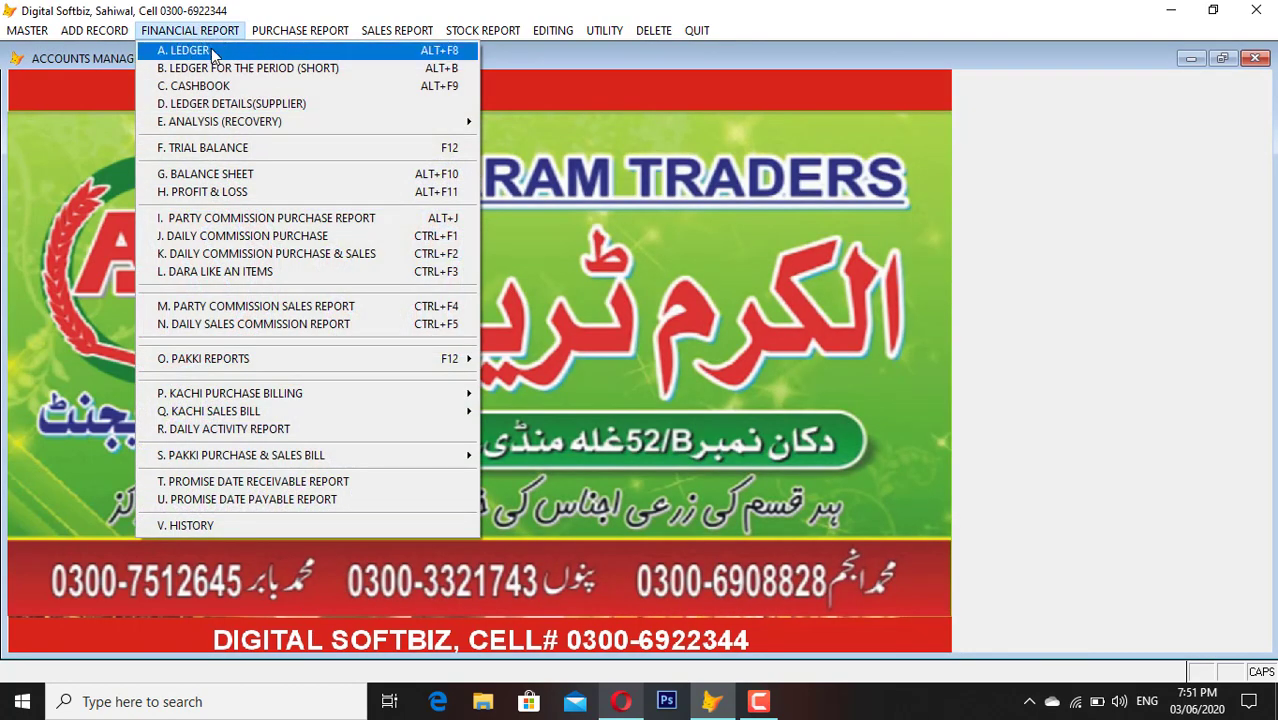
click(212, 52)
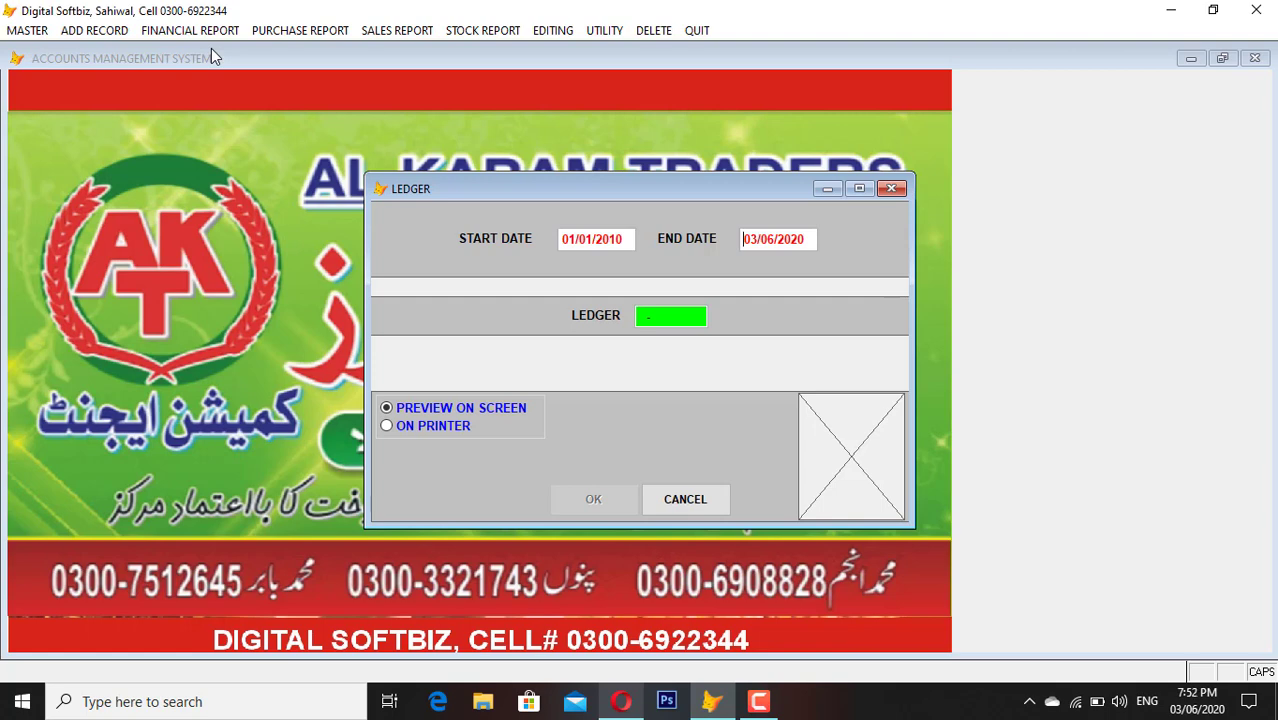
key(Return)
text(MEE)
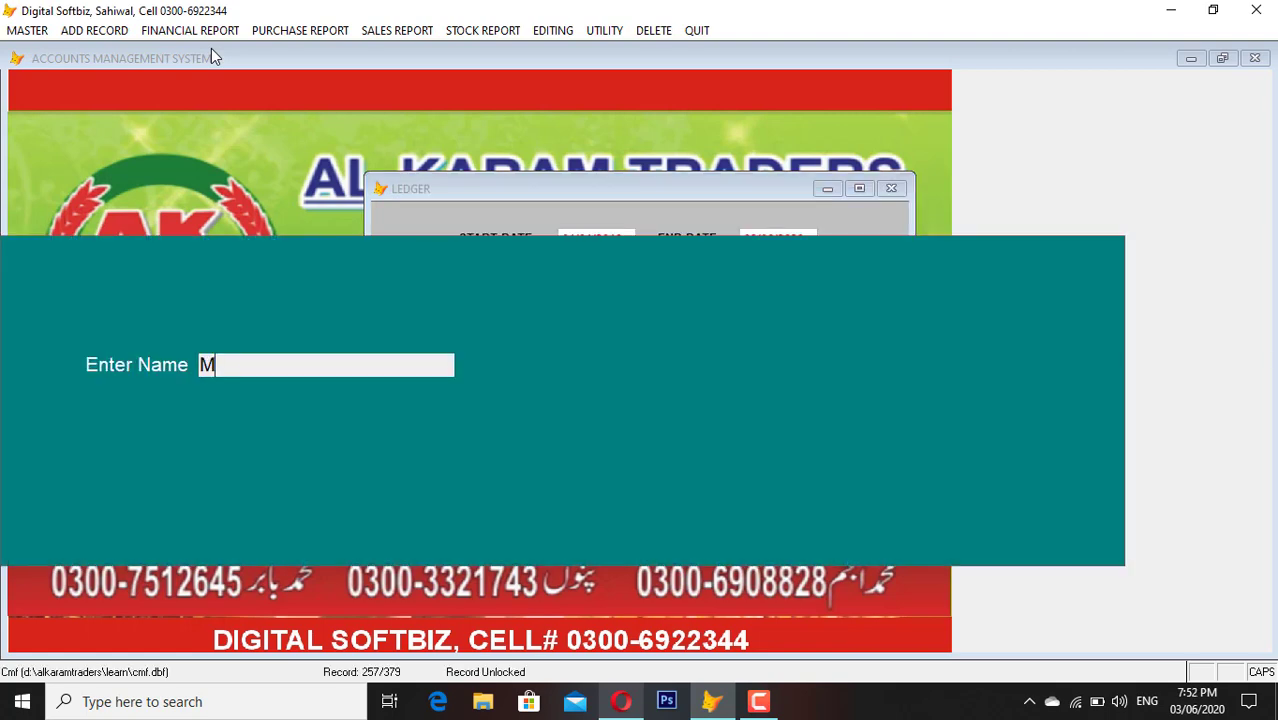
key(Return)
key(Down)
key(Down)
key(Down)
key(Down)
key(Down)
key(Down)
key(Down)
key(Down)
key(Down)
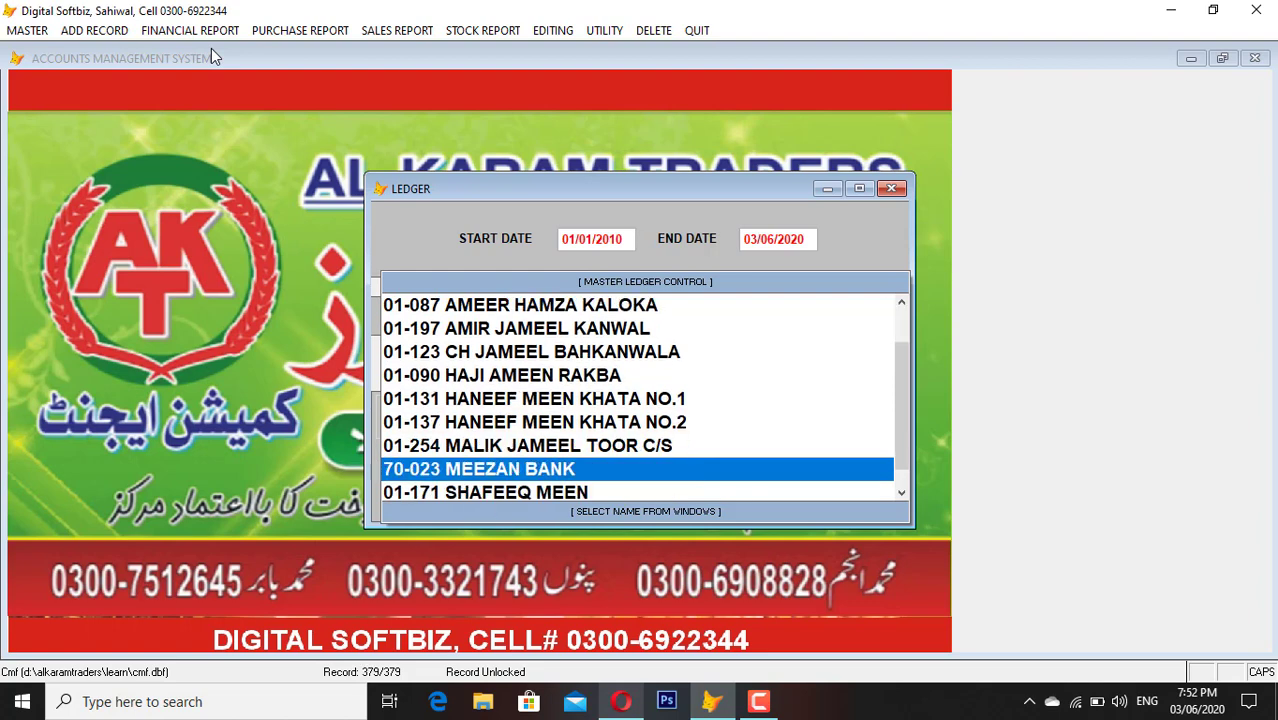
key(Return)
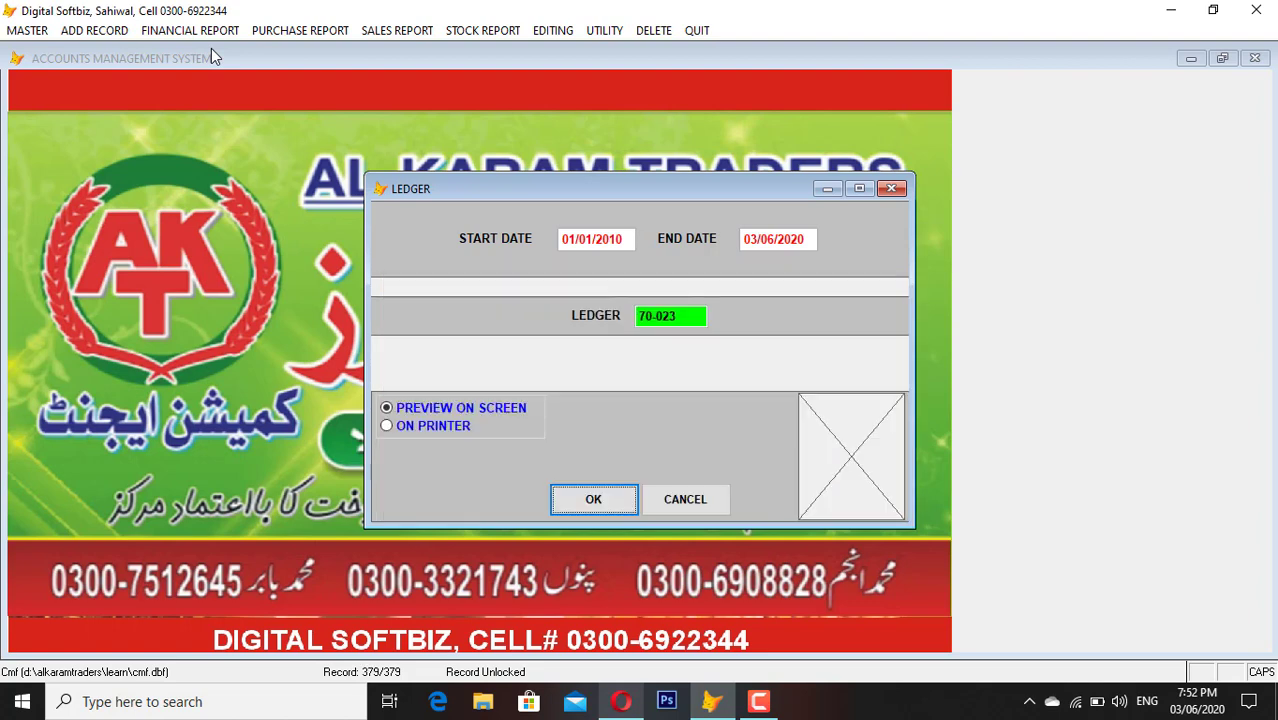
key(Return)
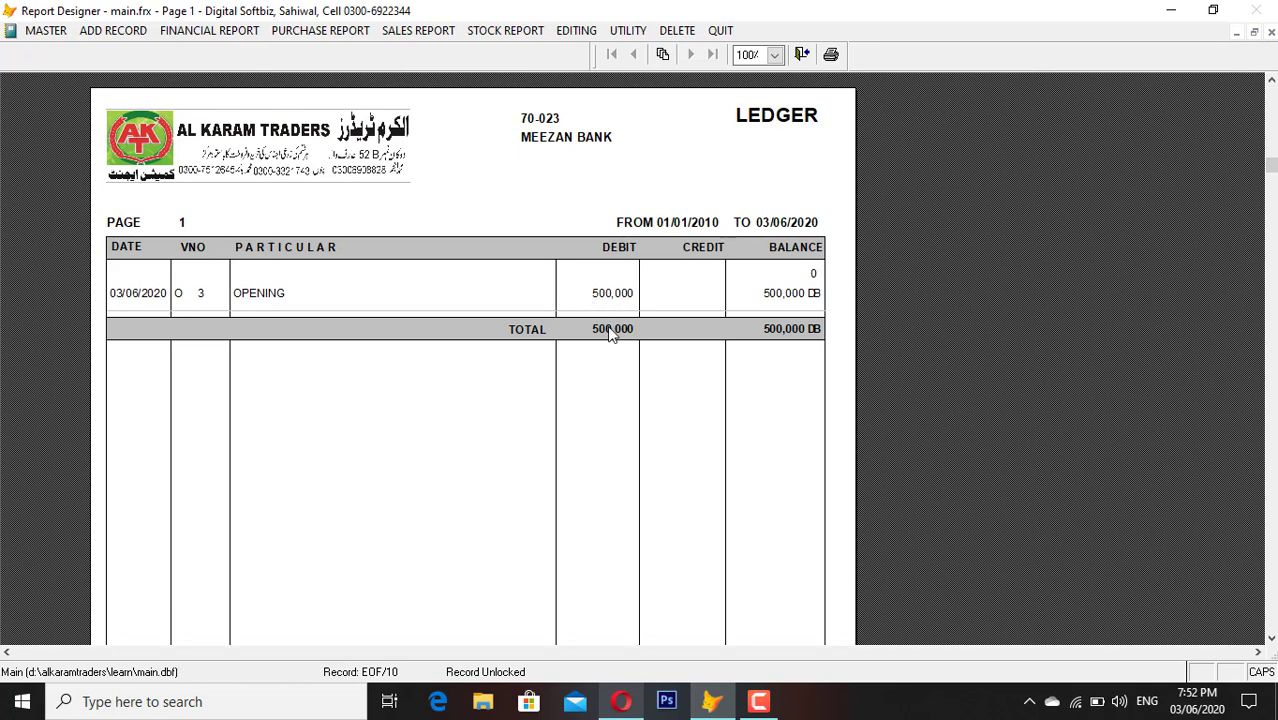
key(Escape)
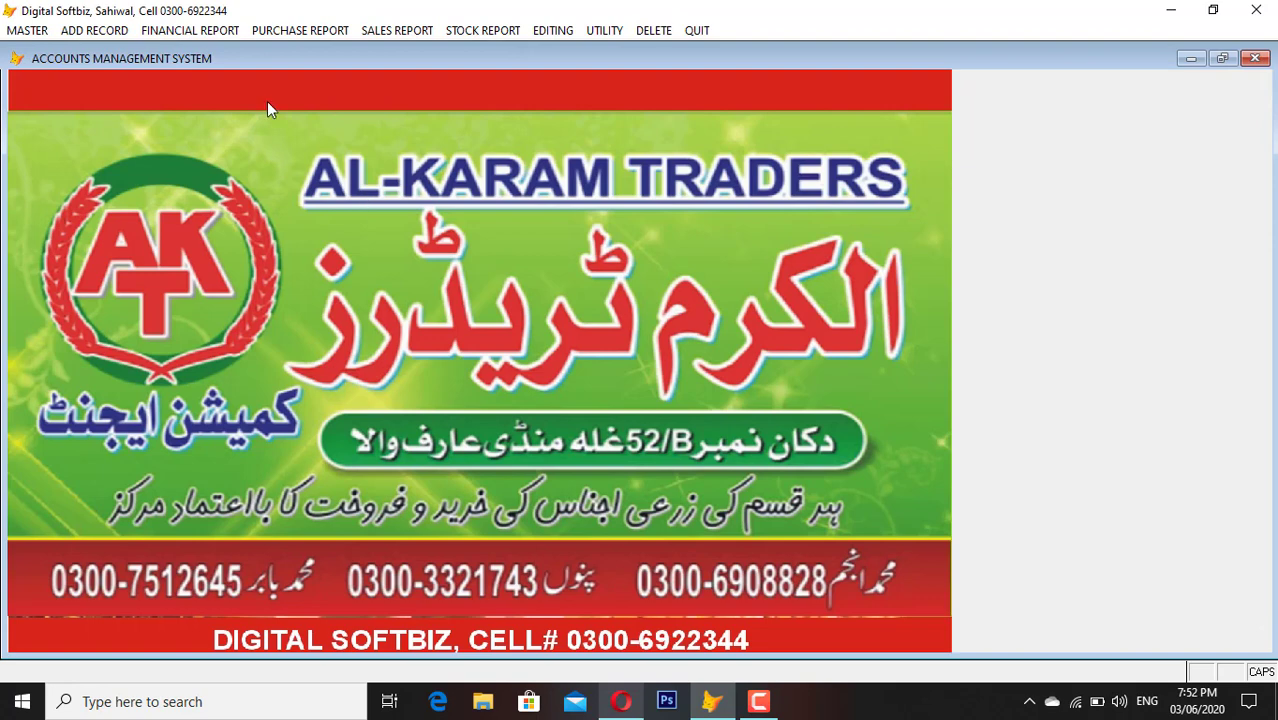
- Start a new debit/credit voucher and select customer account 03-001 as the debit account through a name search
click(94, 30)
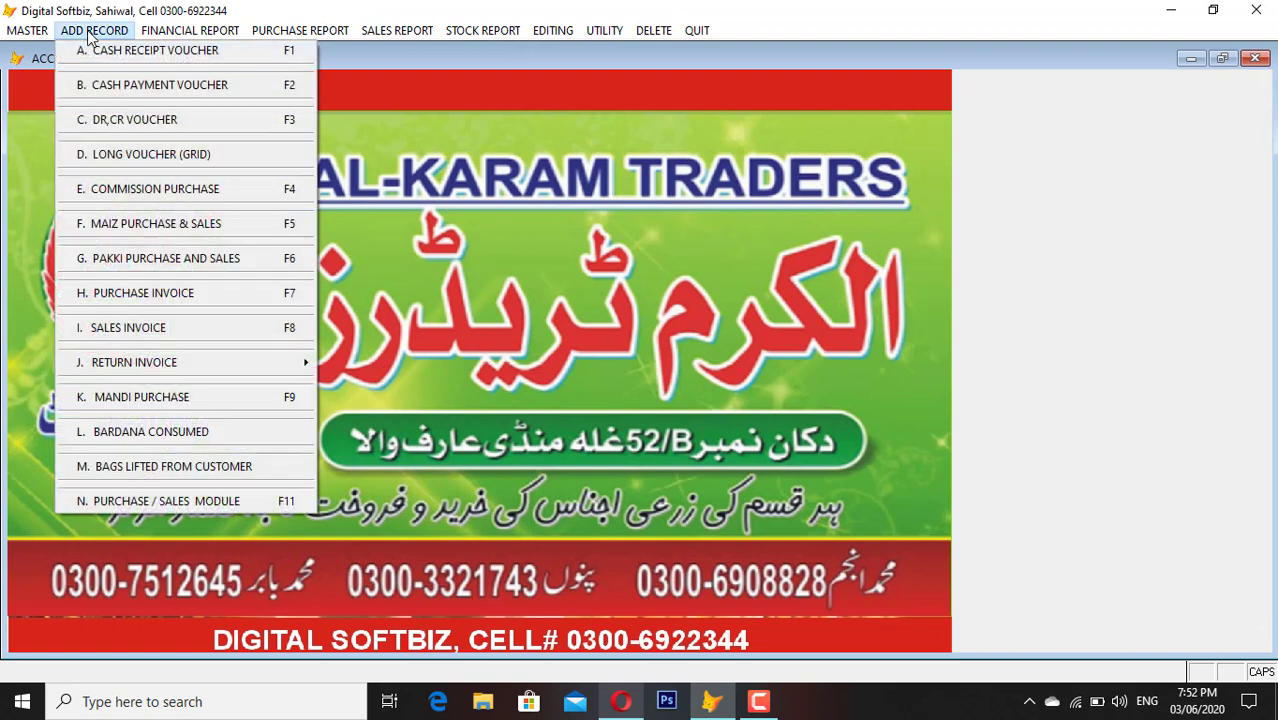
click(188, 133)
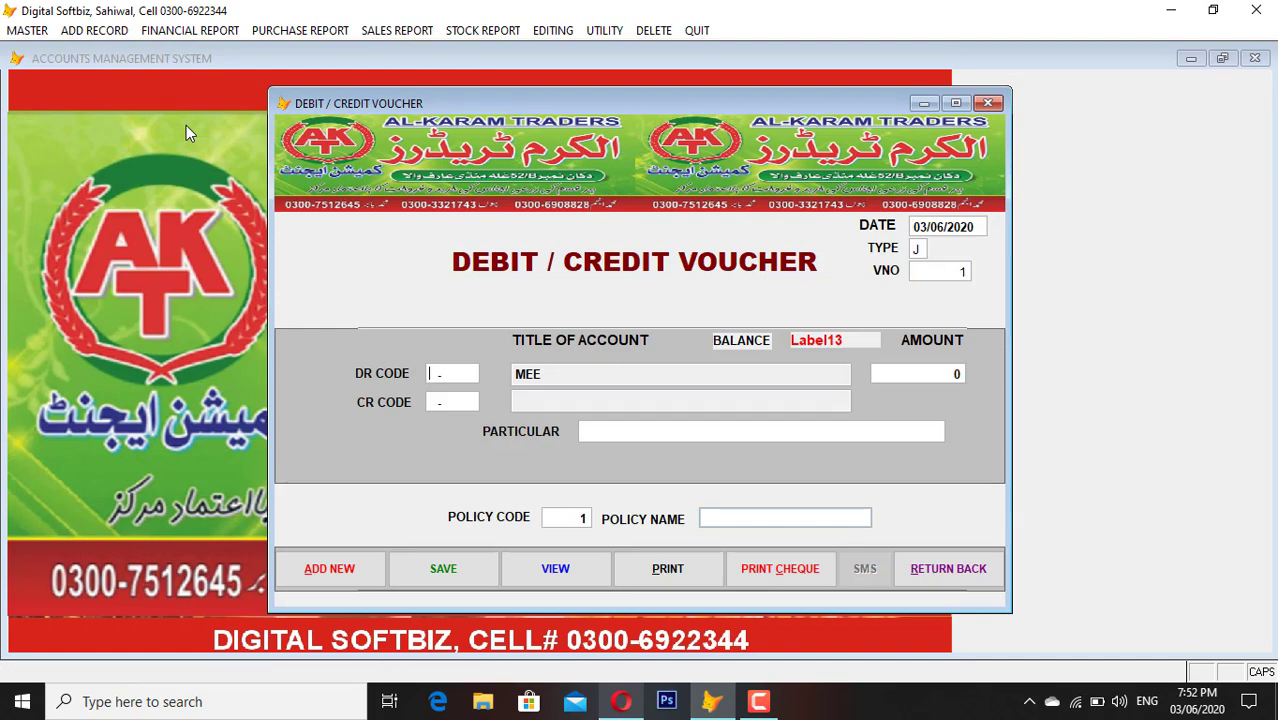
key(F1)
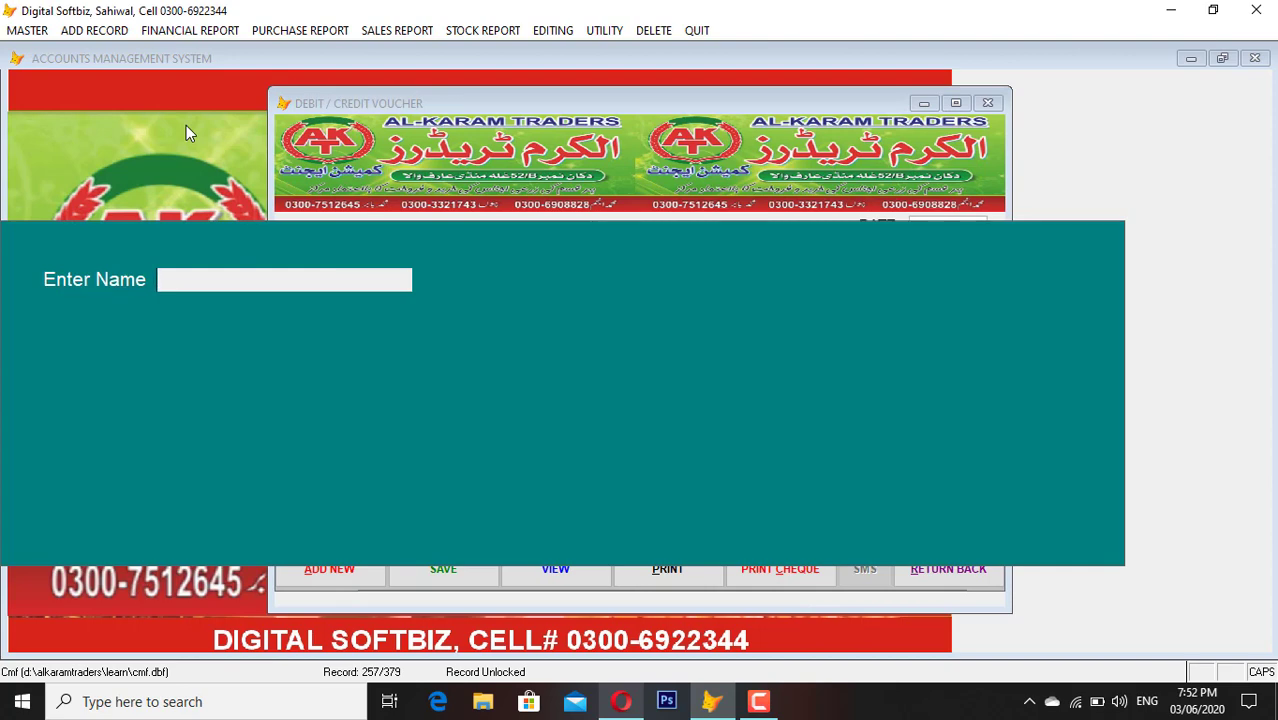
text(ALI)
key(Return)
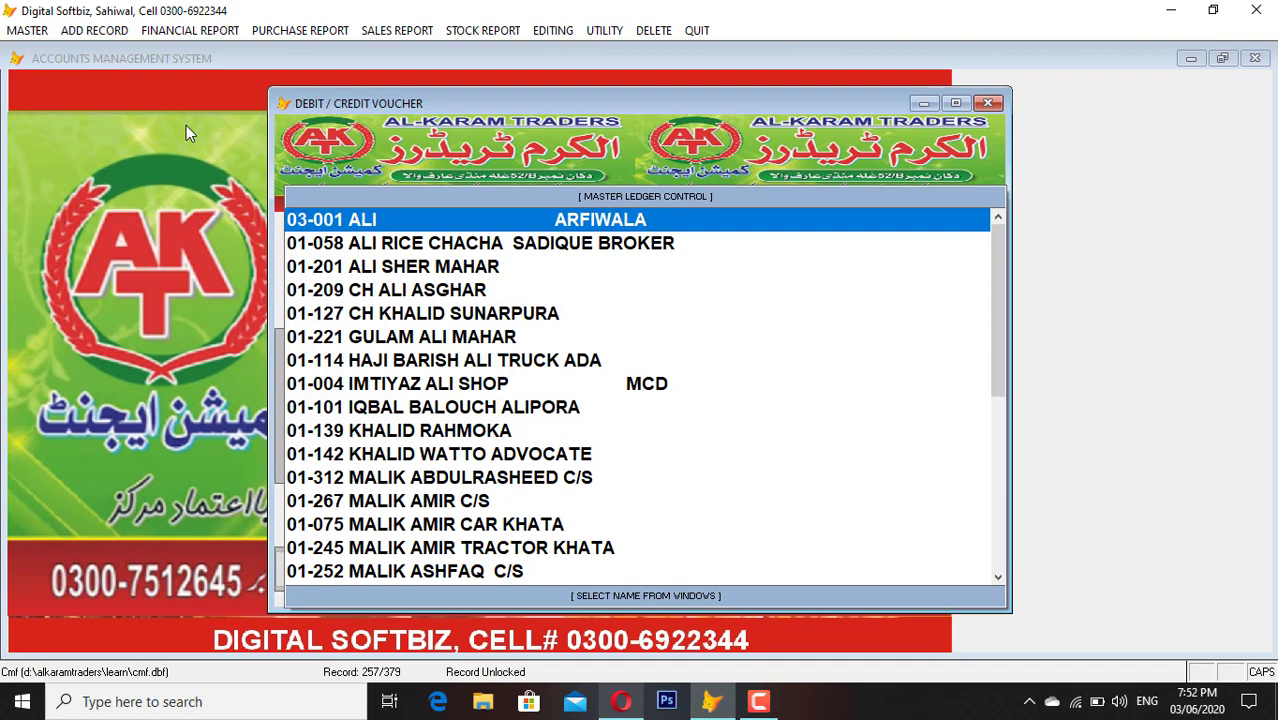
key(Return)
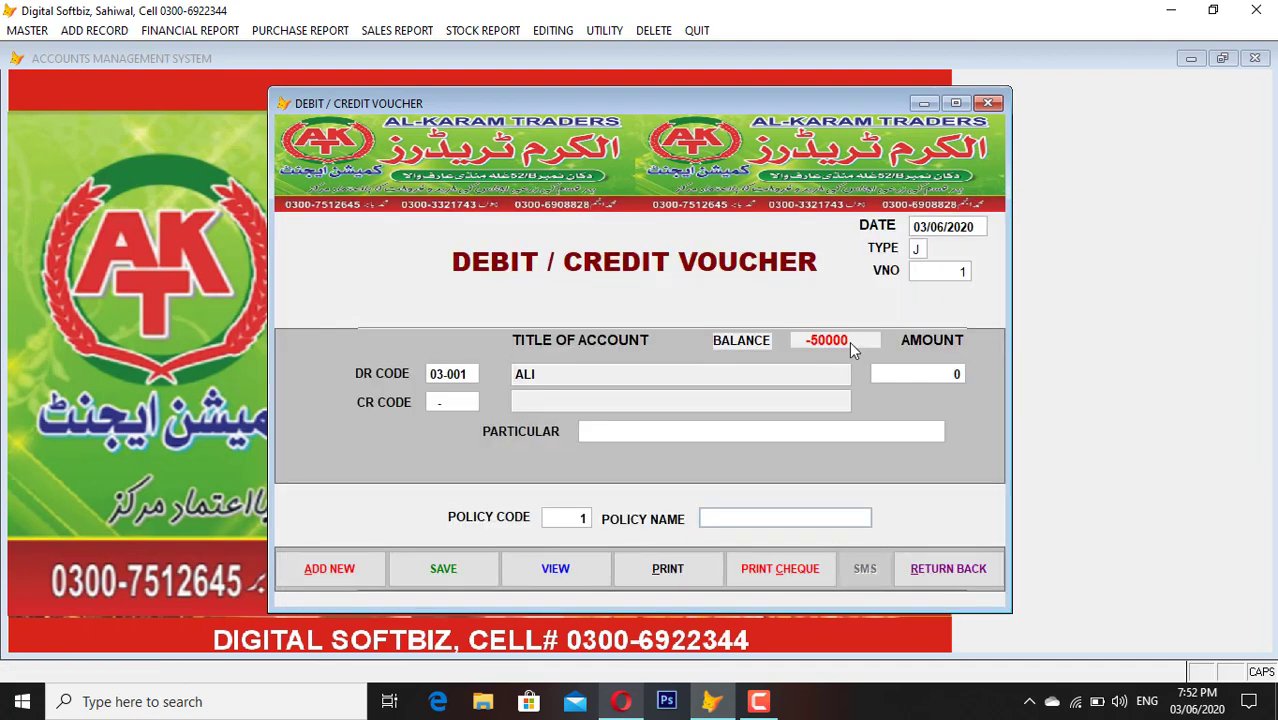
- Choose MEEZAN BANK (70-023) as the voucher's credit account through the name search MEE
key(Return)
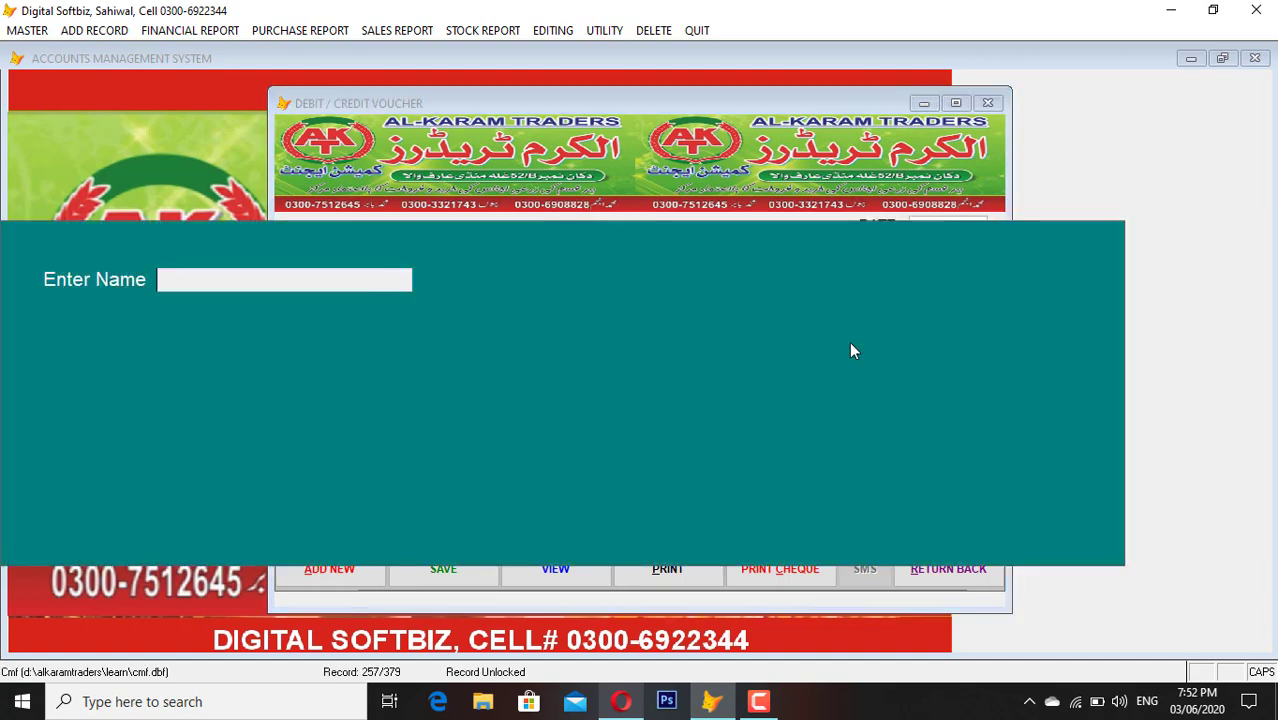
text(MEE)
key(Return)
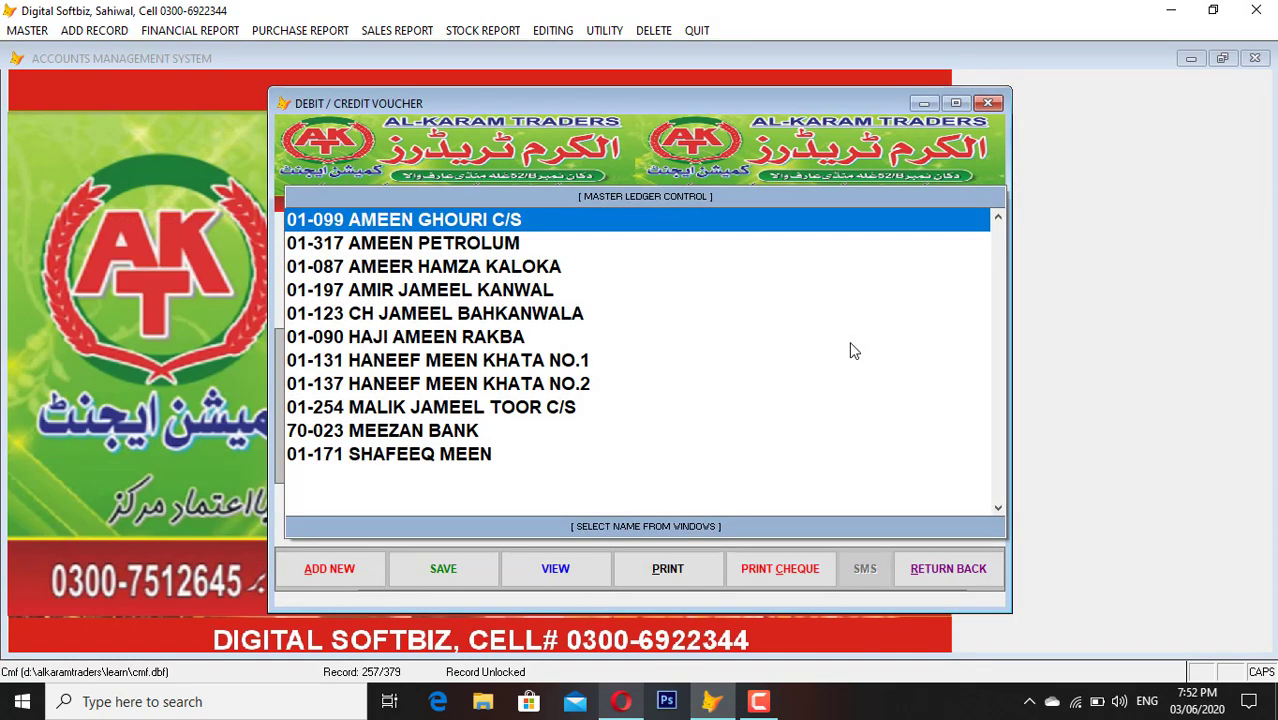
key(Down)
key(Down)
key(Down)
key(Down)
key(Down)
key(Down)
key(Down)
key(Down)
key(Down)
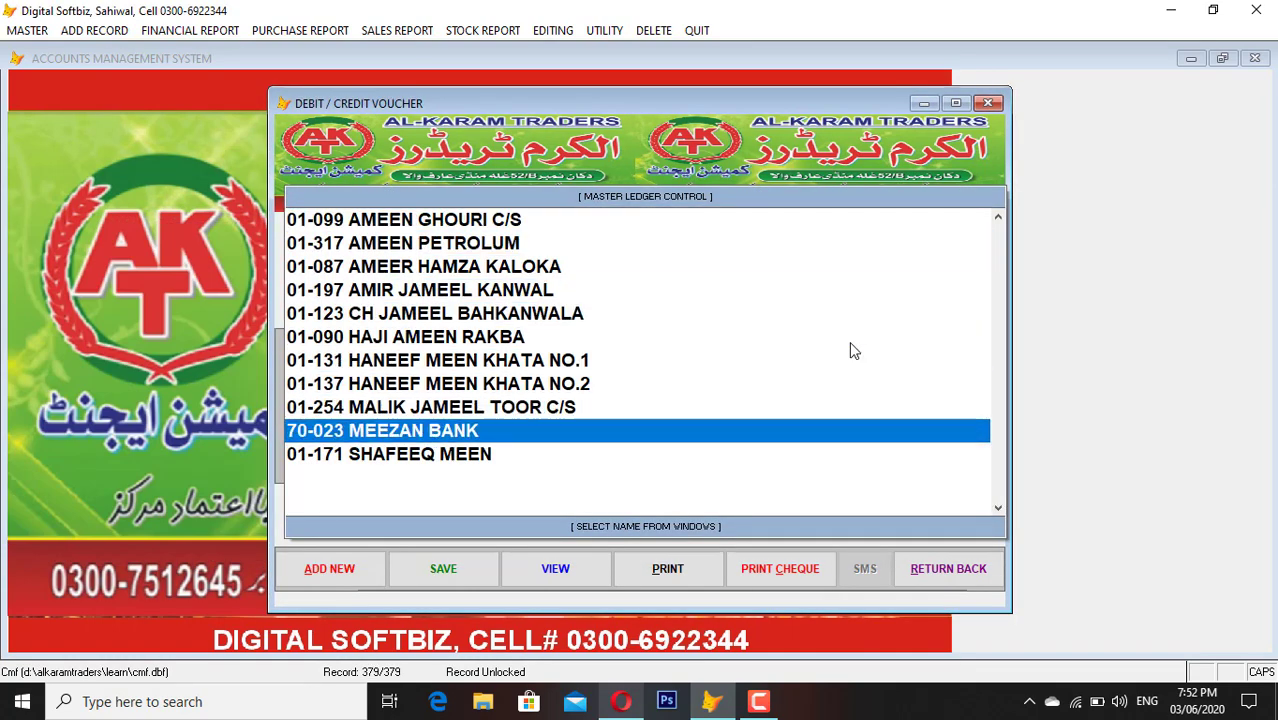
key(Return)
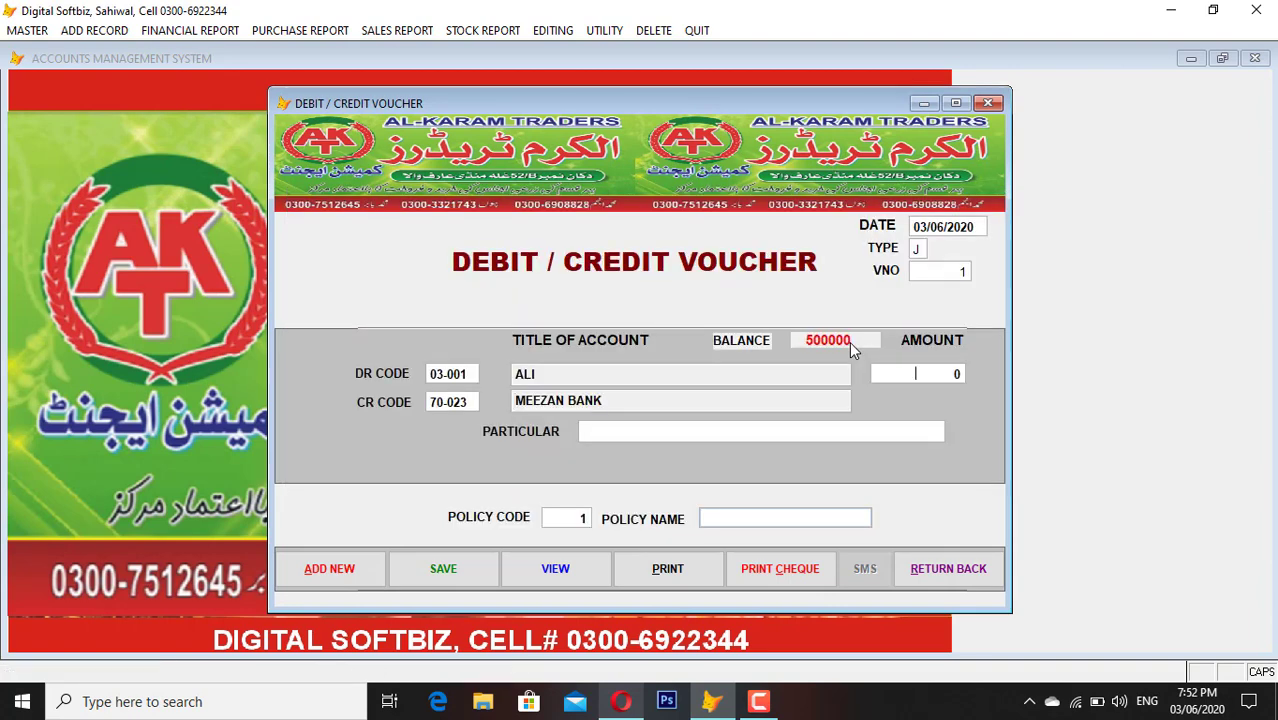
- Enter an amount of 50,000 with the particular ONLINE, save the voucher and close the form
text(500.00 0)
key(Return)
text(ONLINE)
key(Return)
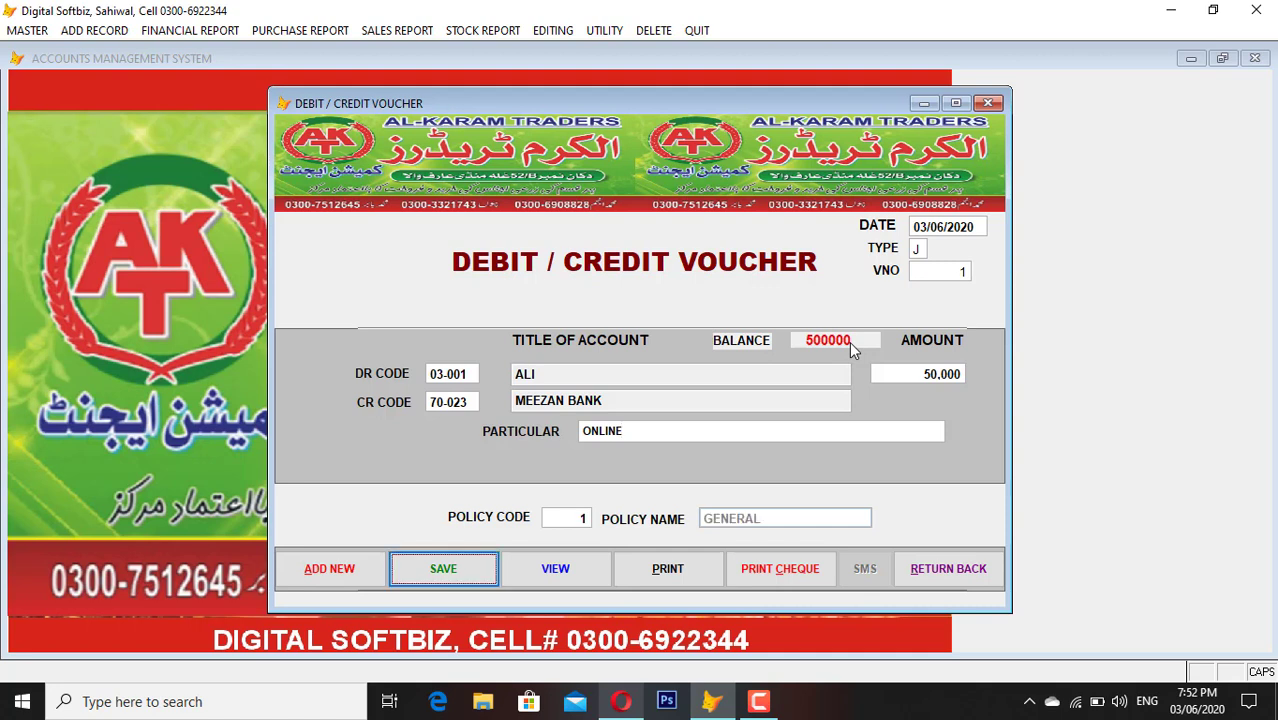
key(Return)
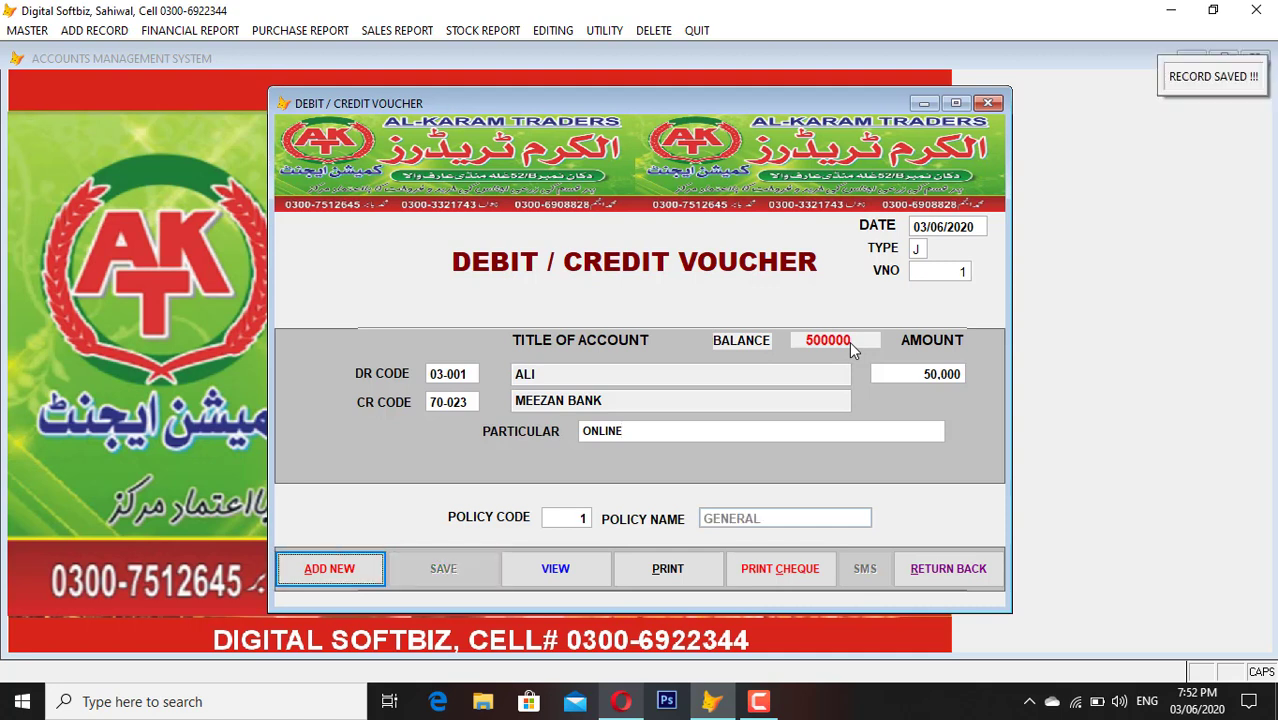
click(948, 568)
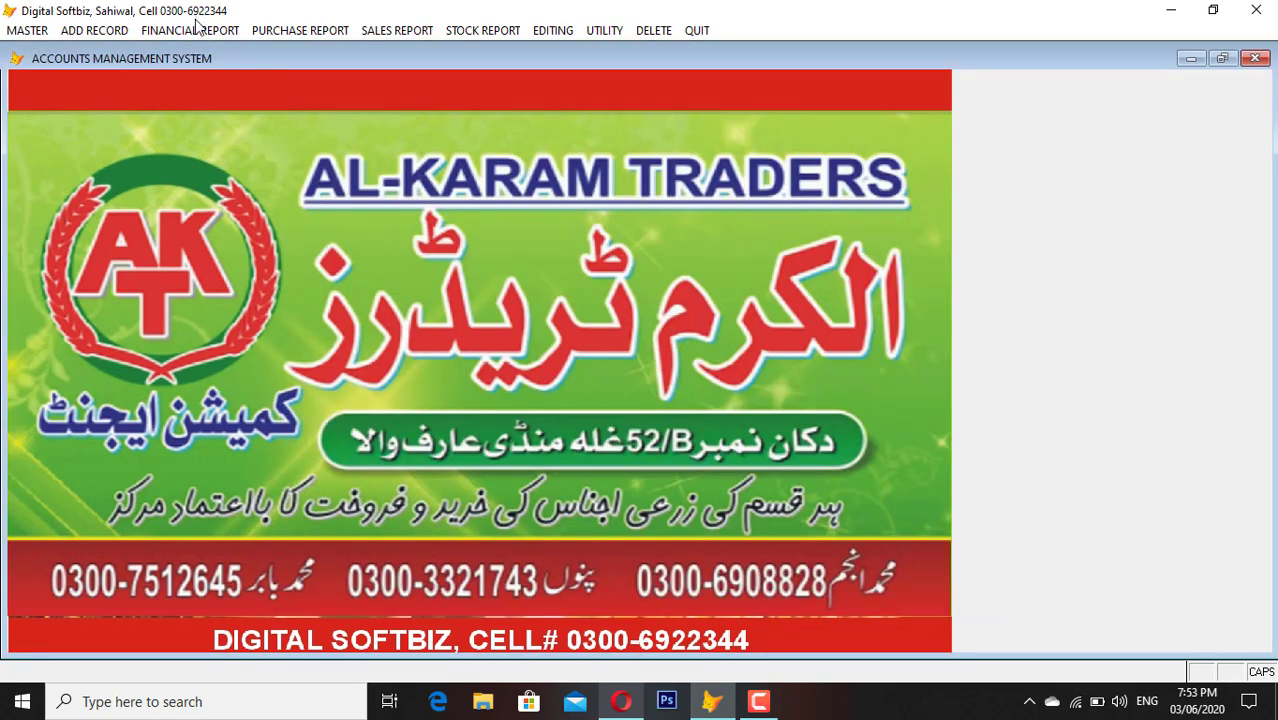
- Preview the cashbook of ledger 70-000 for 03 June 2020, check its receipts, payments and balance, and close the report
click(197, 29)
click(218, 87)
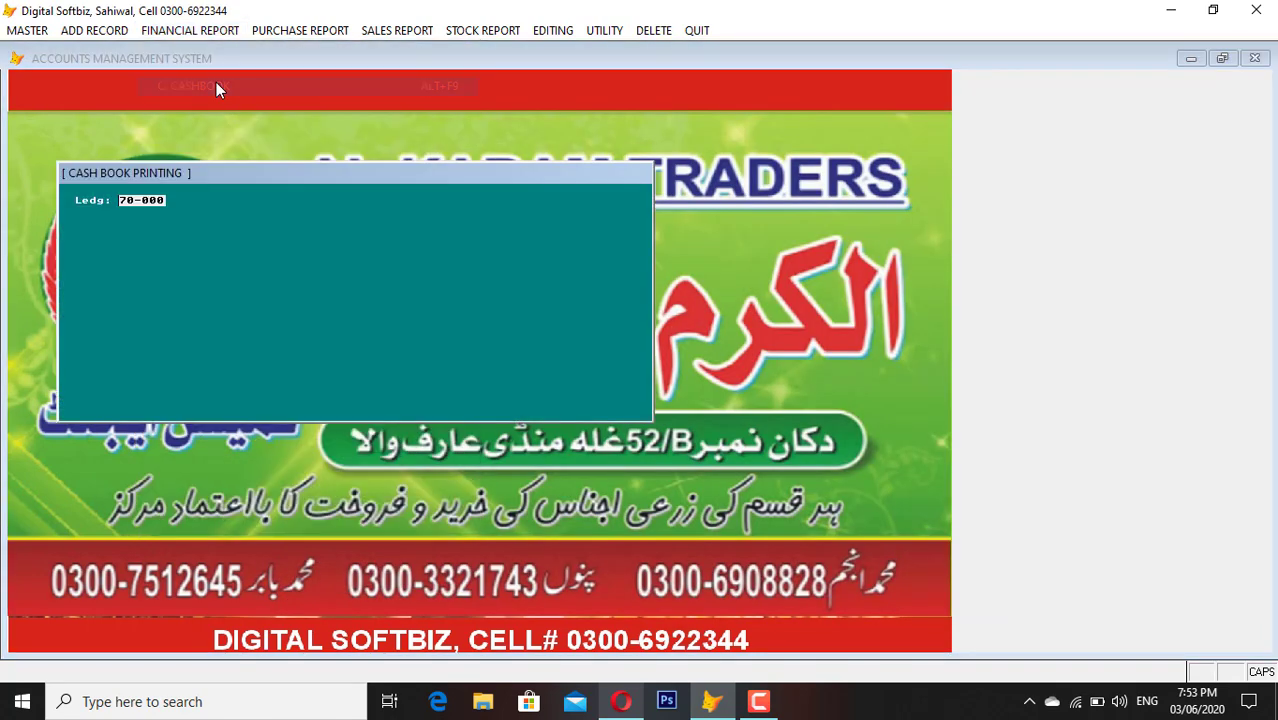
key(Return)
key(Return)
key(Return)
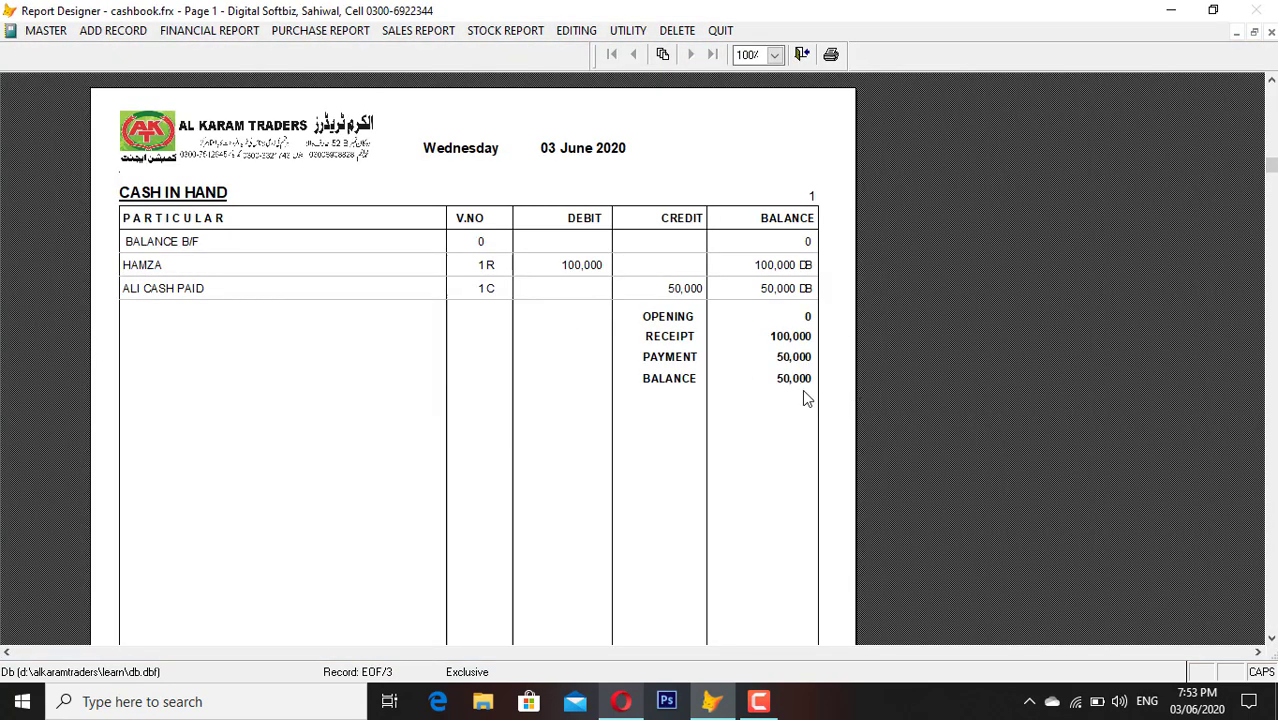
key(Escape)
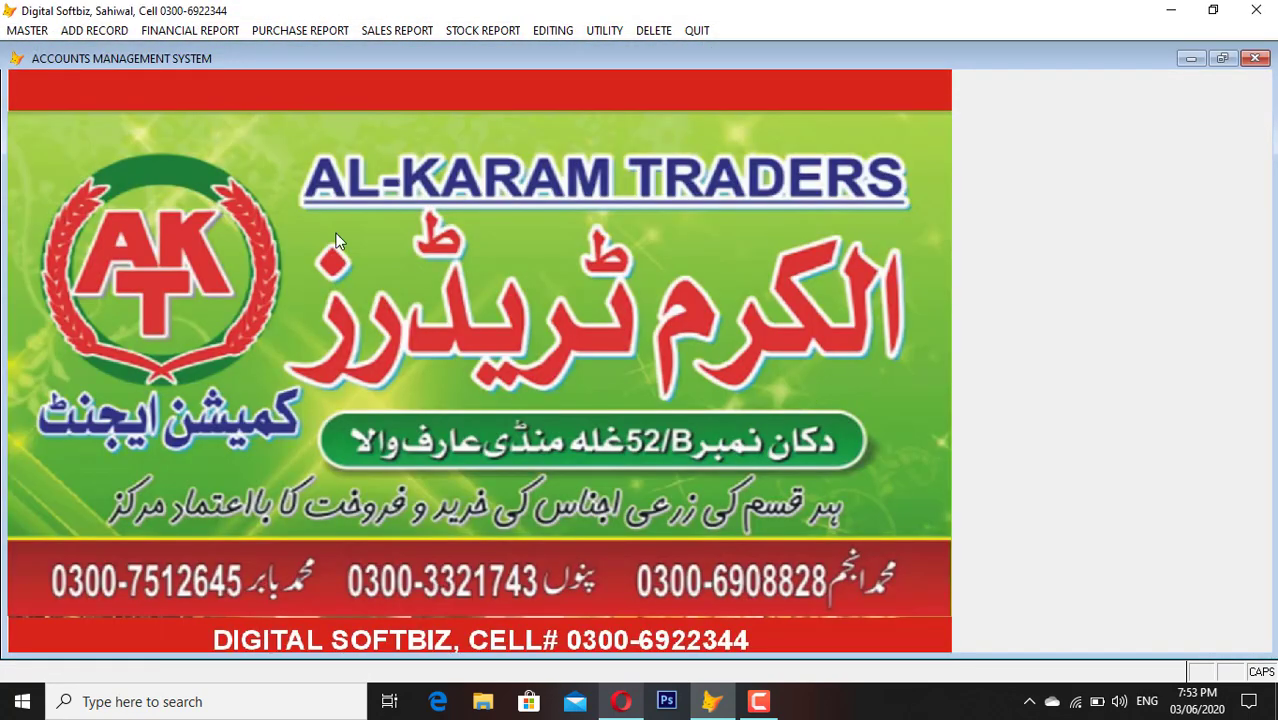
click(205, 35)
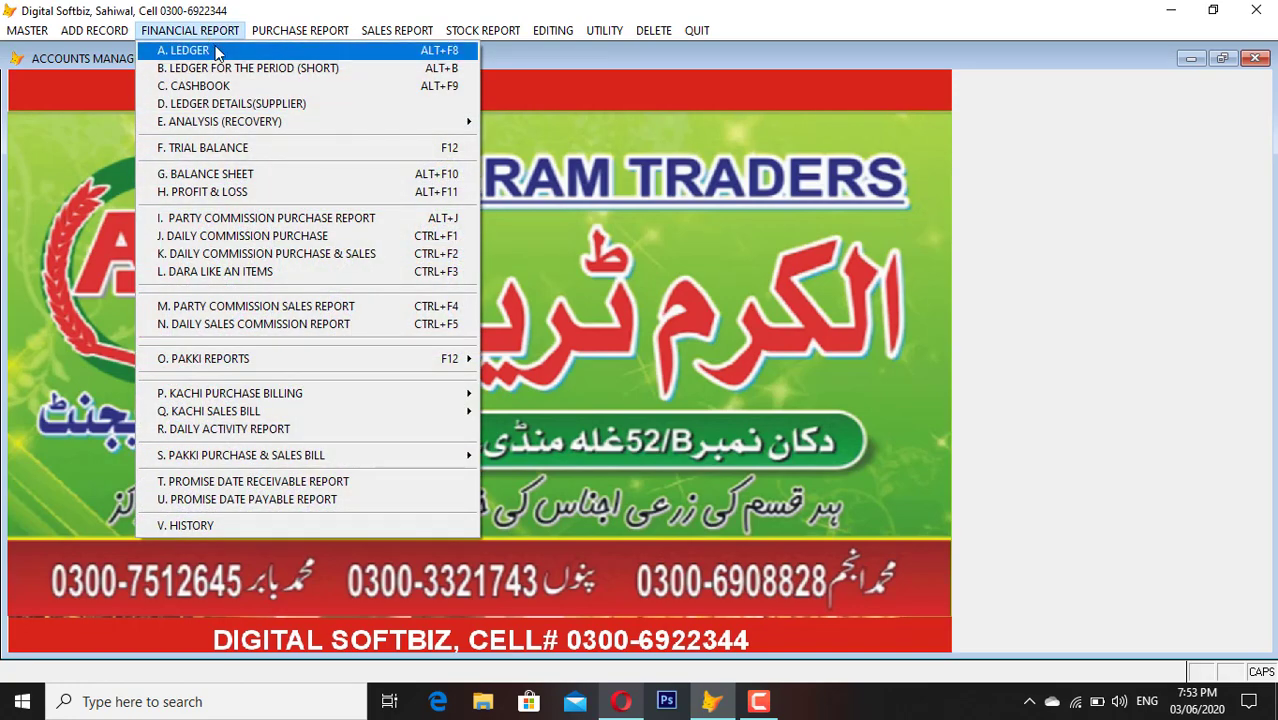
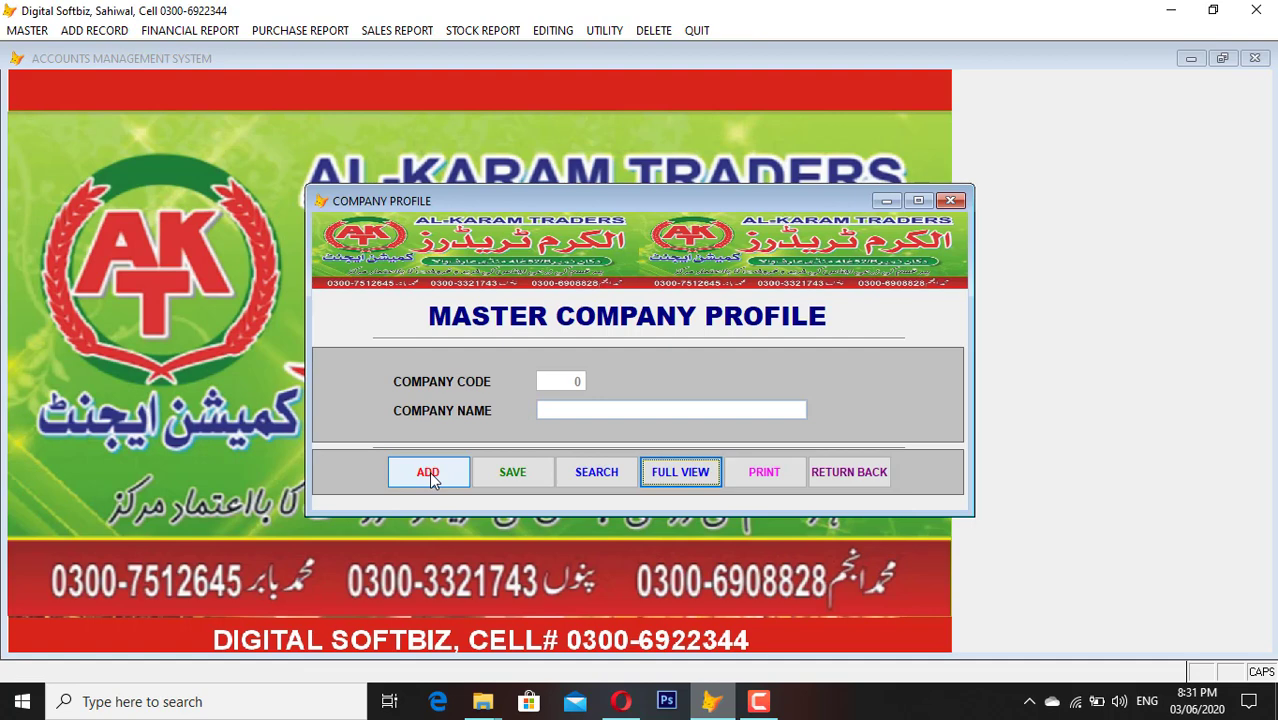
- Add a new company named ALKARAM to the master company profile, save it and close the form
click(429, 473)
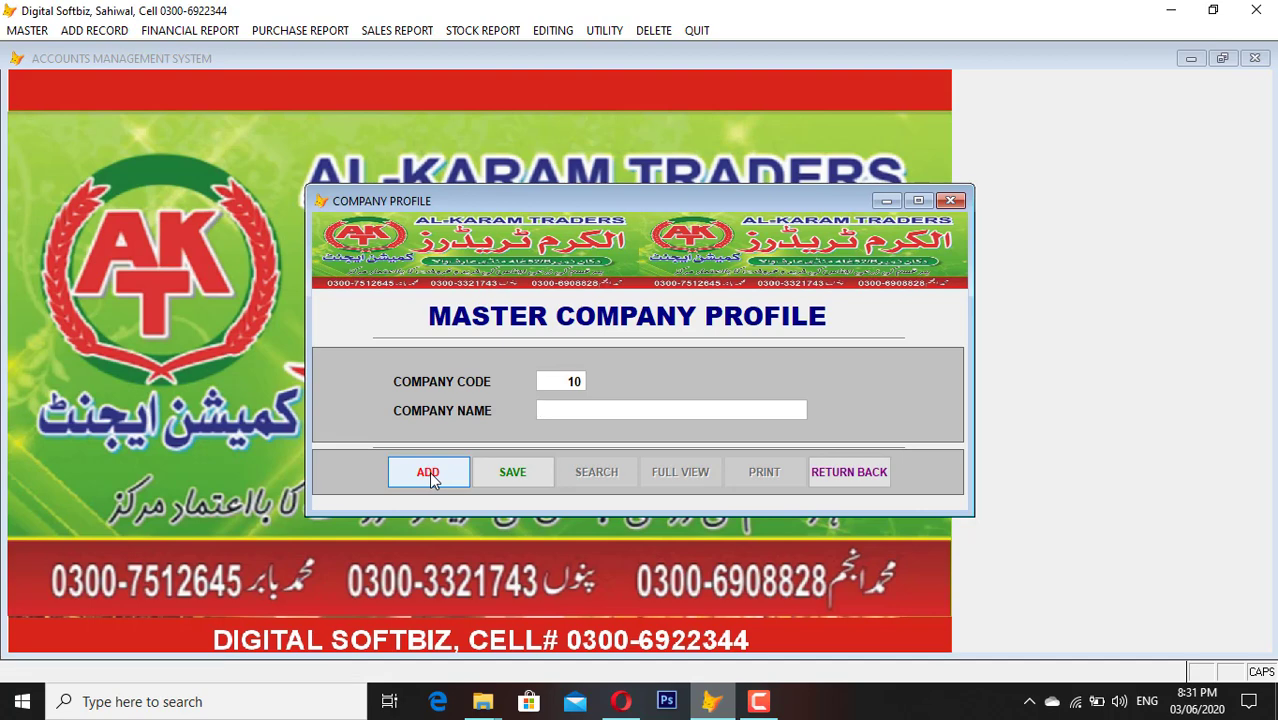
text(ALKARAM)
key(Return)
key(Return)
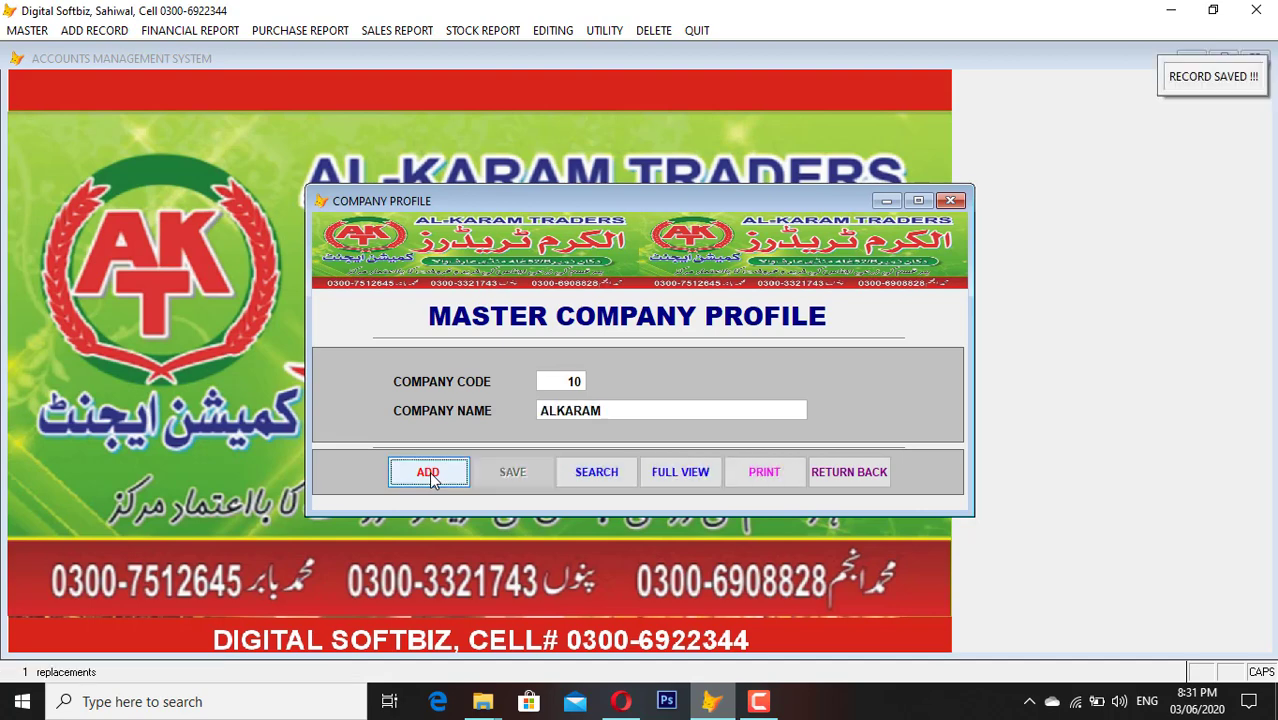
click(876, 471)
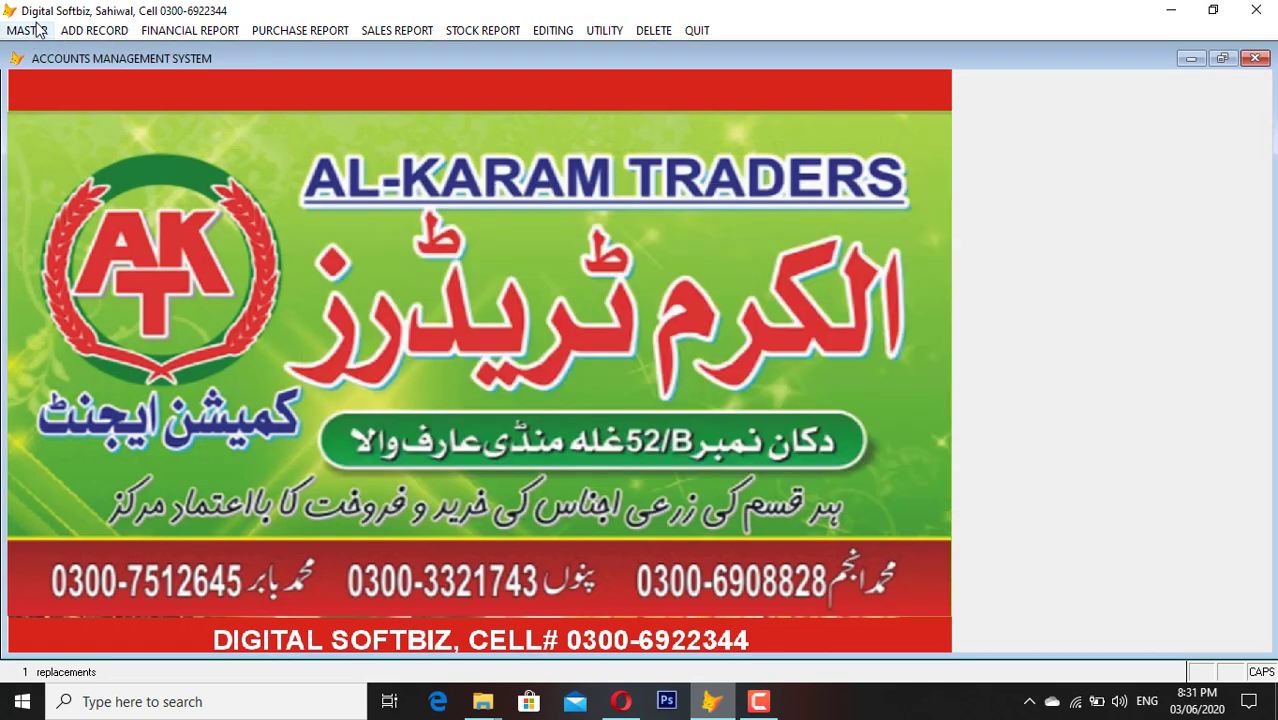
- Open the category products profile and review the full list of existing categories
click(37, 30)
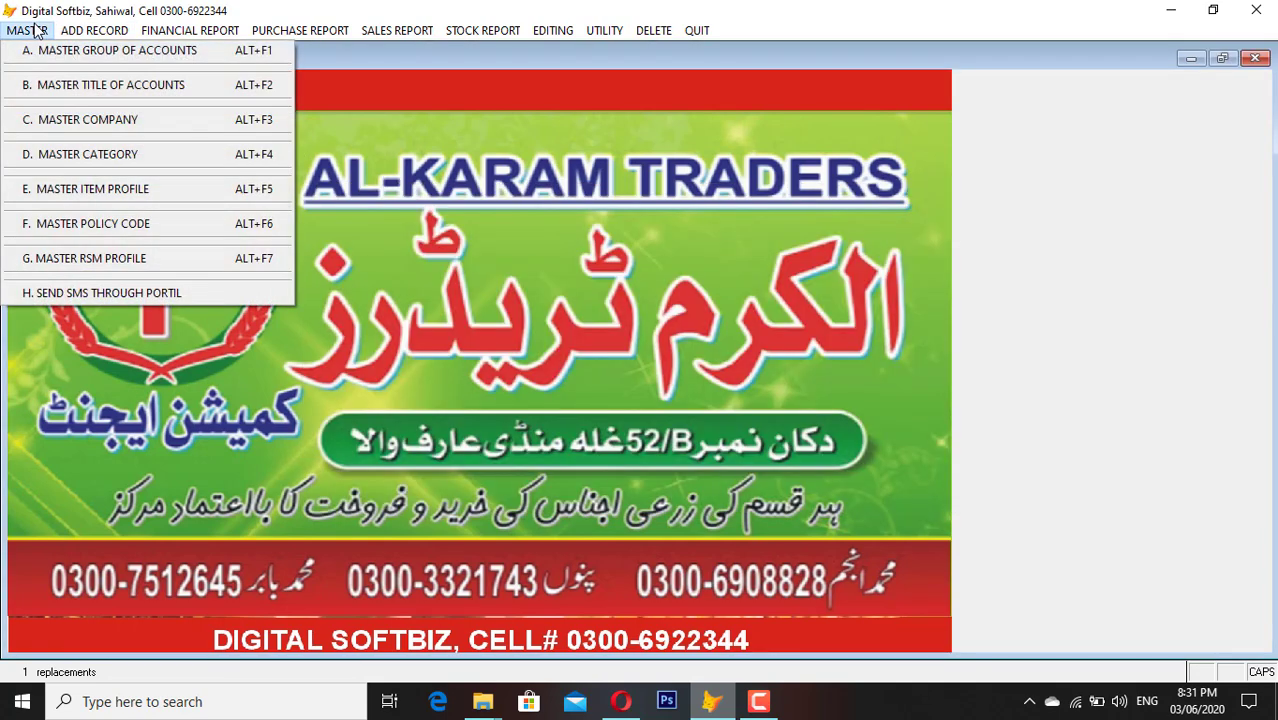
click(120, 158)
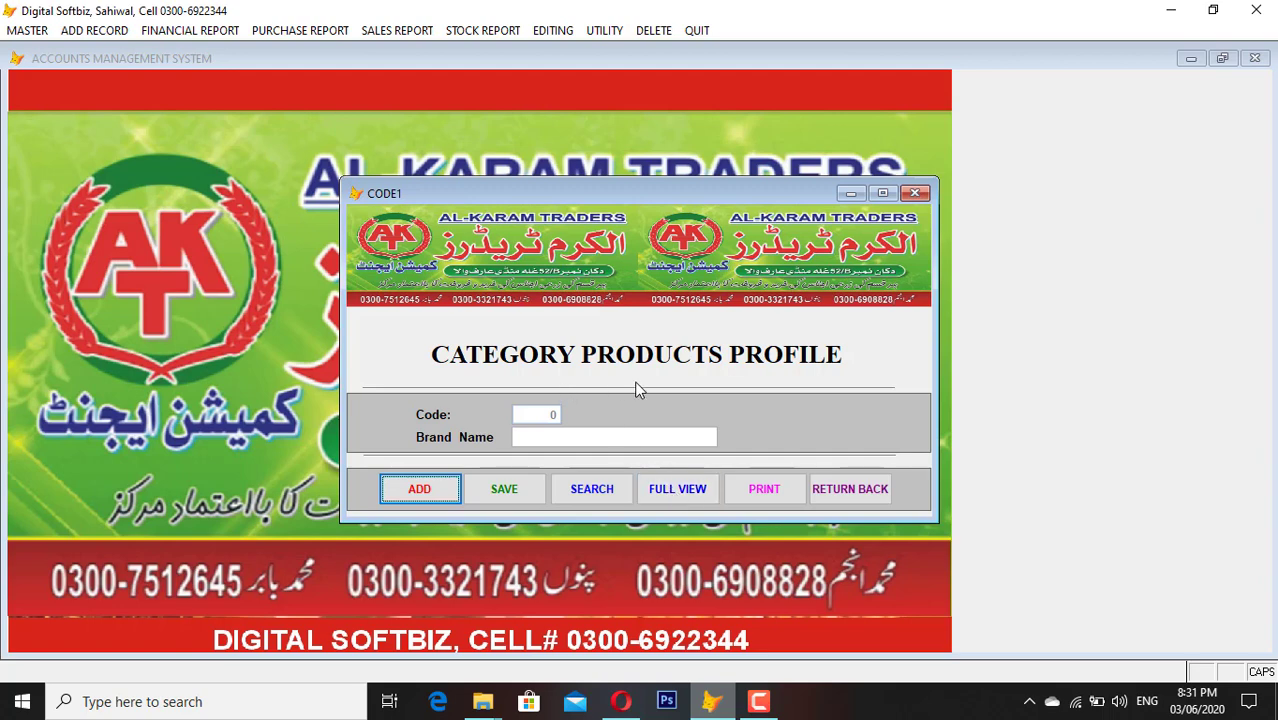
click(682, 488)
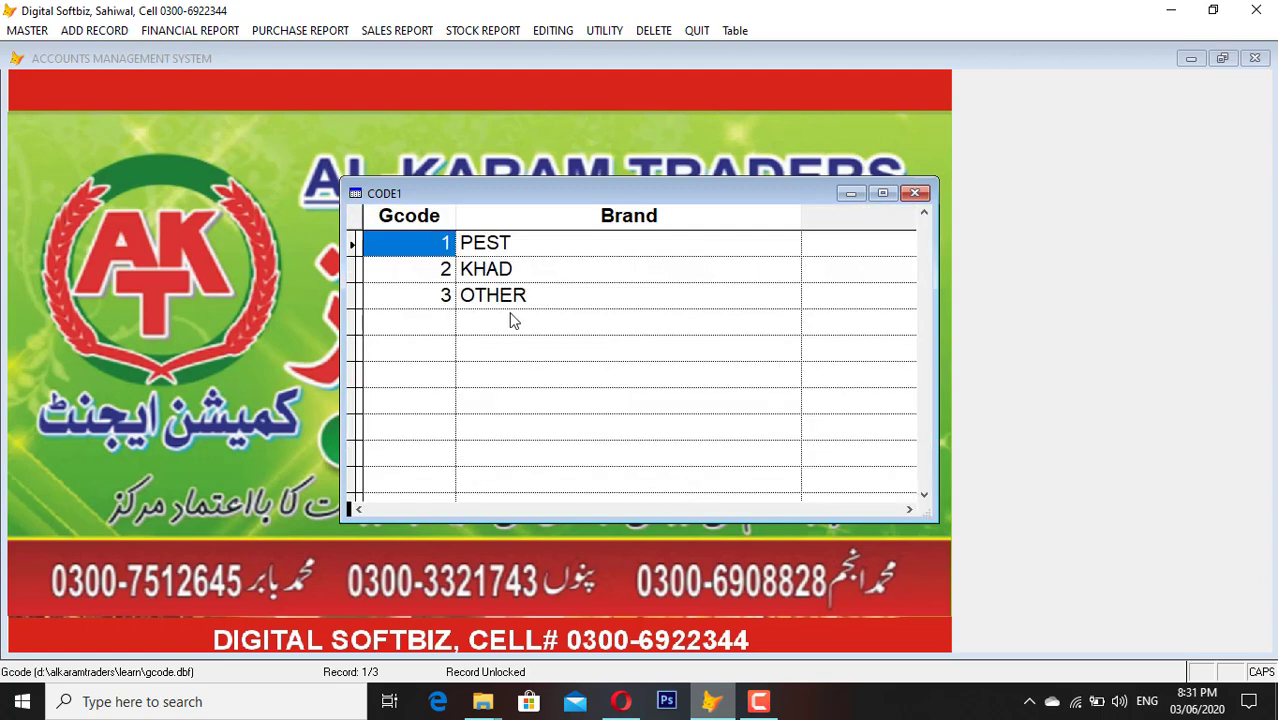
click(521, 244)
click(522, 268)
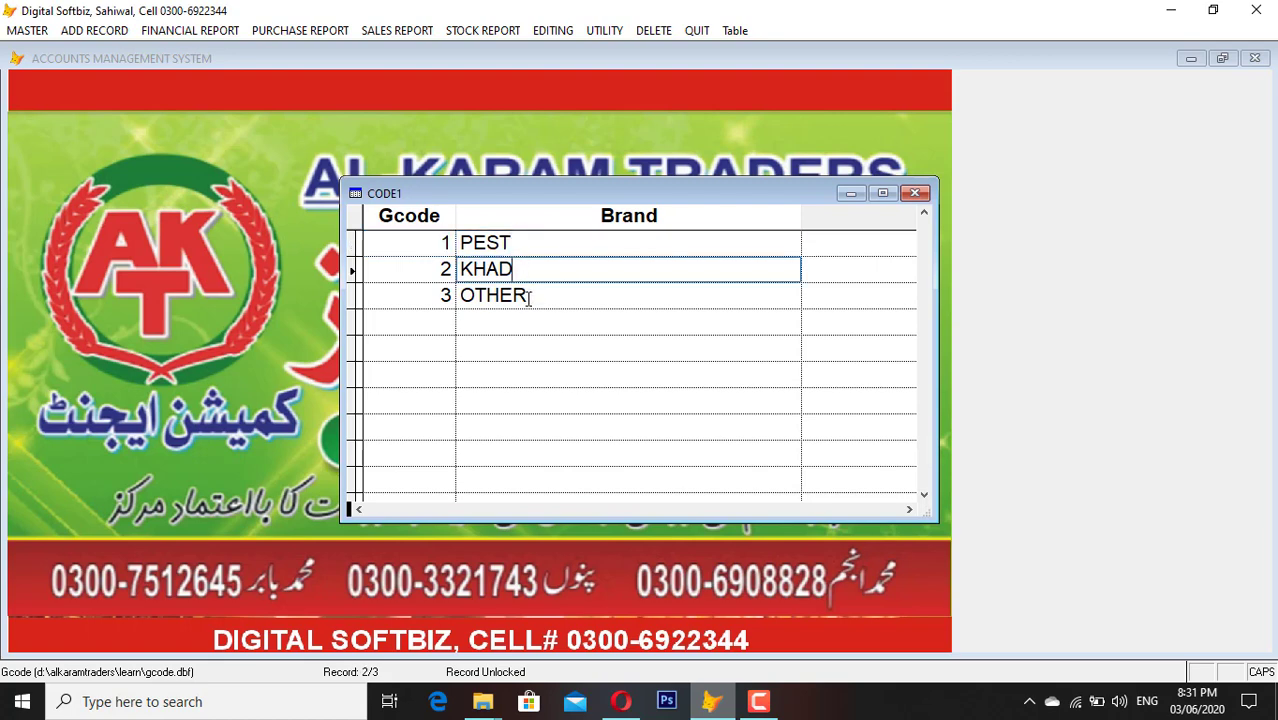
click(530, 296)
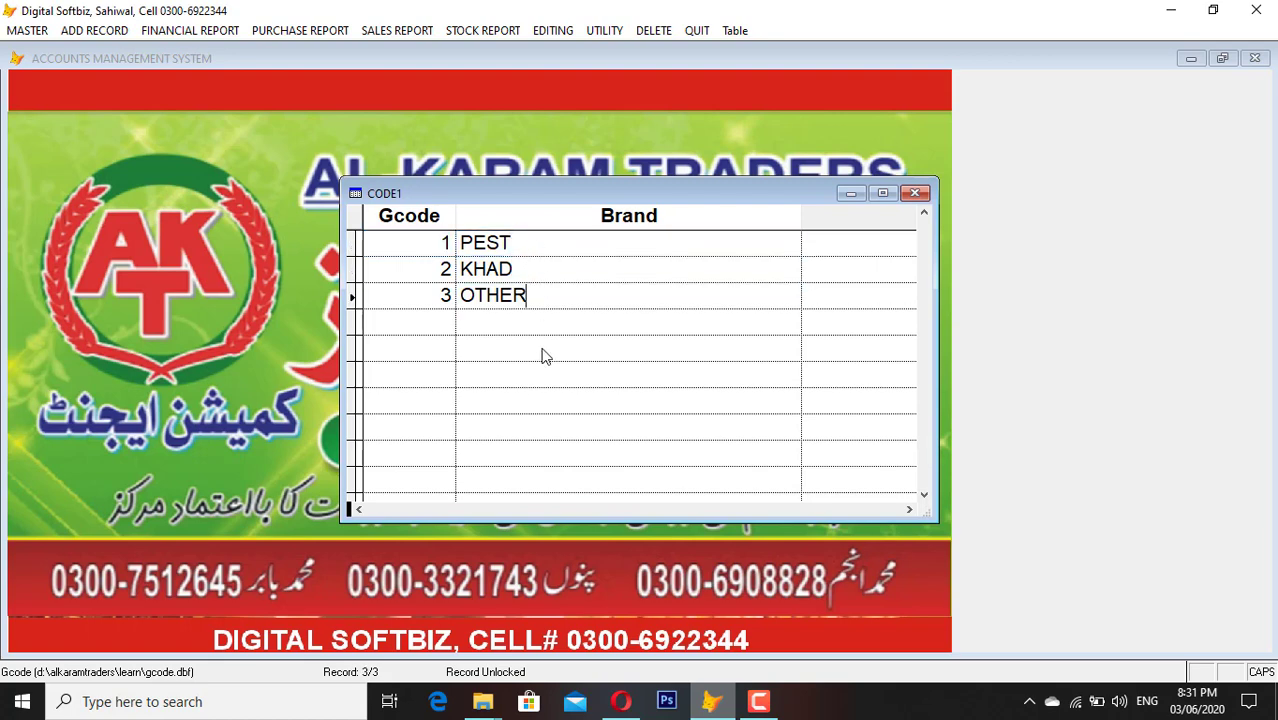
key(Escape)
- Add a new product category with the brand name MAIZ, save it and close the form
click(441, 489)
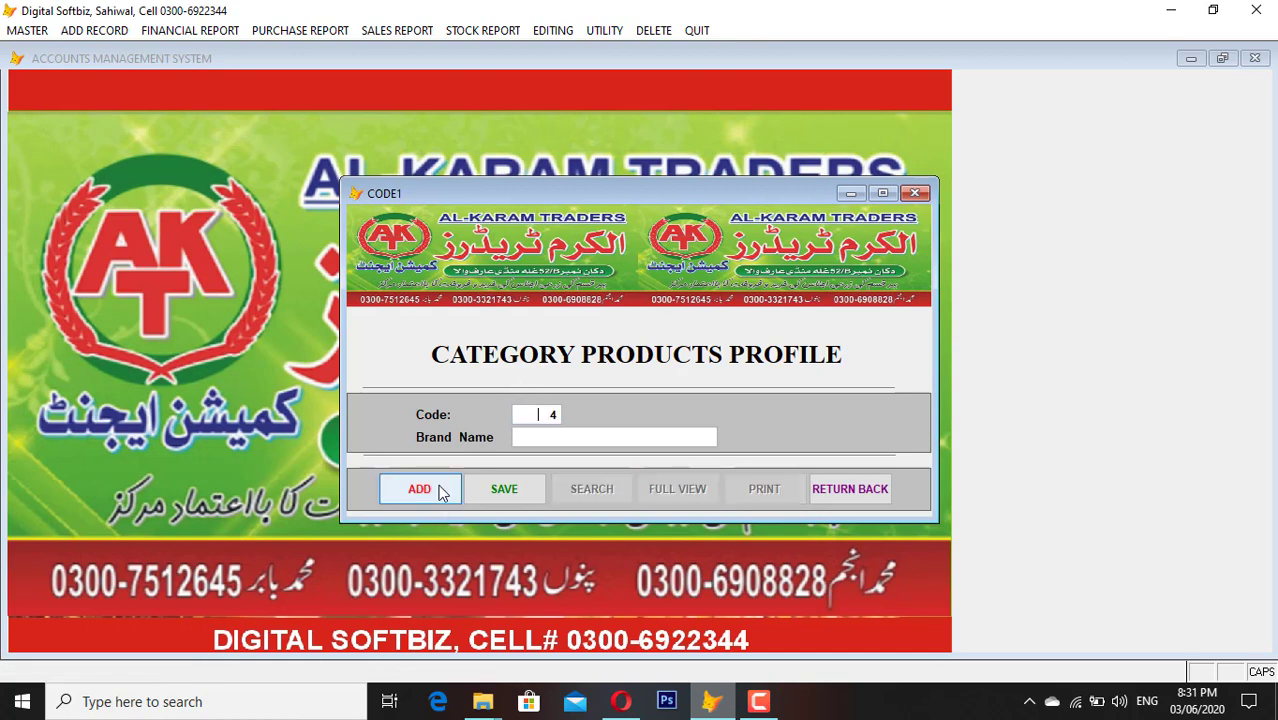
click(566, 440)
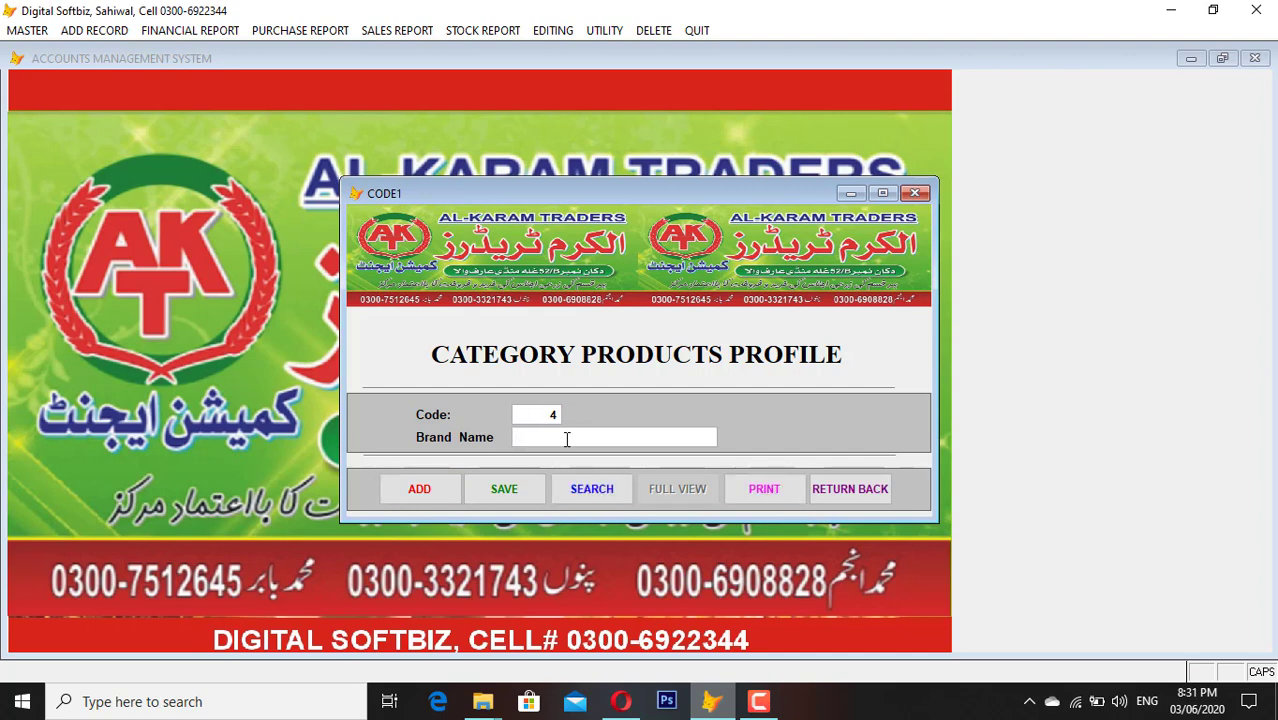
text(MAIZ)
key(Tab)
key(Return)
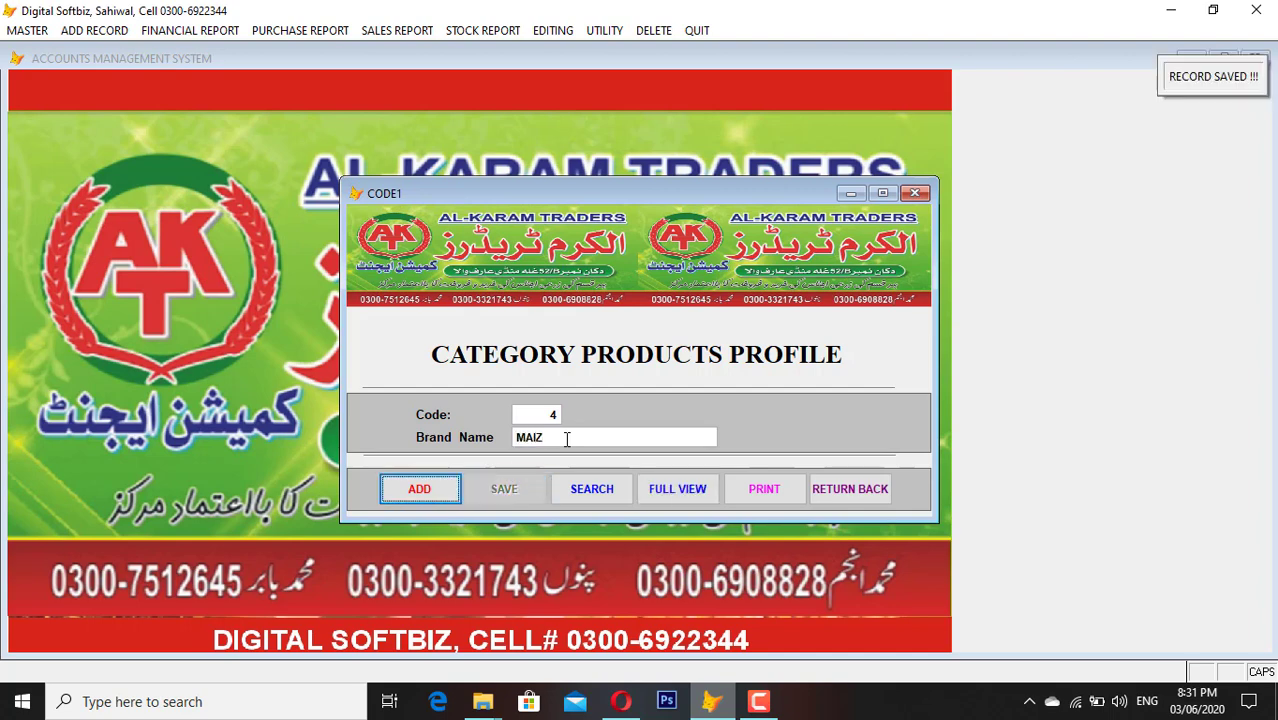
click(810, 486)
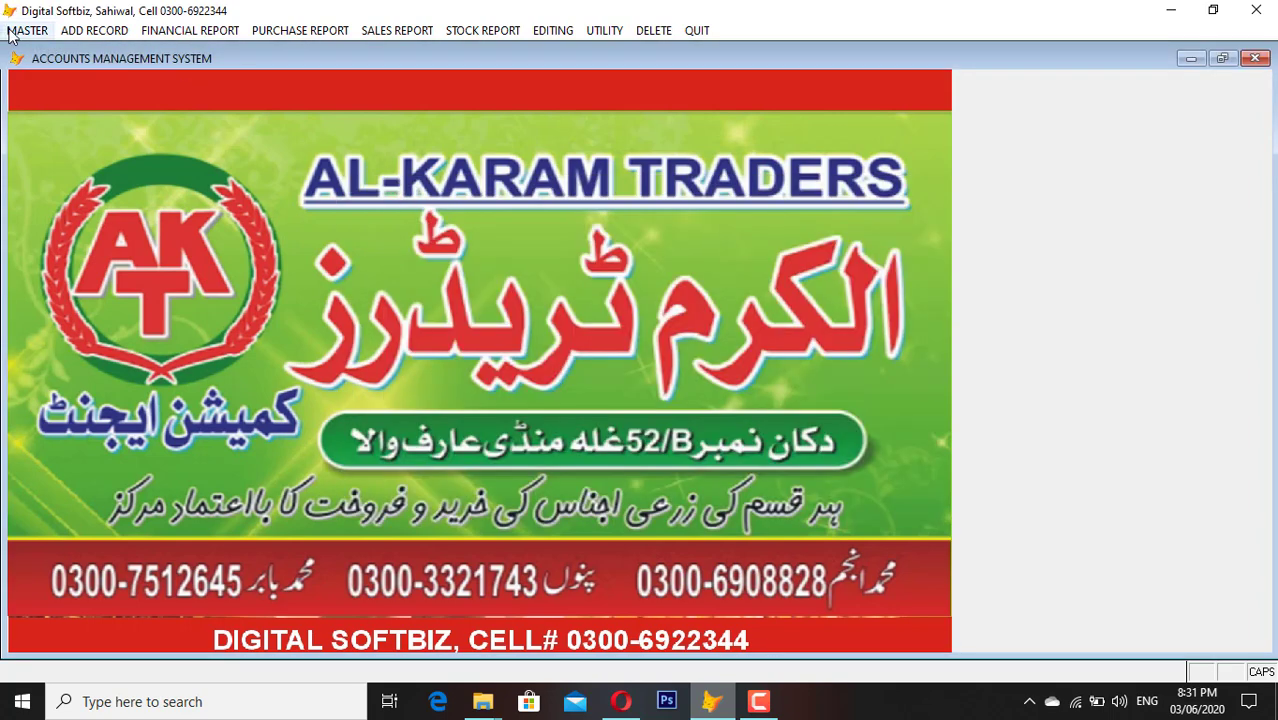
- Start a new item in the master item profile with the product name MAIZ and packing BAGS
click(27, 30)
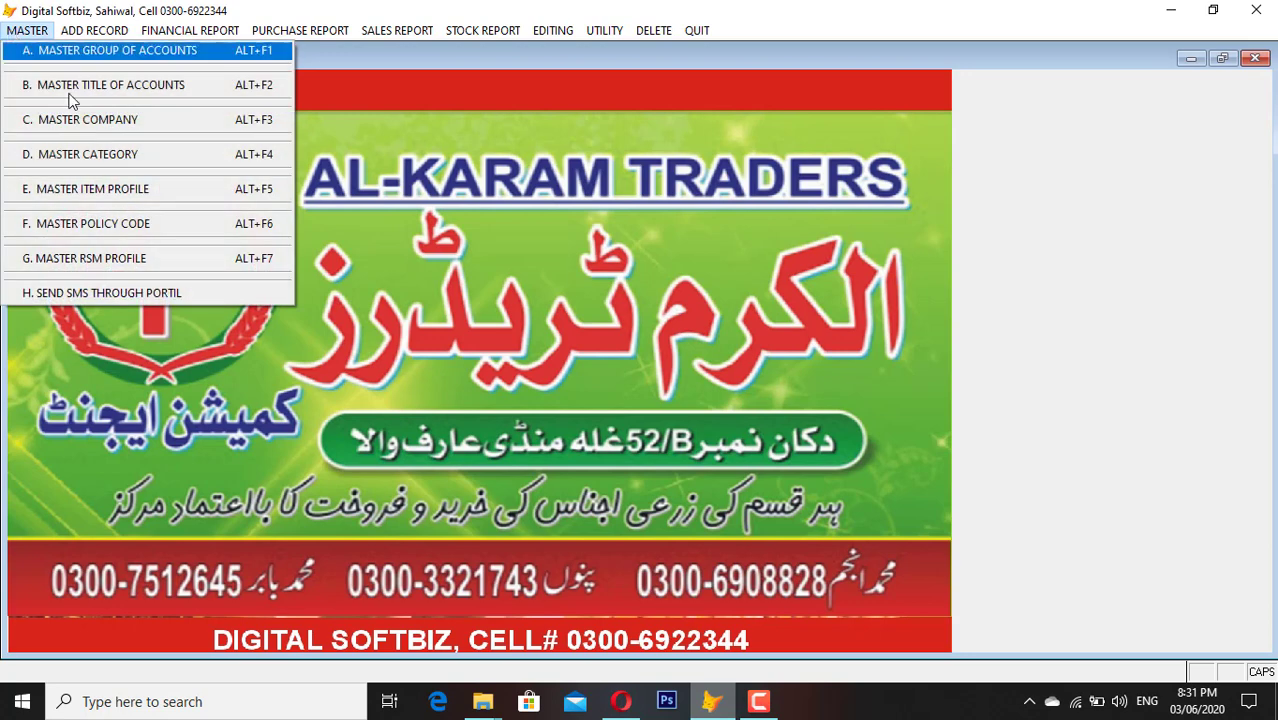
click(133, 189)
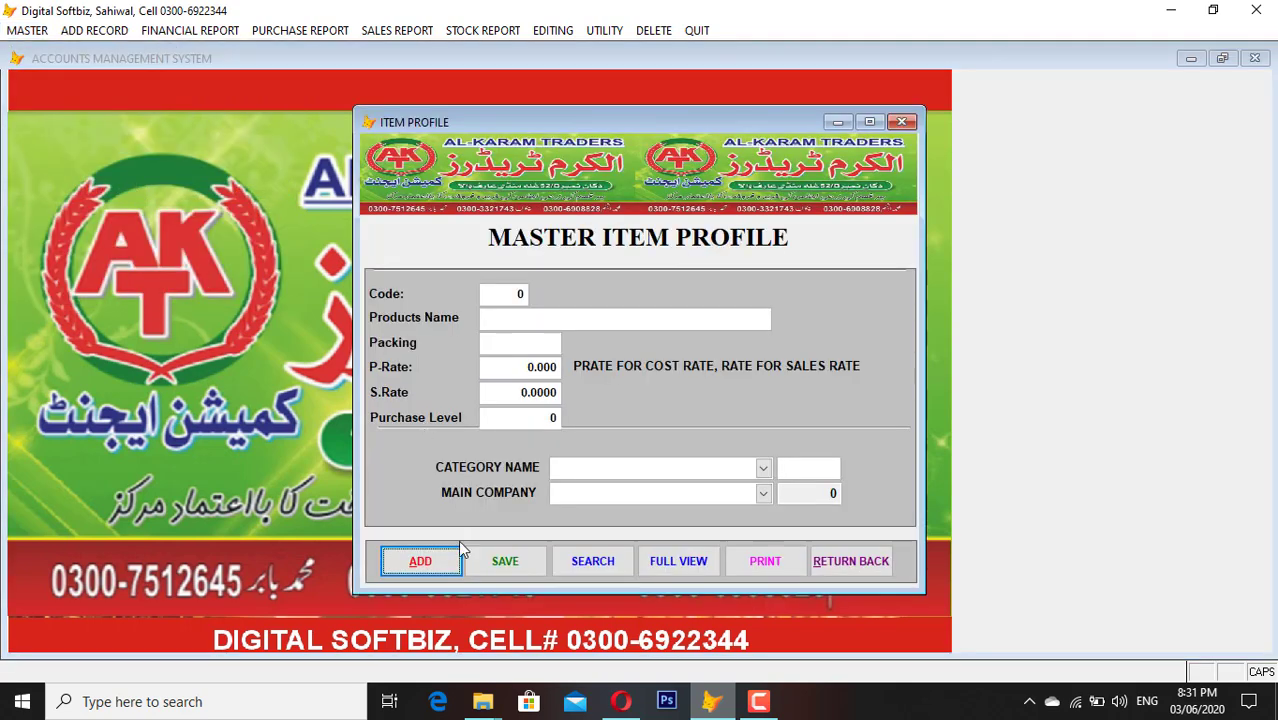
click(428, 563)
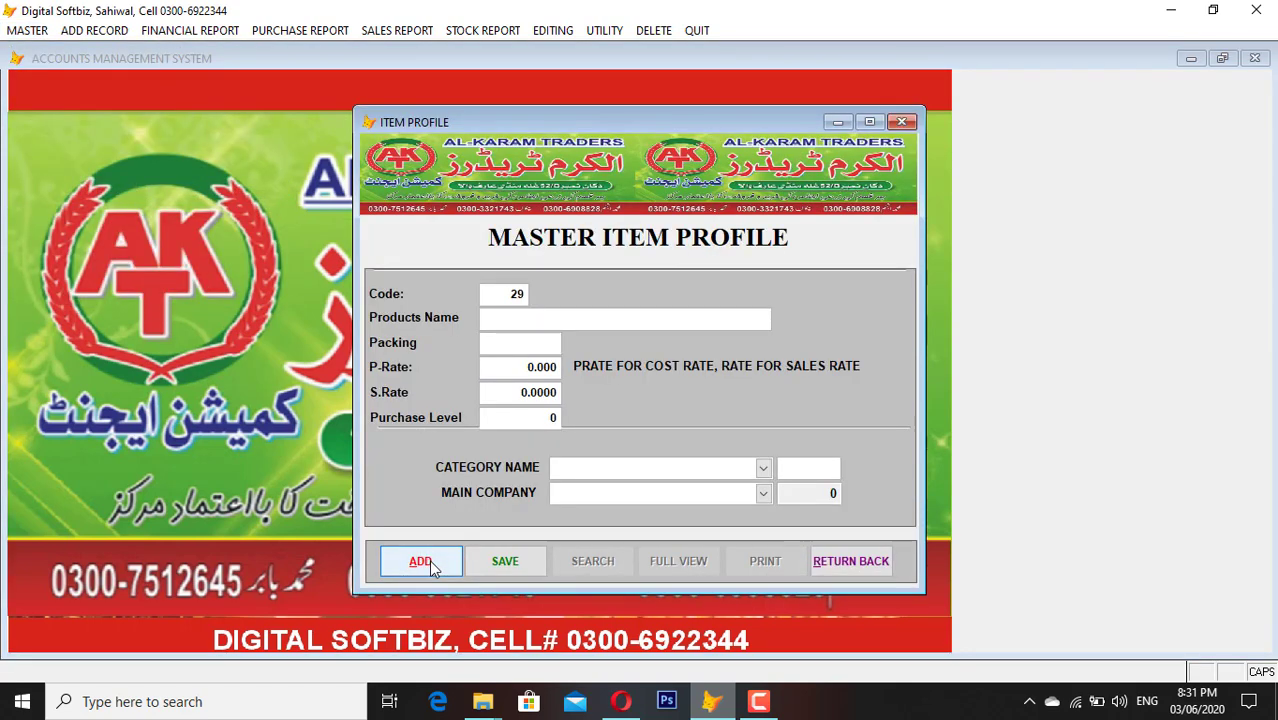
text(MAIZ)
key(Return)
text(BAGS)
key(Return)
- Set the item's purchase rate to 200, sales rate to 400 and purchase level to 10, and assign it the category MAIZ
text(20)
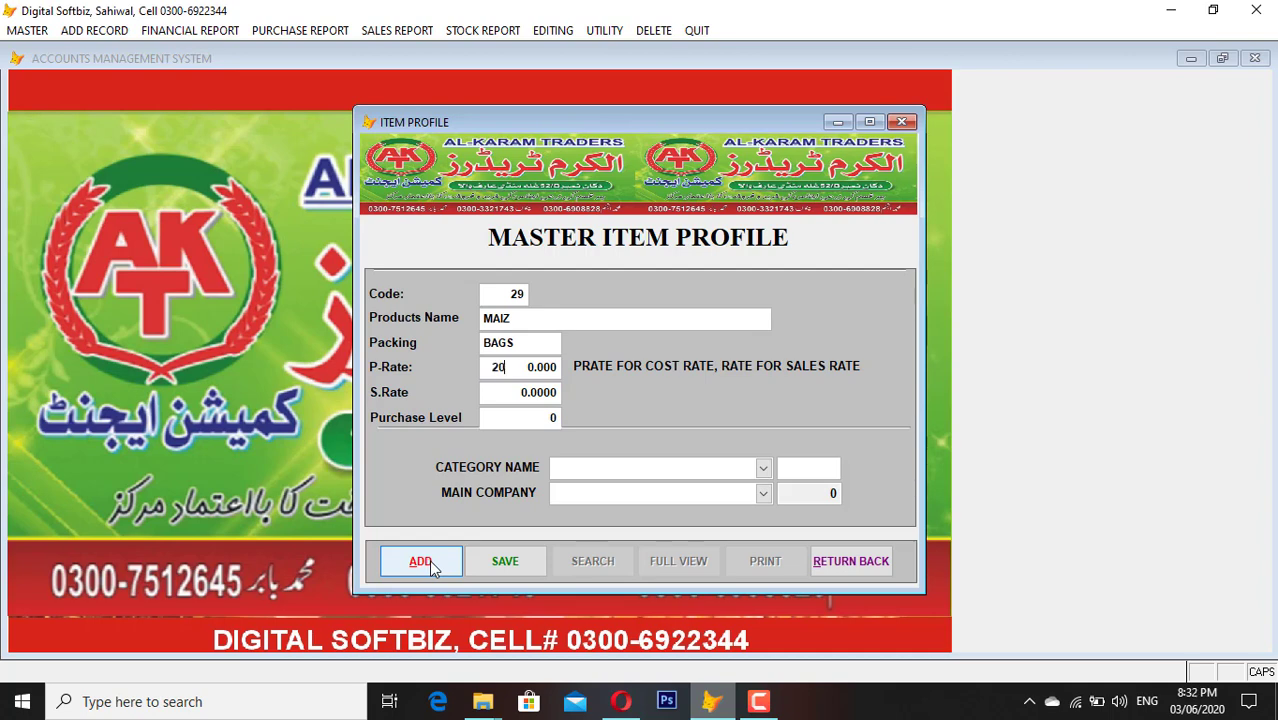
text(0)
key(Return)
text(400)
key(Return)
text(10)
key(Return)
click(763, 467)
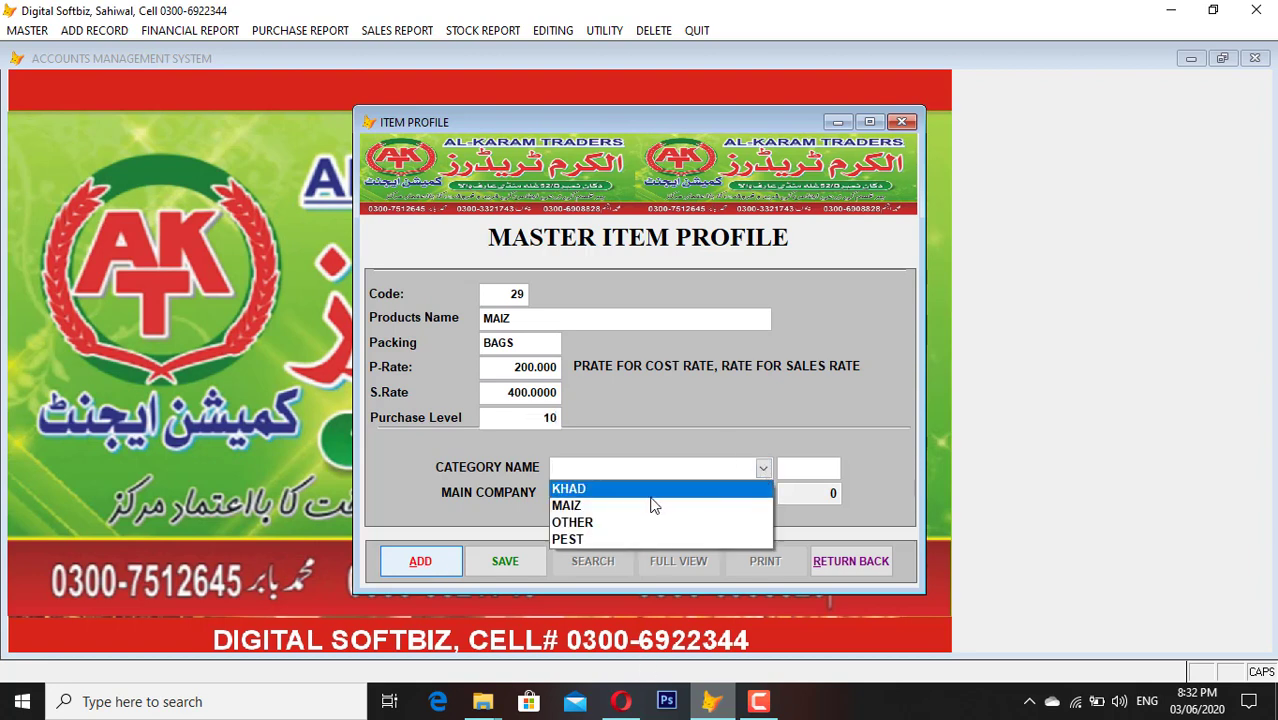
click(596, 506)
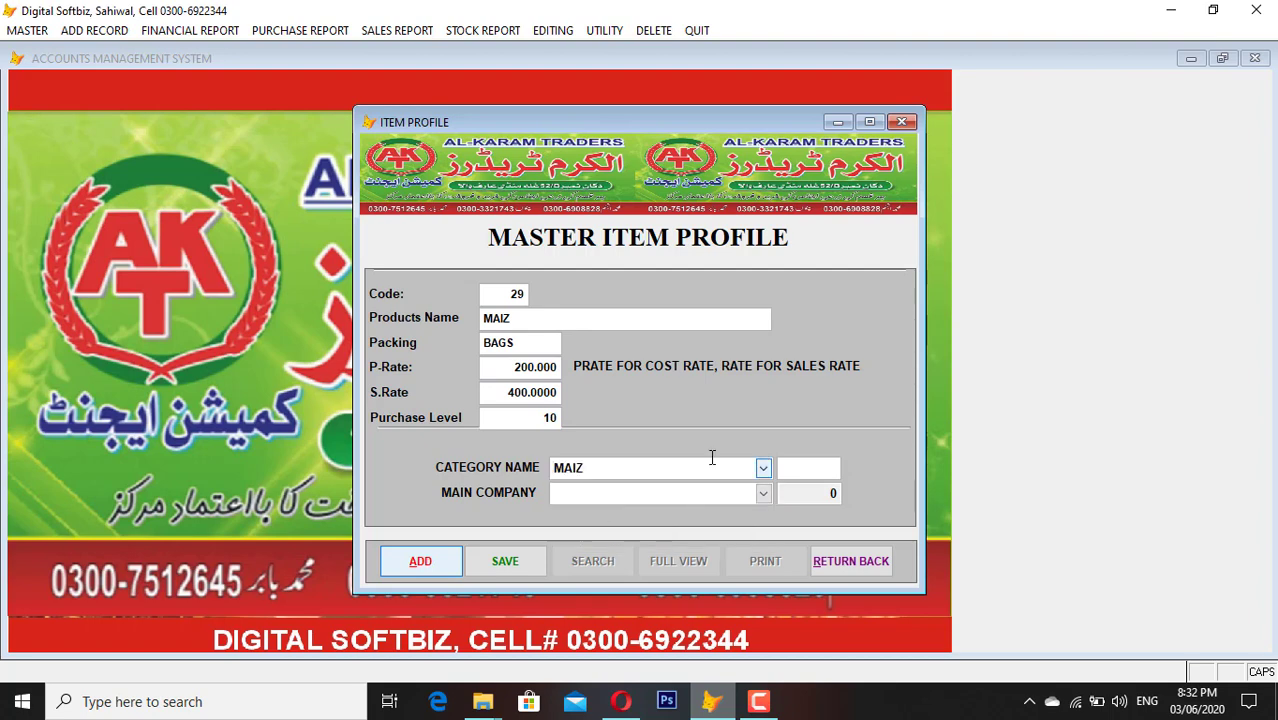
- Assign the main company ALKARAM to the MAIZ item, save the item record and close the item profile
key(Return)
key(Return)
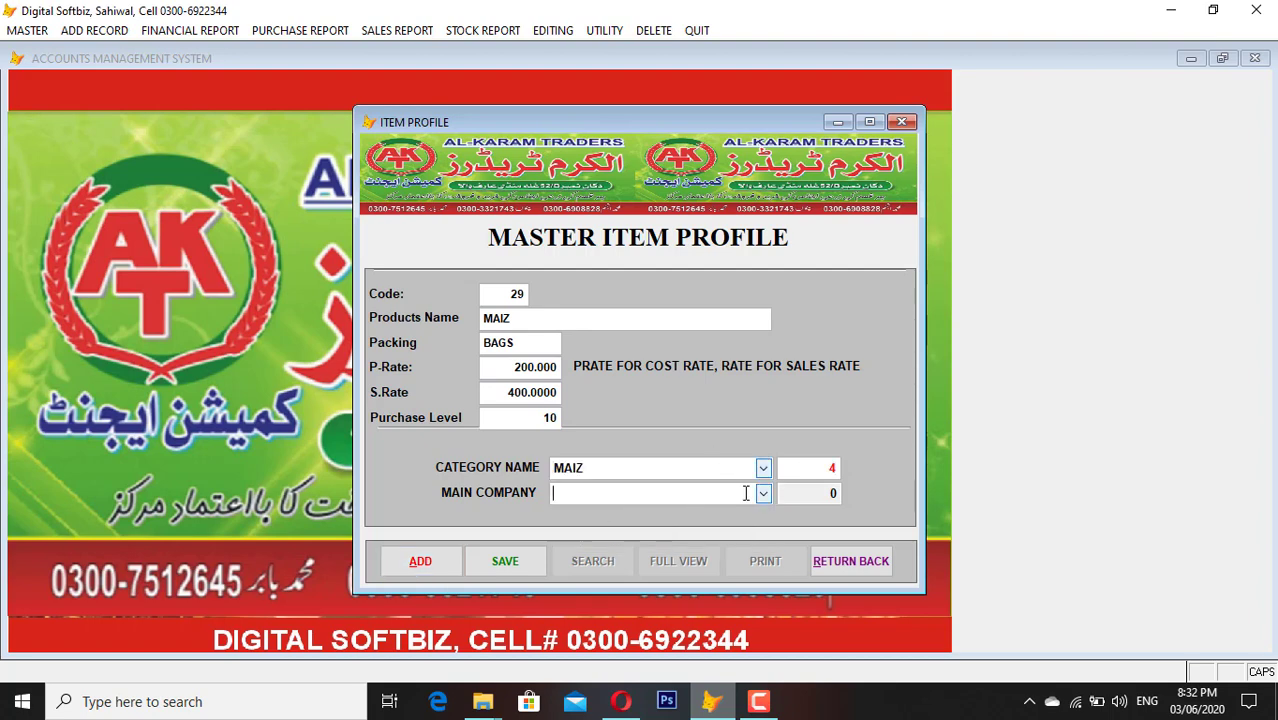
click(763, 493)
click(697, 514)
key(Return)
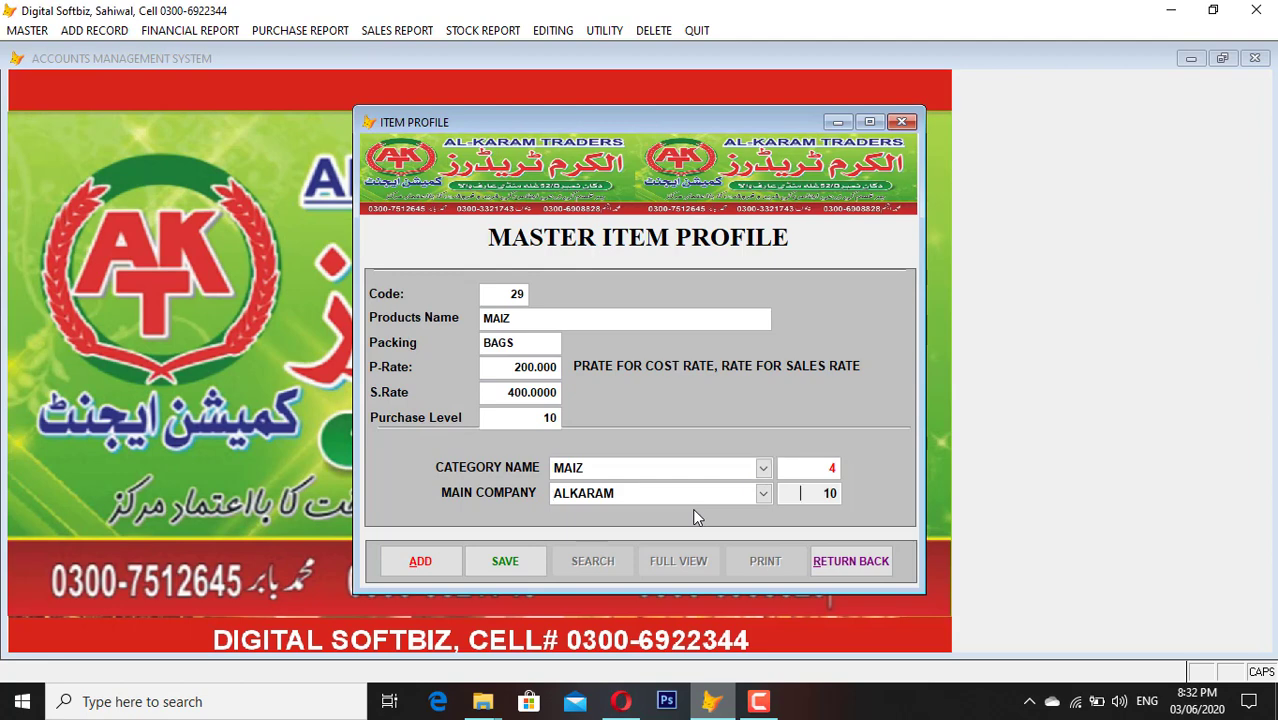
key(Return)
key(Return)
click(845, 565)
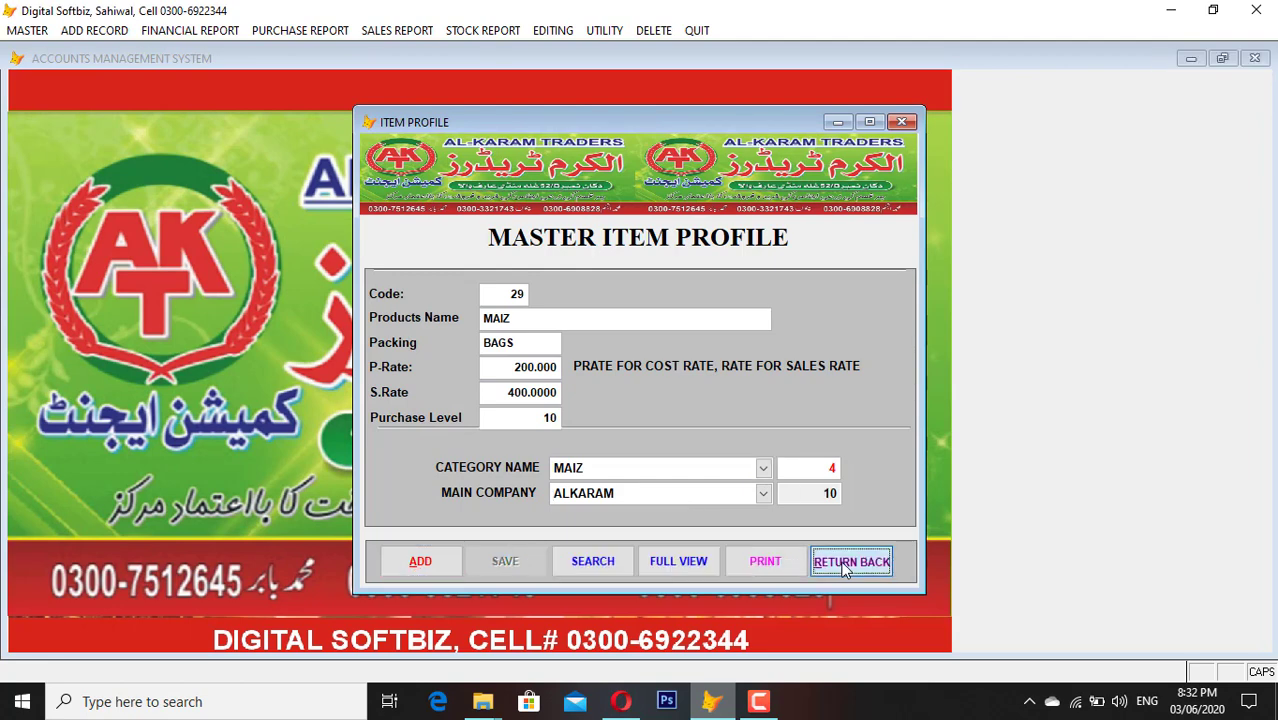
- Open the commission purchase entry form to view its fields and close it without entering a bill
click(27, 30)
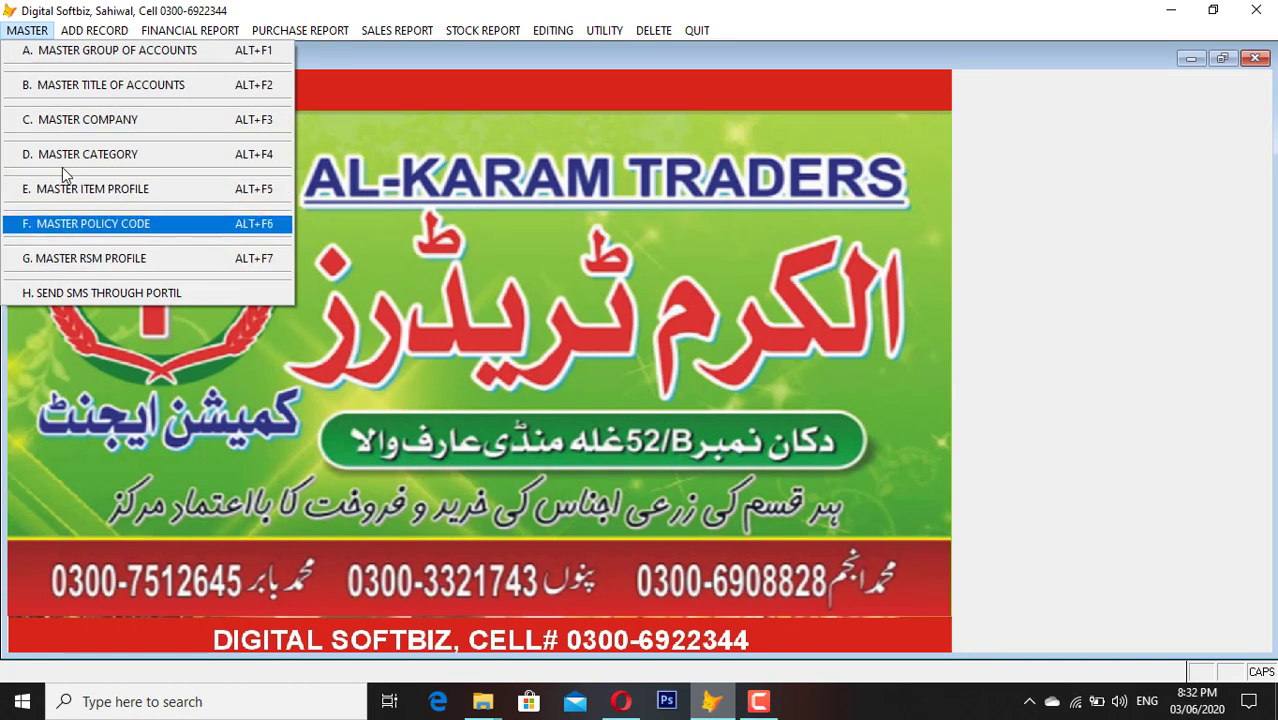
mouse_move(90, 30)
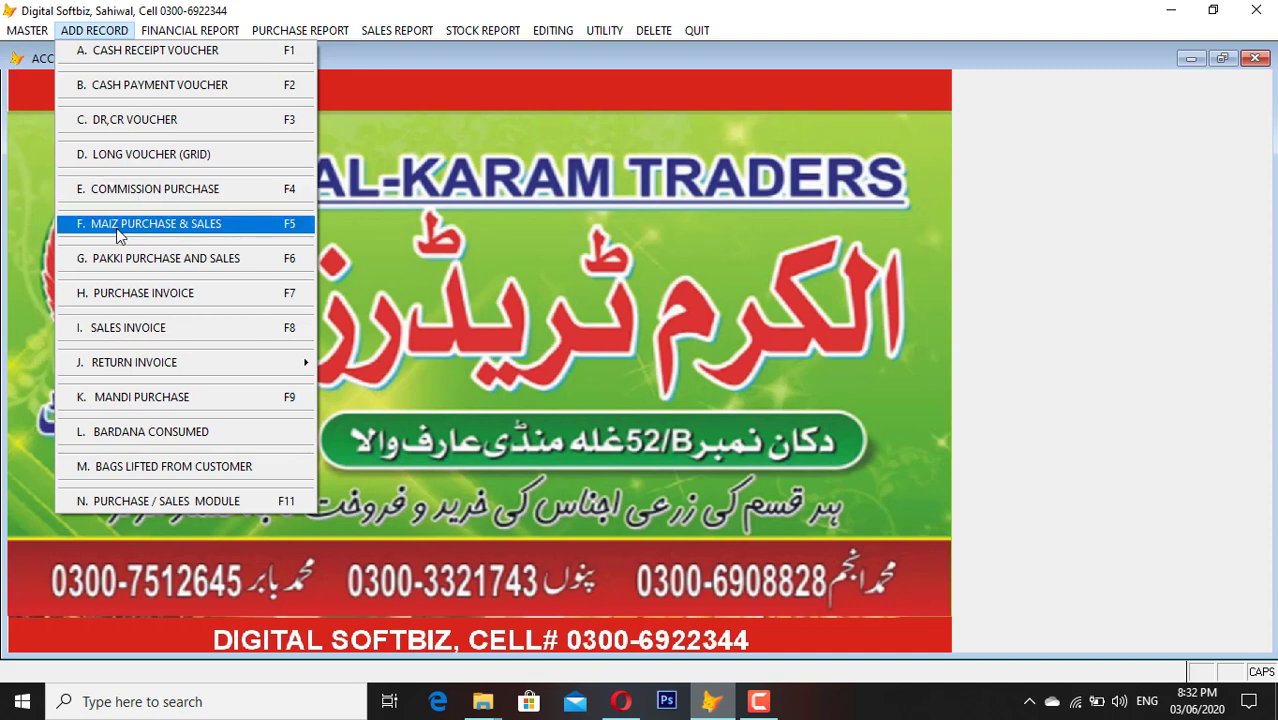
click(145, 188)
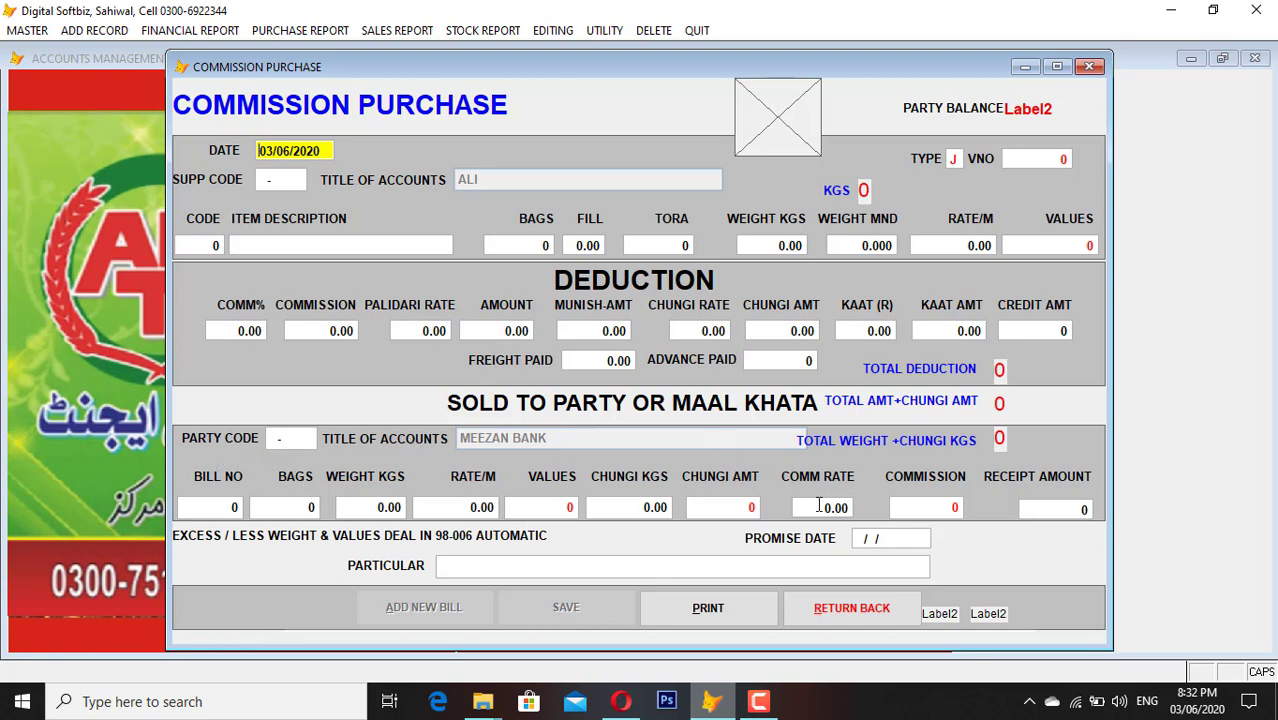
click(887, 617)
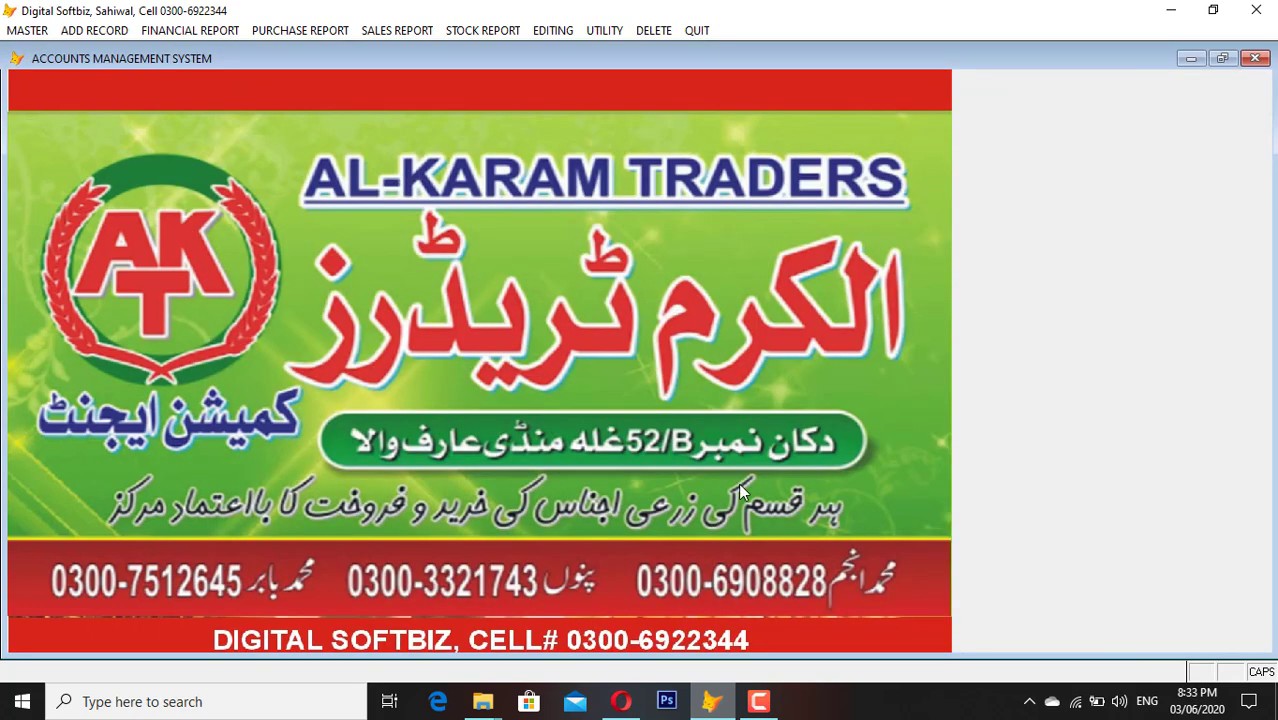
- Open a purchase invoice from the purchase and sales module and accept the date 03/06/2020
click(90, 31)
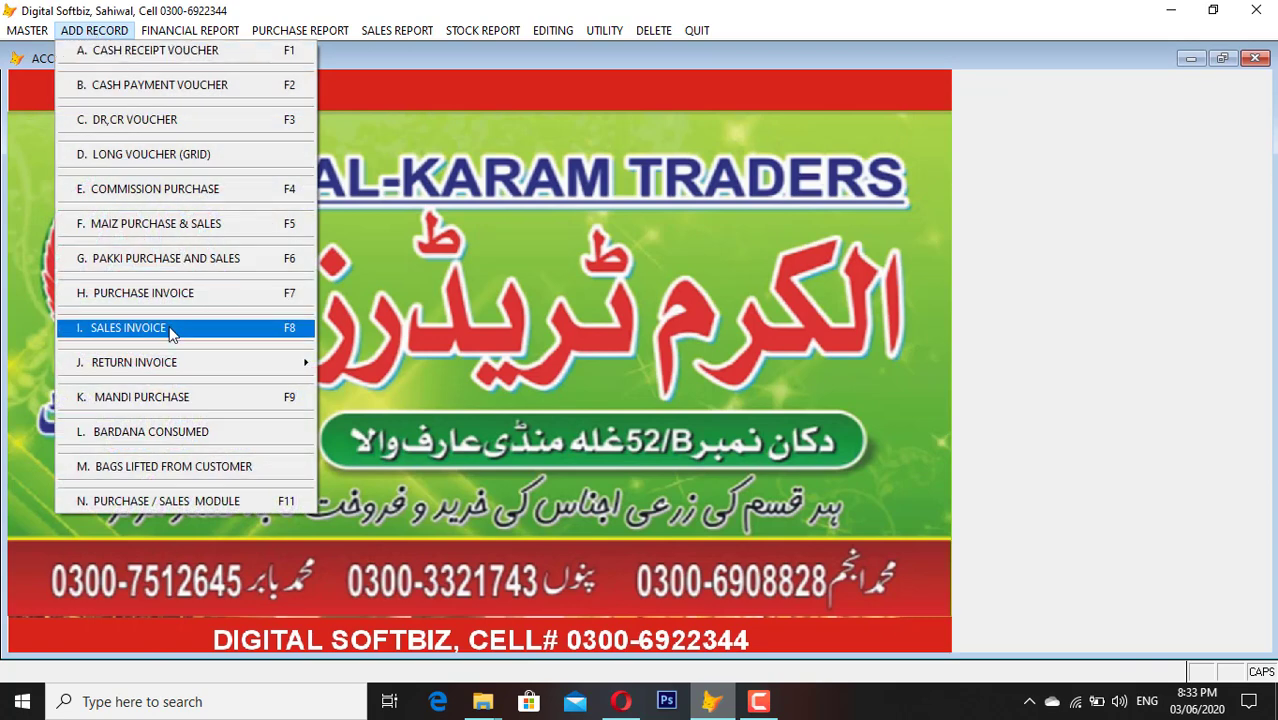
click(210, 508)
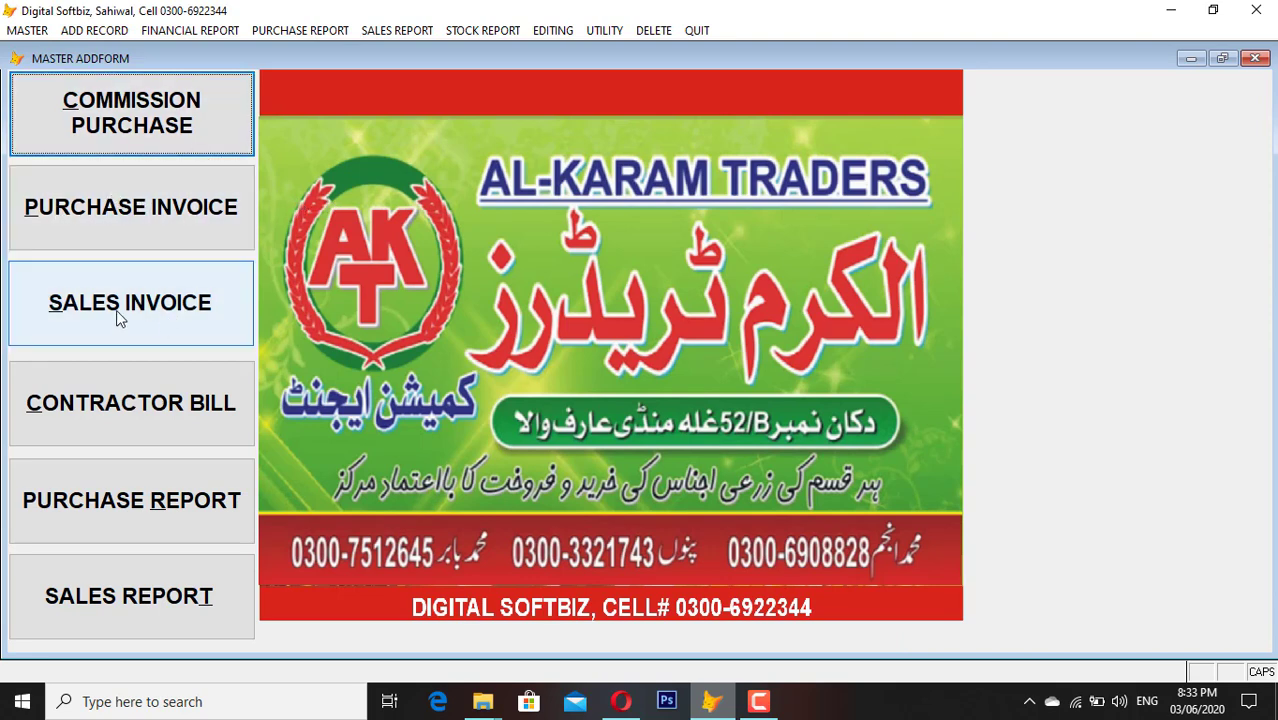
click(158, 210)
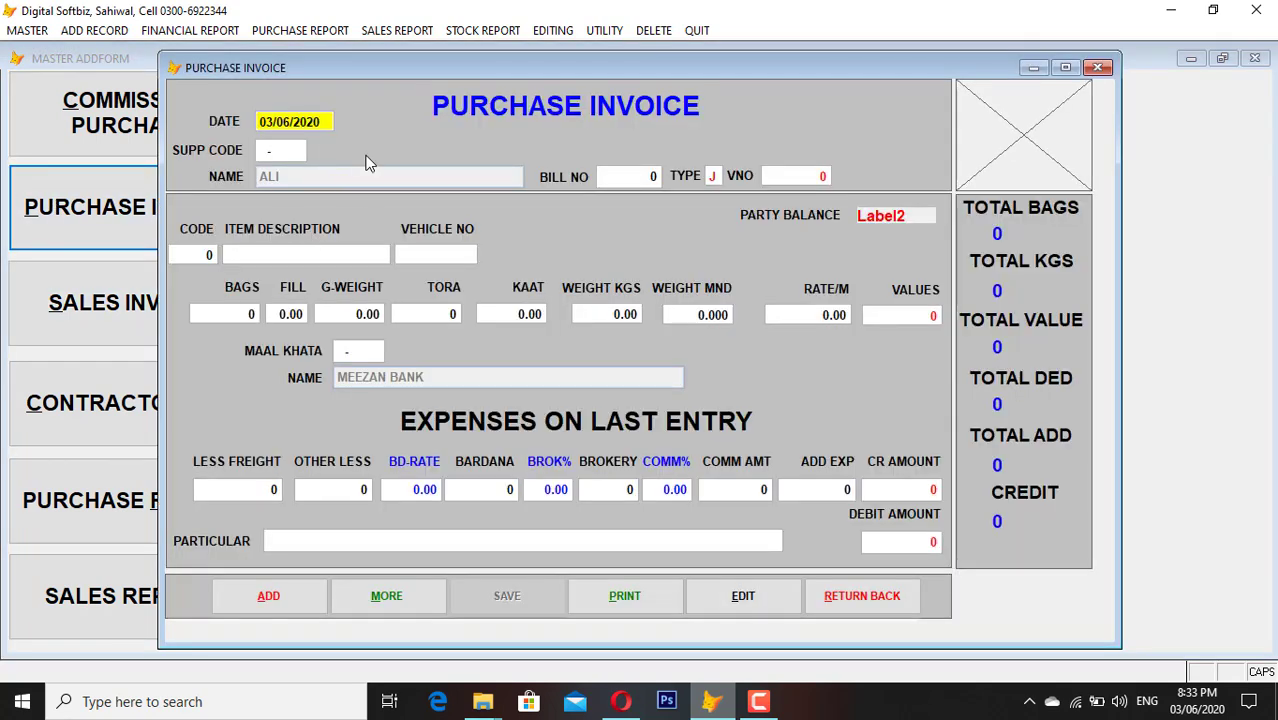
key(Return)
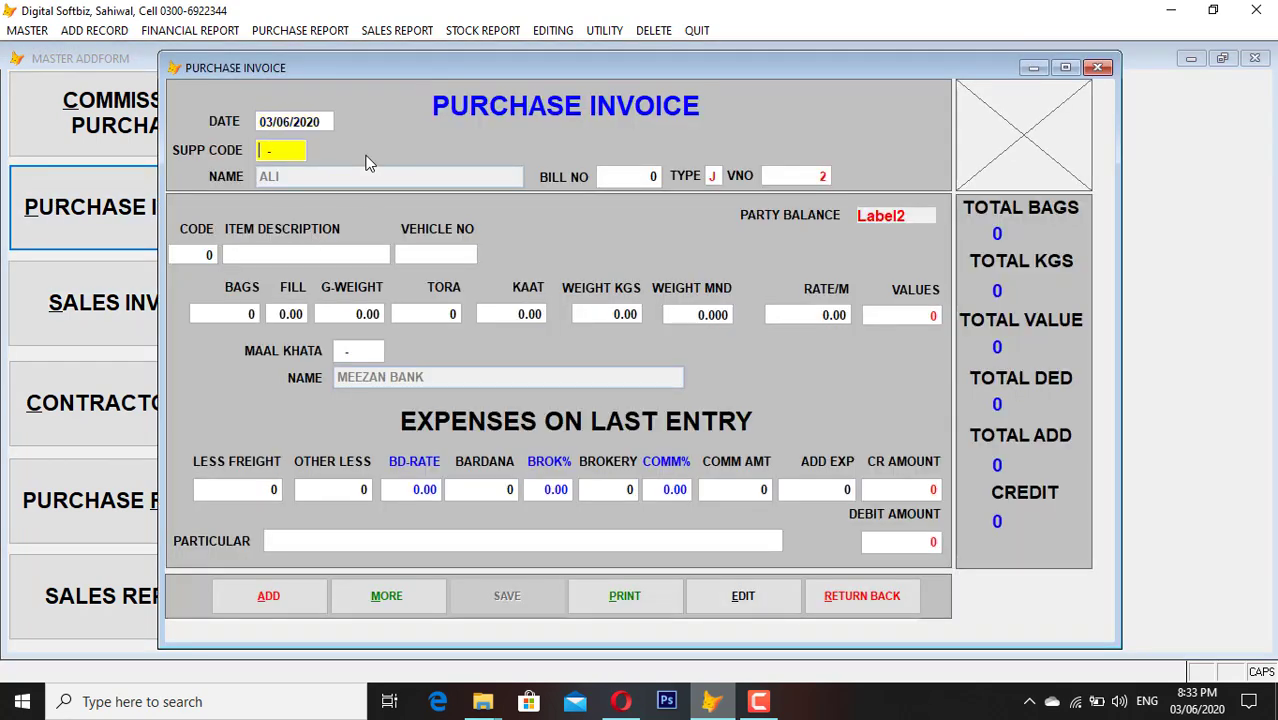
- Look up ledger accounts starting with A and choose the supplier from ARFIWALA for the purchase invoice
key(Return)
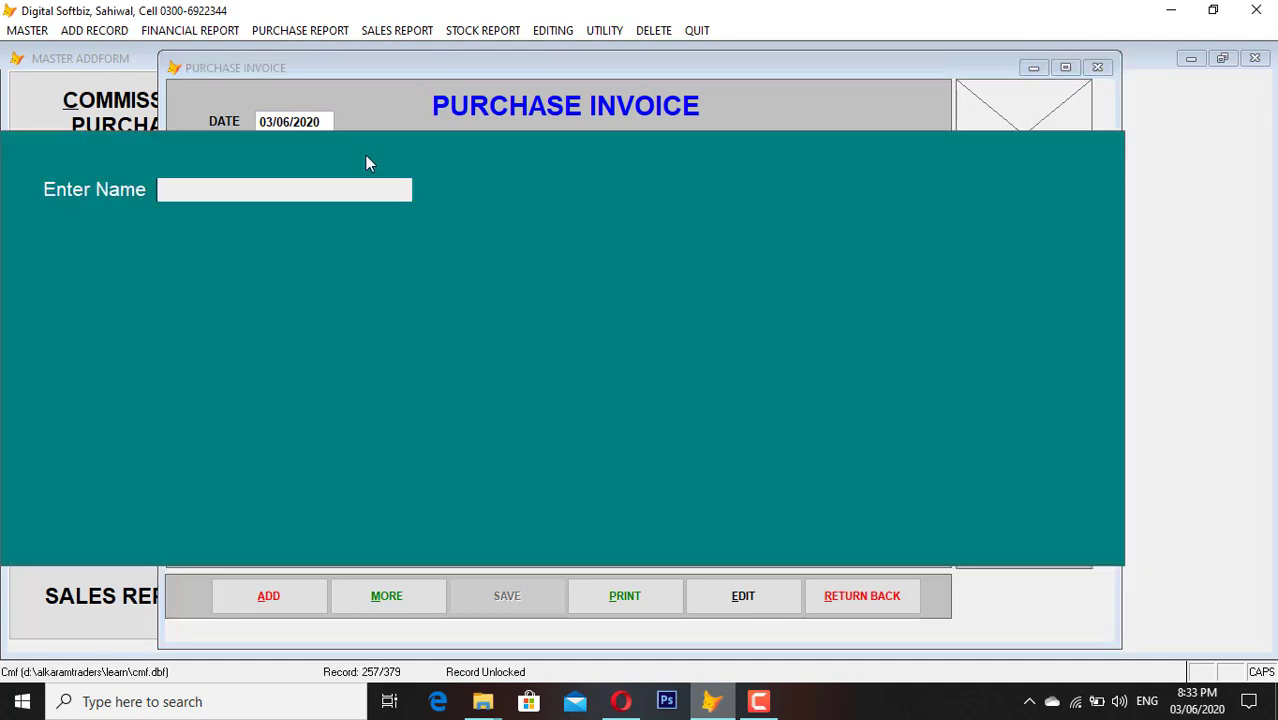
text(A)
key(Return)
key(Down)
key(Down)
key(Down)
key(Down)
key(Down)
key(Down)
key(Down)
key(Down)
key(Down)
key(Down)
key(Down)
key(Down)
key(Down)
key(Down)
key(Down)
key(Down)
key(Down)
key(Down)
key(Down)
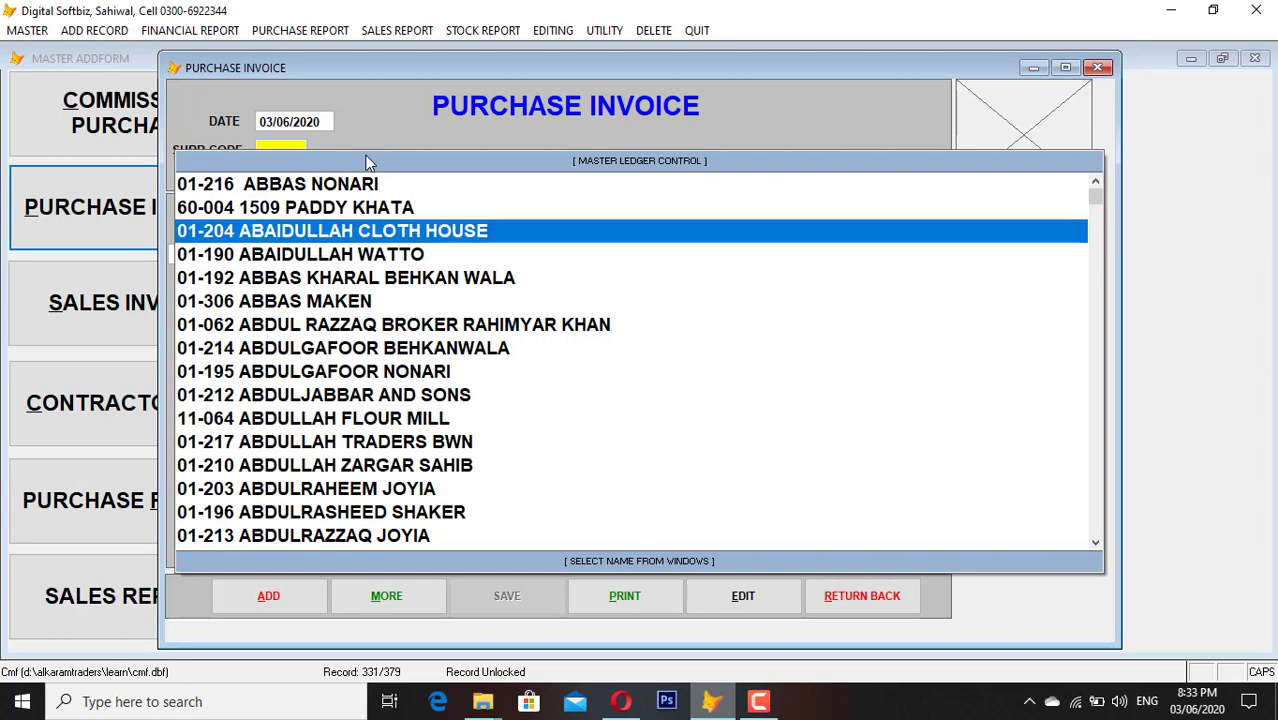
key(Down)
key(Down)
key(Down)
key(Down)
key(Down)
key(Down)
key(Down)
key(Down)
key(Down)
key(Down)
key(Down)
key(Down)
key(Down)
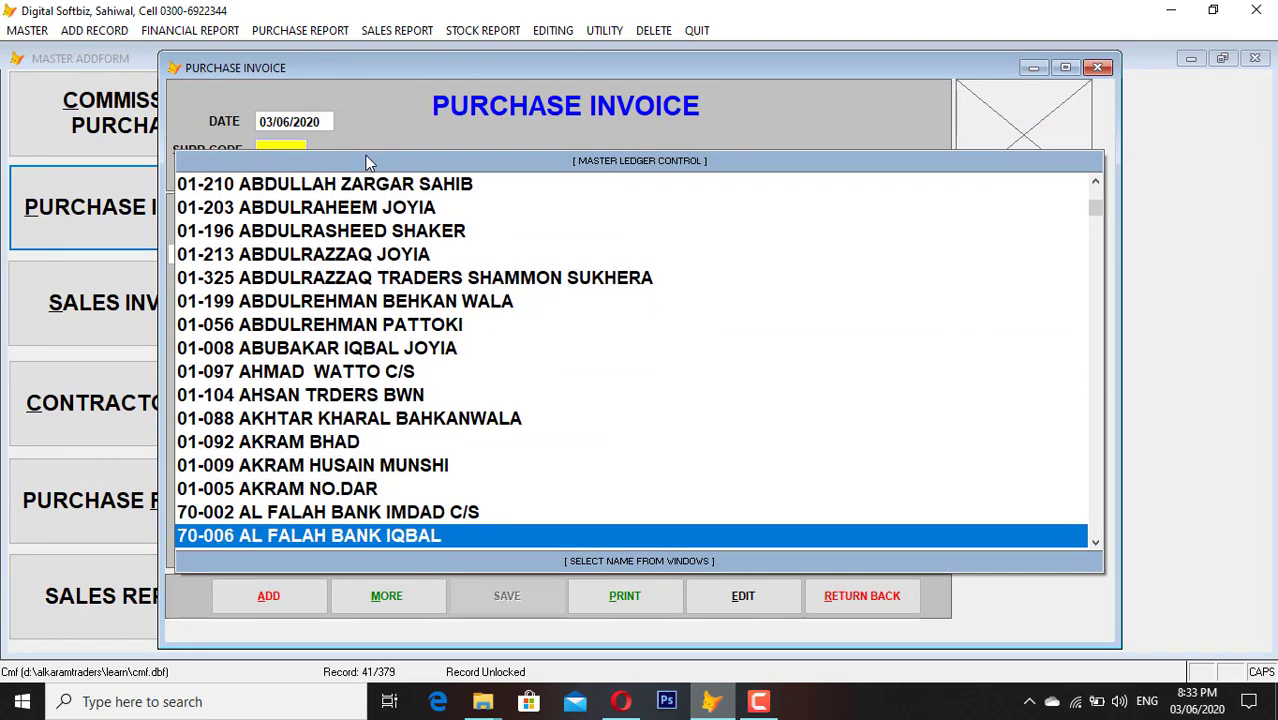
key(Down)
key(Up)
key(Up)
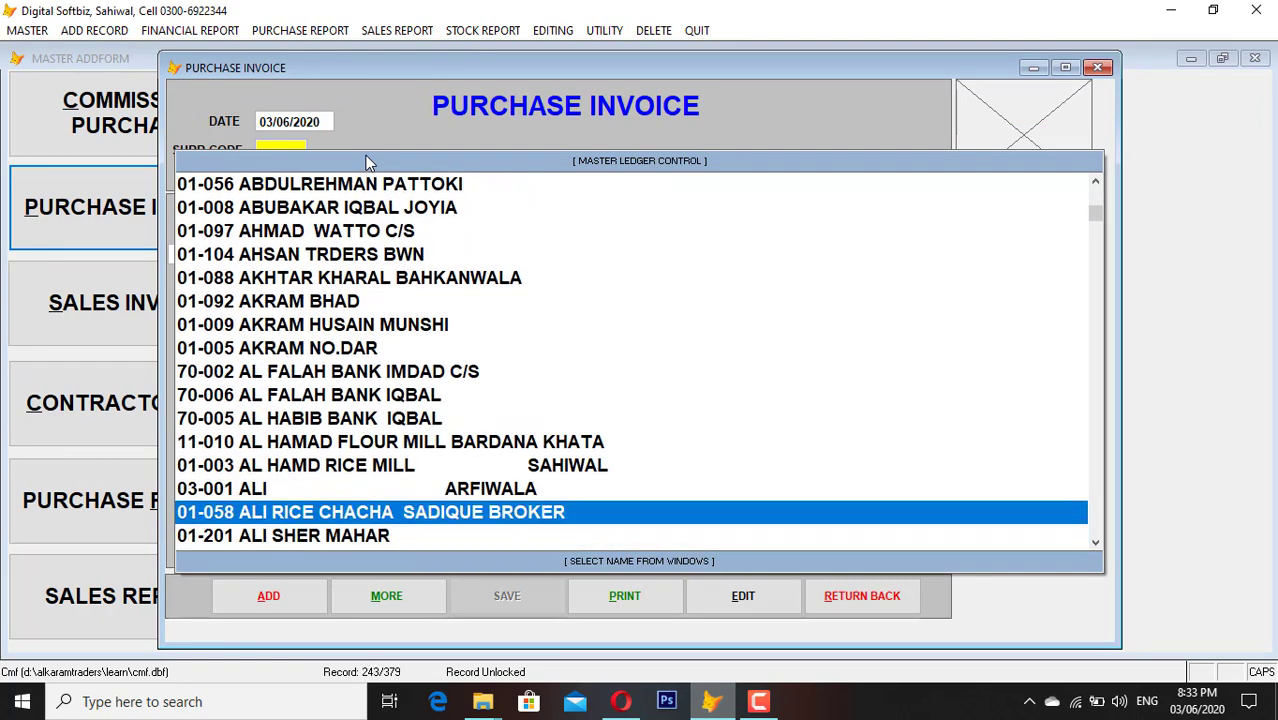
key(Return)
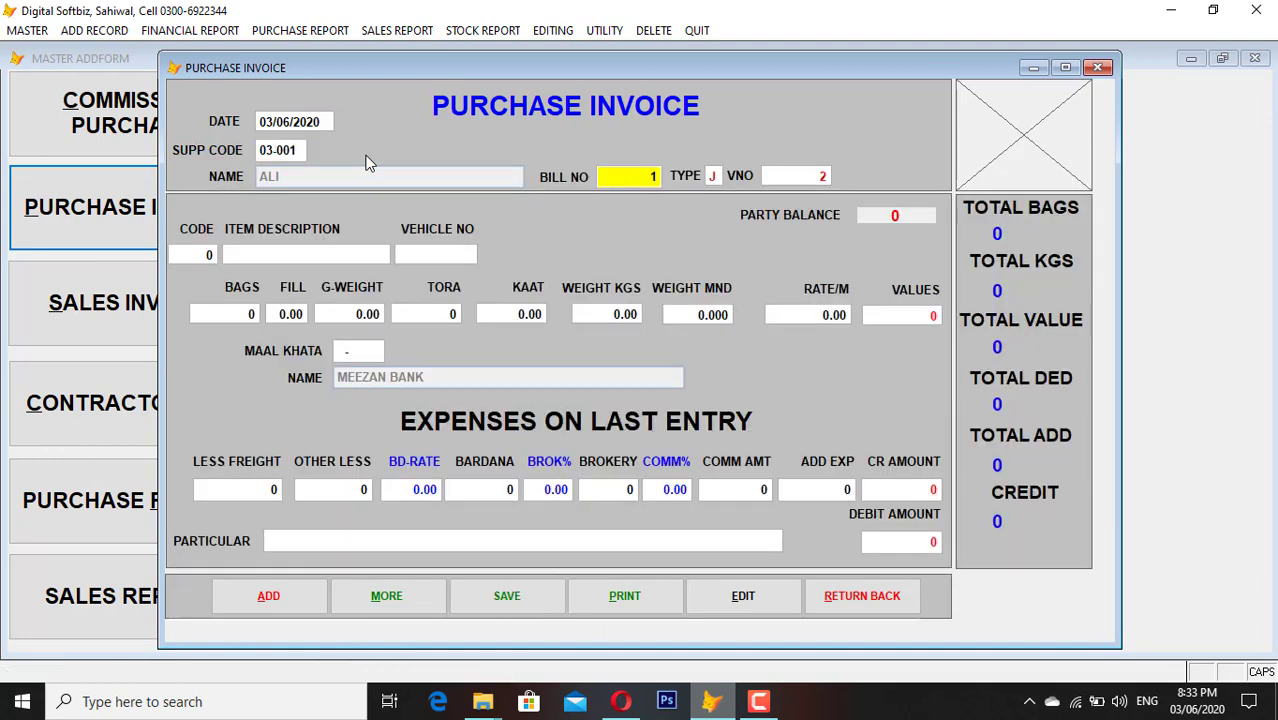
- Accept the bill number, pick the ALKARAM item MAIZ packed in BAGS, and enter vehicle number 5676
key(Return)
key(Return)
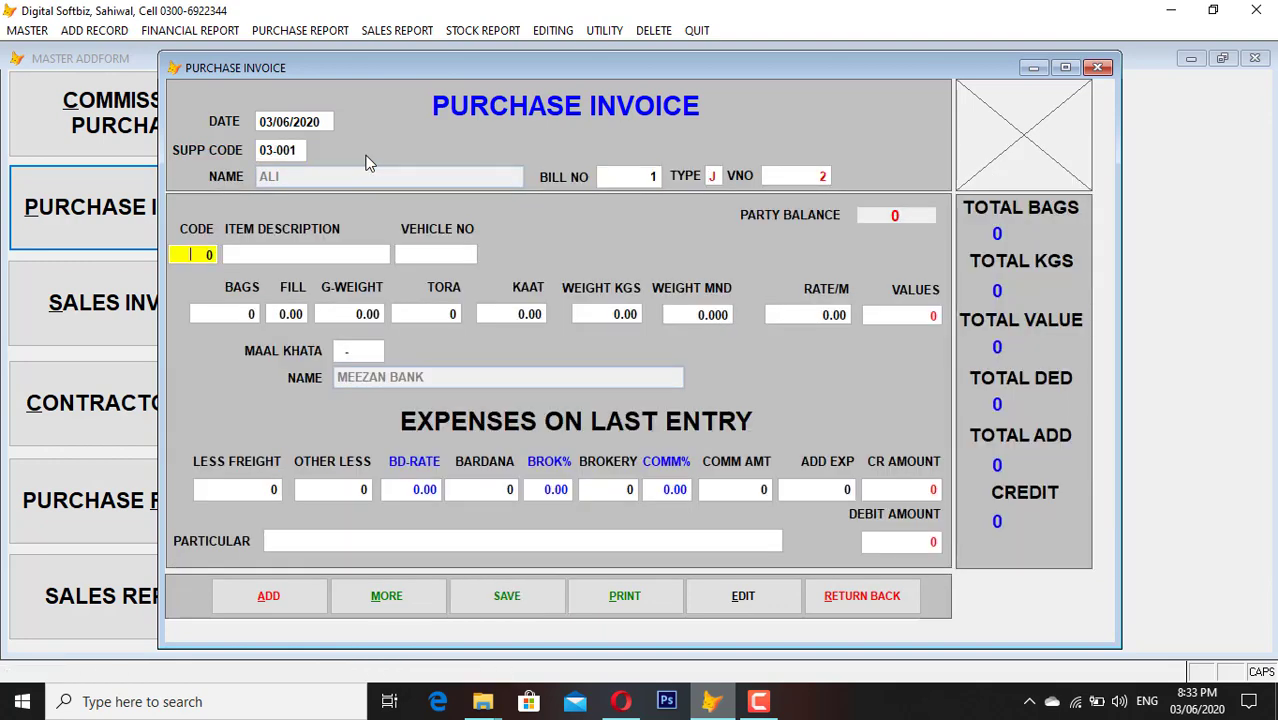
key(Return)
text(MAIZ)
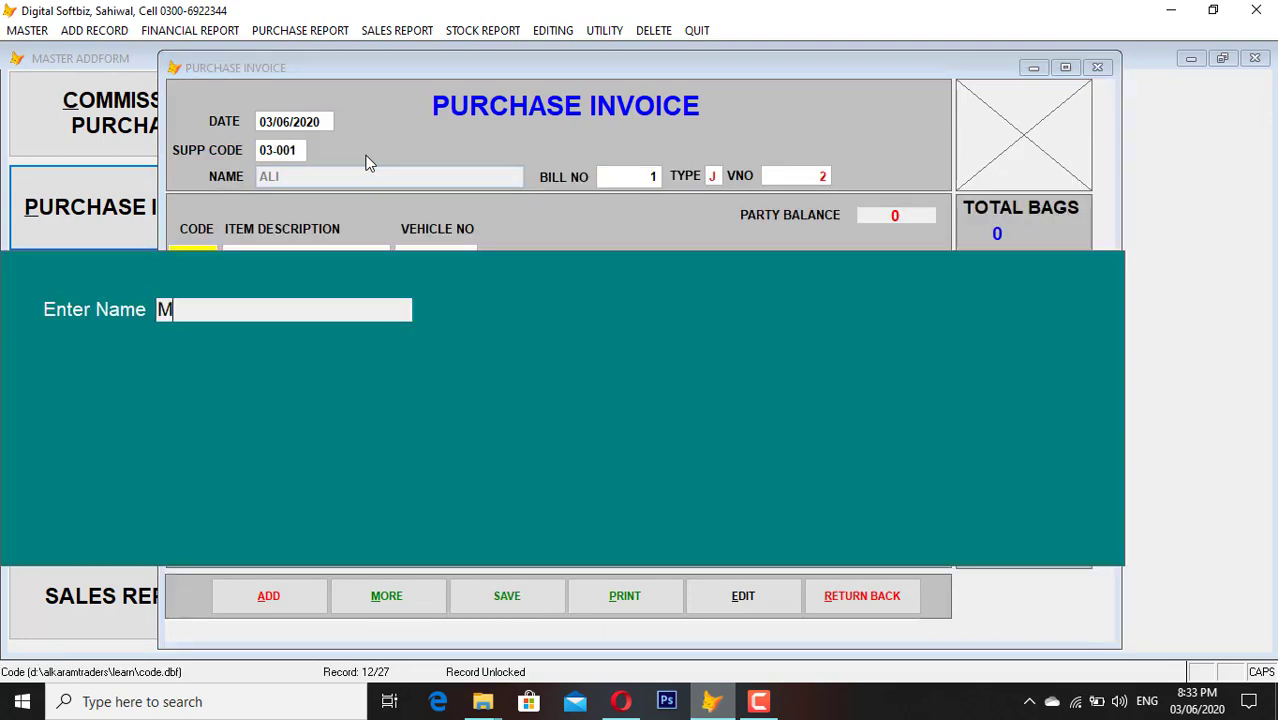
key(Return)
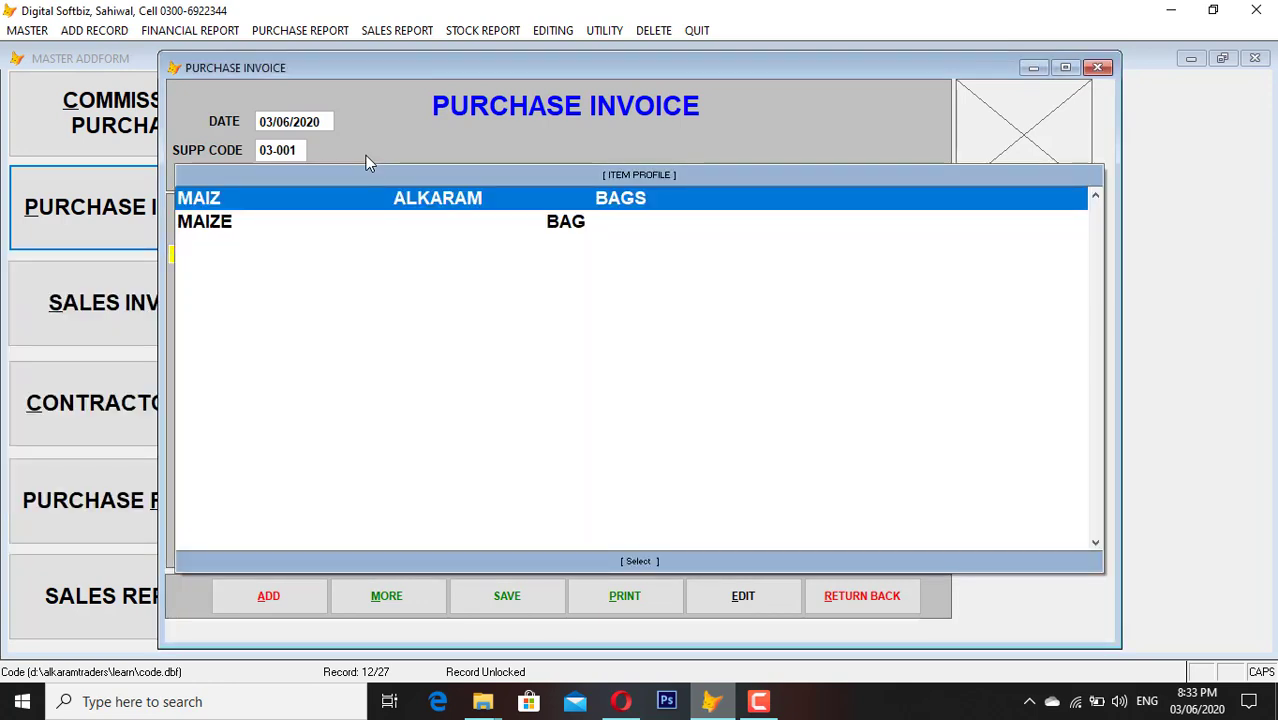
key(Return)
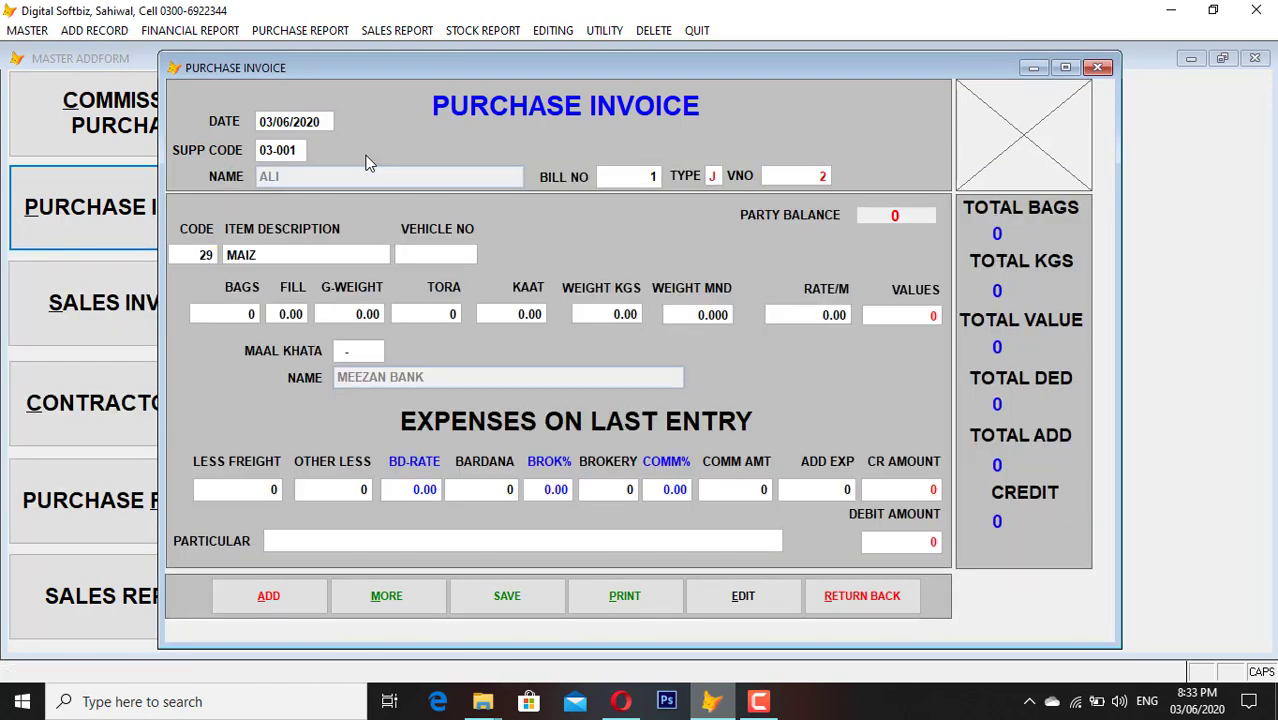
key(Return)
text(5676)
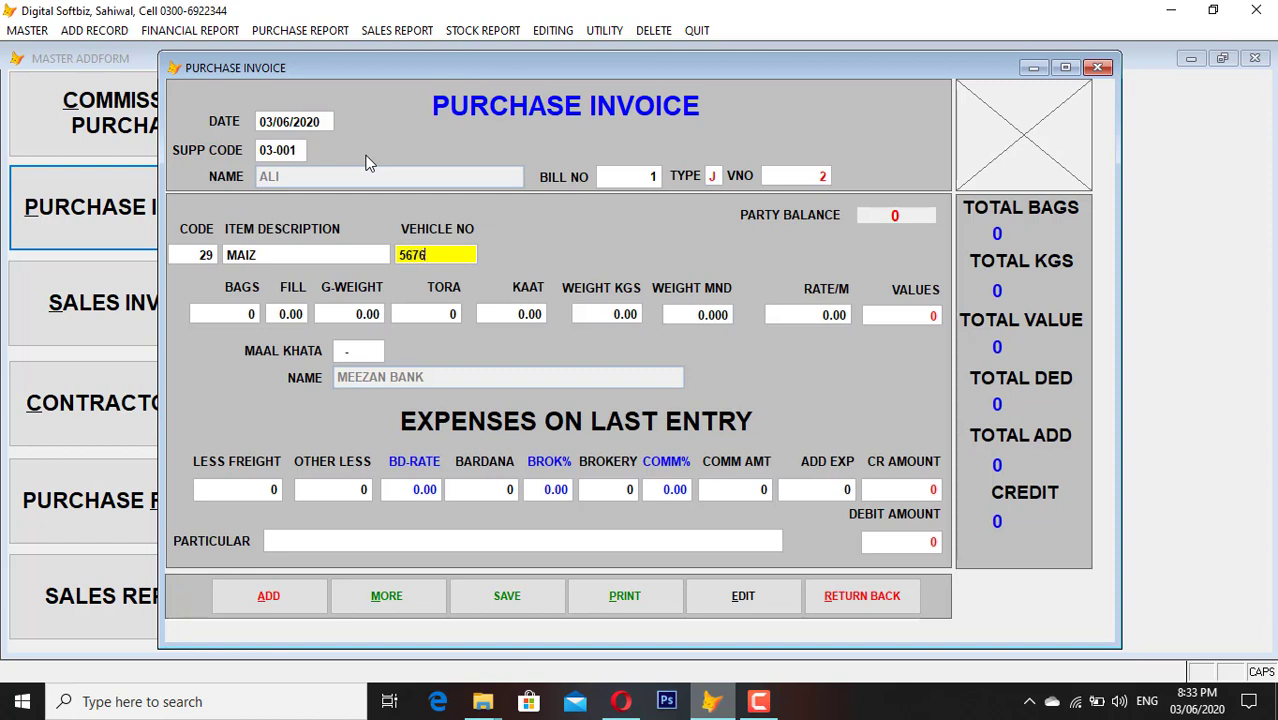
key(Return)
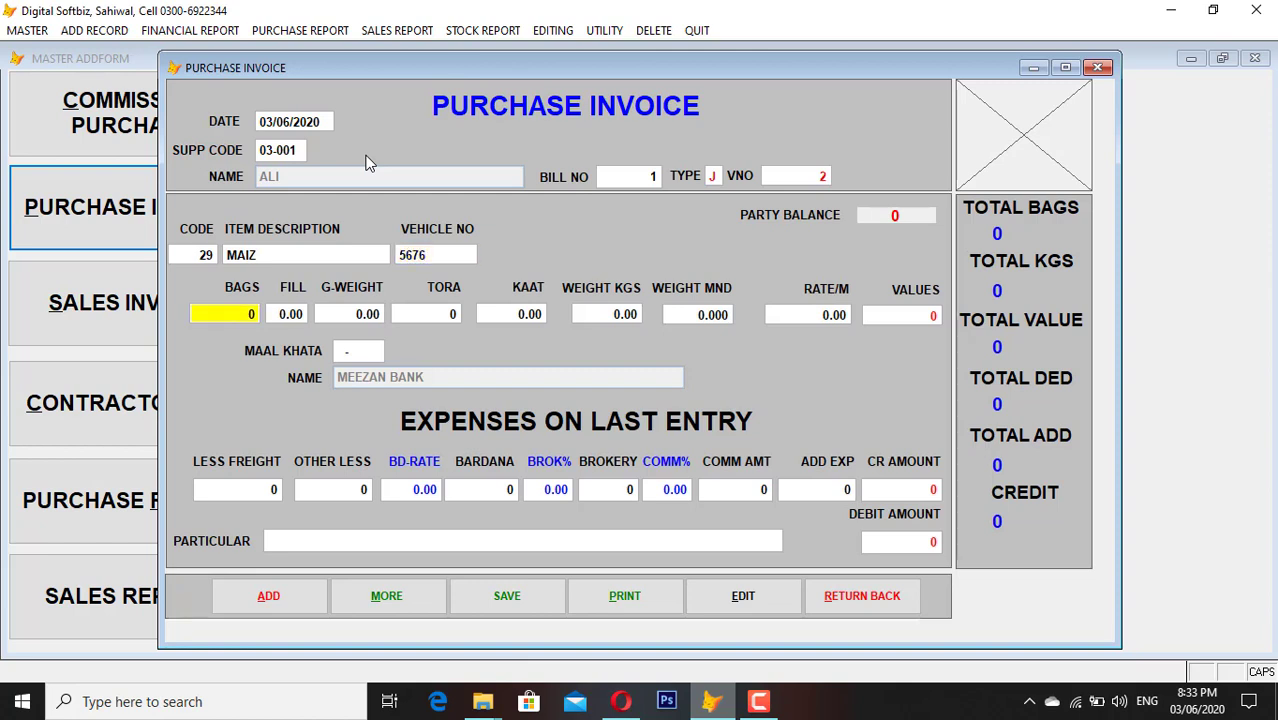
- Enter 200 bags with a fill of 50 for the MAIZ item, leaving tora at 0
text(200)
key(Return)
text(50)
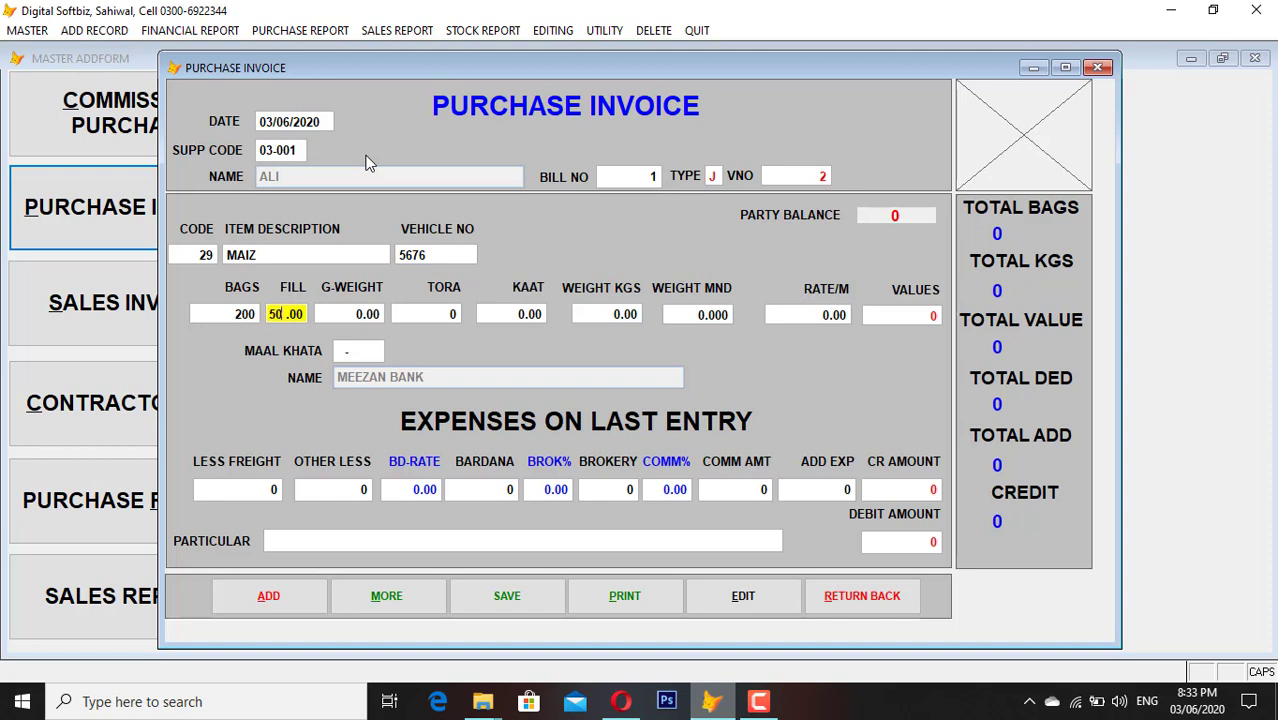
key(Return)
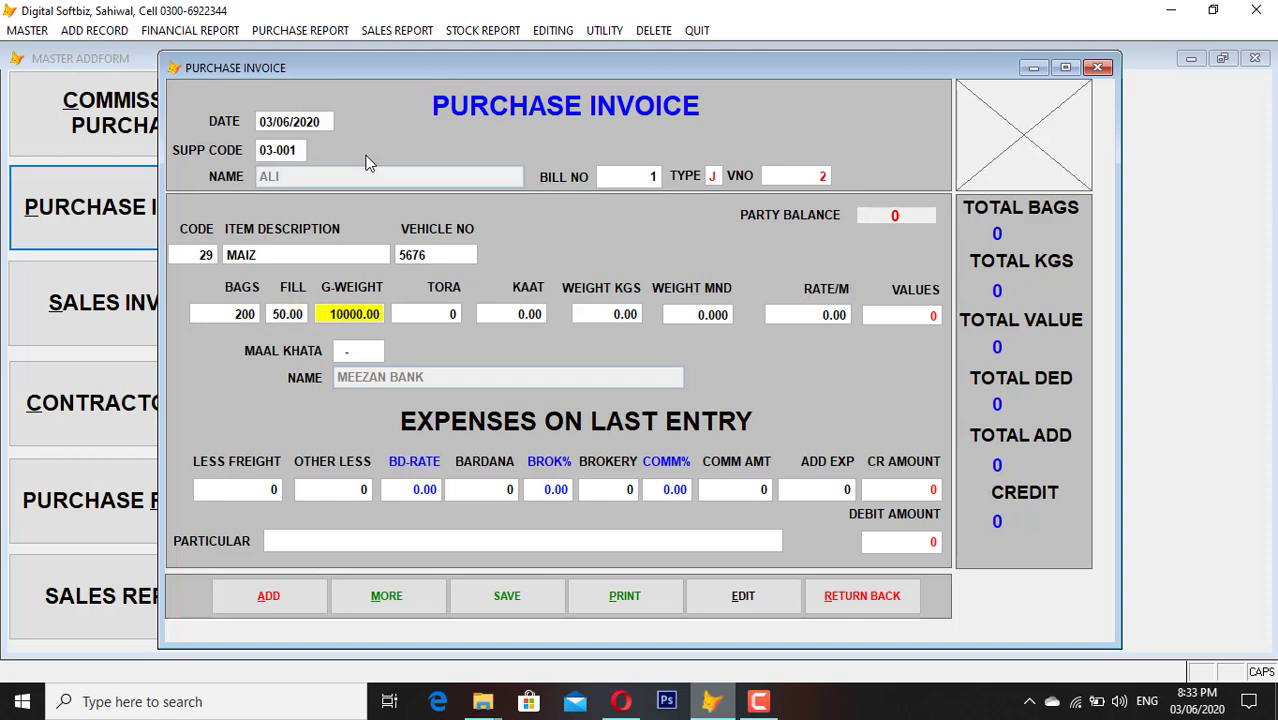
key(Return)
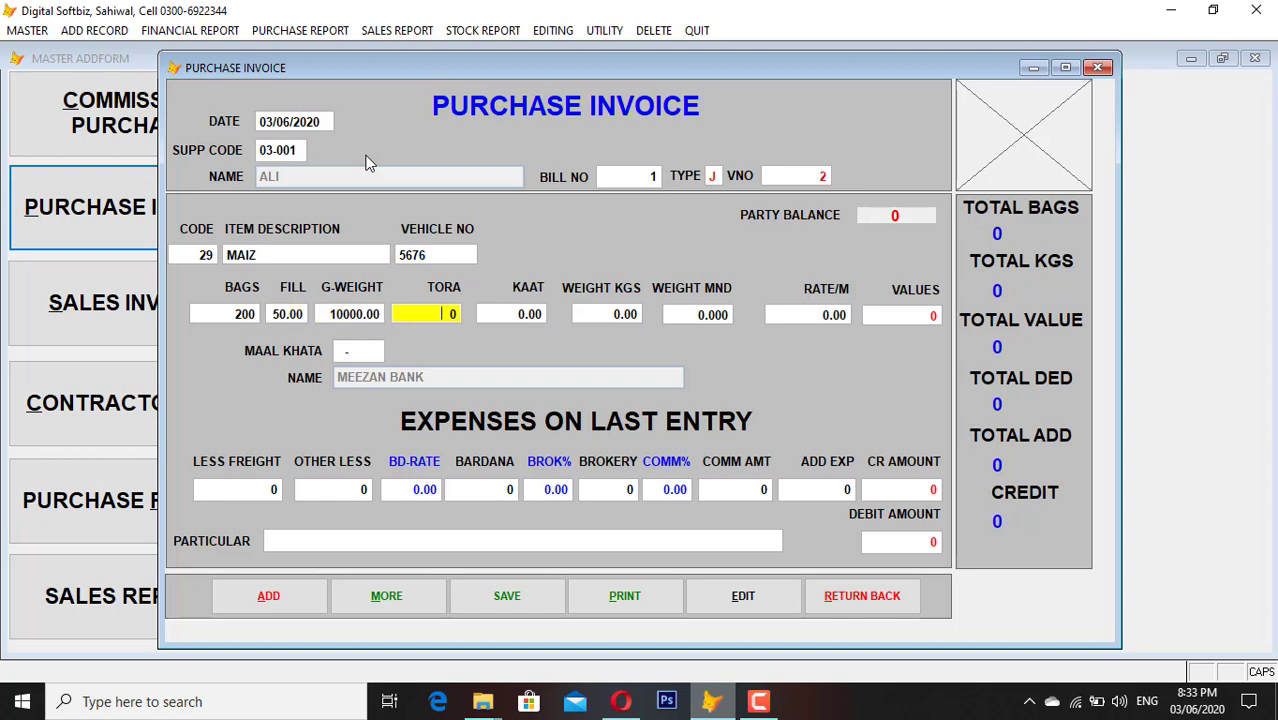
key(Return)
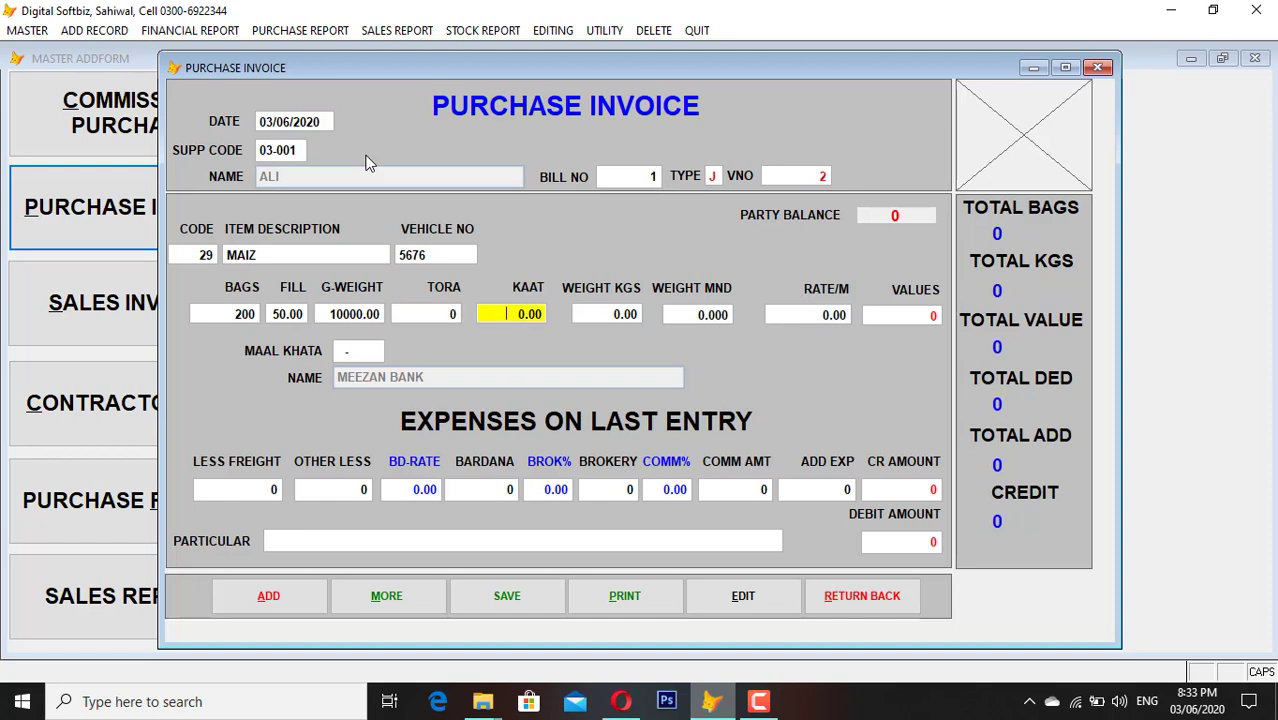
- Set the MAIZ line's kaat to 200 and its rate per maund to 2600
text(200)
key(Return)
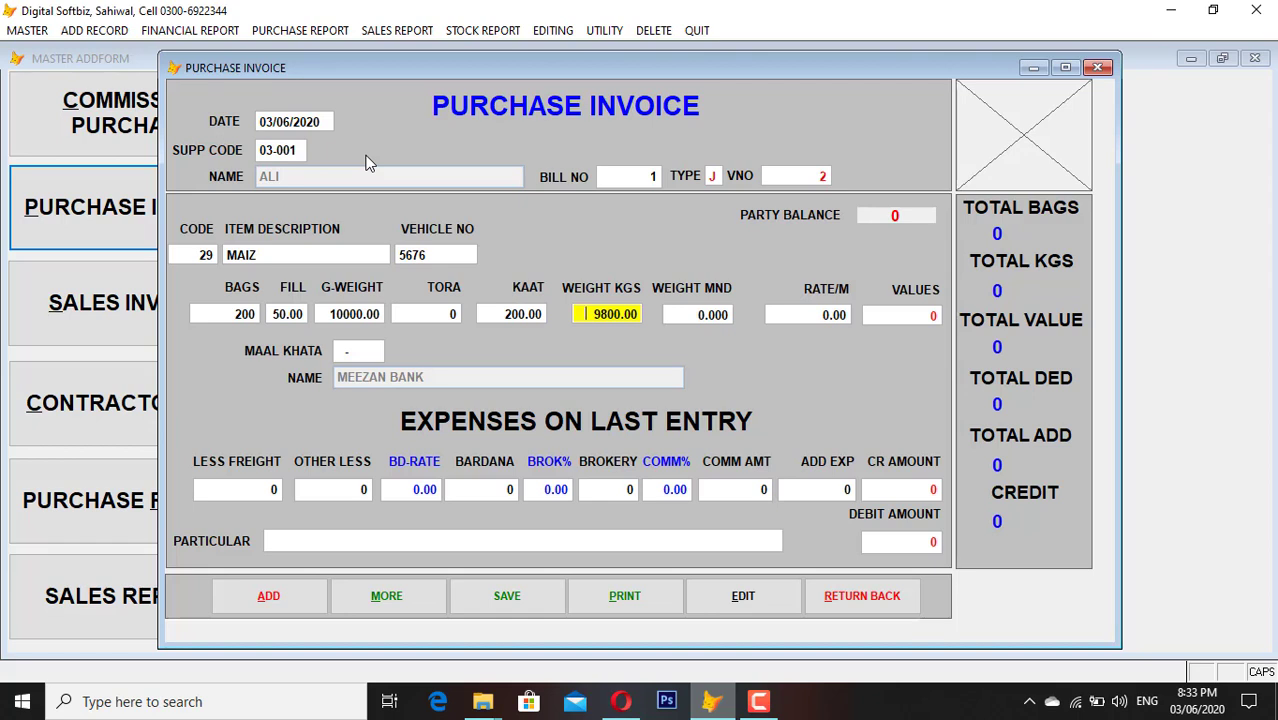
key(Return)
key(Return)
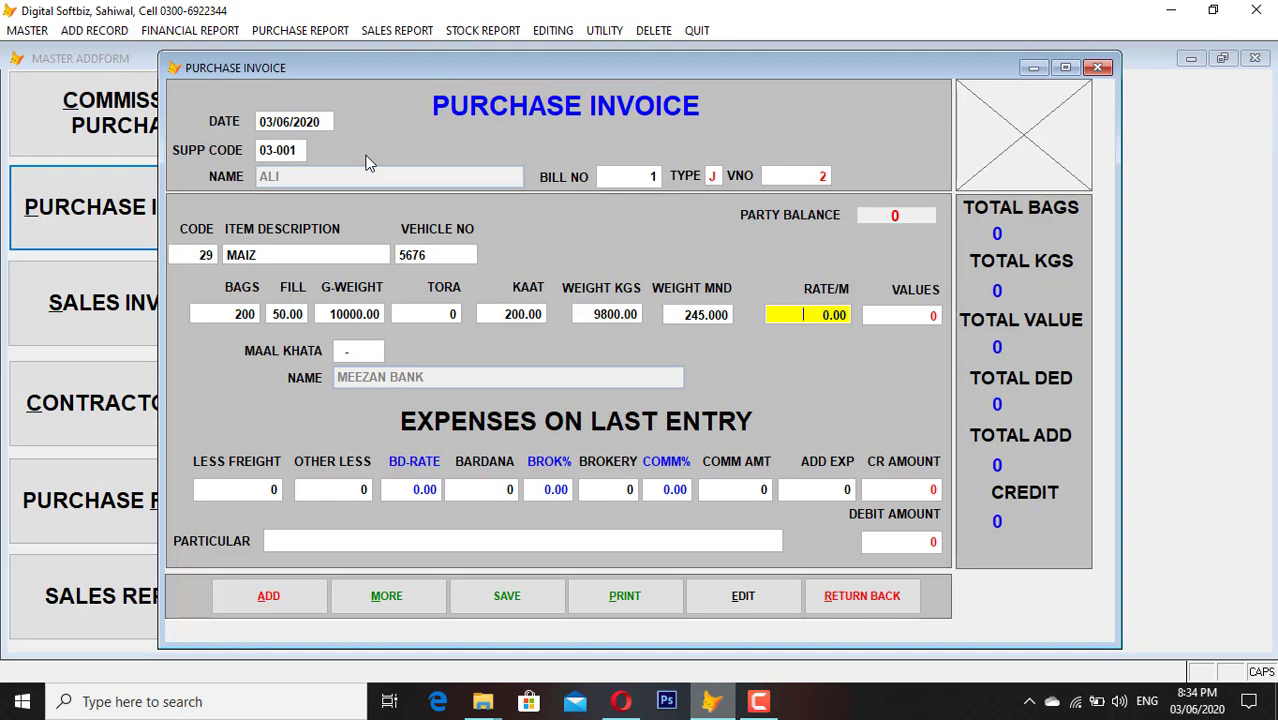
text(2600)
key(Return)
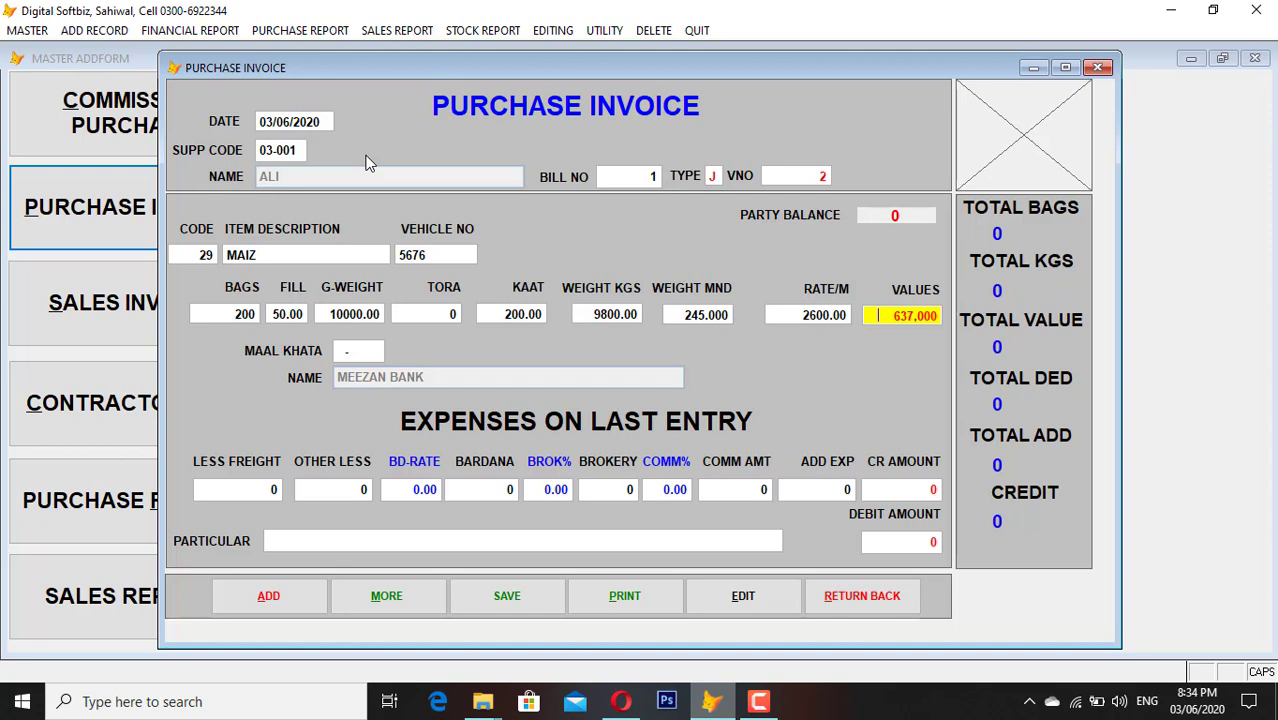
- Assign PURCHASE MAIZ KHATA as the maal khata account of the invoice line
key(Return)
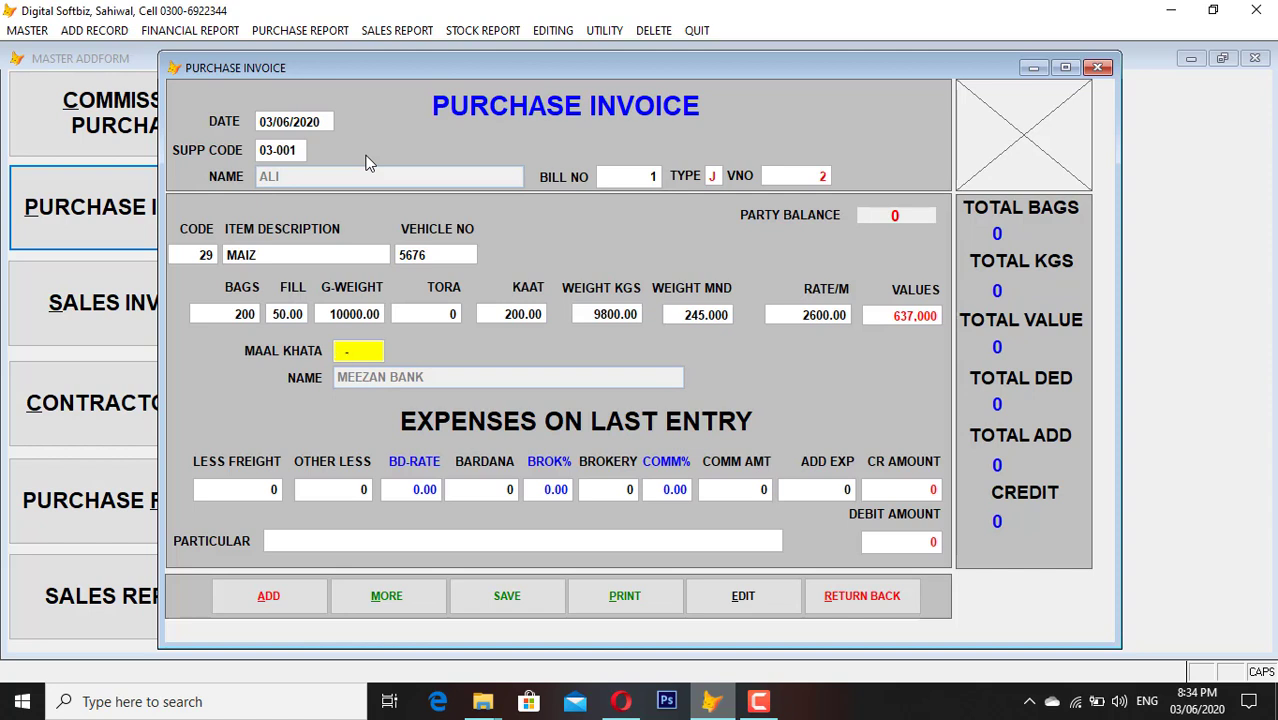
text(60002)
key(Return)
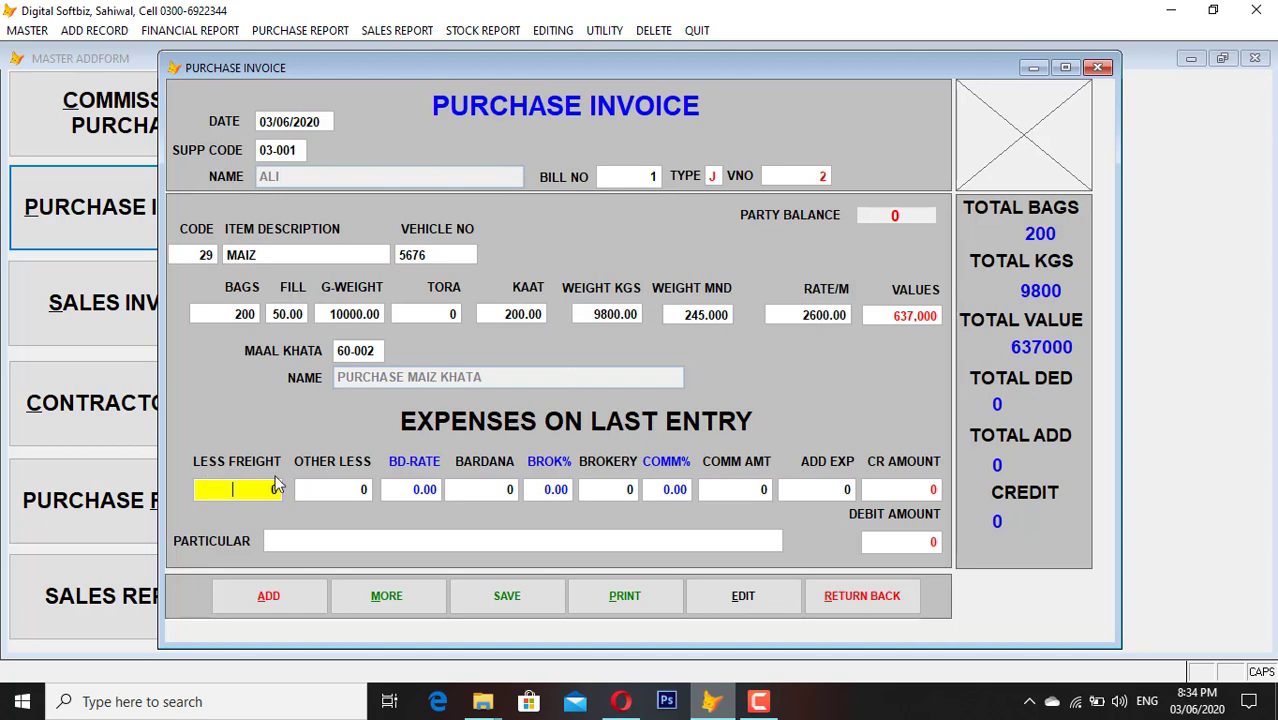
- Leave less freight and other less at 0 and set the bardana rate to 2.00 in the invoice expenses
key(Return)
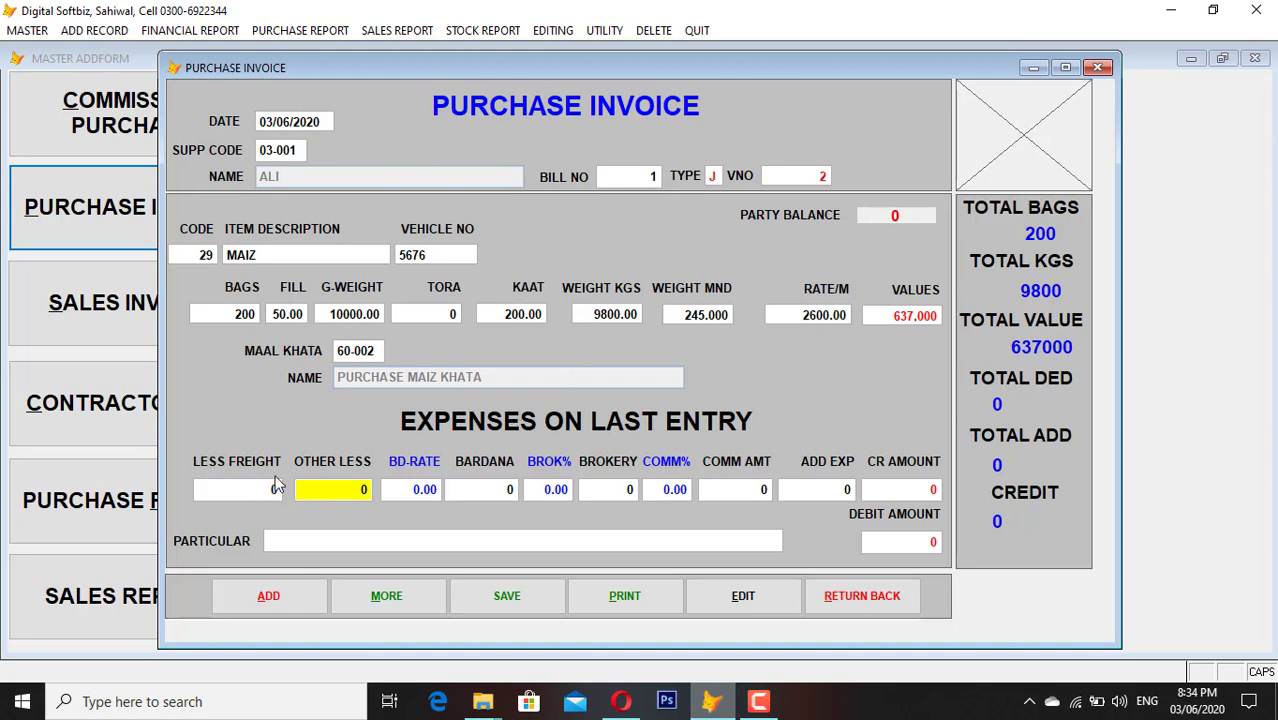
key(Return)
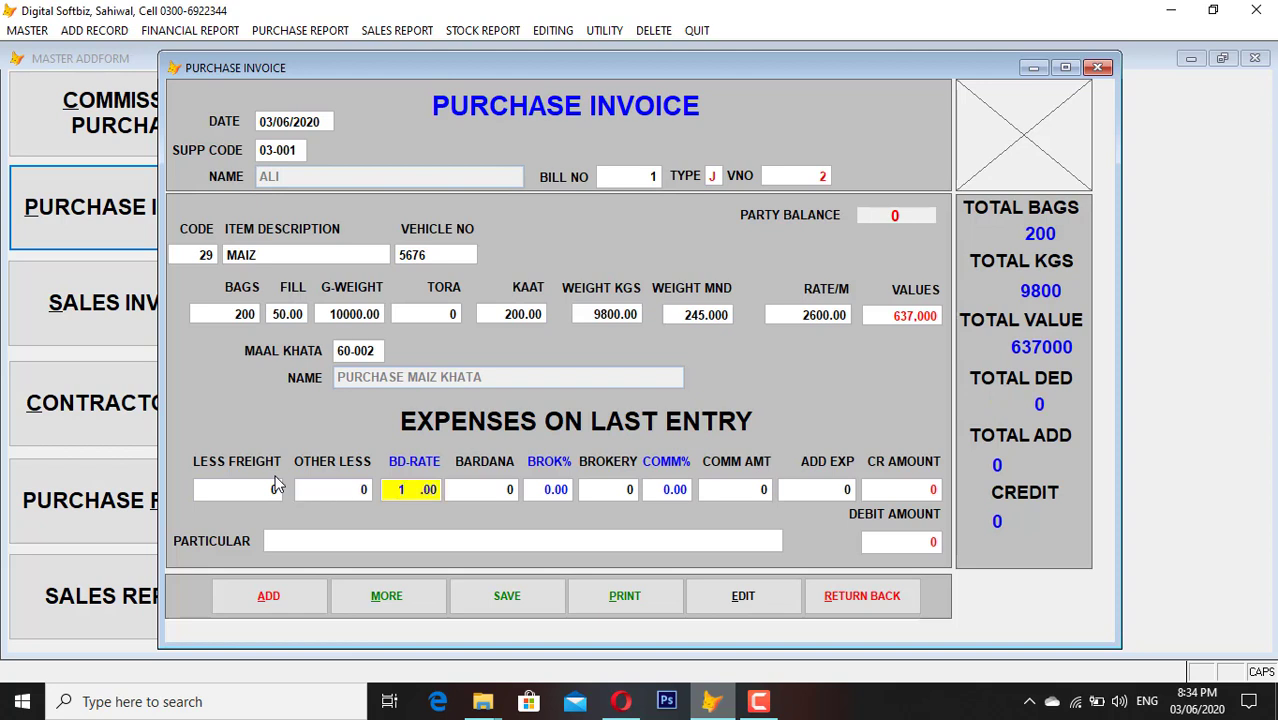
key(Return)
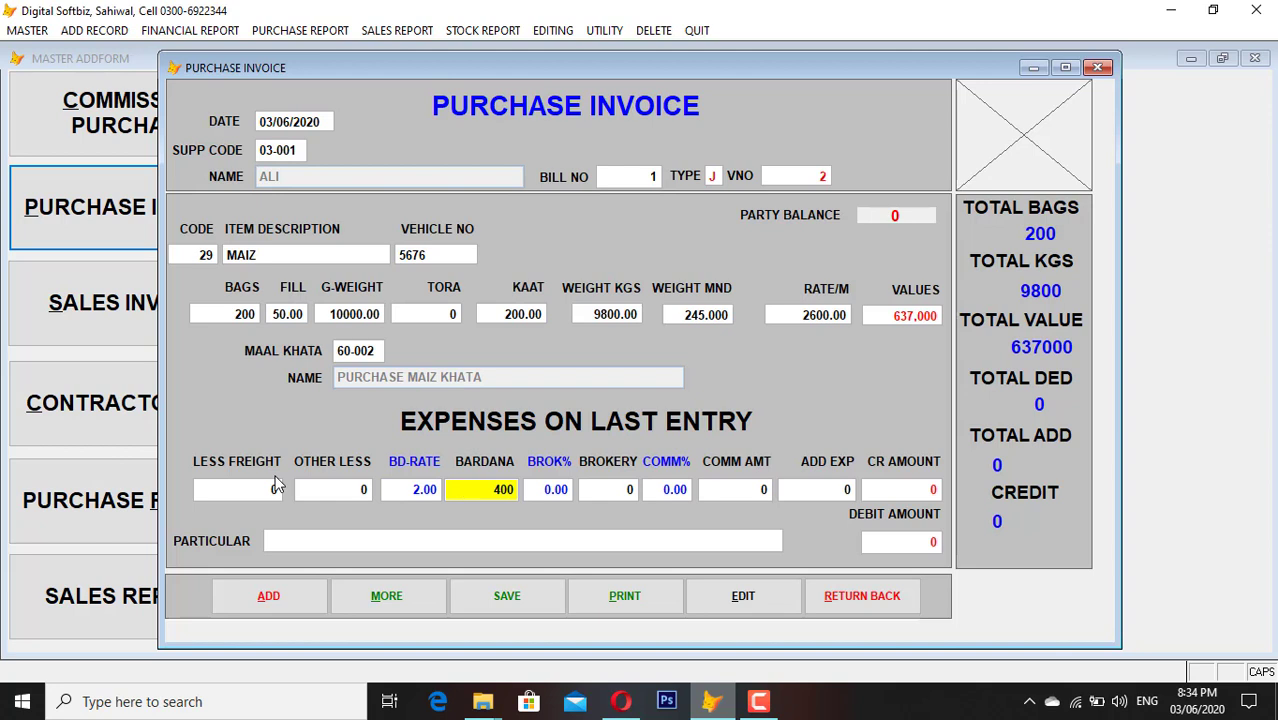
key(Return)
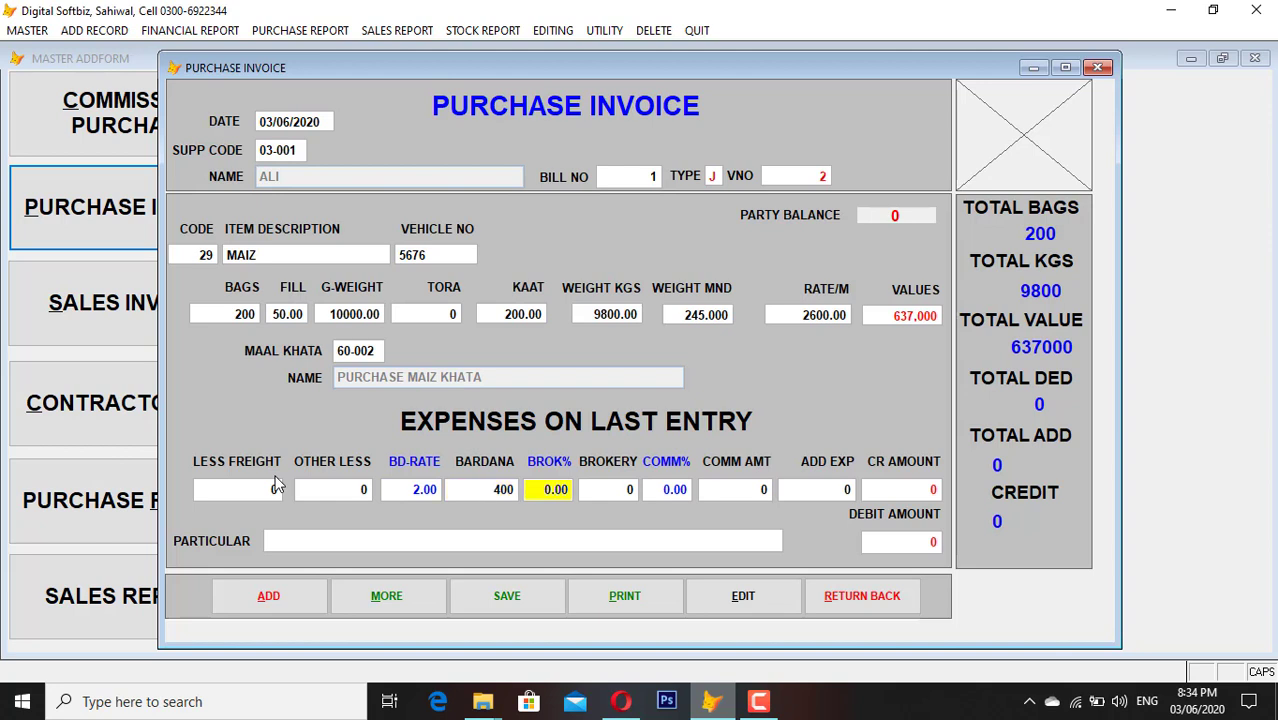
- Set the invoice's brokery percentage to 2.00 and its commission percentage to 1.00
text(2)
key(Return)
key(Return)
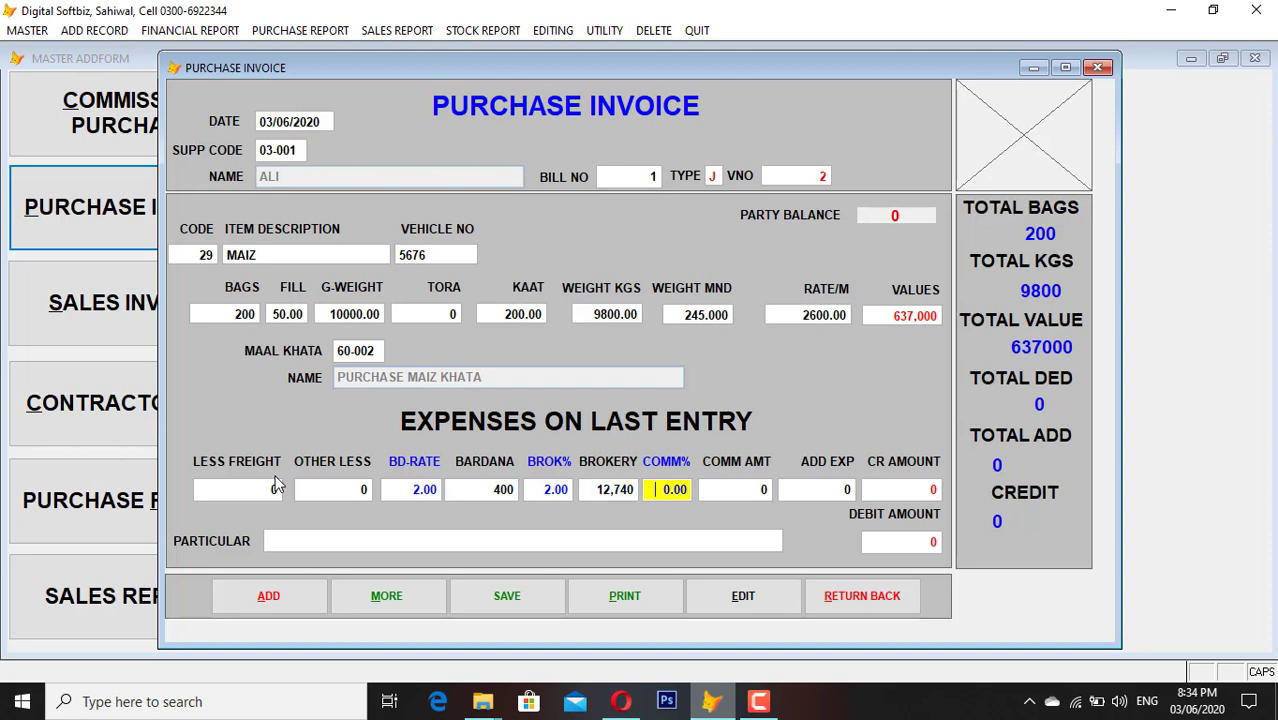
text(1)
key(Return)
key(Return)
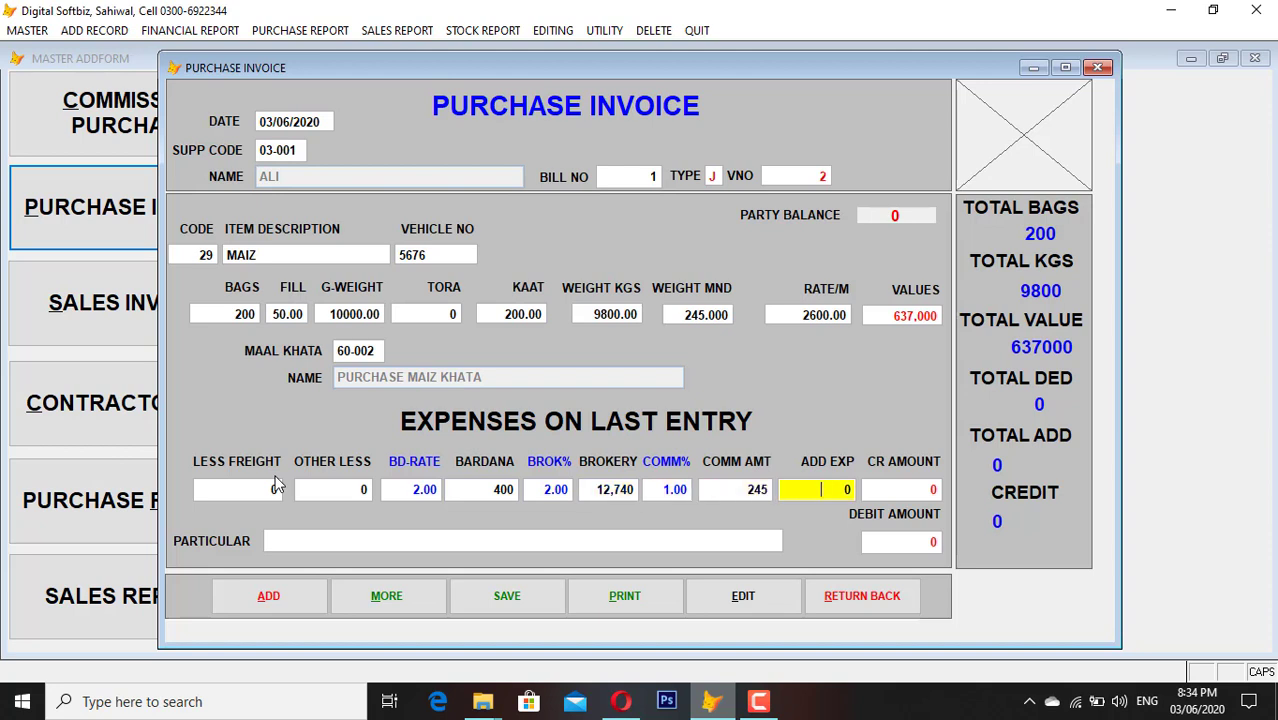
- Add 200 of additional expenses, leave the particular blank, and save the purchase invoice
text(2000)
key(Return)
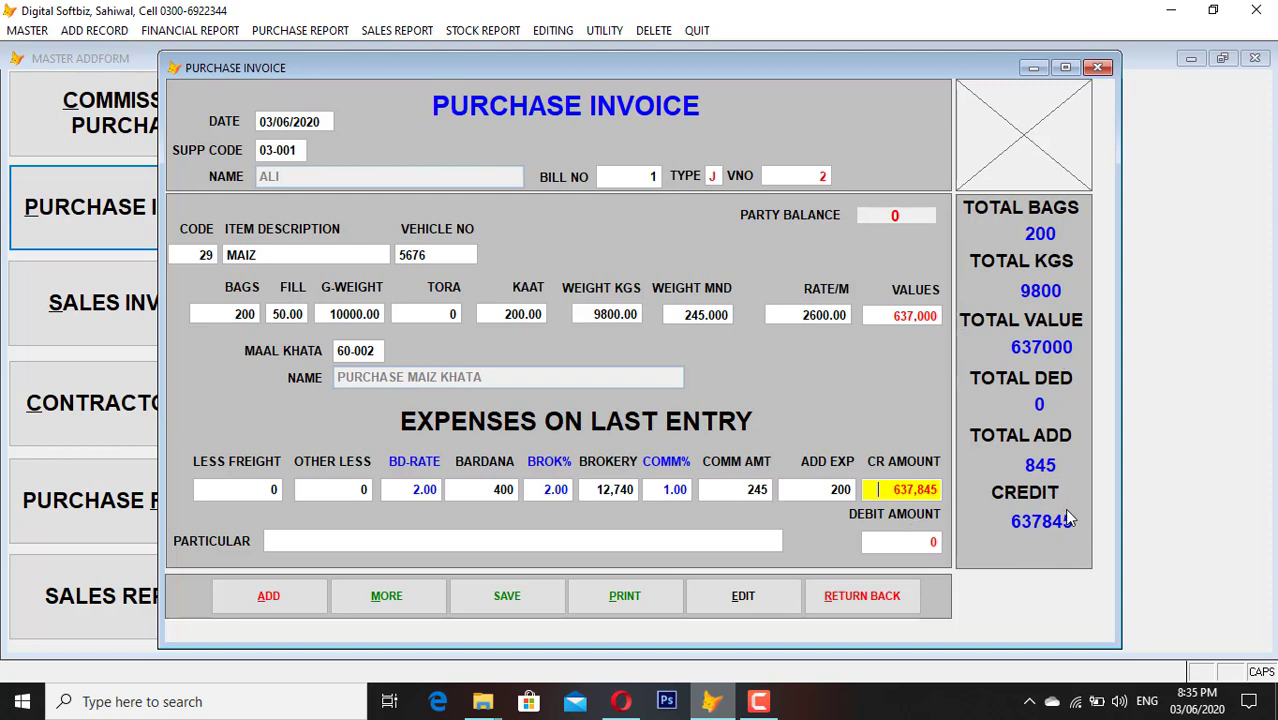
key(Return)
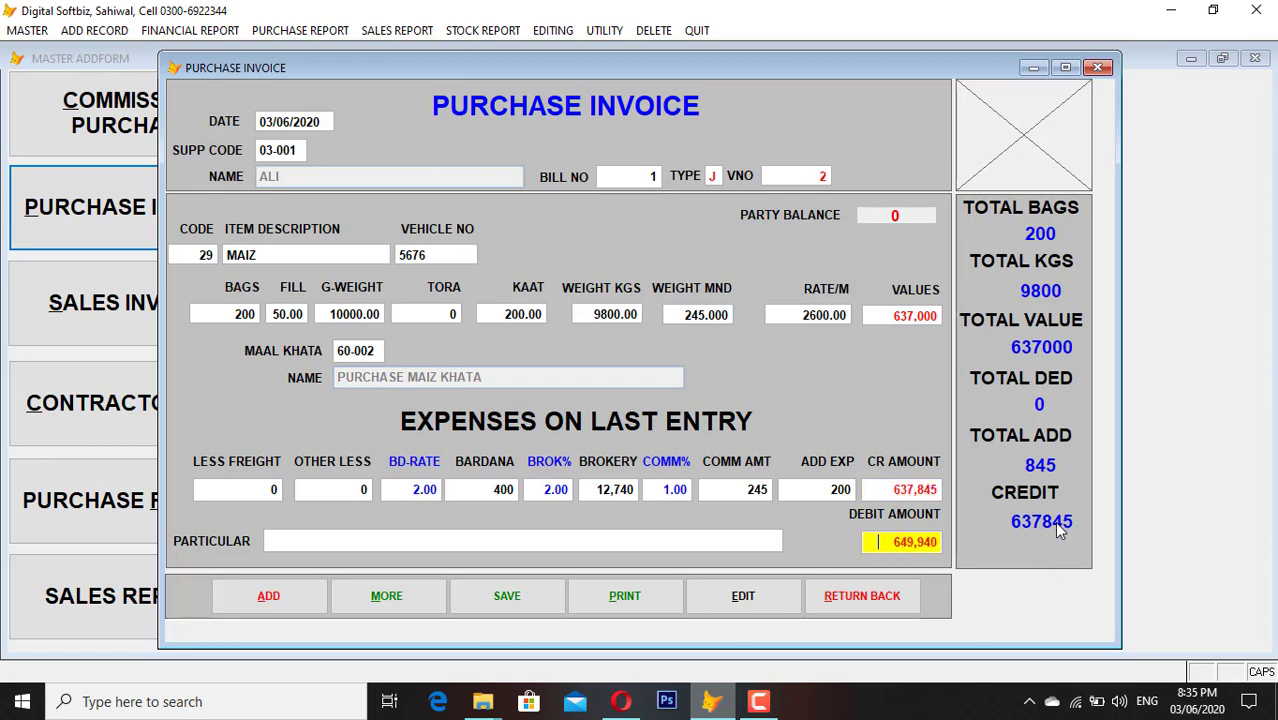
key(Return)
key(Return)
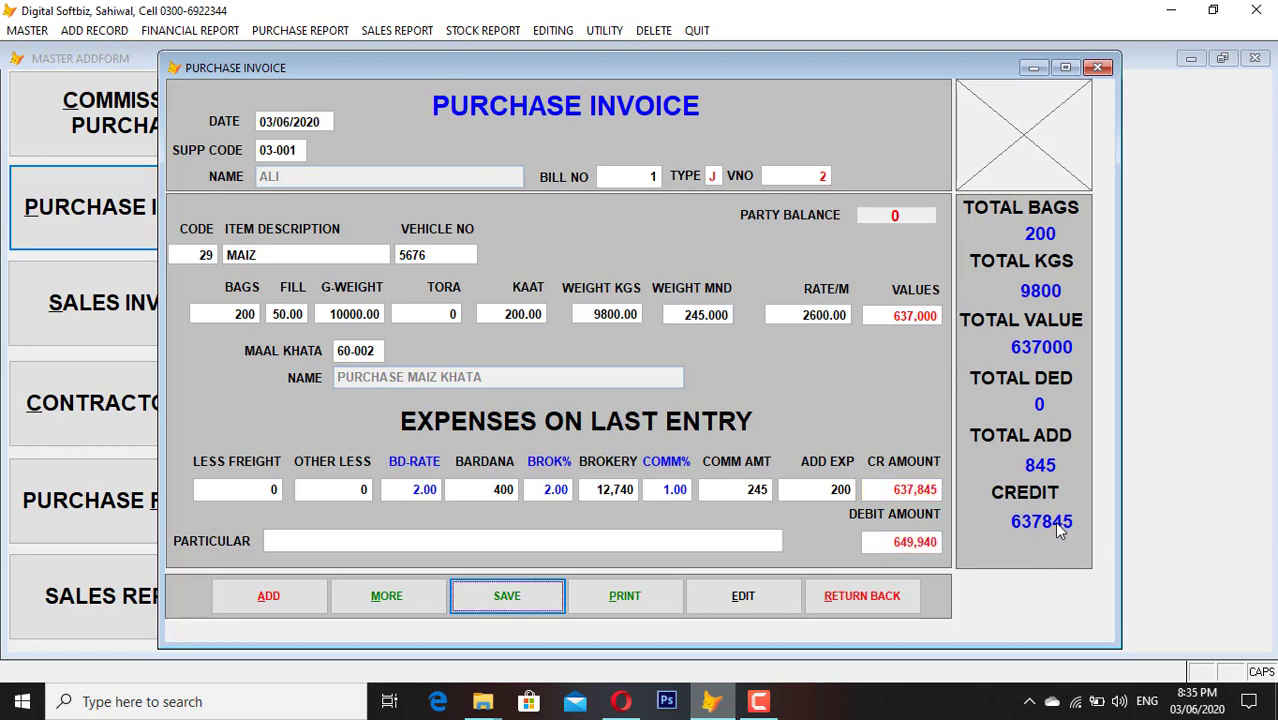
key(Return)
- Preview the printed purchase bill, check its item line and payable totals, and close the purchase invoice form
click(640, 592)
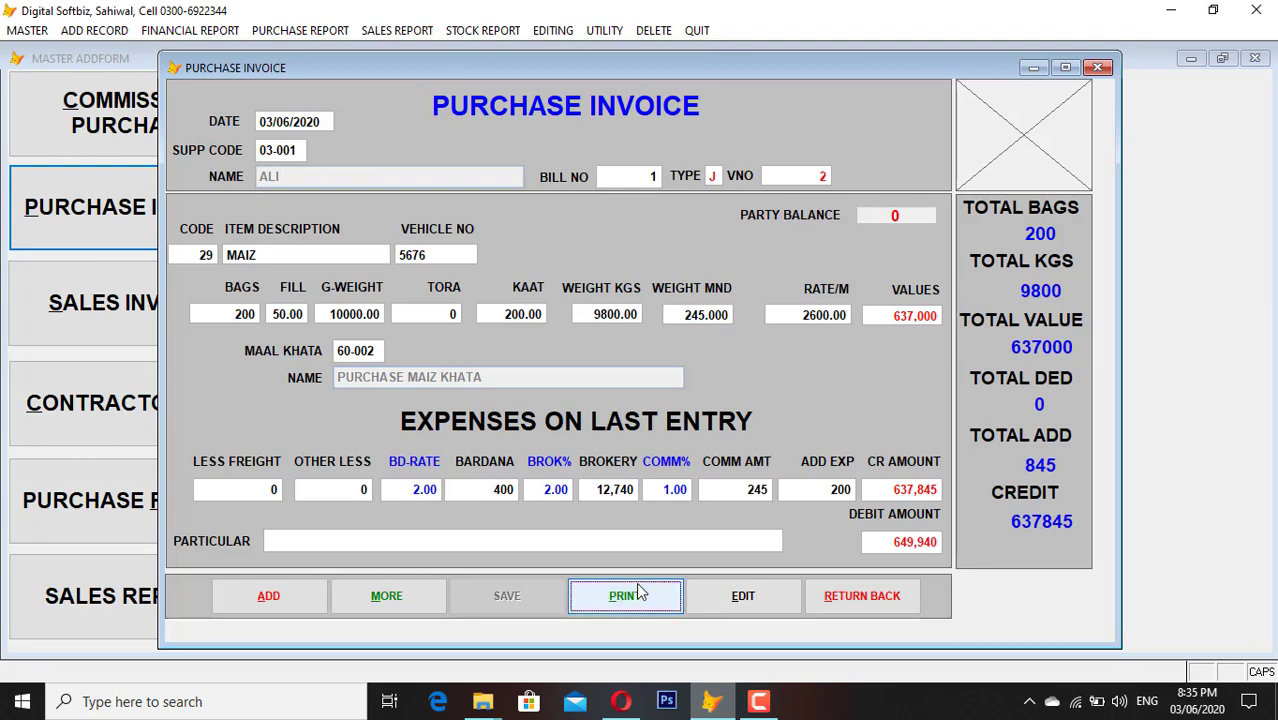
key(Return)
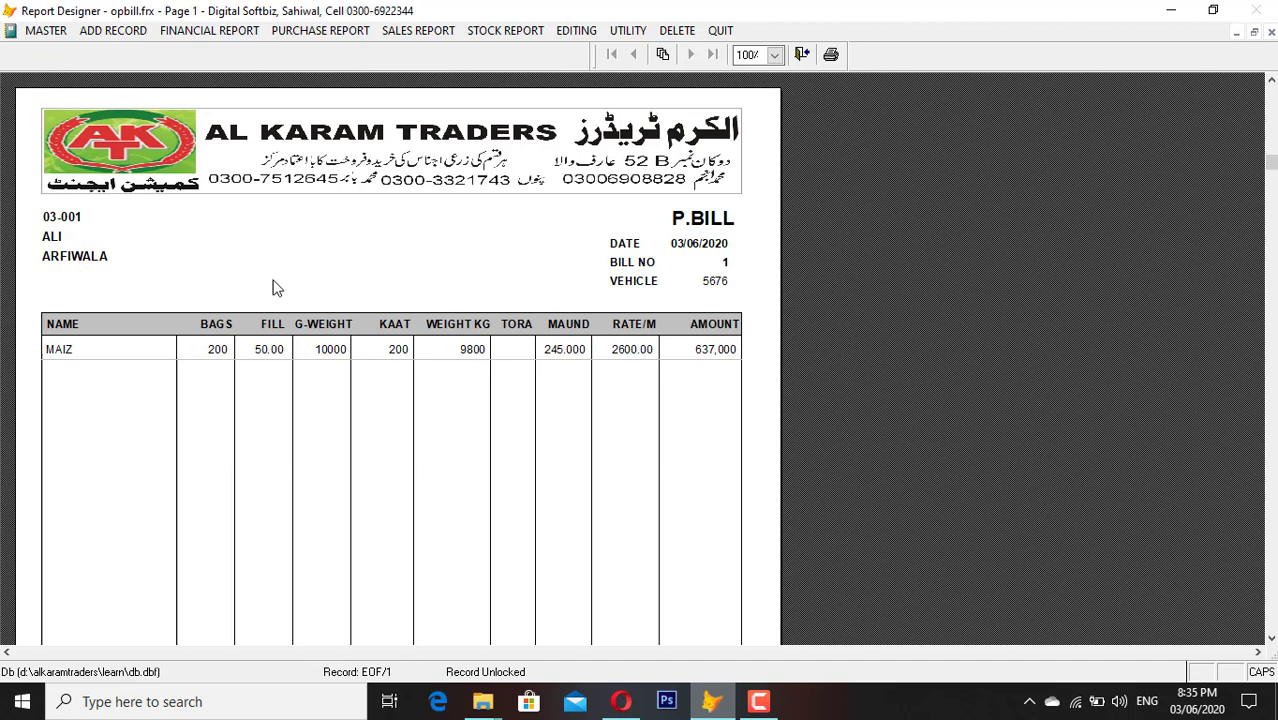
click(731, 357)
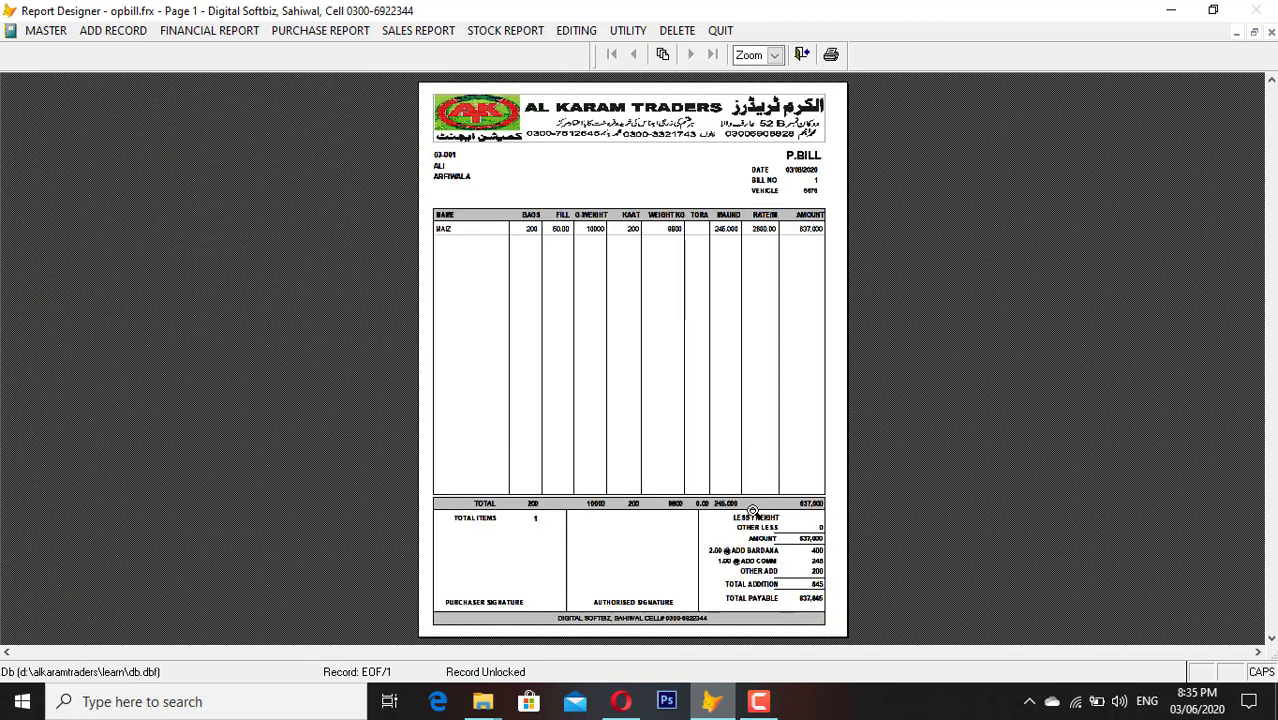
click(750, 535)
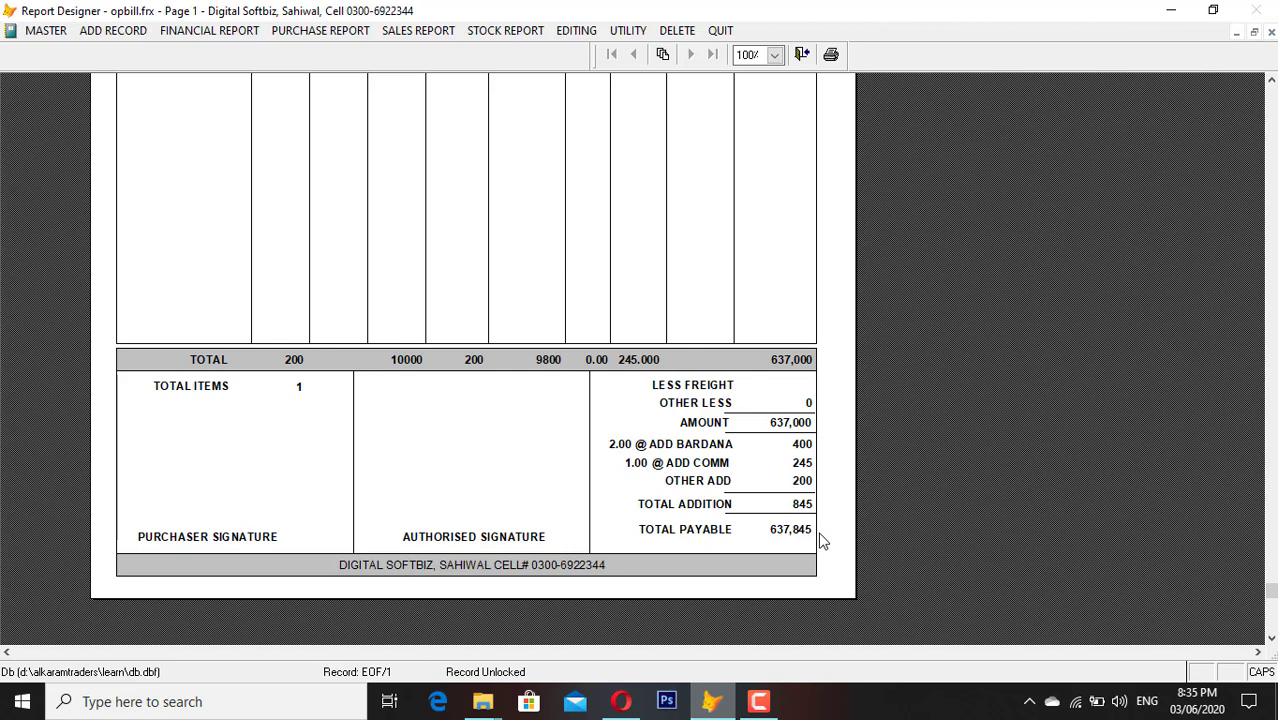
key(Escape)
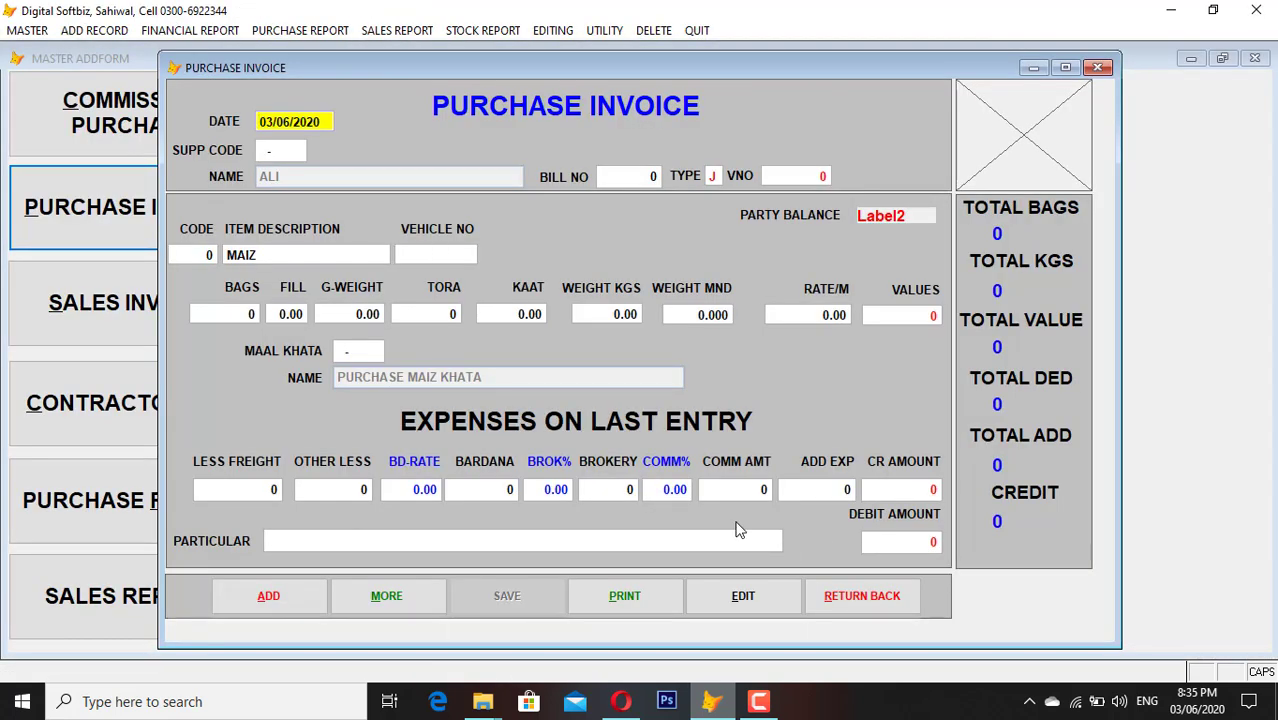
click(850, 598)
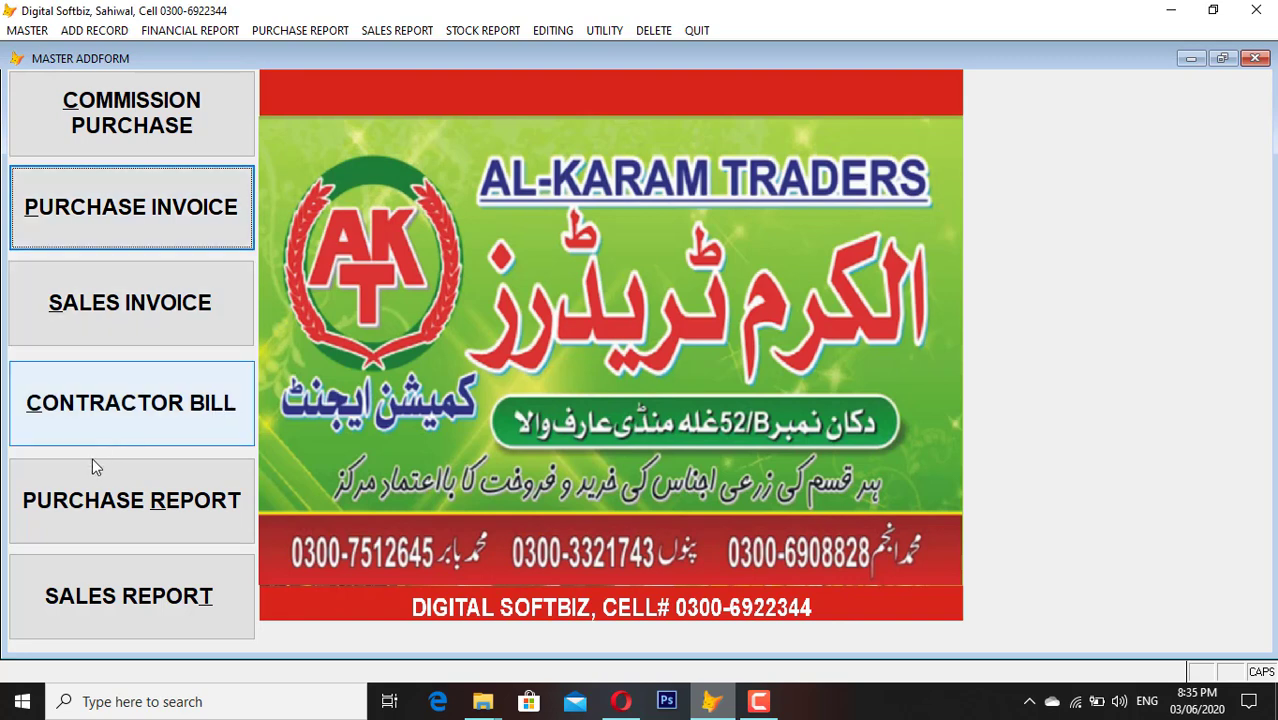
- Preview the daily purchase report from 03/06/2020 to 03/06/2020 and review the MAIZ entry
click(188, 494)
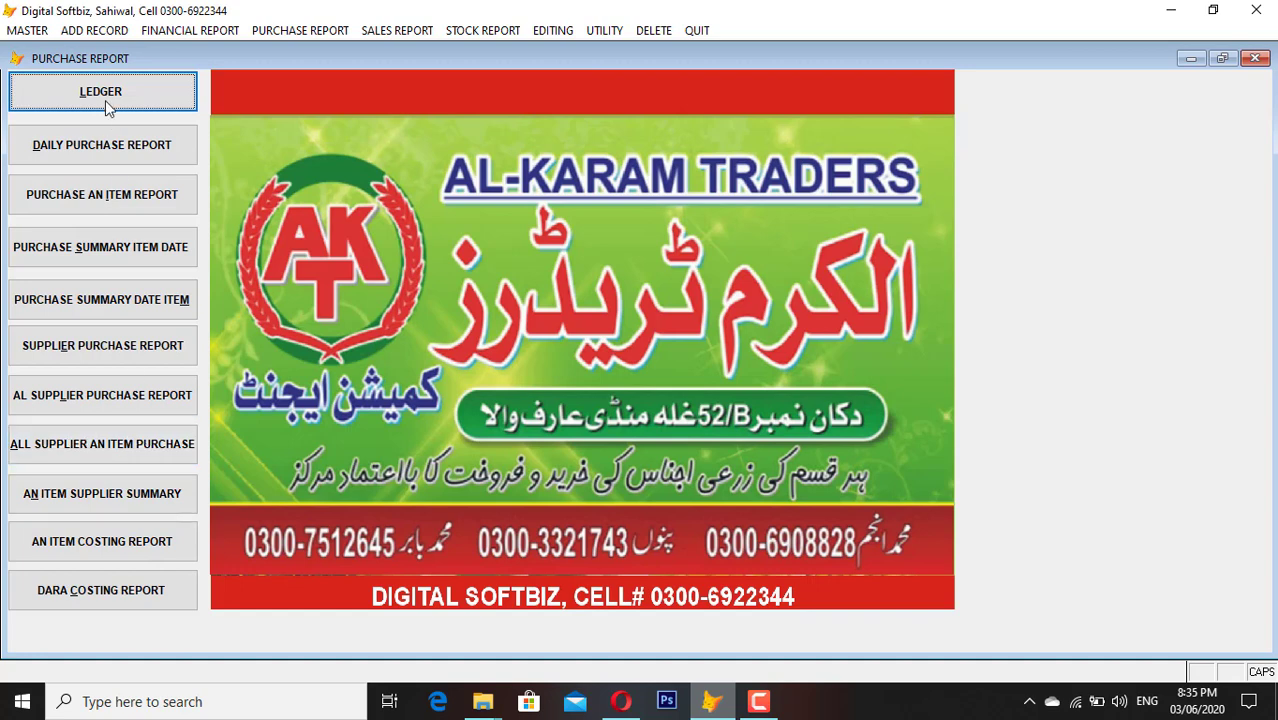
click(92, 150)
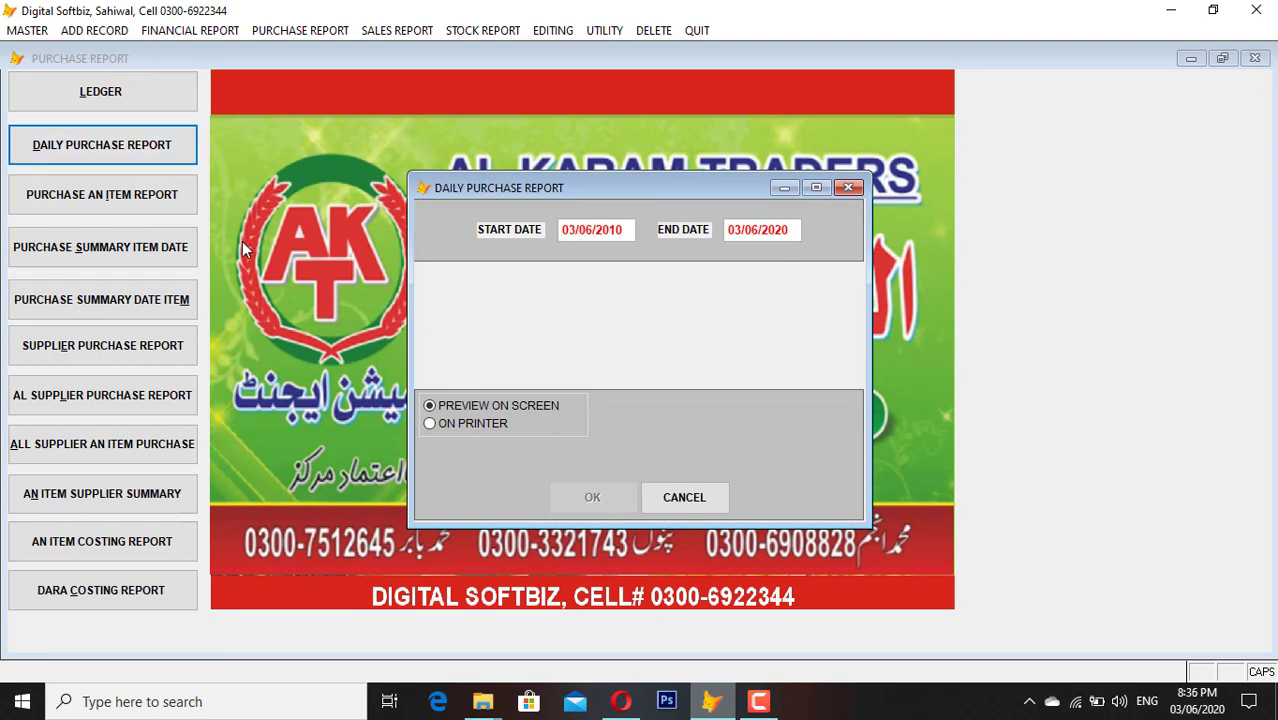
key(Return)
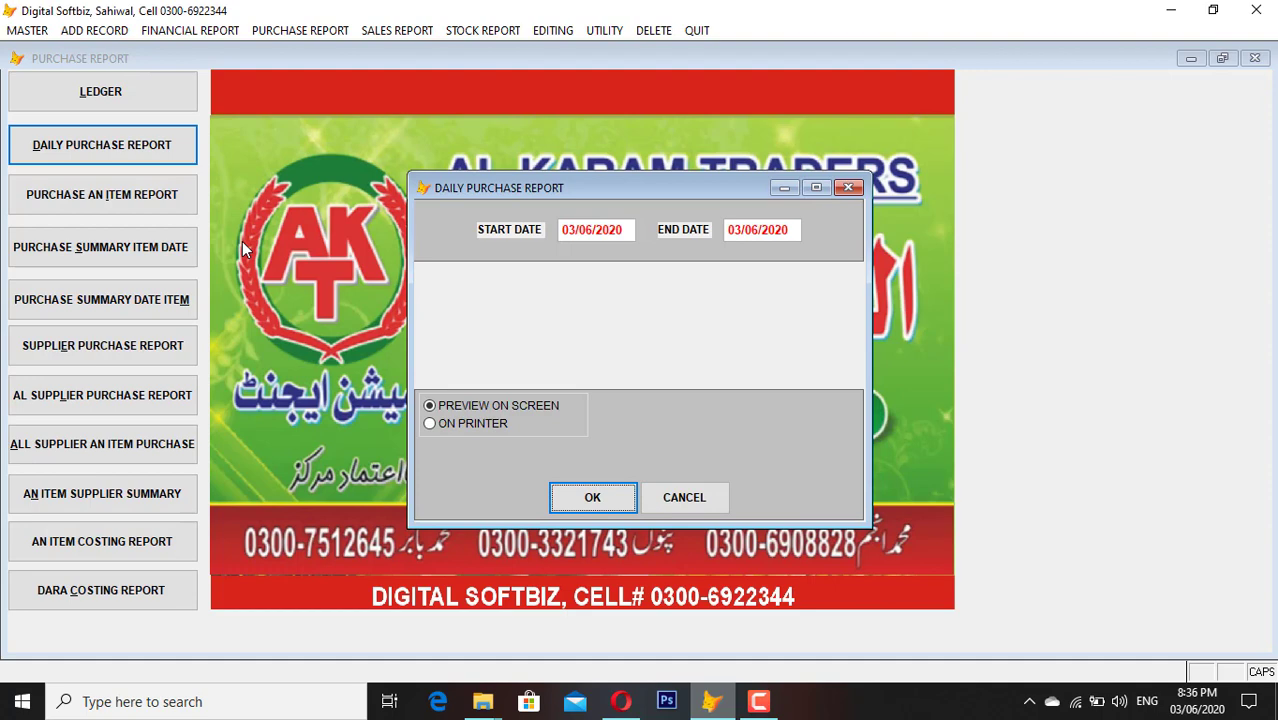
key(Return)
click(533, 89)
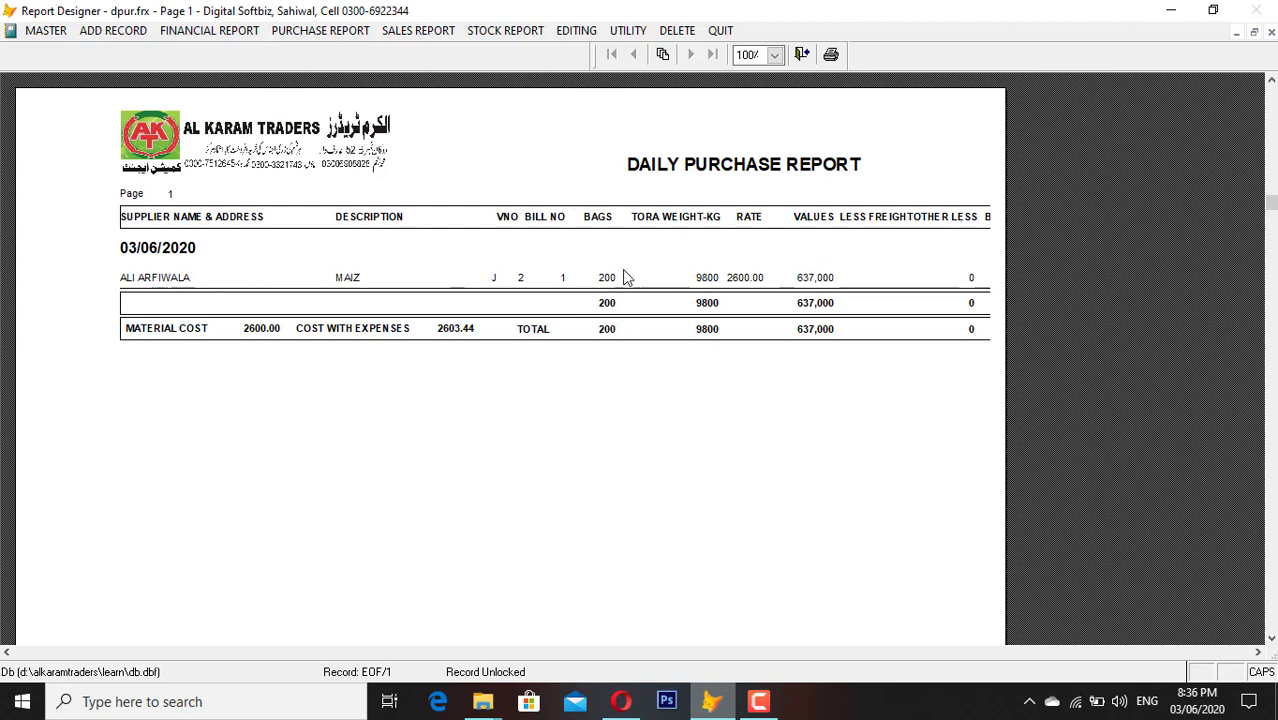
key(Escape)
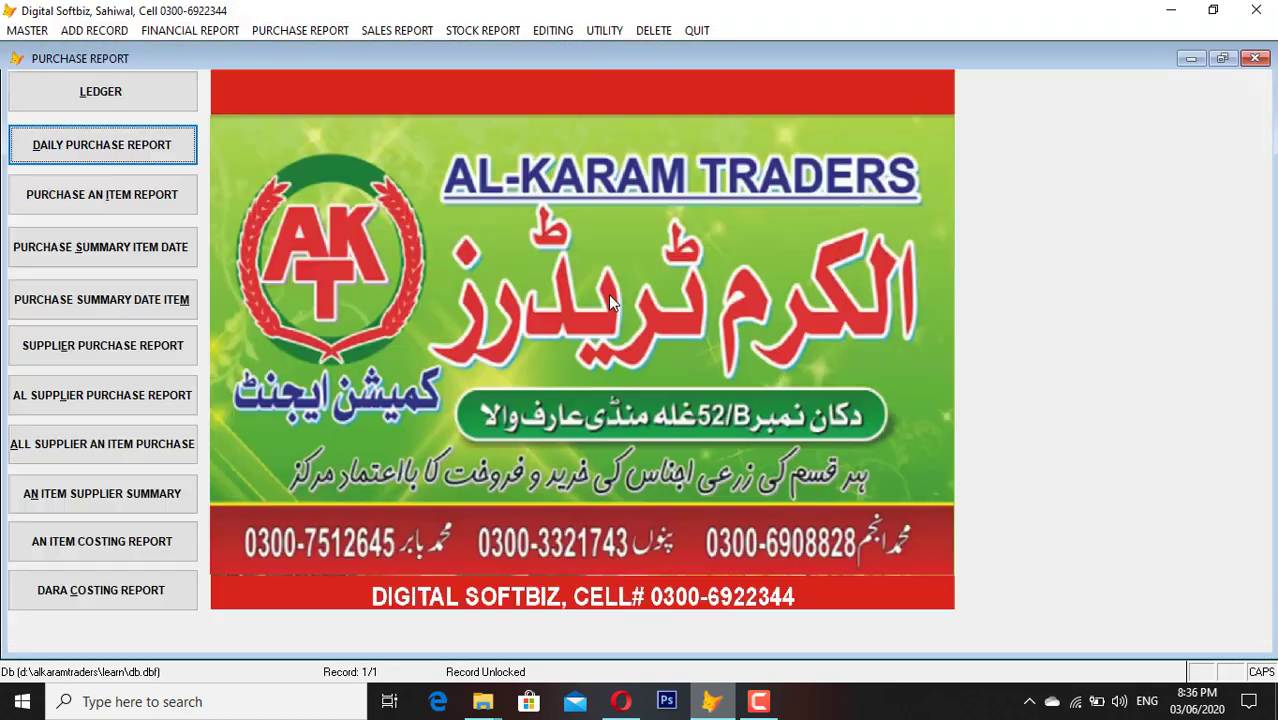
- Preview the item daily purchase report with start and end dates of 03/06/2020, and close it after checking the MAIZ line
click(153, 188)
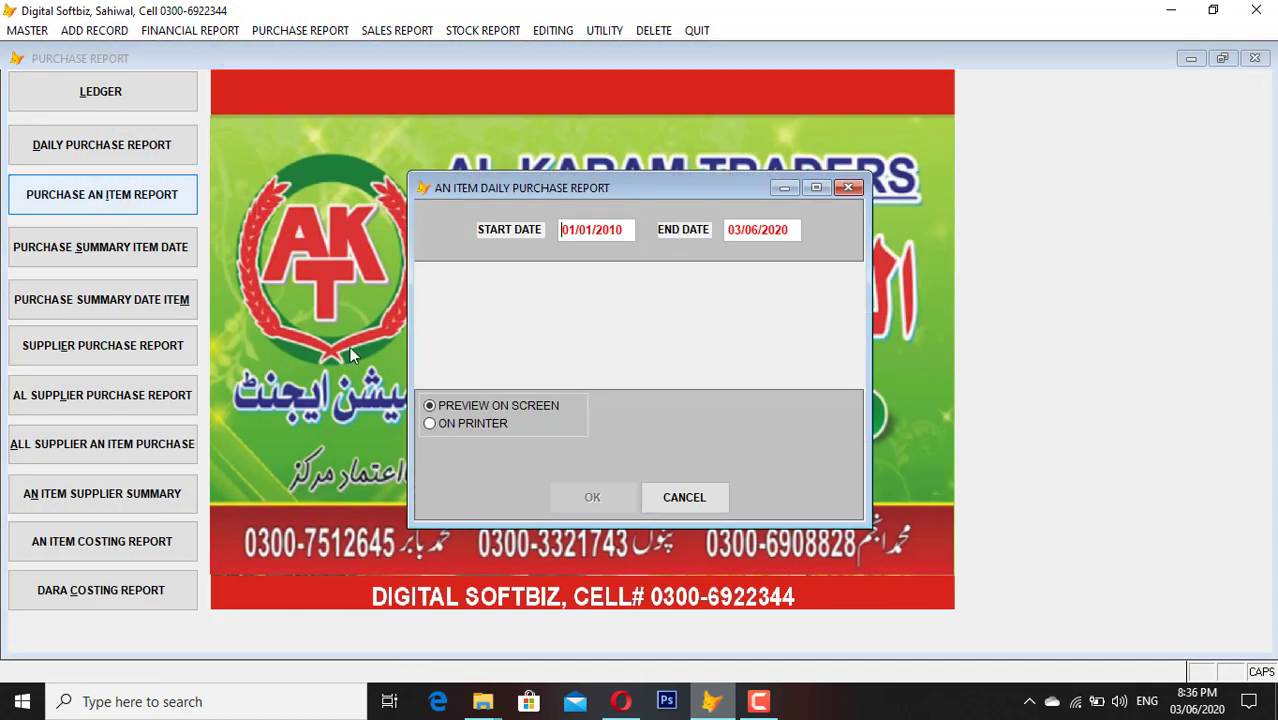
text(03)
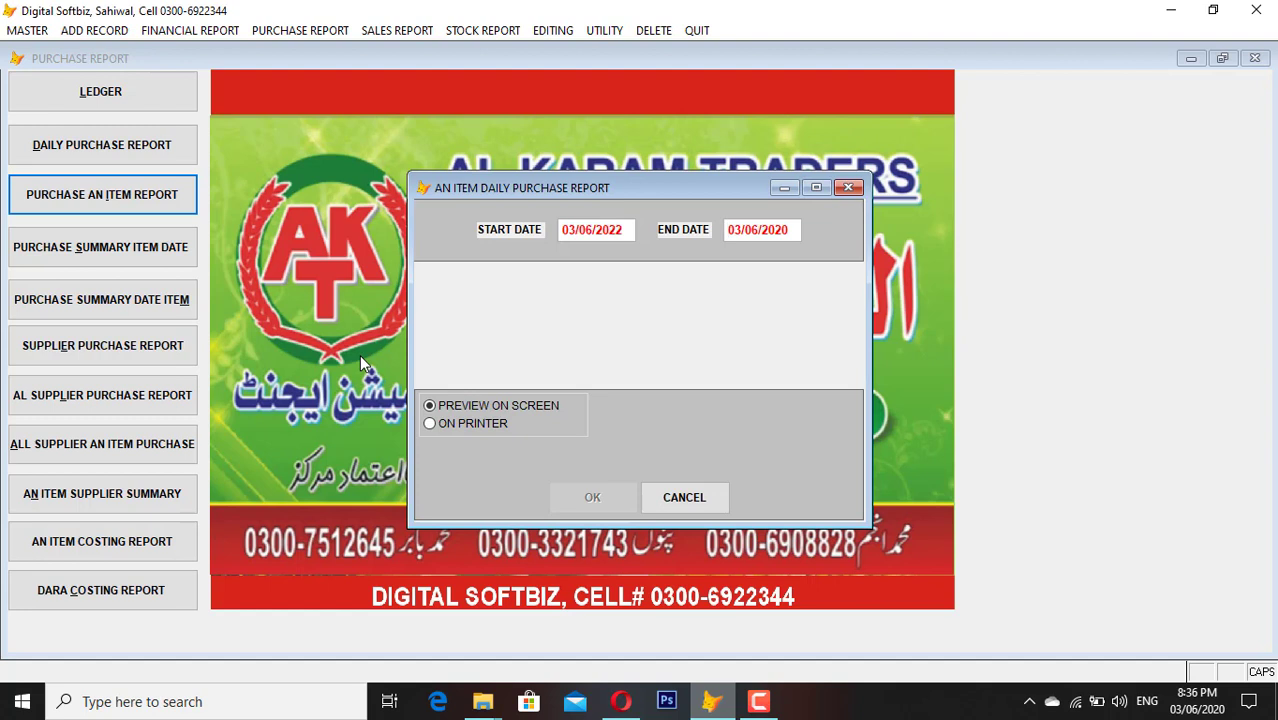
key(Left)
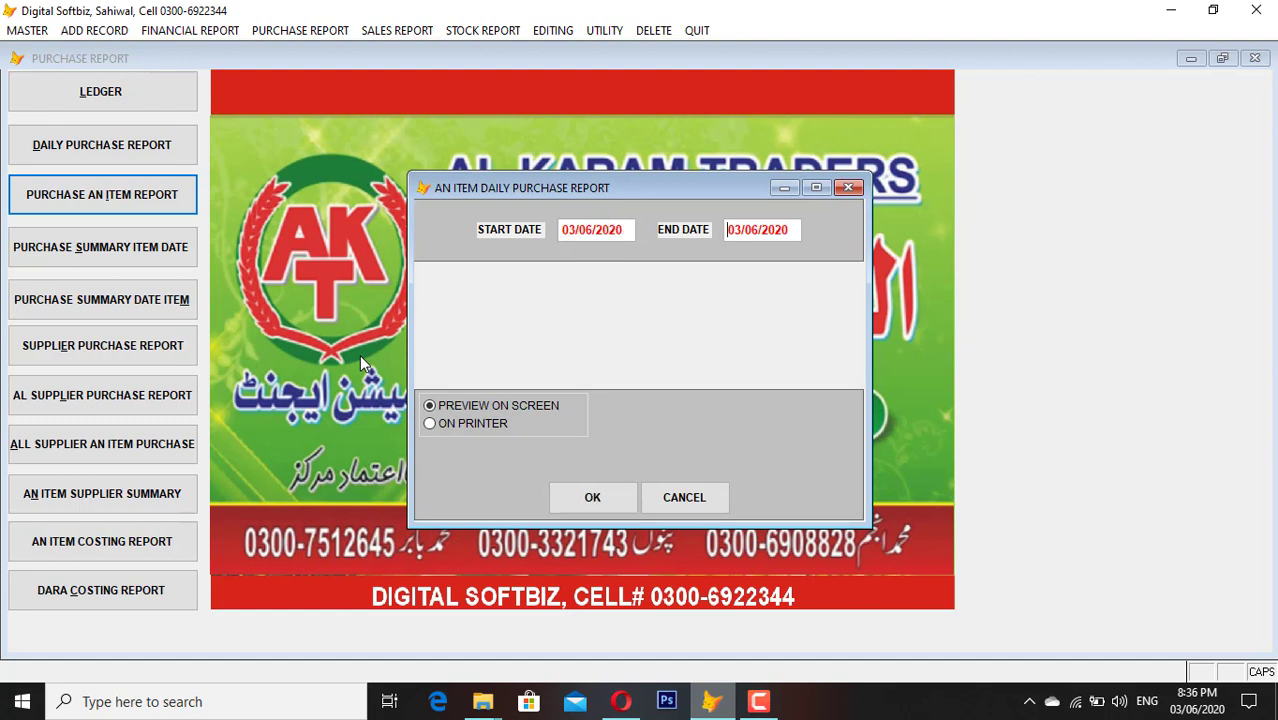
key(Return)
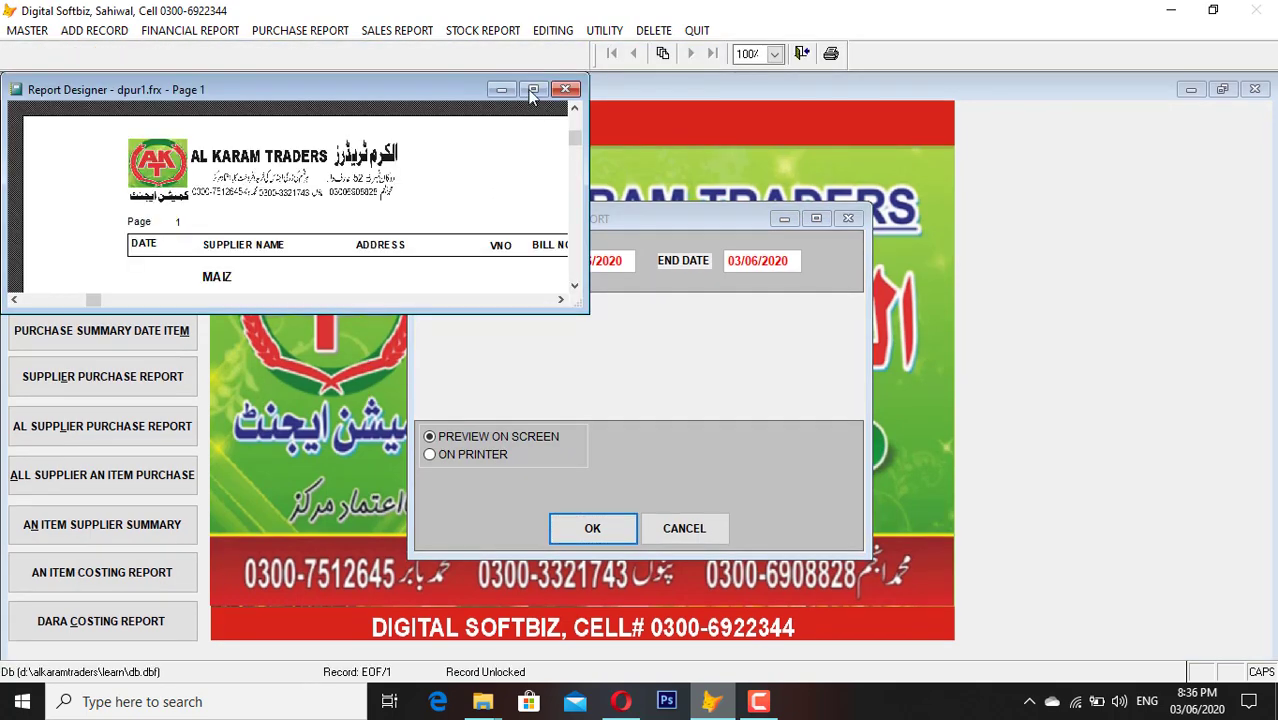
click(533, 90)
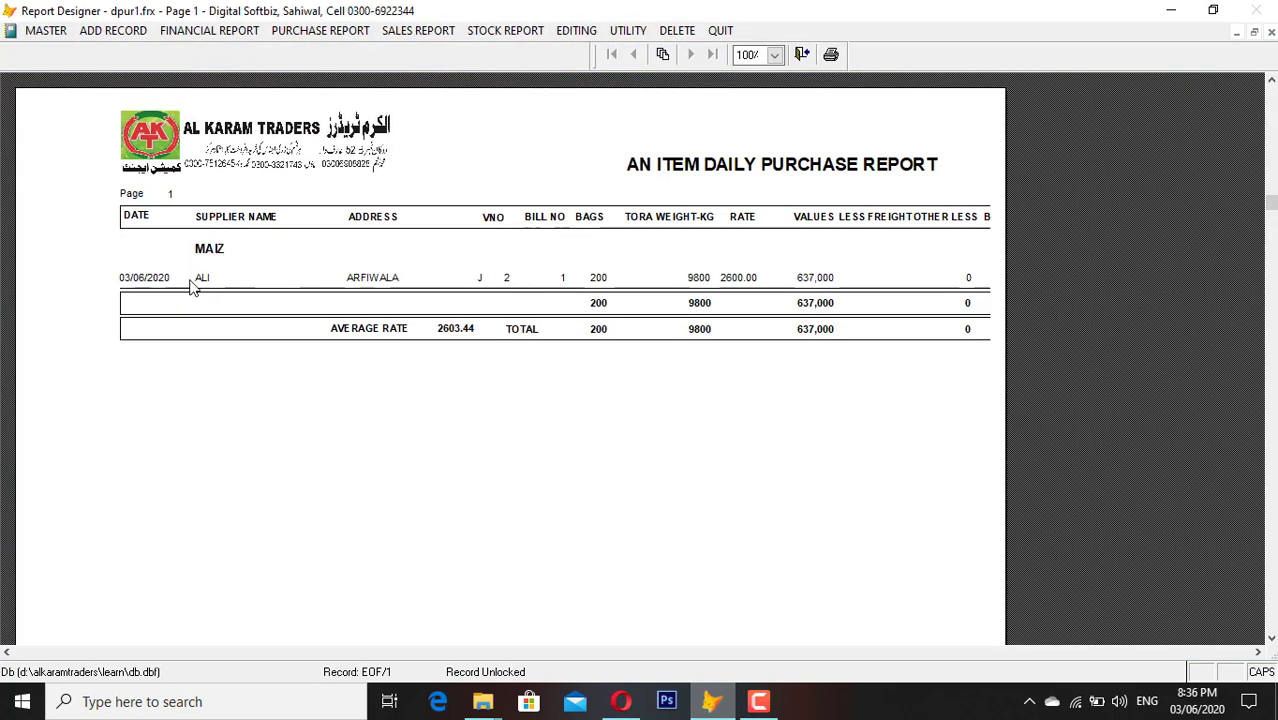
key(Escape)
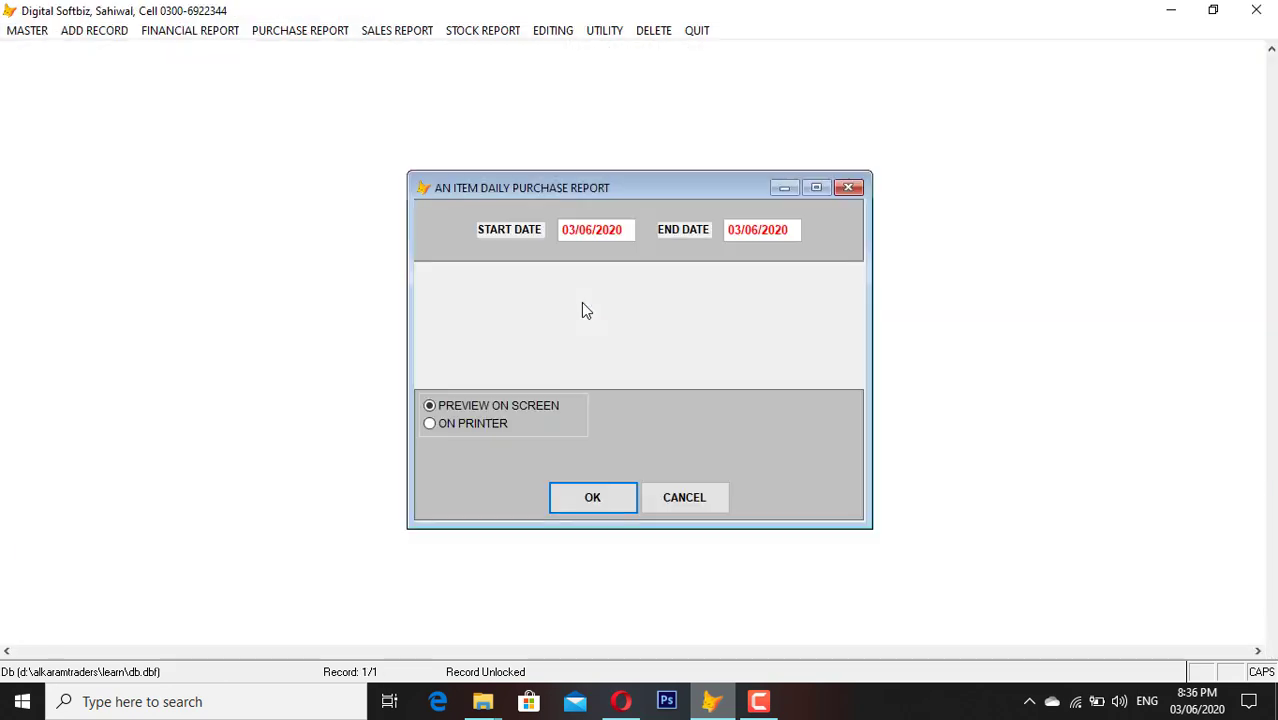
key(Escape)
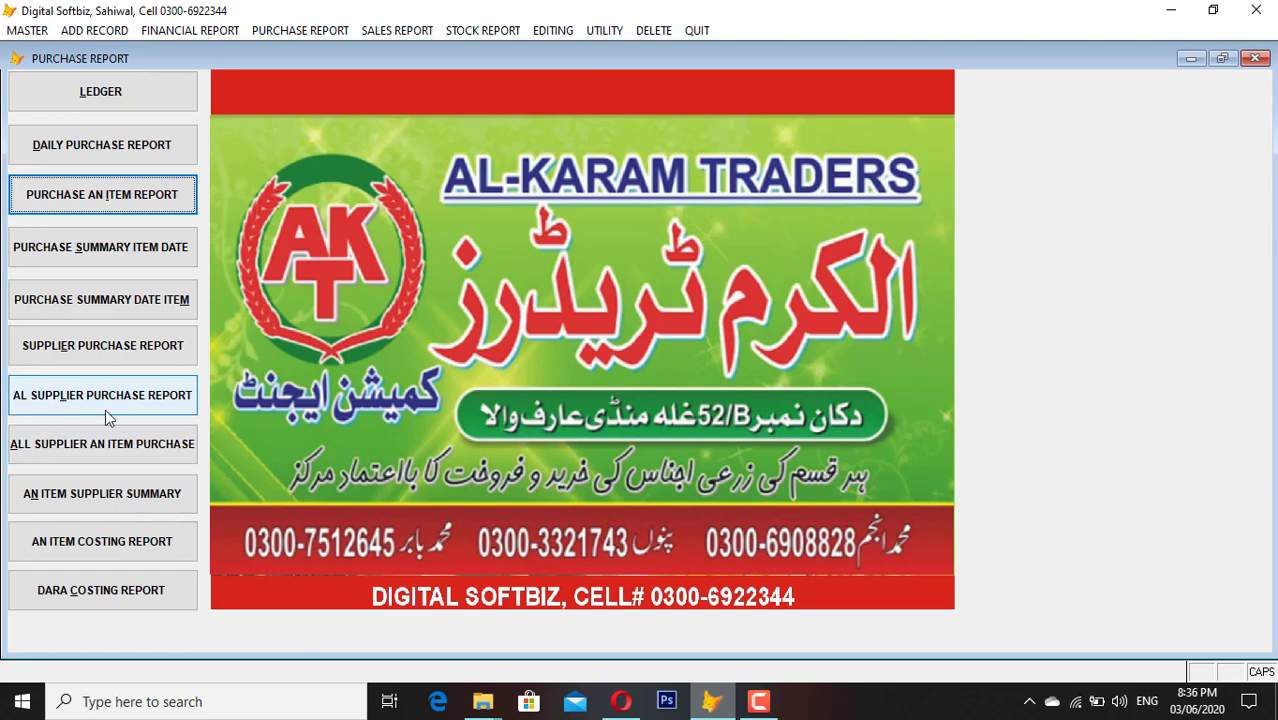
- Preview the all supplier an item purchase report from 03/06/2020 to 03/06/2020 and check the supplier's expenses and amount
click(130, 455)
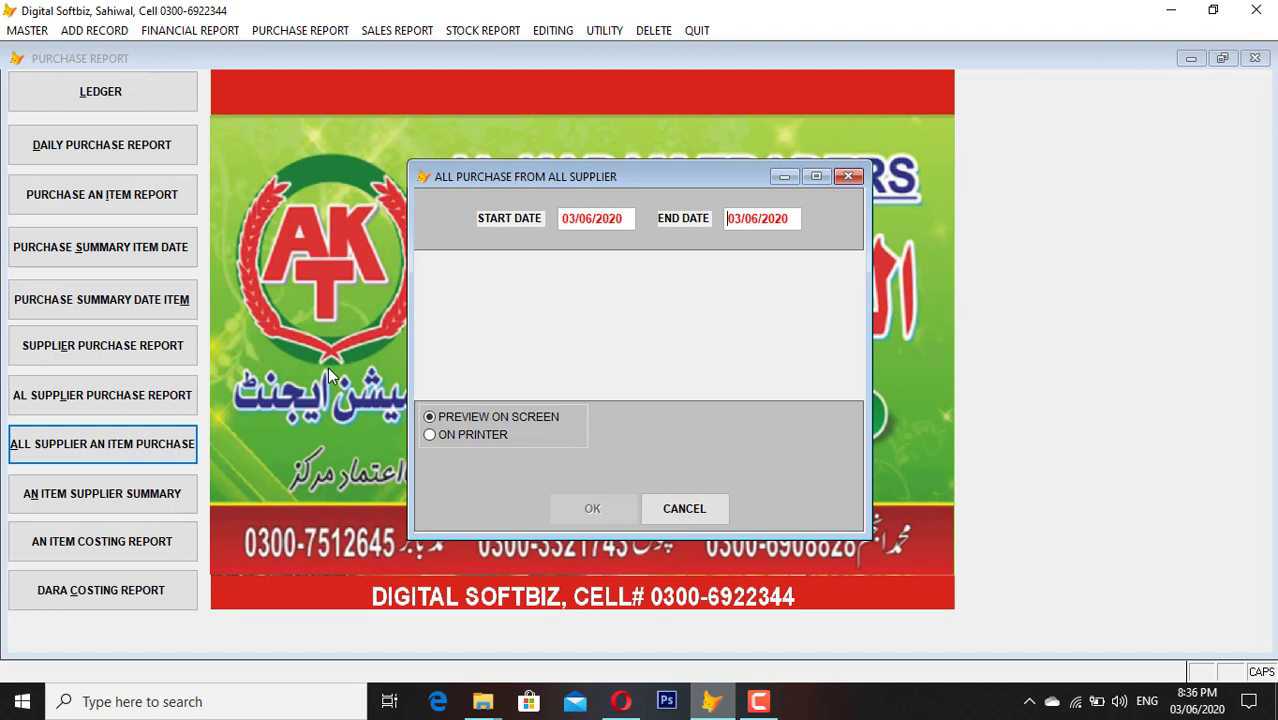
key(Return)
key(Return)
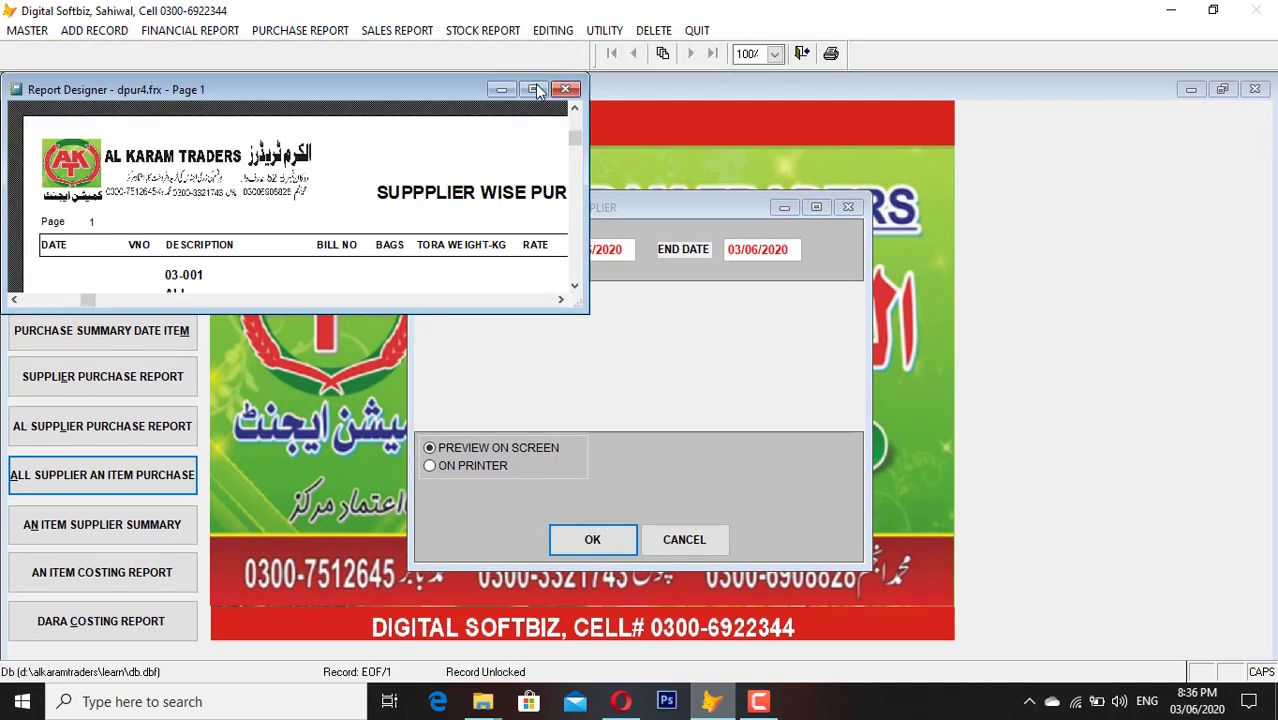
click(535, 89)
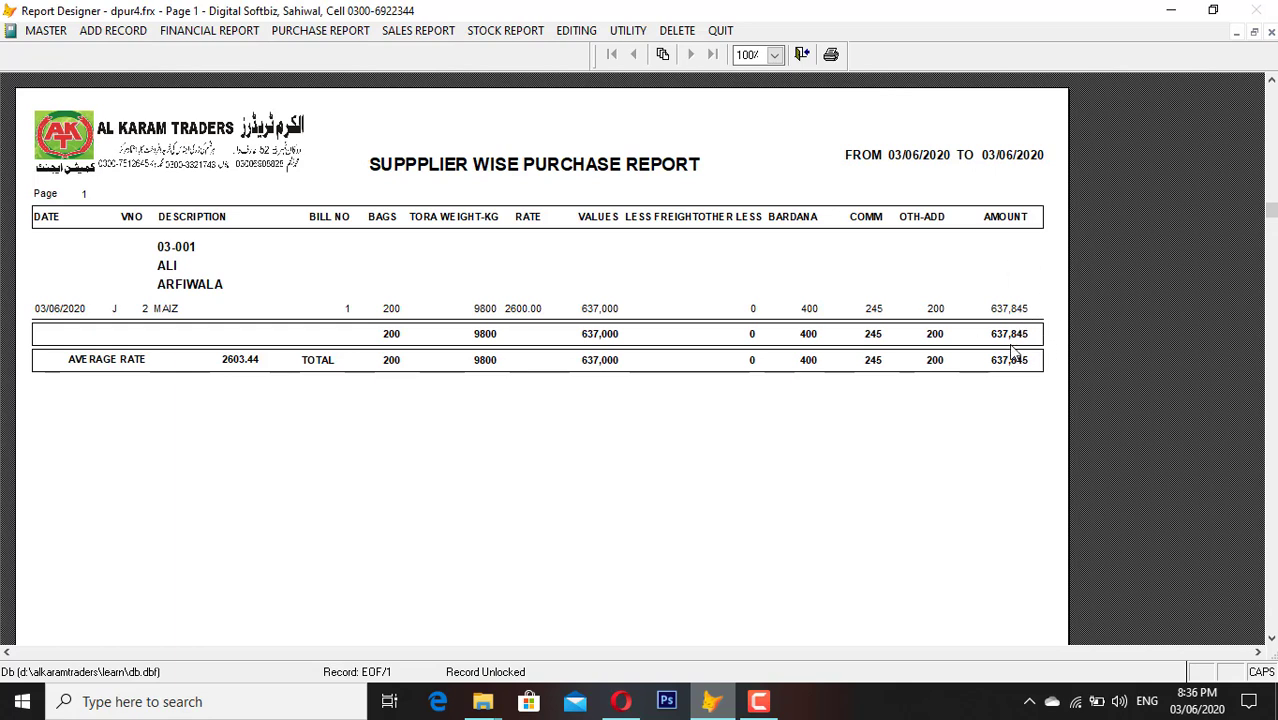
key(Escape)
key(Escape)
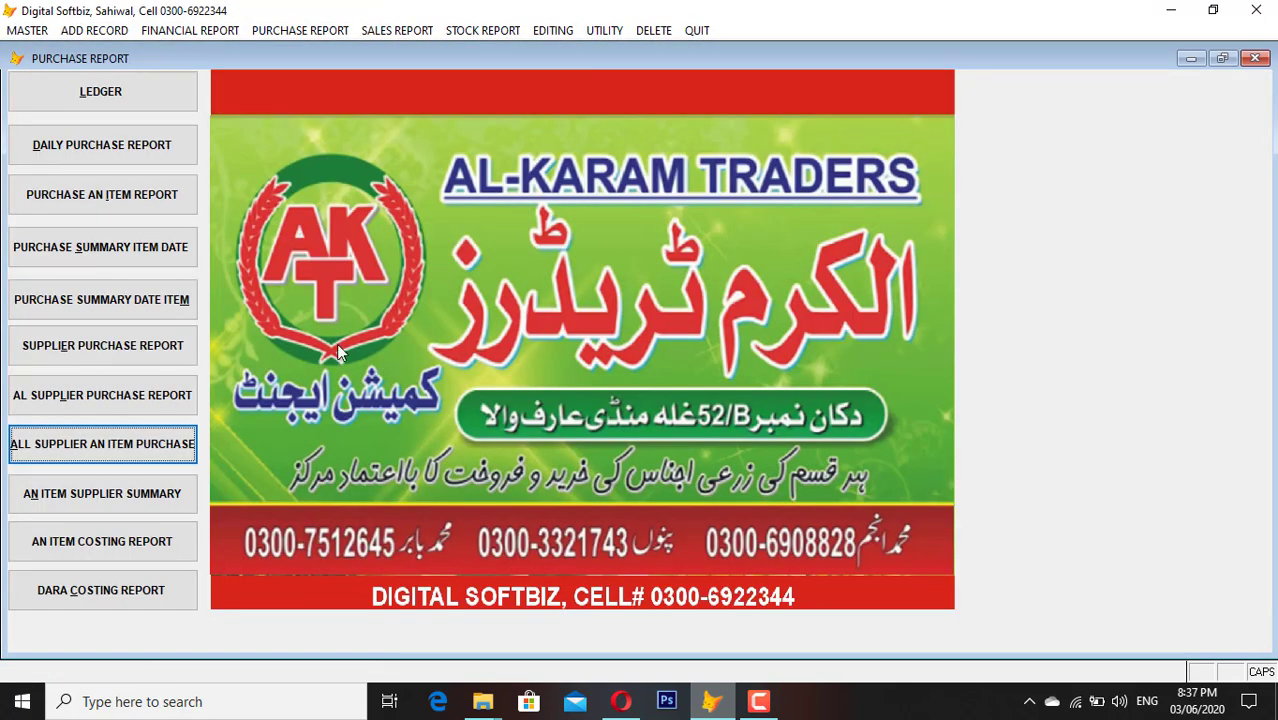
- Preview the item costing report for MAIZ from 01/01/2010 to 03/06/2020 and examine its cost rates with and without expenses
click(115, 561)
key(Return)
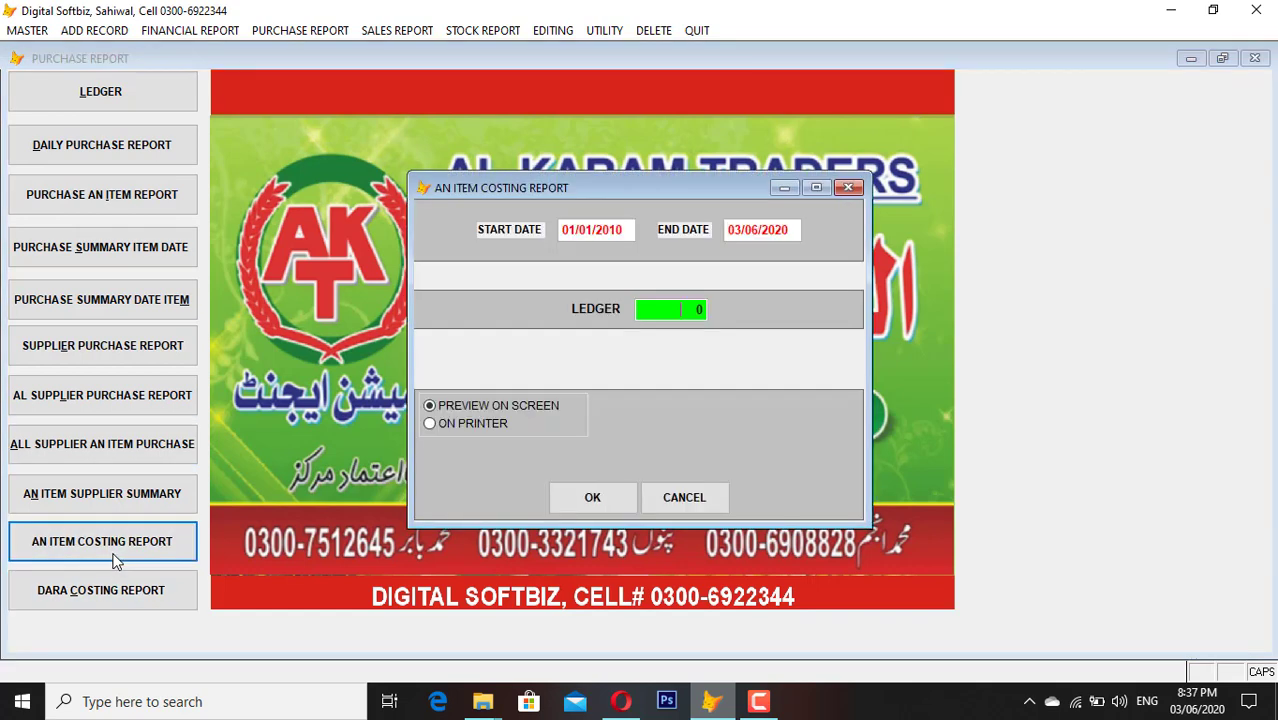
key(Return)
text(MA)
key(Return)
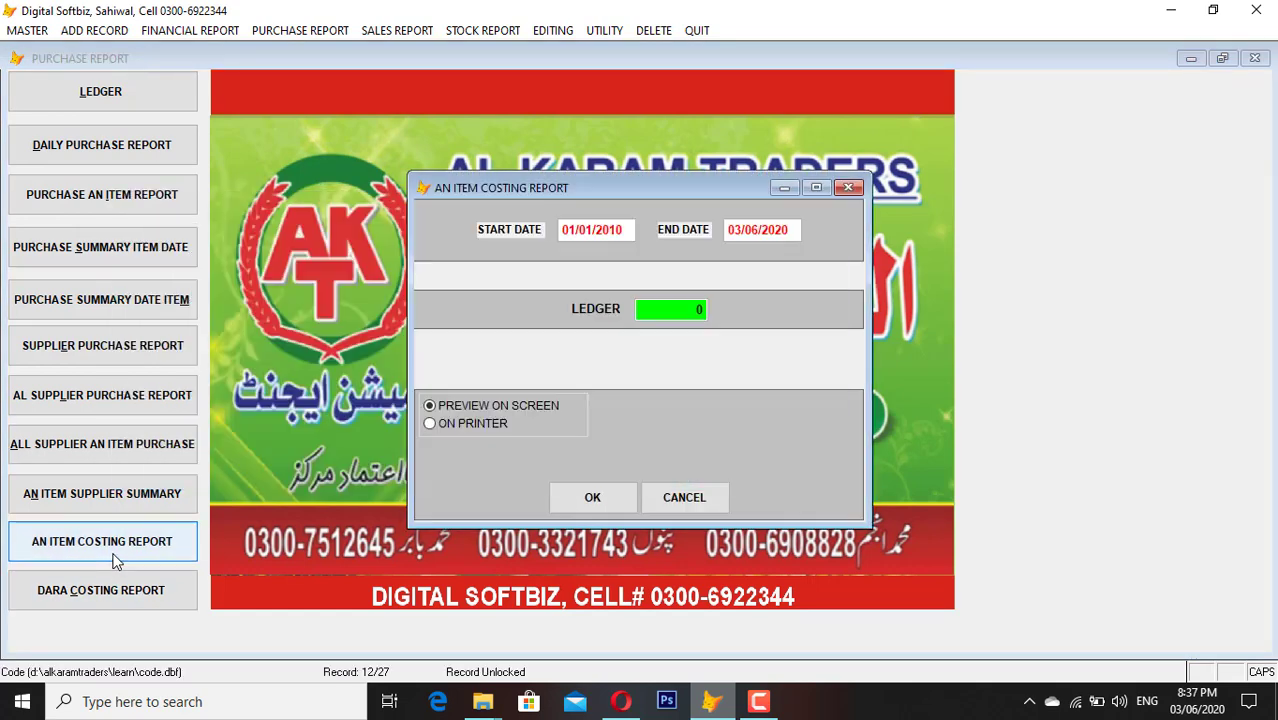
key(Return)
key(Return)
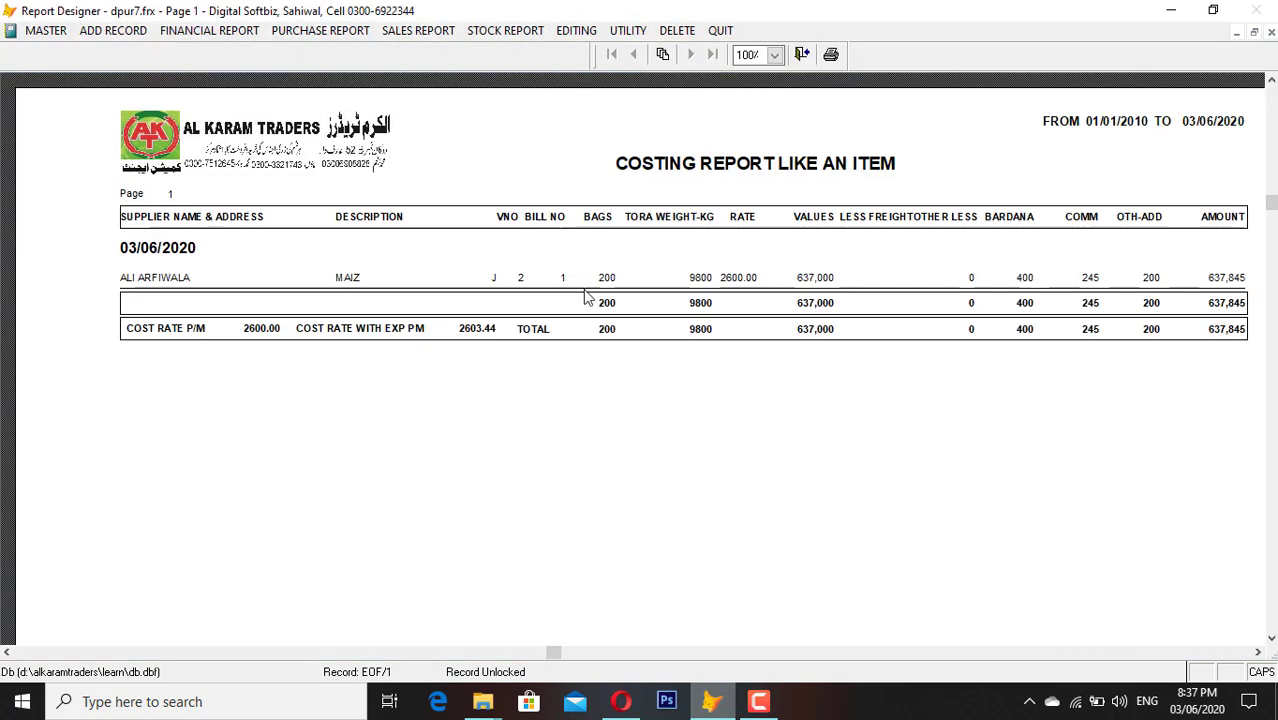
click(723, 267)
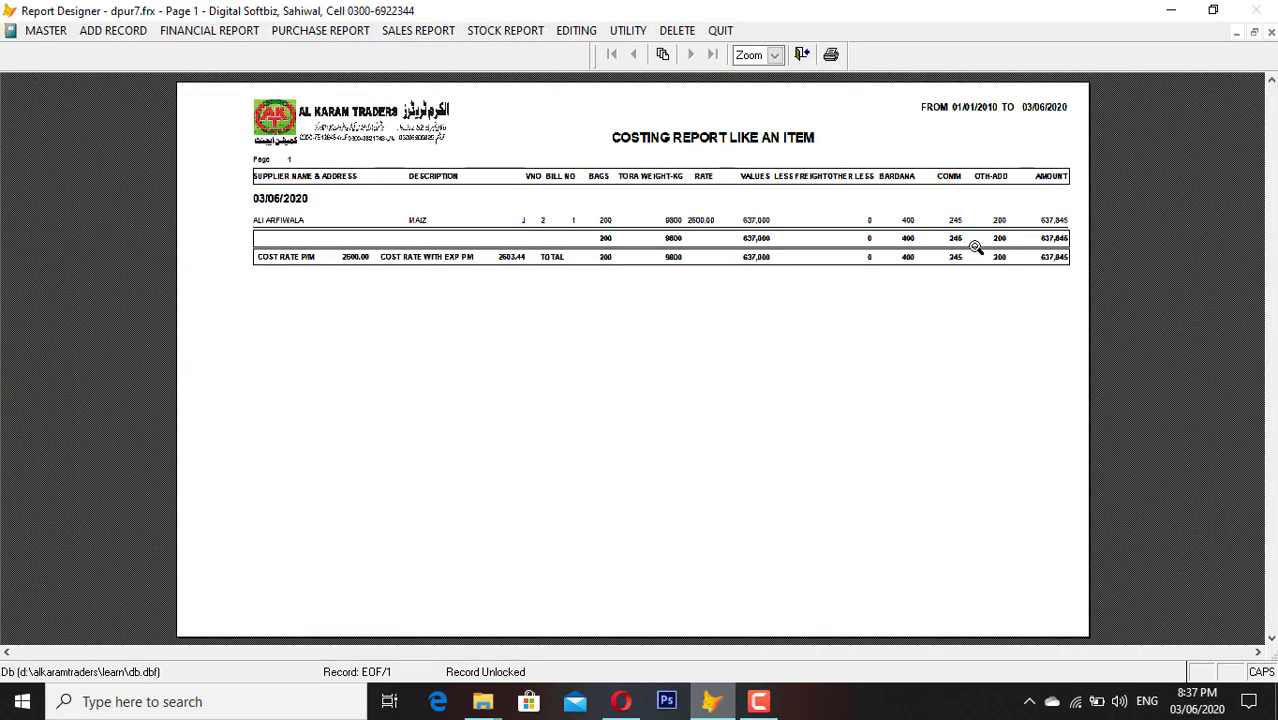
click(967, 243)
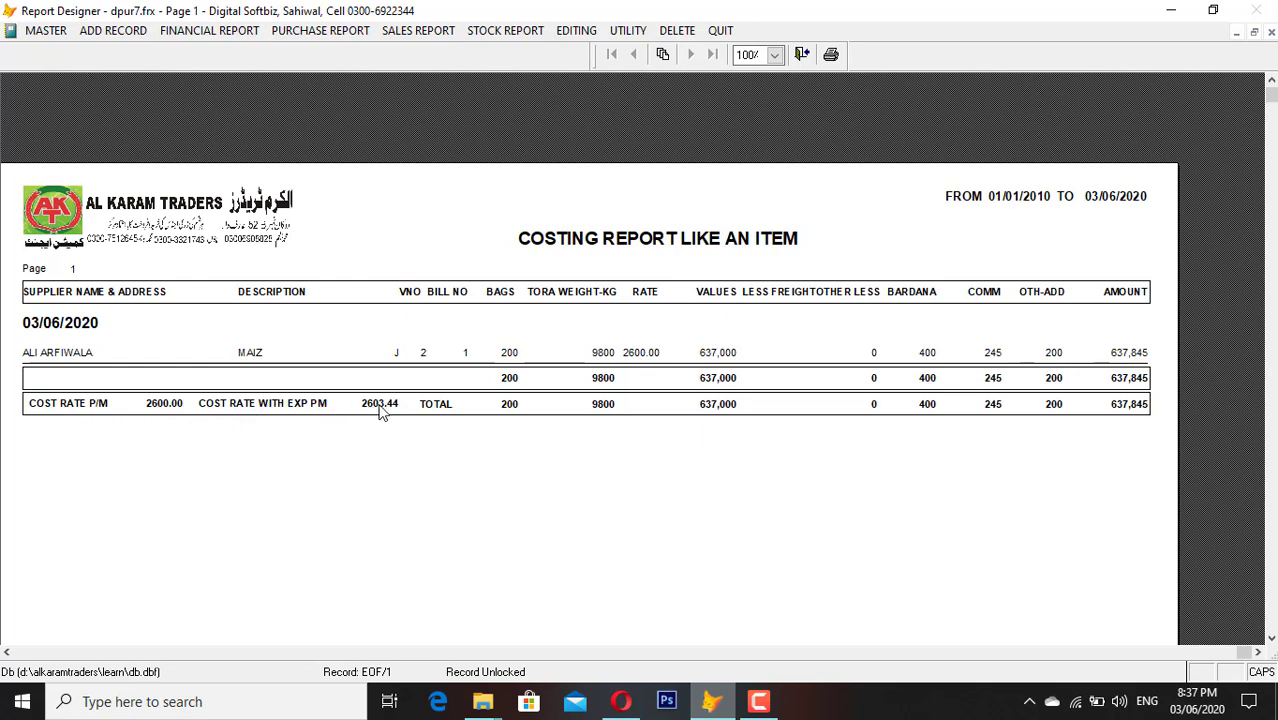
key(Escape)
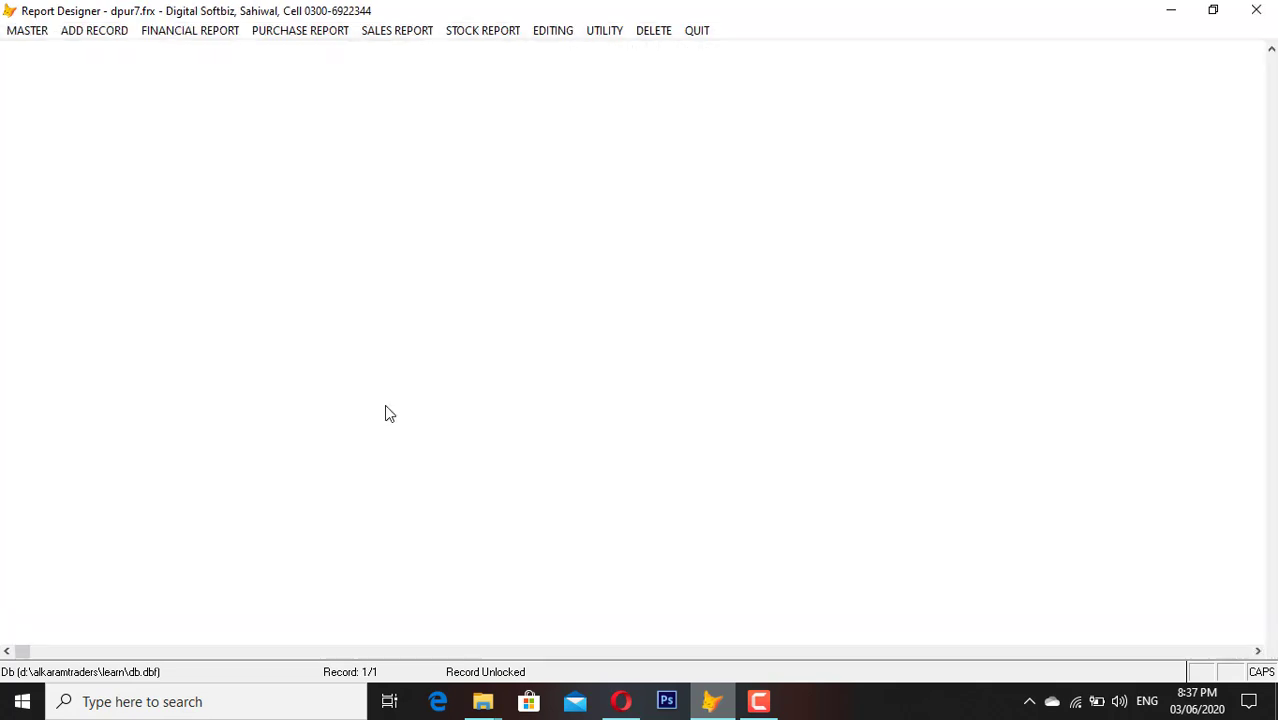
- Preview the dara costing report for PURCHASE MAIZ KHATA from 01/01/2010 to 03/06/2020 and check its brokery and purchase costs
click(116, 598)
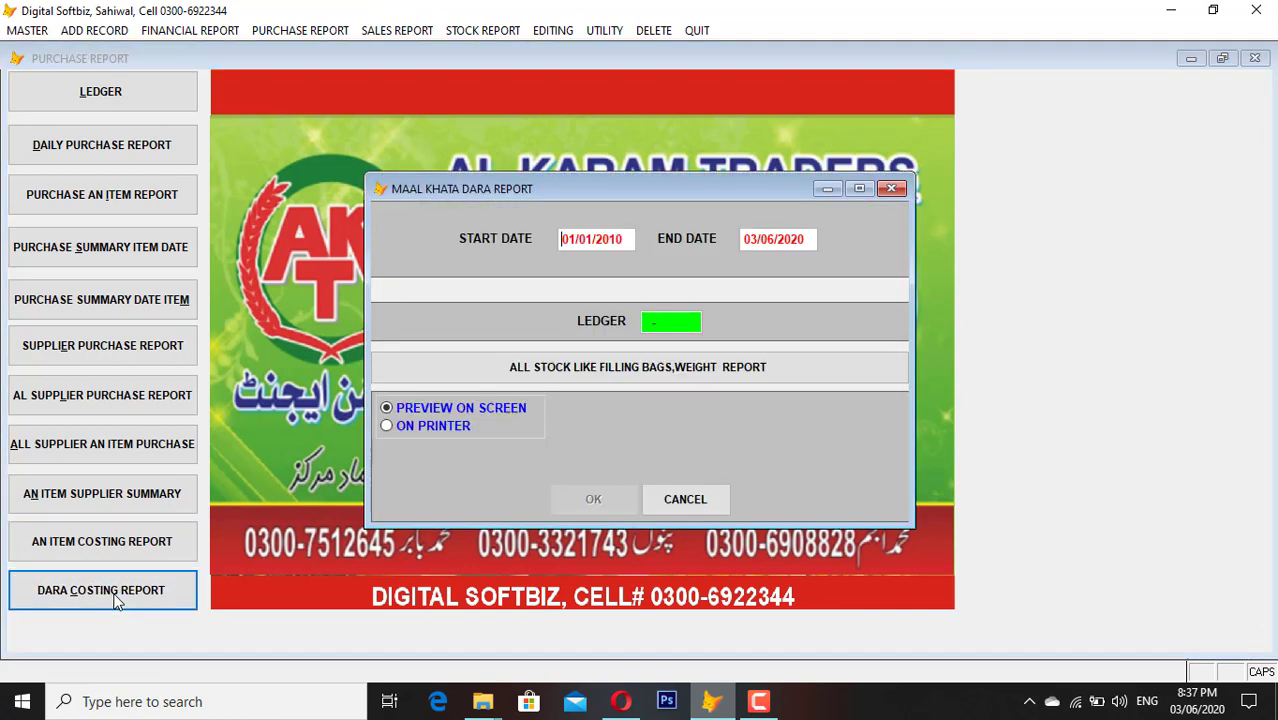
key(Return)
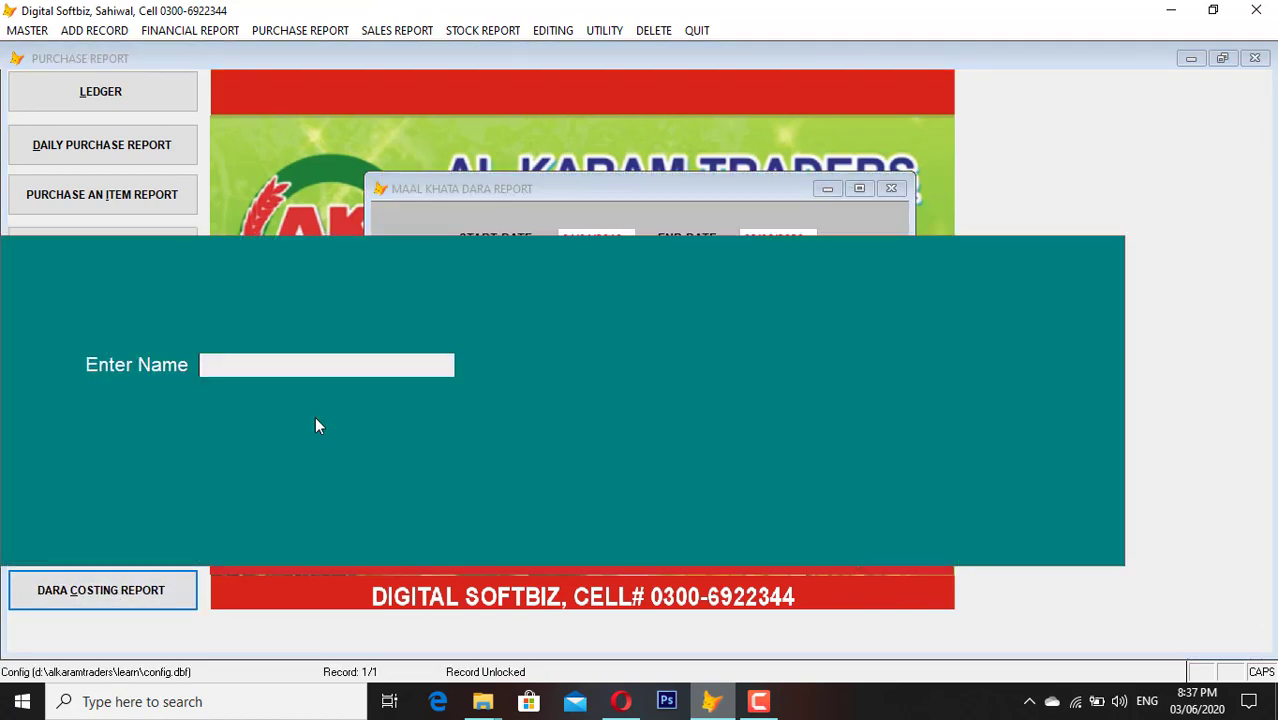
text(M)
key(BackSpace)
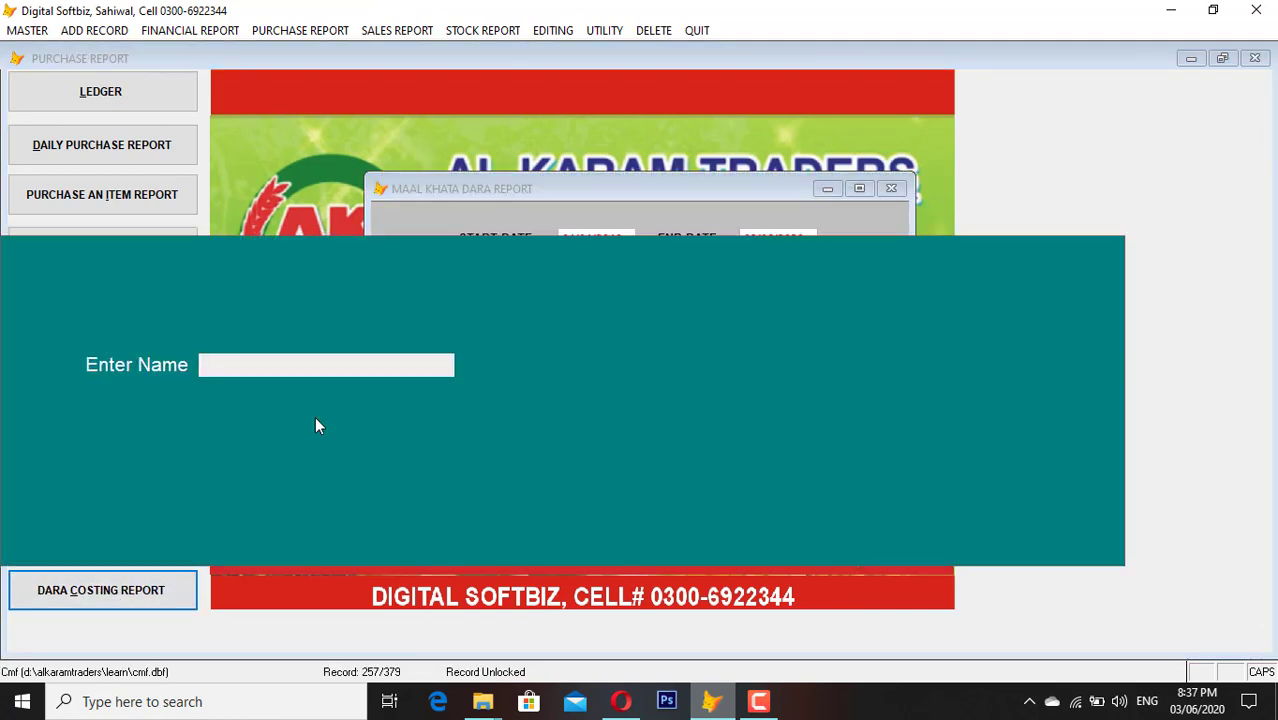
text(PUR)
key(Return)
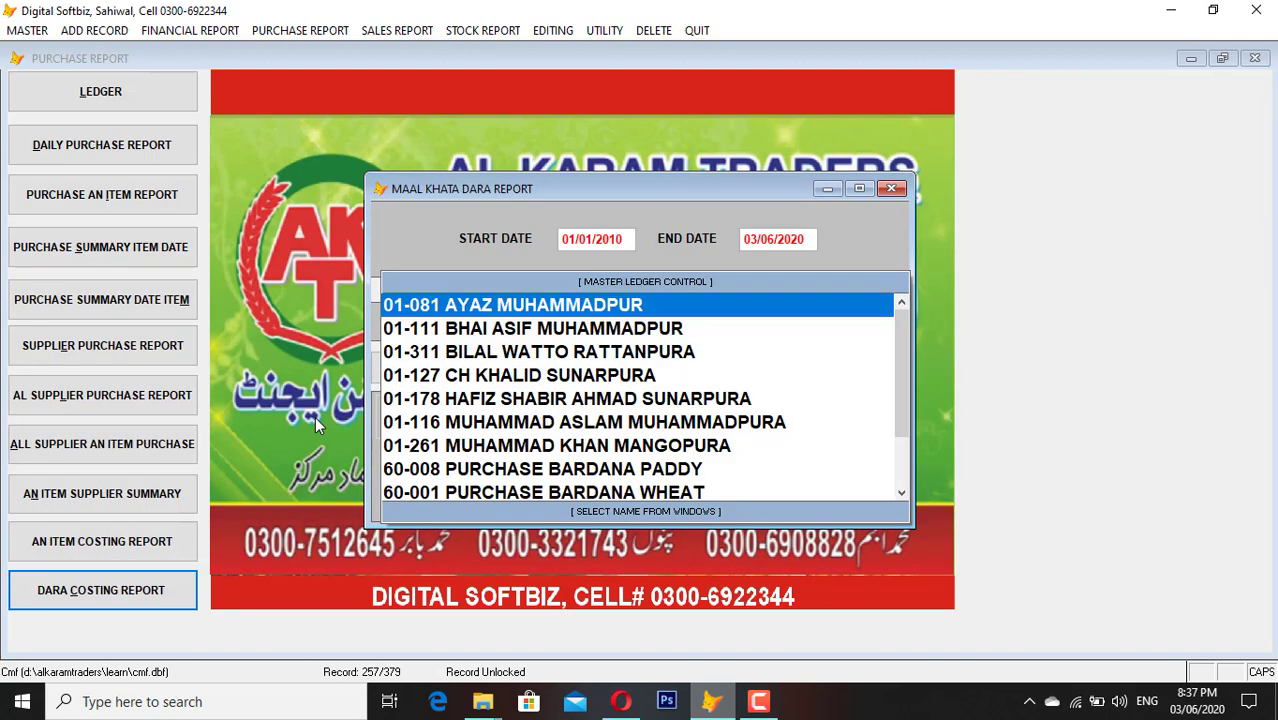
key(Down)
key(Down)
key(Down)
key(Down)
key(Down)
key(Down)
key(Down)
key(Down)
key(Down)
key(Up)
key(Down)
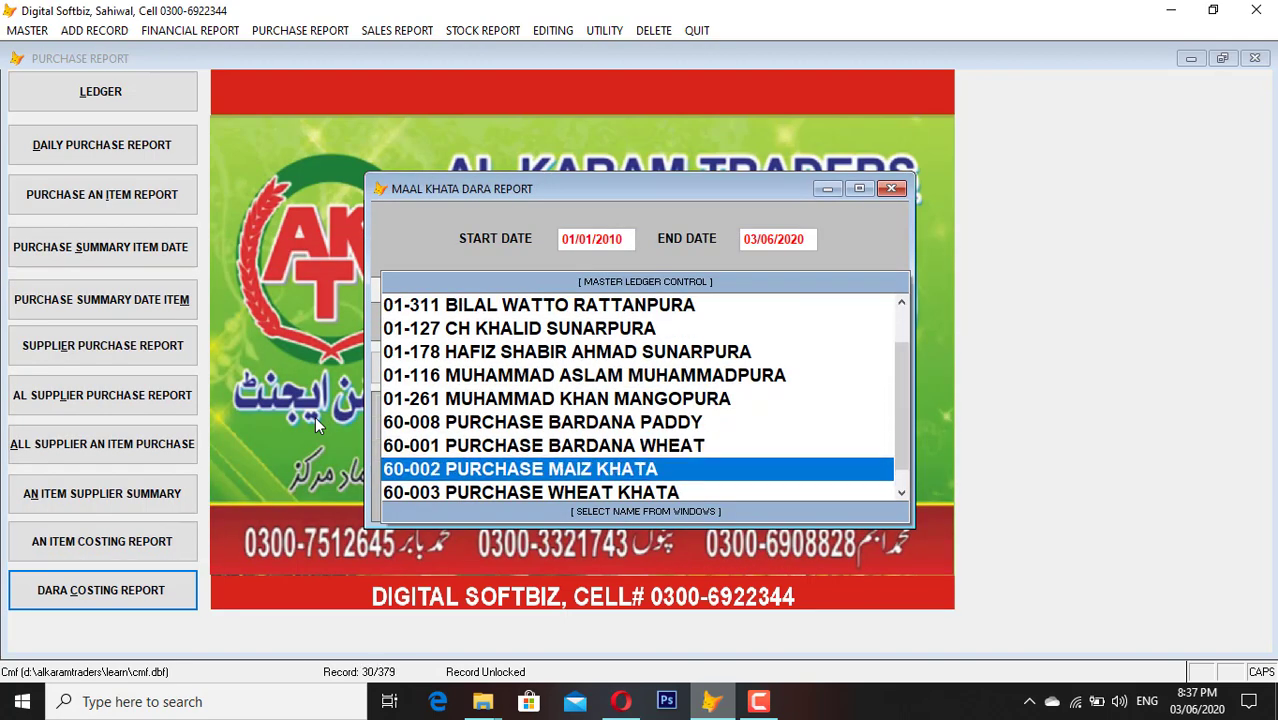
key(Return)
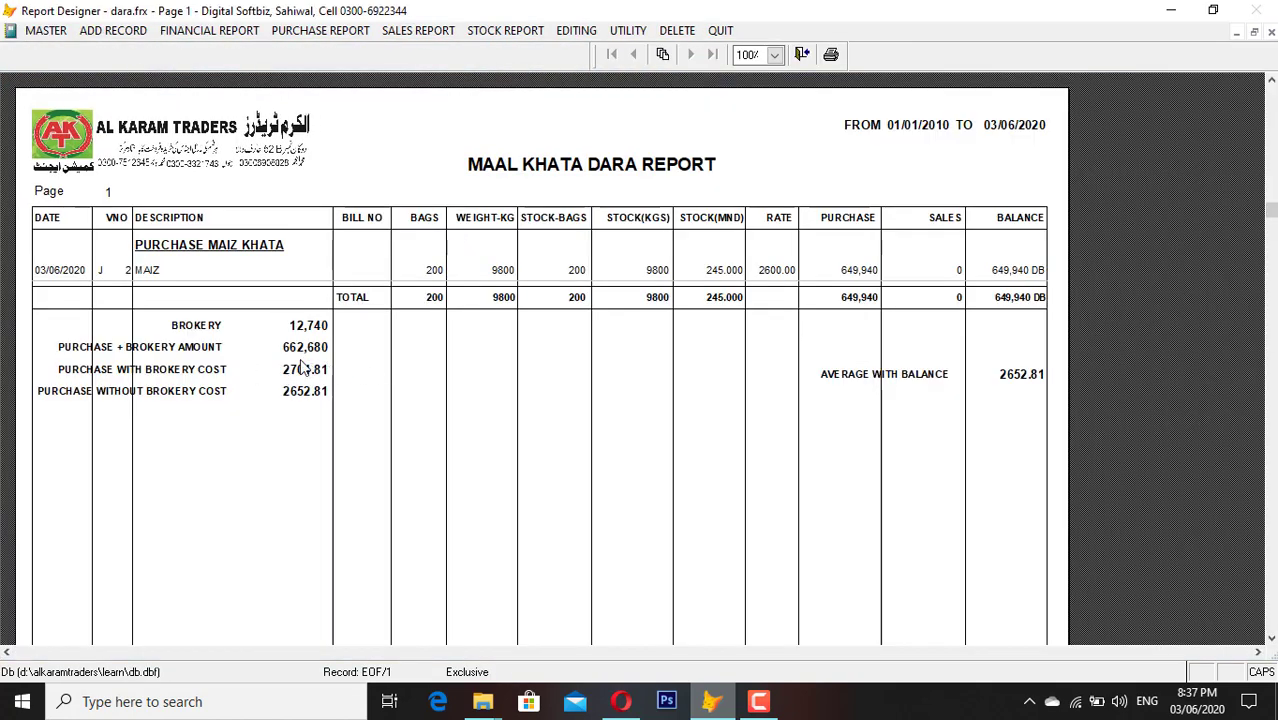
key(Escape)
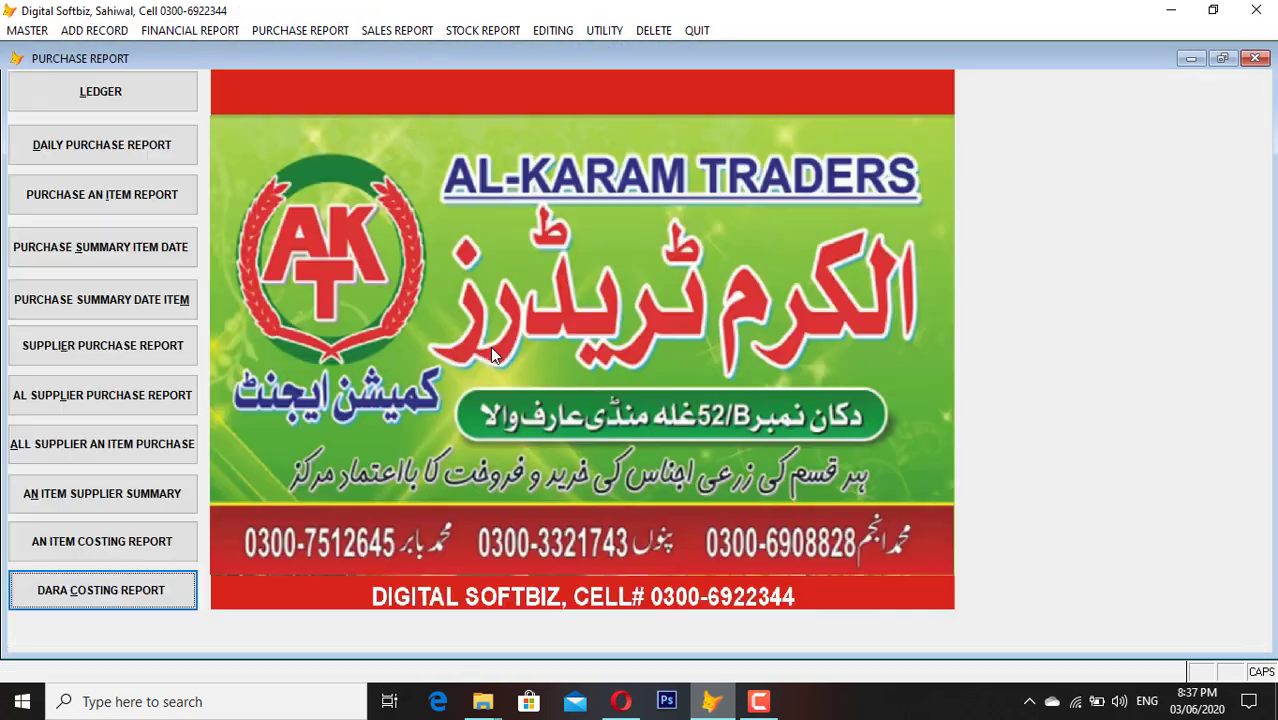
- Preview the all stock filling bags and weight report with the PURCHASE MAIZ KHATA ledger selected, and close the purchase reports after checking it
click(112, 594)
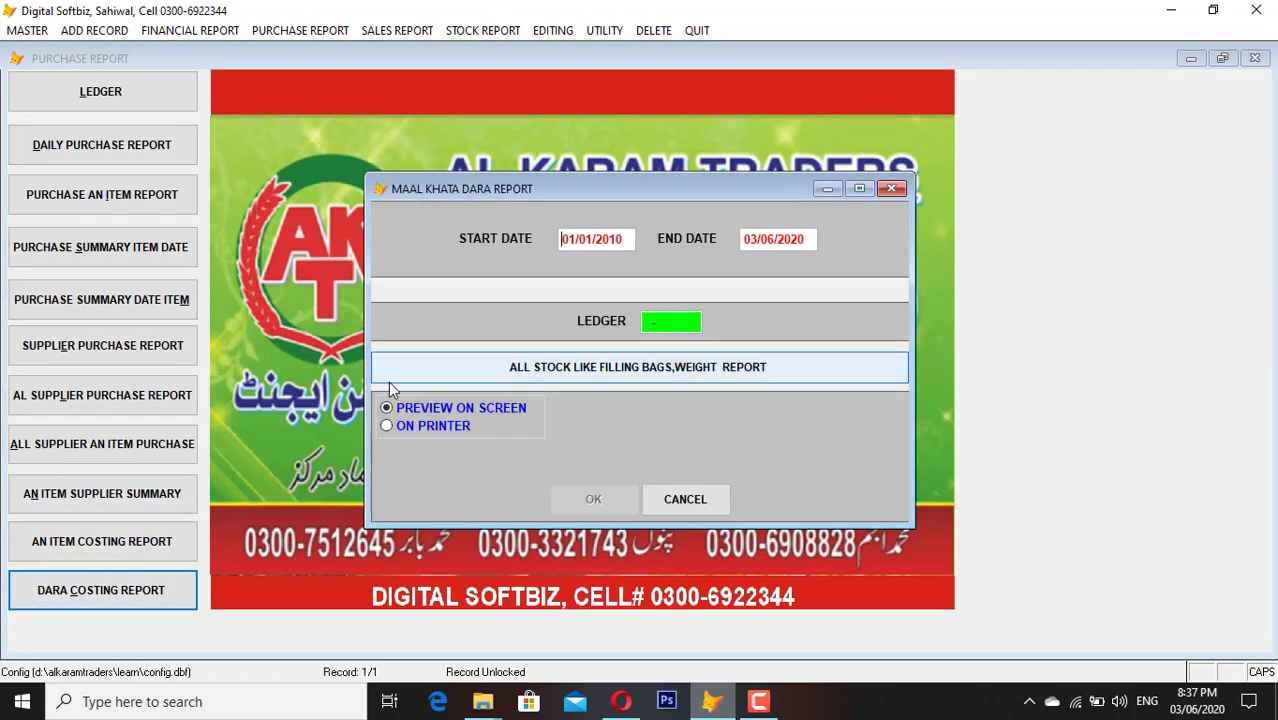
click(537, 367)
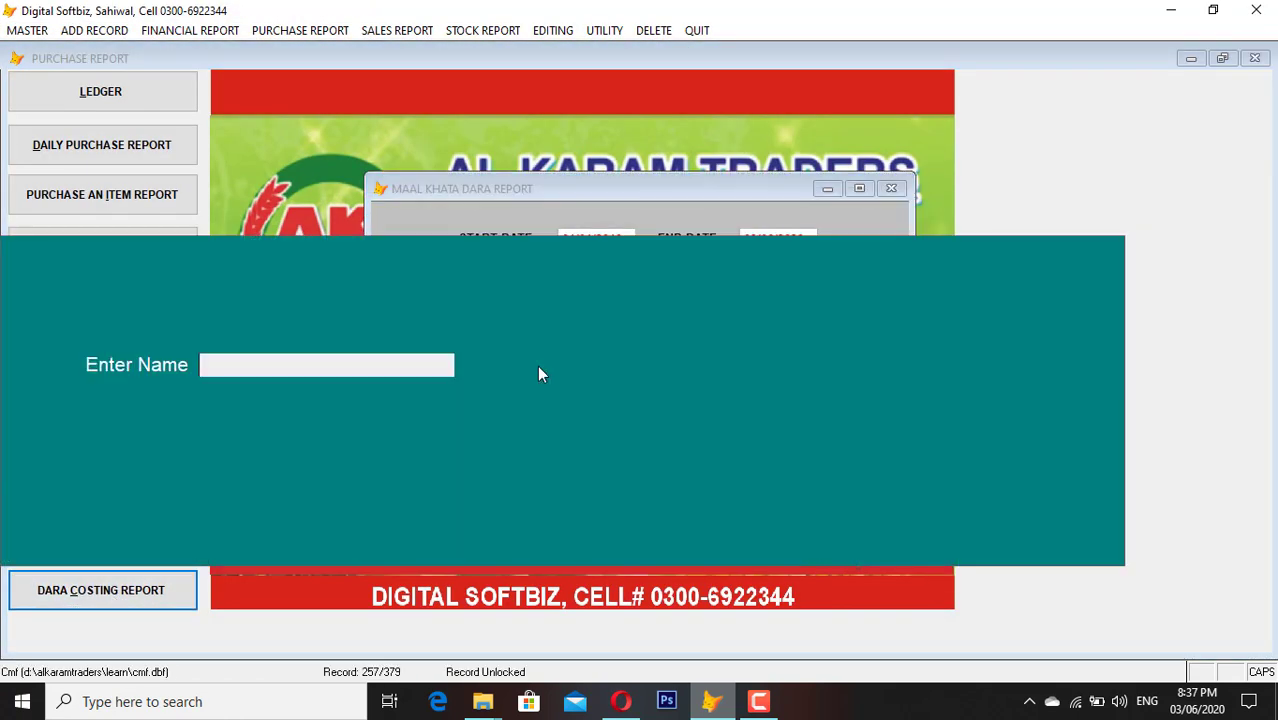
text(PUR)
key(Return)
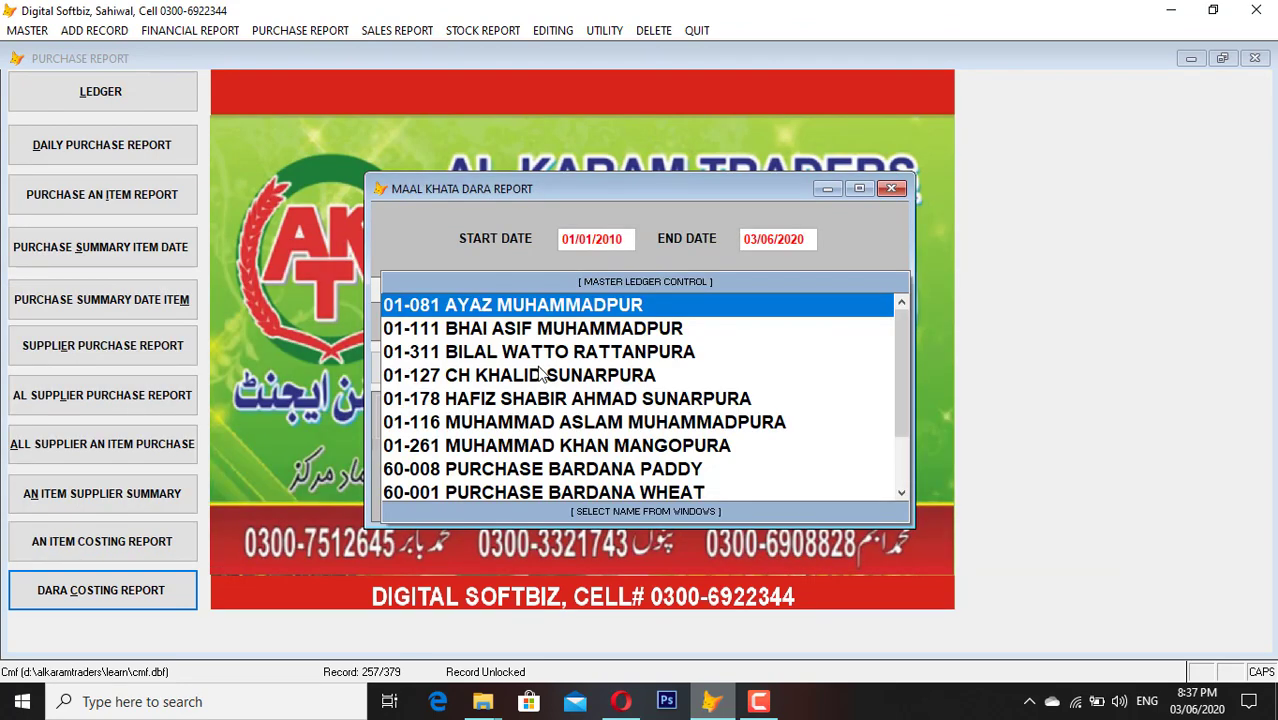
key(Down)
key(Down)
key(Down)
key(Down)
key(Down)
key(Down)
key(Down)
key(Down)
key(Down)
key(Return)
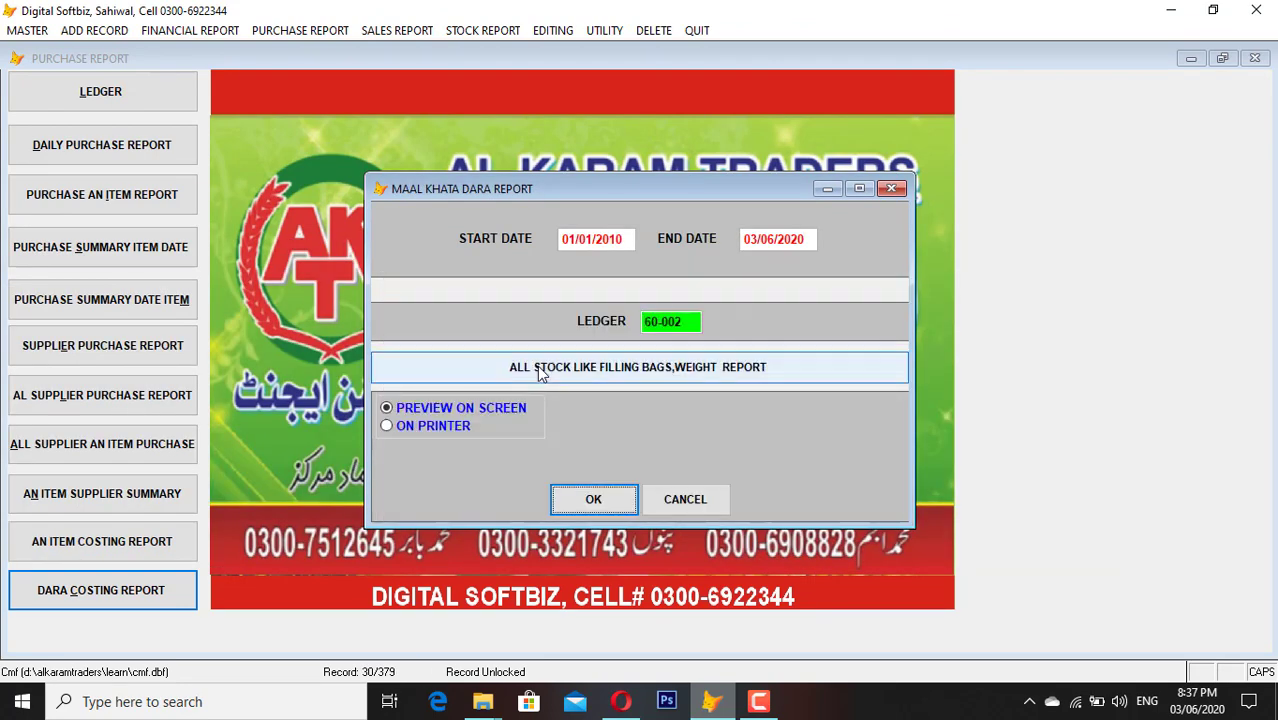
click(662, 374)
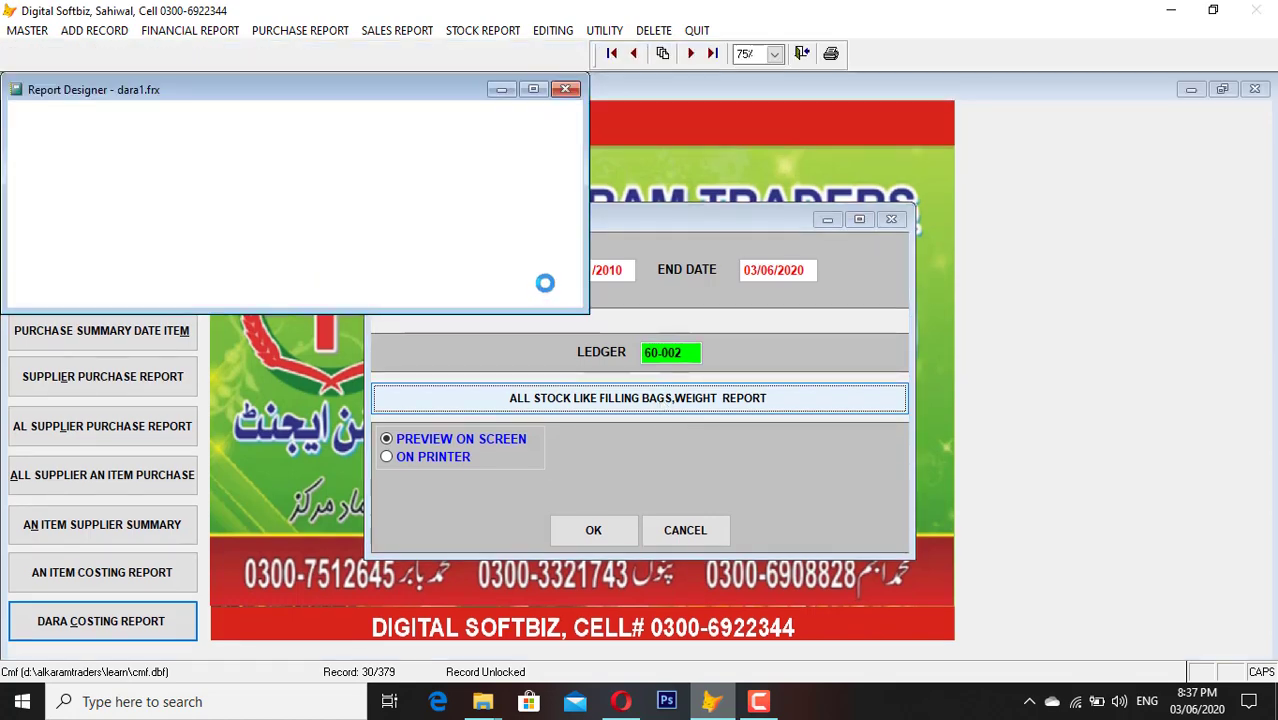
click(537, 91)
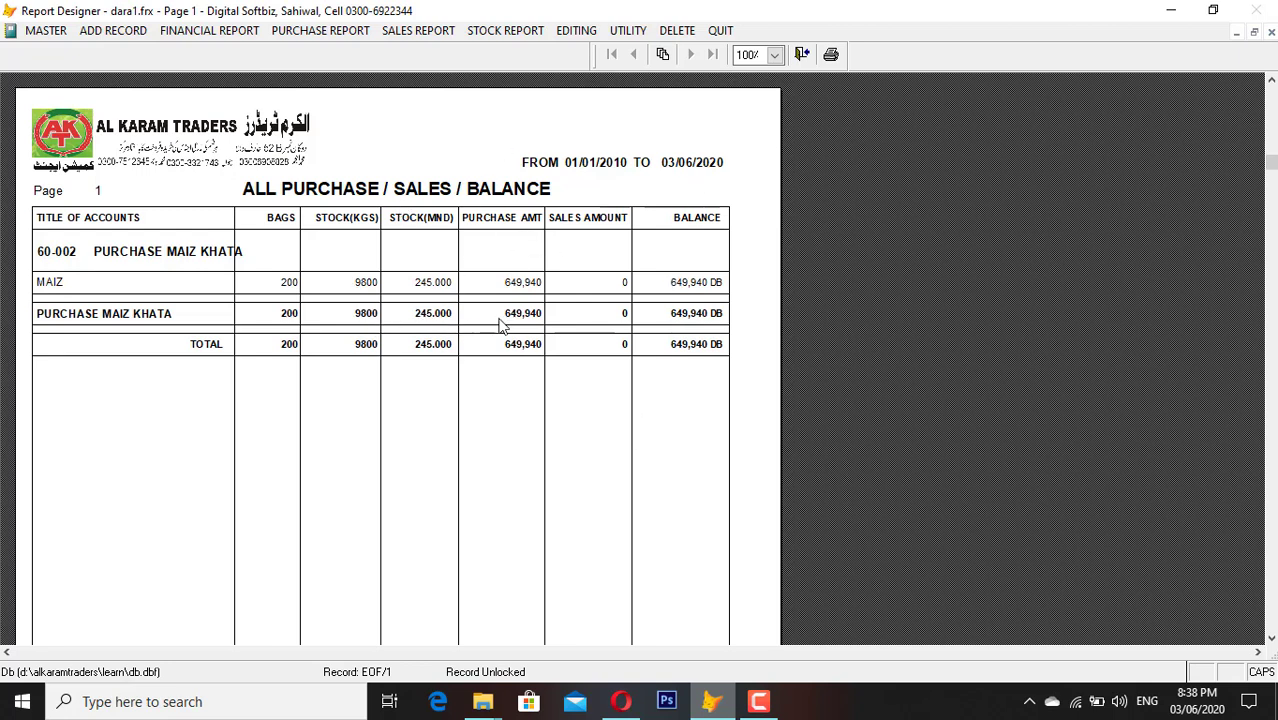
key(Escape)
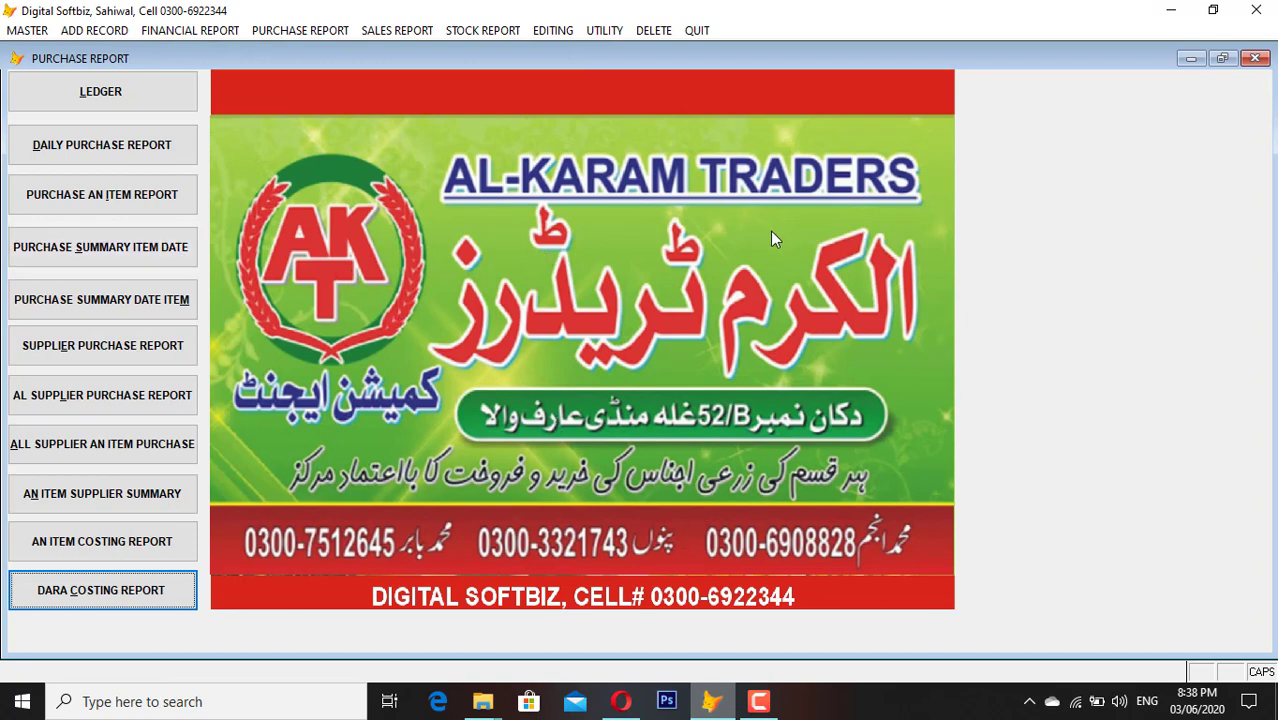
click(1254, 58)
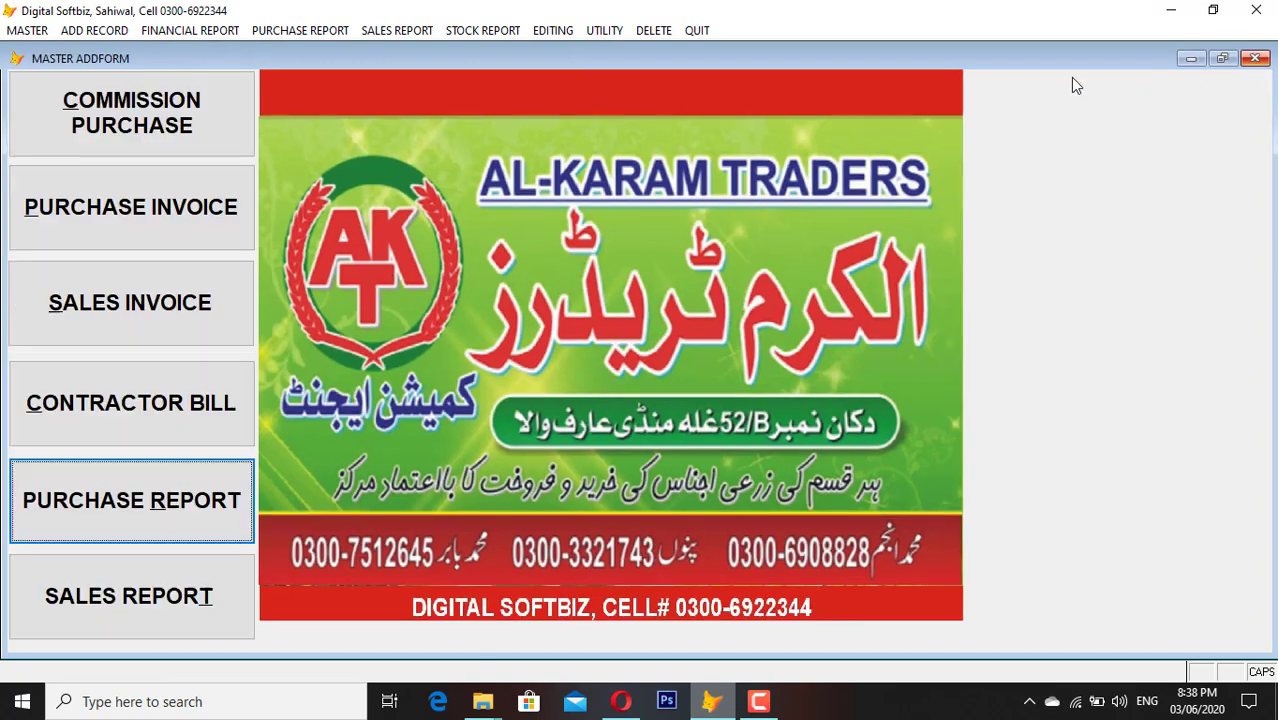
- Start a sales invoice dated 03/06/2020 with PURCHASE MAIZ KHATA as the maal khata, accepting bill number 2
click(167, 312)
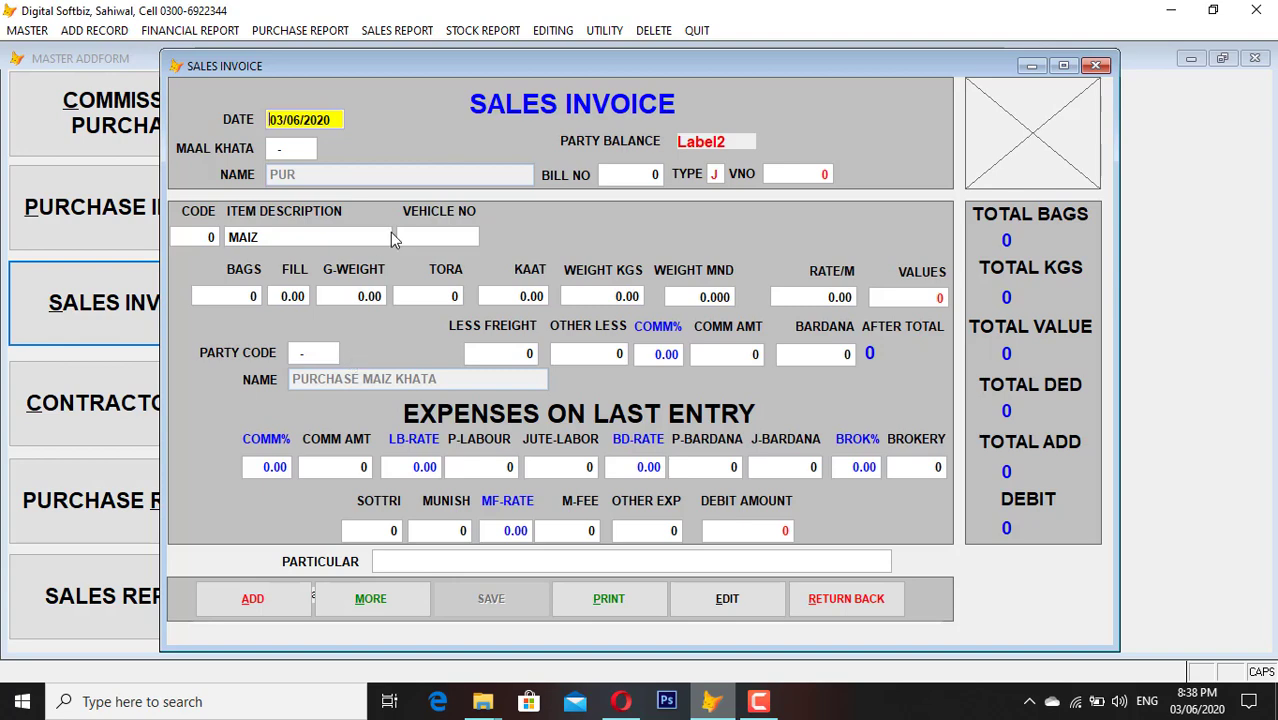
key(Return)
text(PUR)
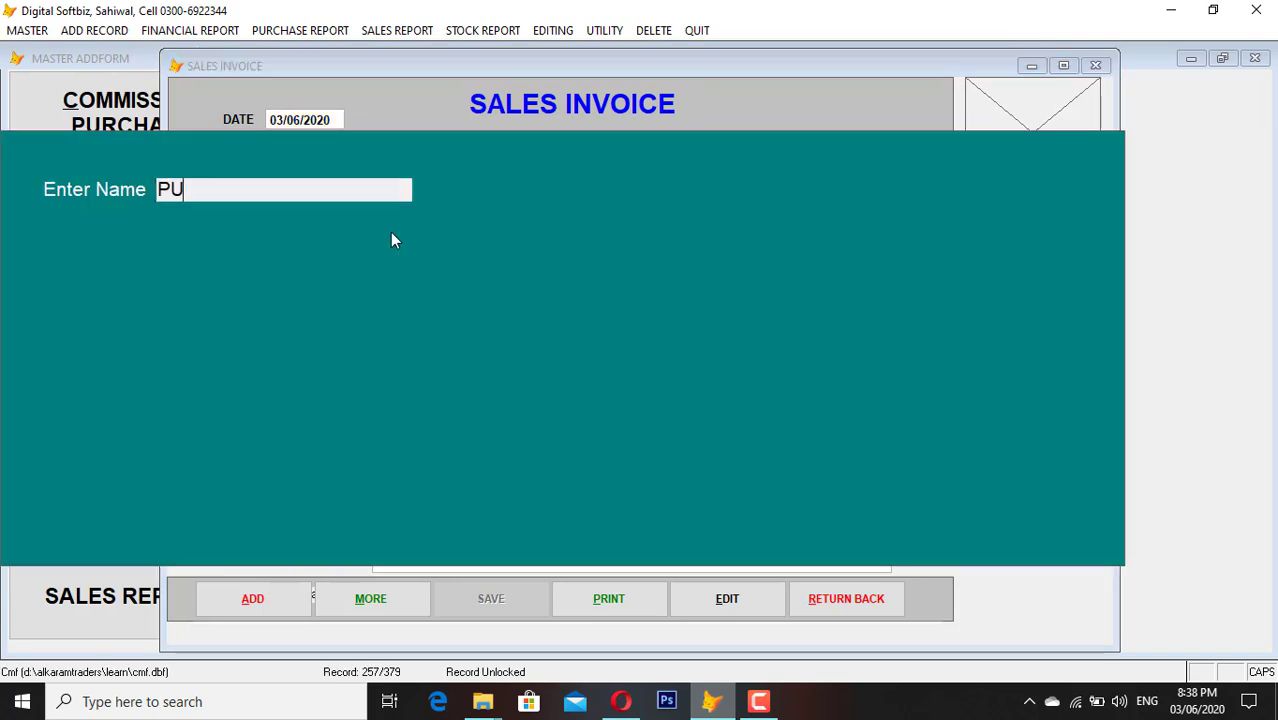
key(Return)
key(Down)
key(Down)
key(Down)
key(Down)
key(Down)
key(Down)
key(Down)
key(Down)
key(Down)
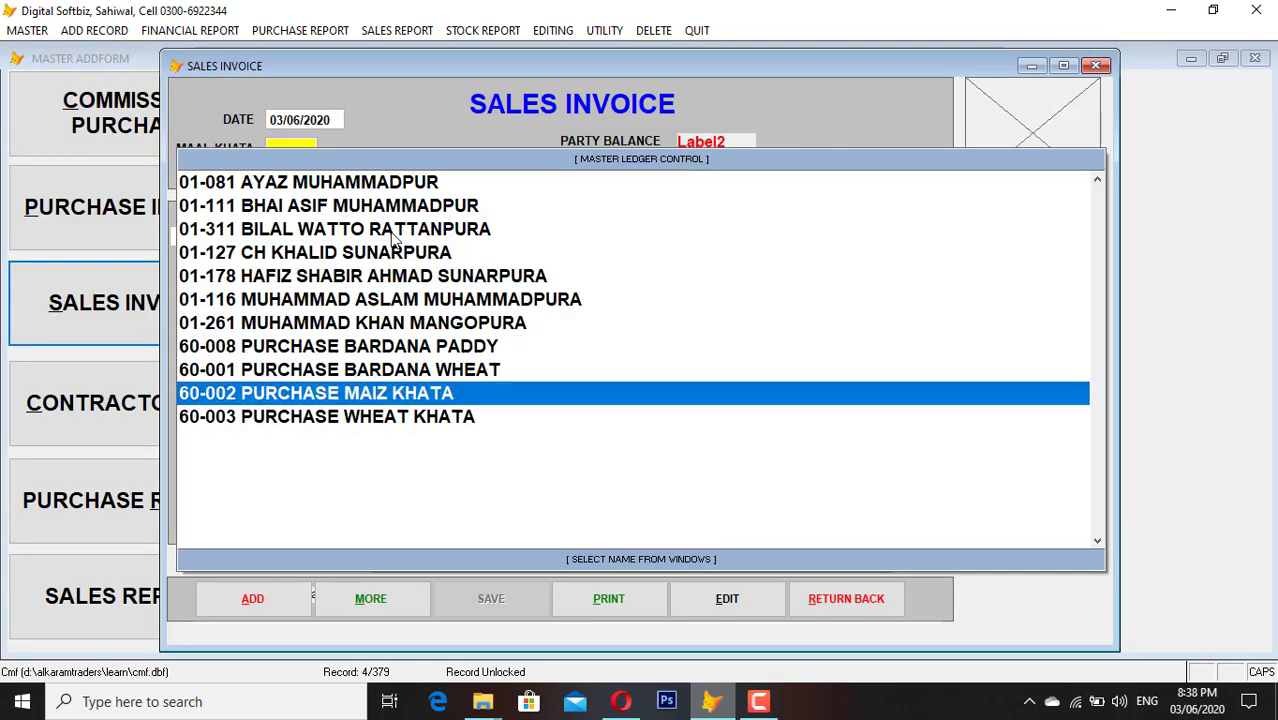
key(Up)
key(Down)
key(Return)
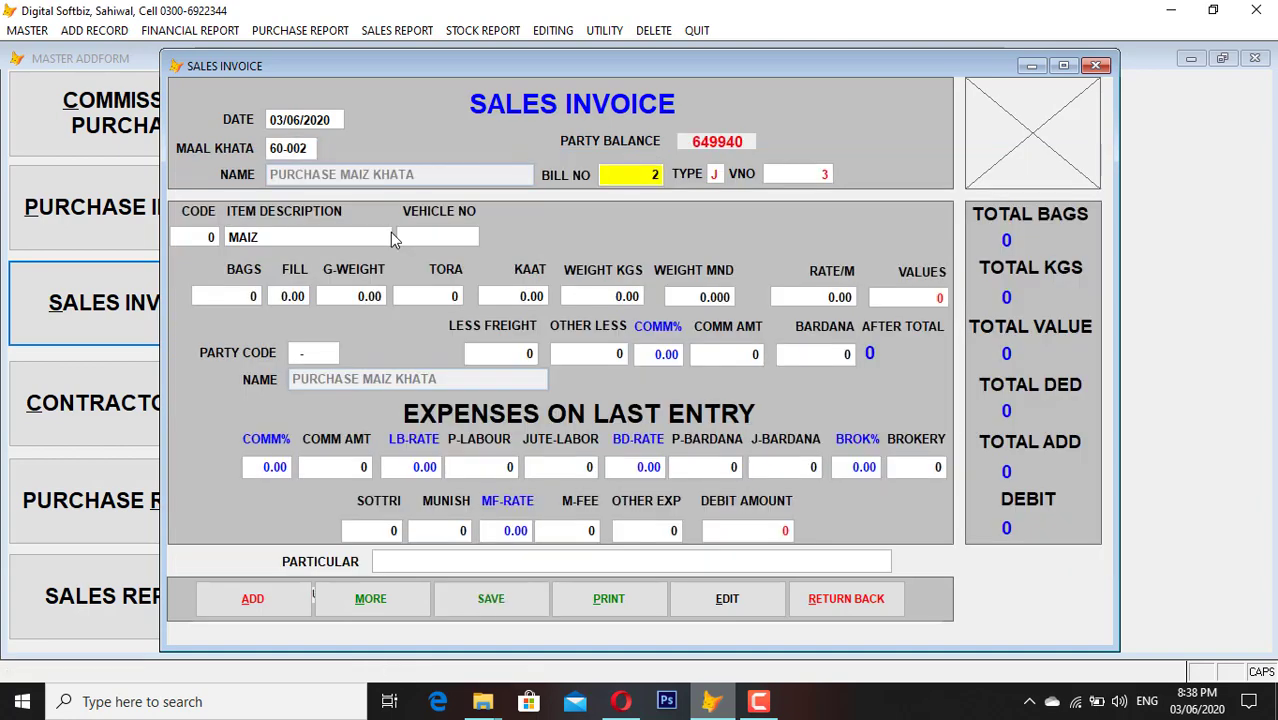
key(Return)
key(Return)
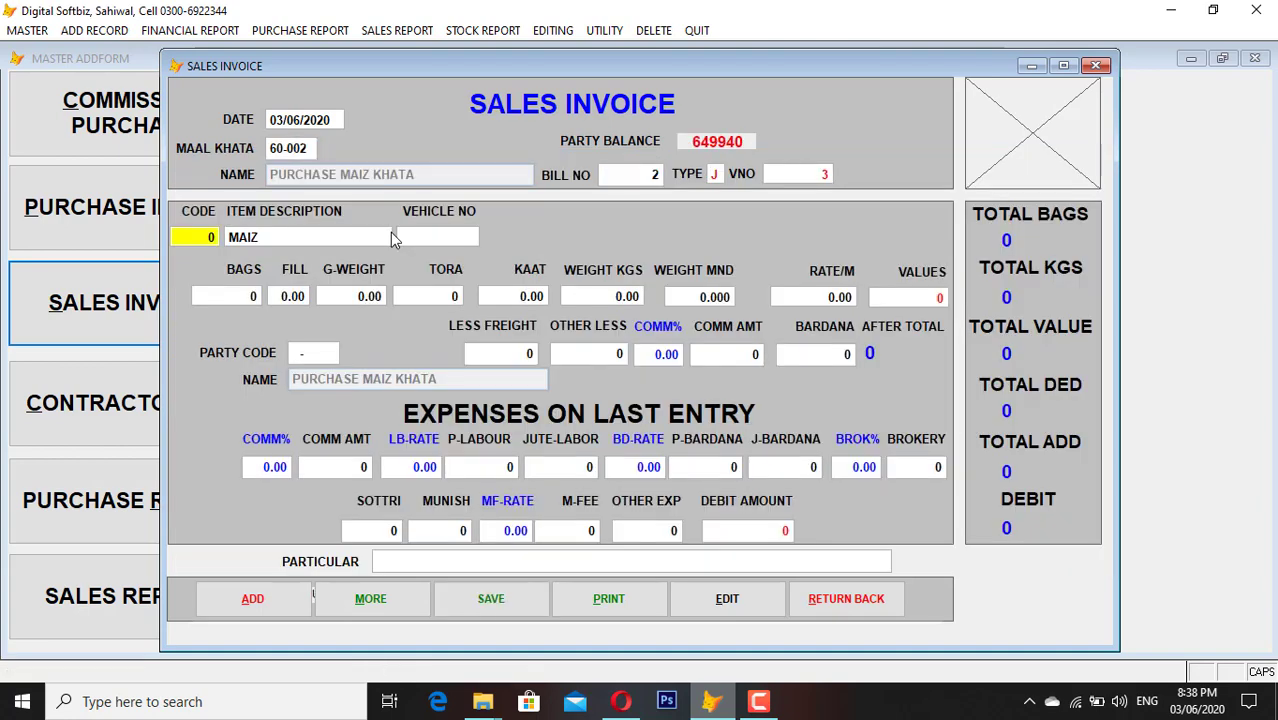
- Choose MAIZ as the sales invoice's item and enter 4734 as the vehicle number
key(Return)
text(MAI)
key(Return)
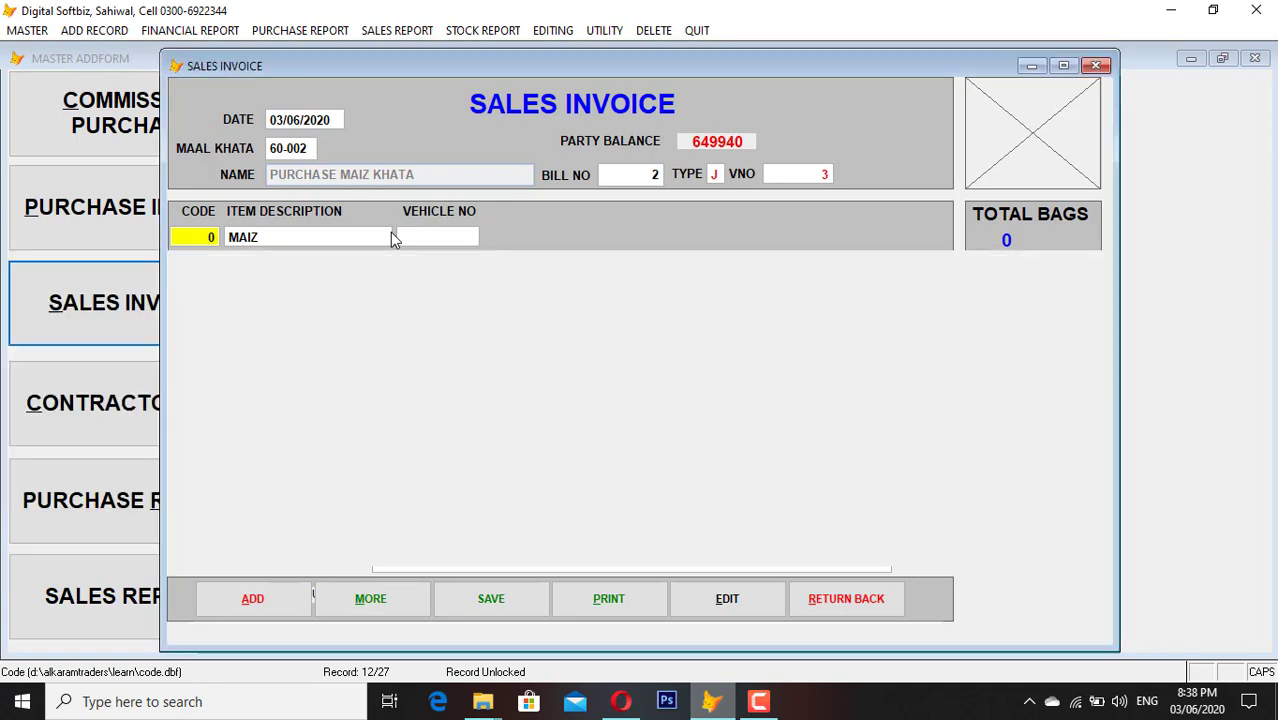
key(Return)
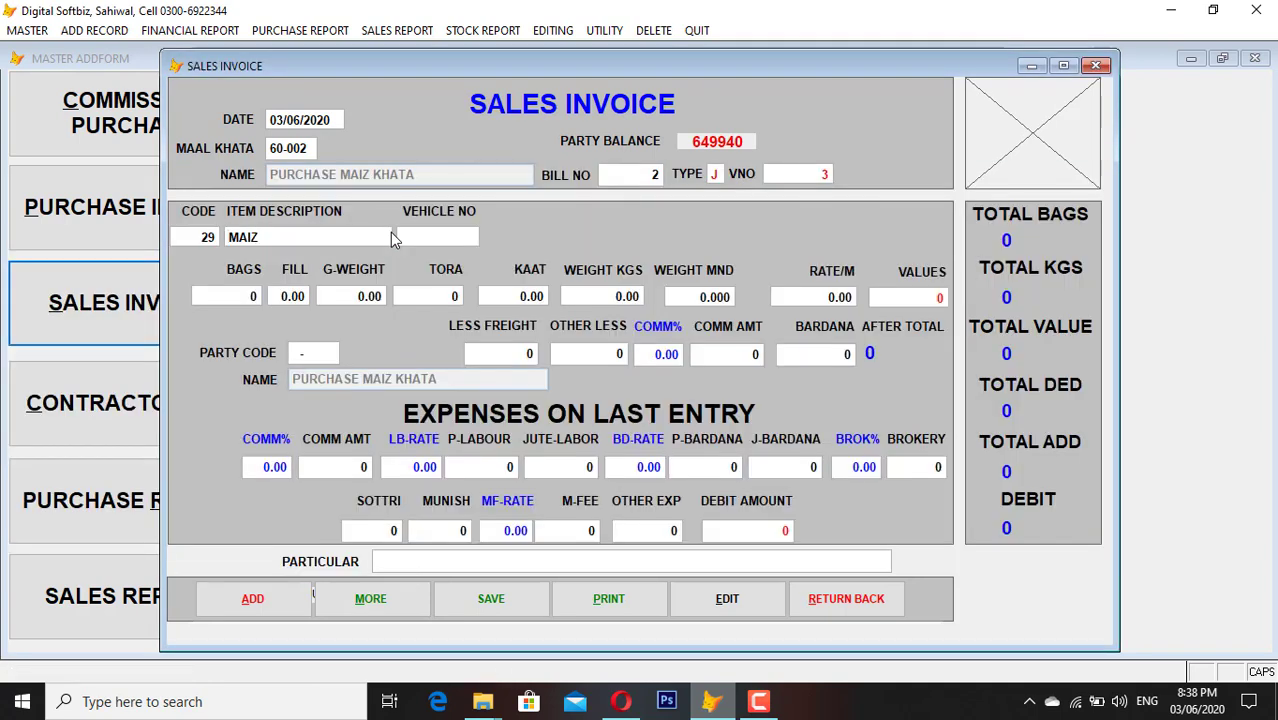
key(Return)
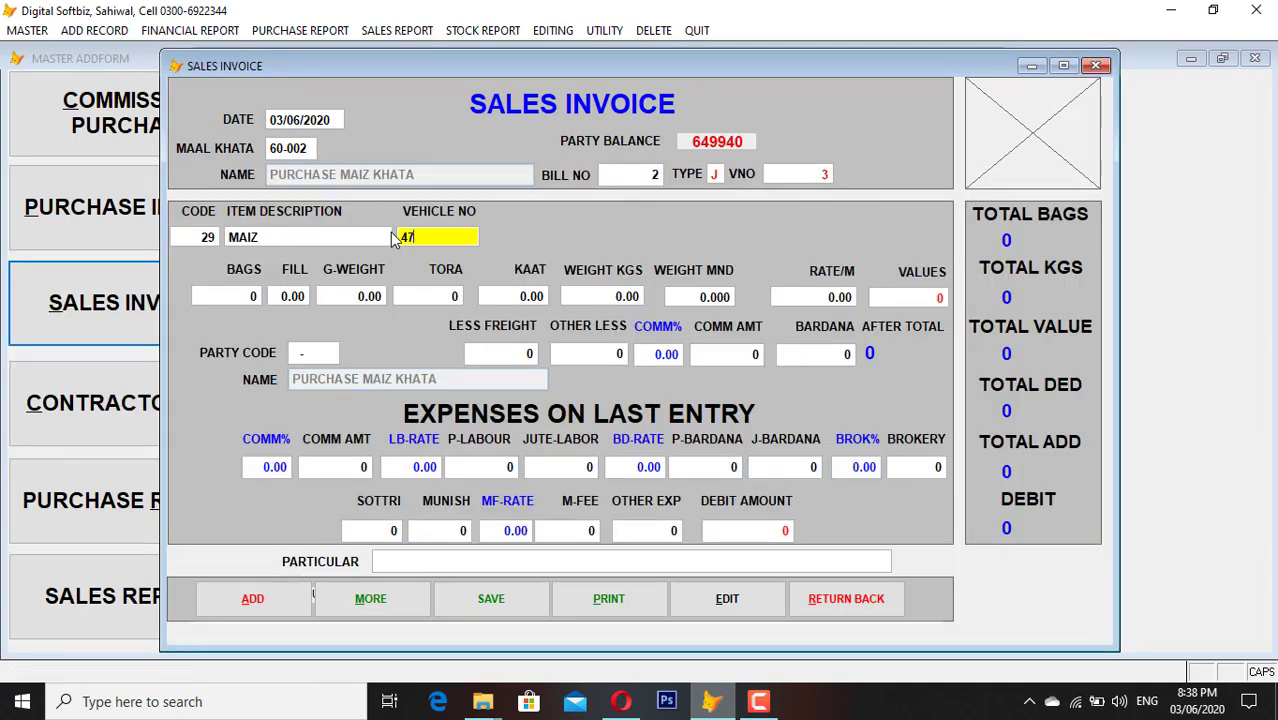
key(Return)
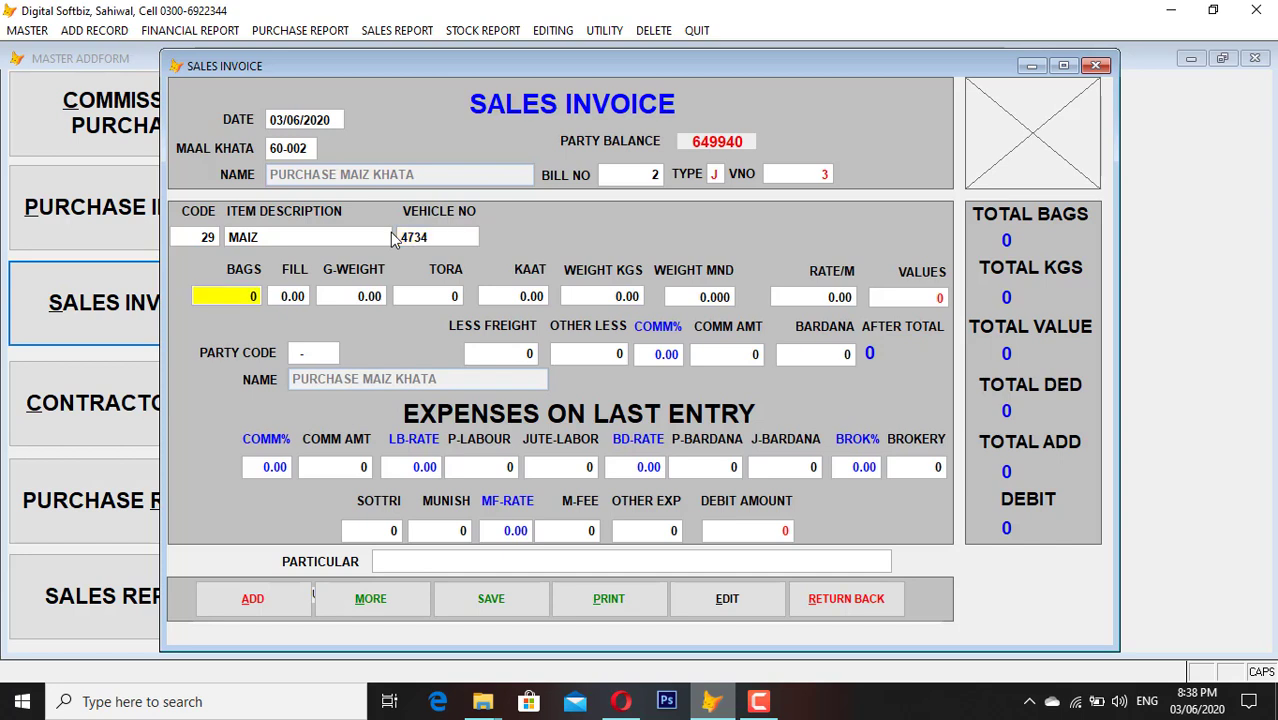
- Enter 100 bags with a fill of 50 for the MAIZ sale, leaving tora and kaat at zero
text(100)
key(Return)
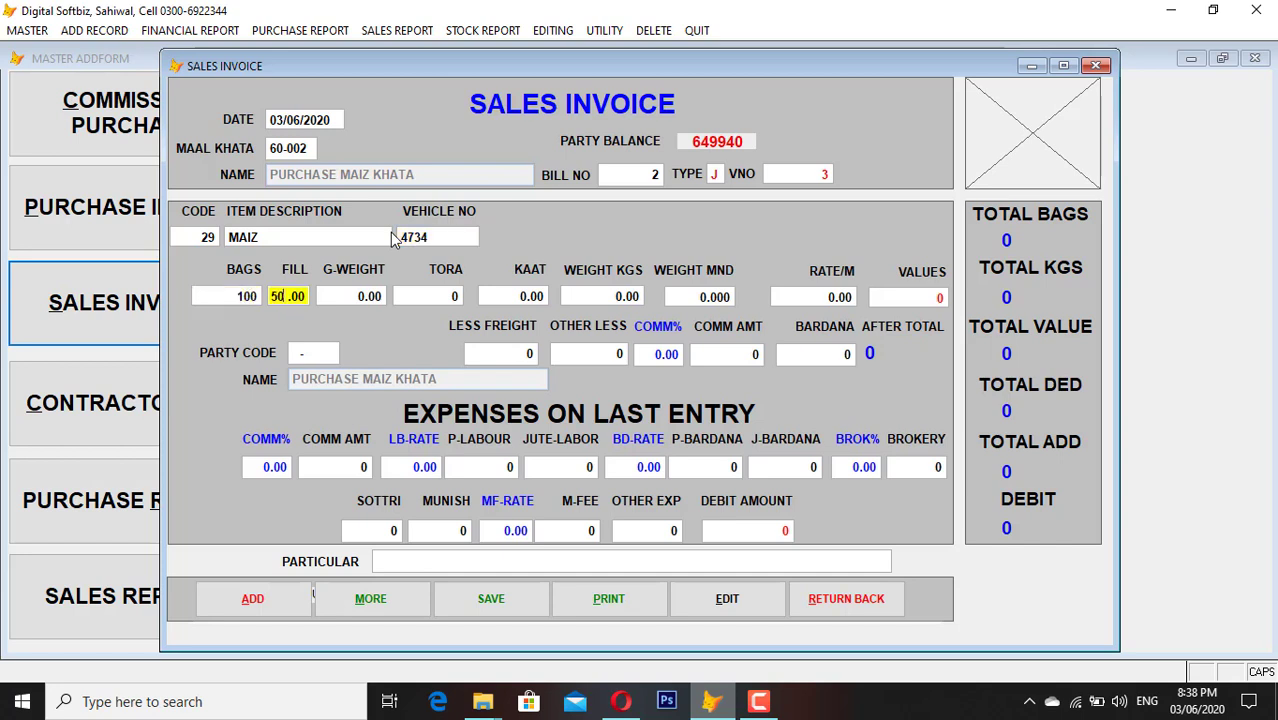
key(Return)
key(Return)
key(Return)
key(Return)
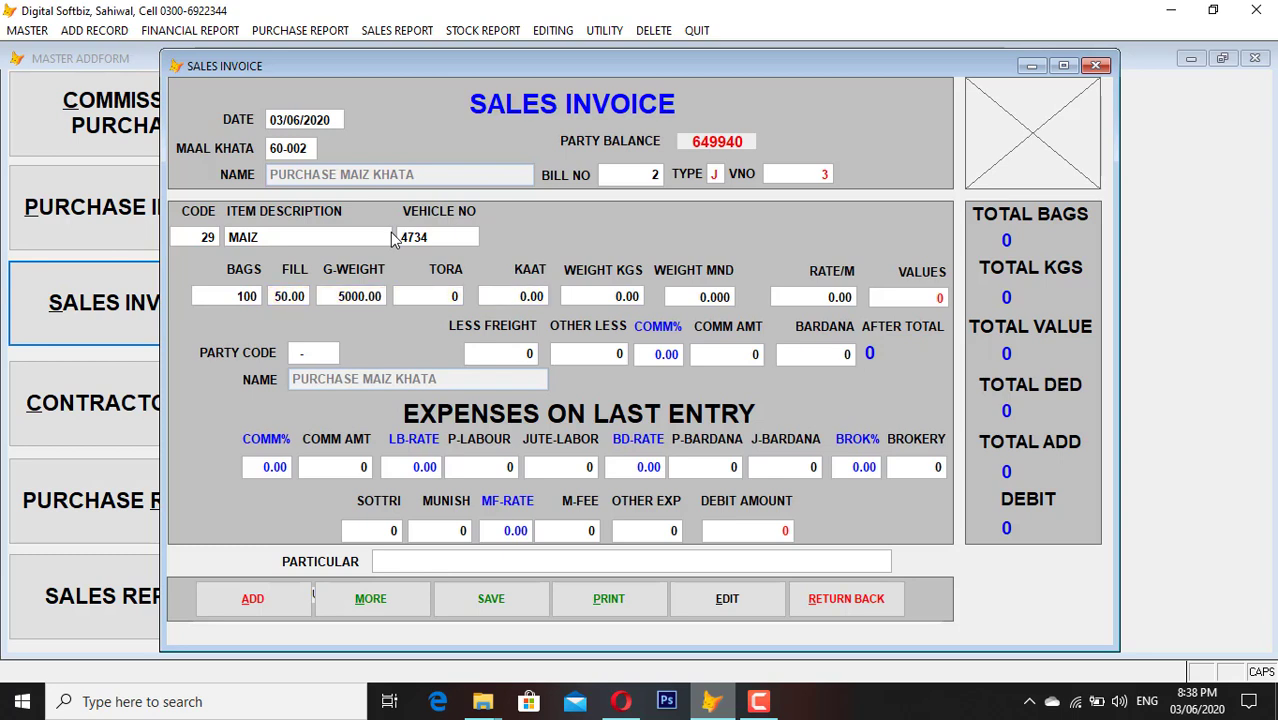
key(Return)
key(Return)
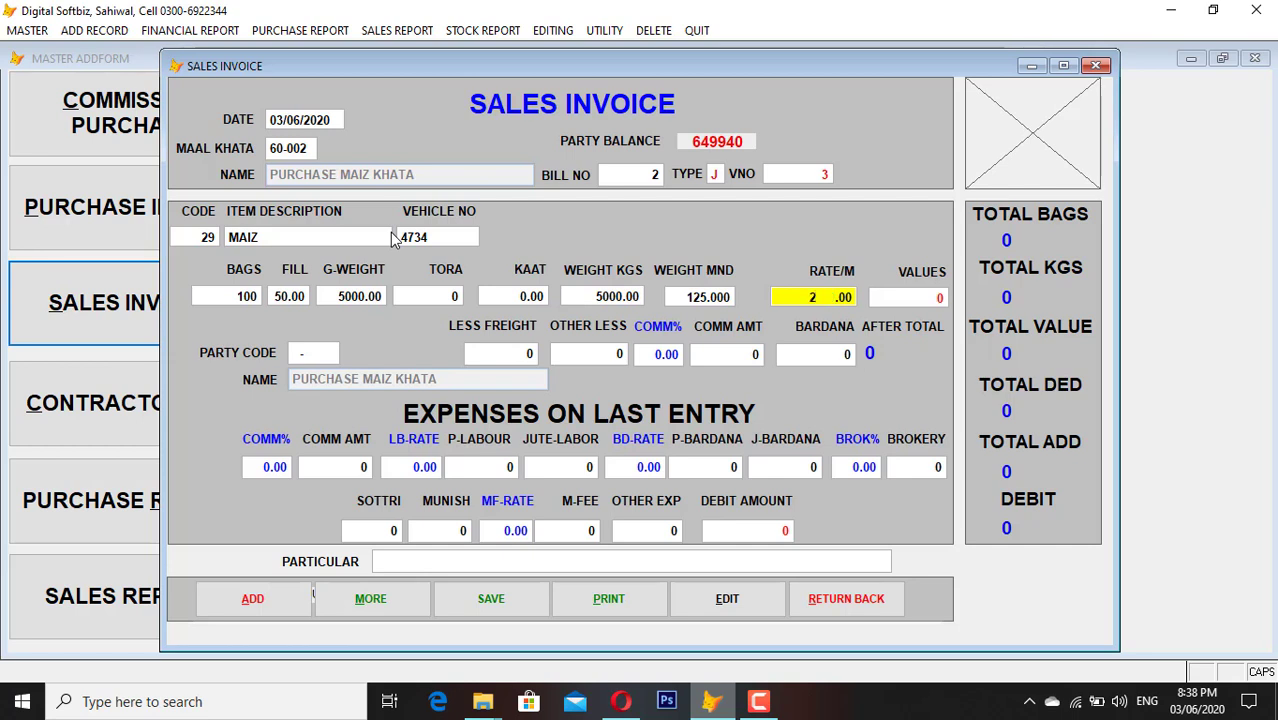
- Set the MAIZ sale rate to 2800, keeping freight, other deductions, commission and bardana at zero
text(2800)
key(Return)
key(Return)
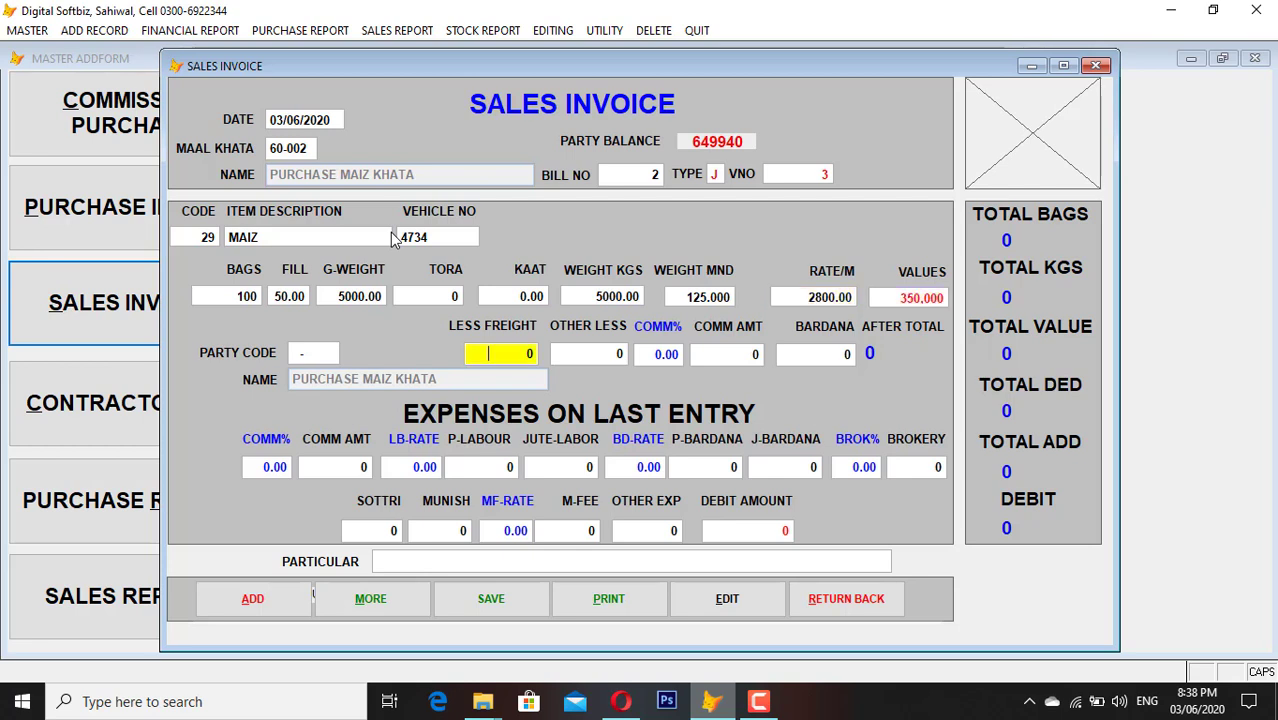
key(Return)
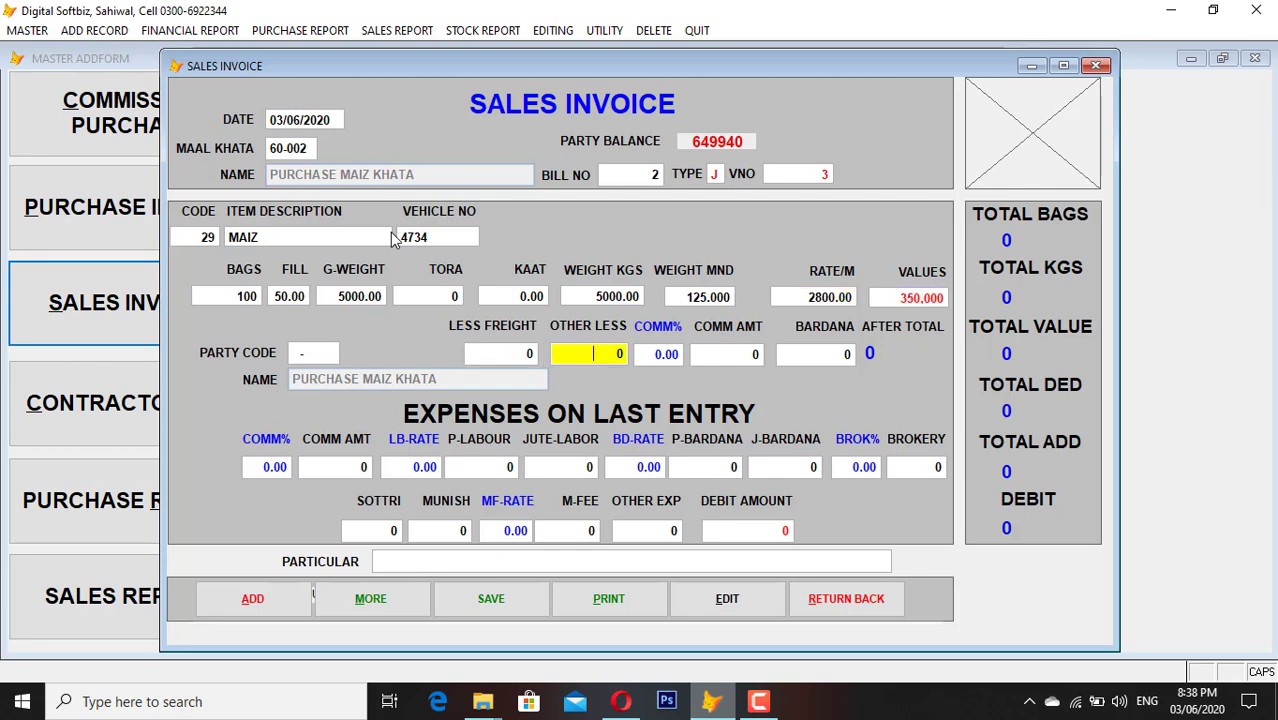
key(Return)
key(Return)
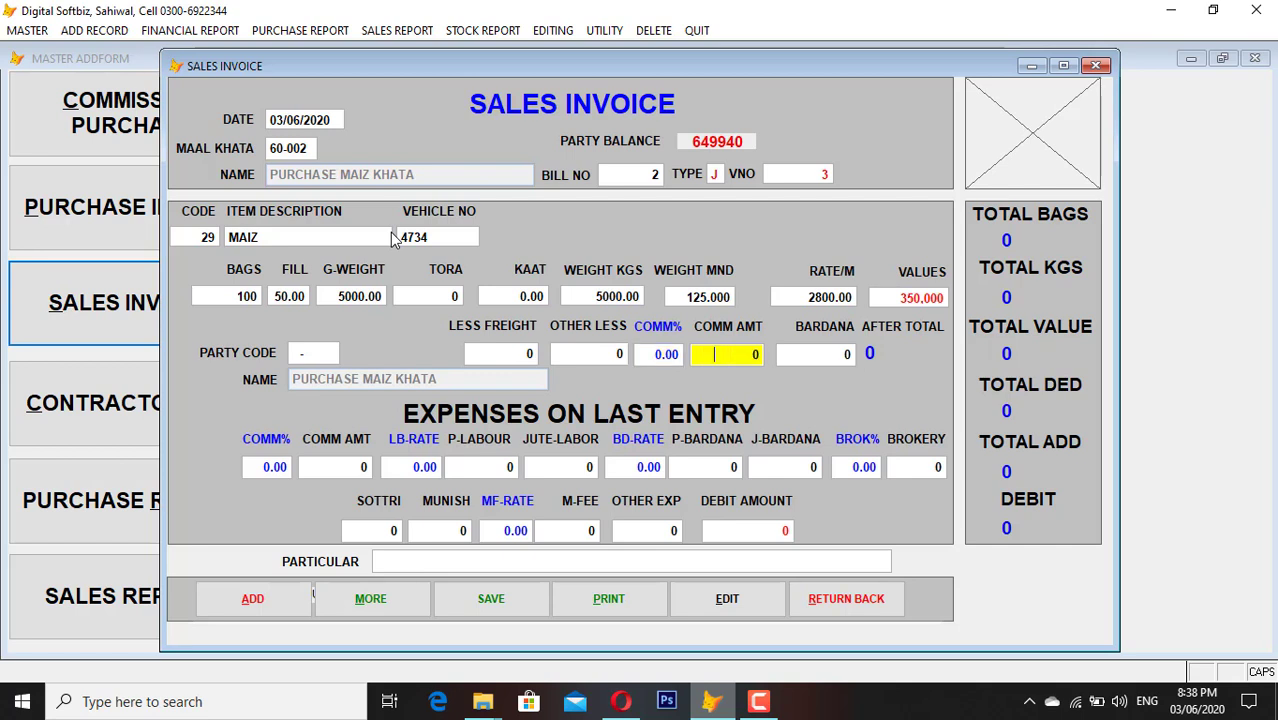
key(Return)
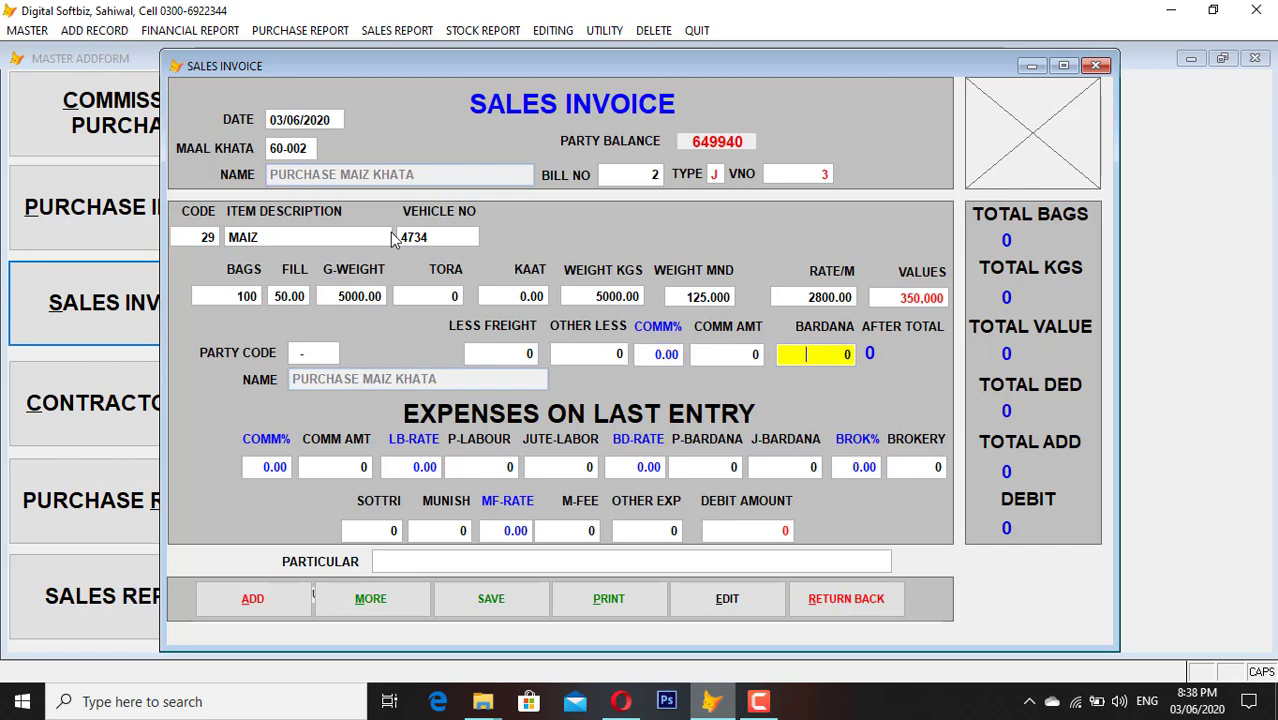
key(Return)
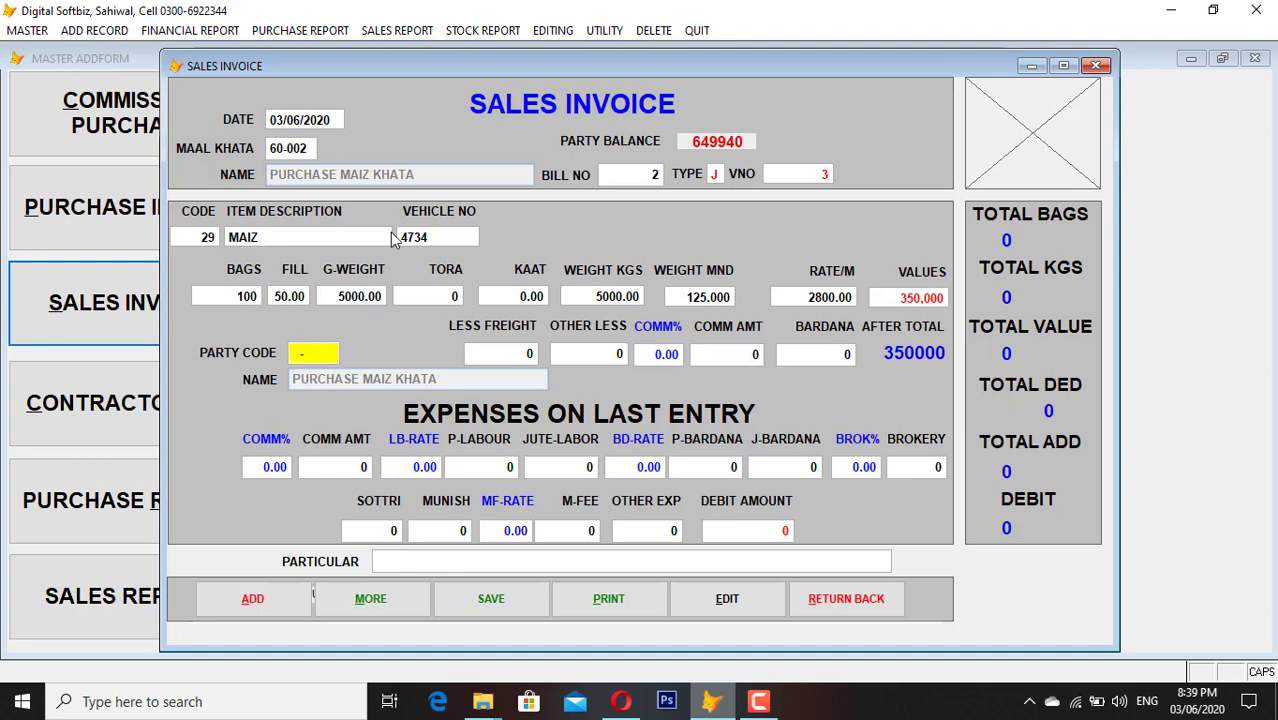
- Find the customer's ledger by name and select the Pakpatn account as the sales invoice's party
key(Return)
text(HAM)
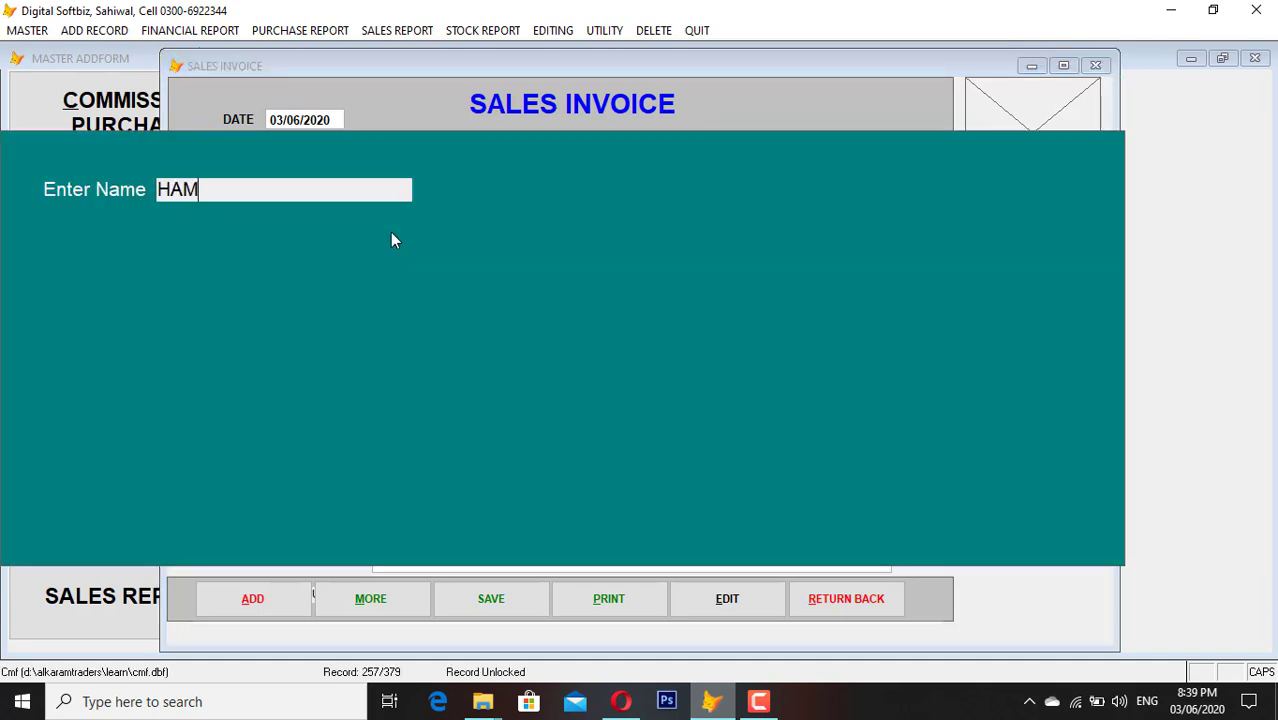
key(Return)
key(Down)
key(Down)
key(Down)
key(Down)
key(Down)
key(Down)
key(Down)
key(Down)
key(Down)
key(Down)
key(Down)
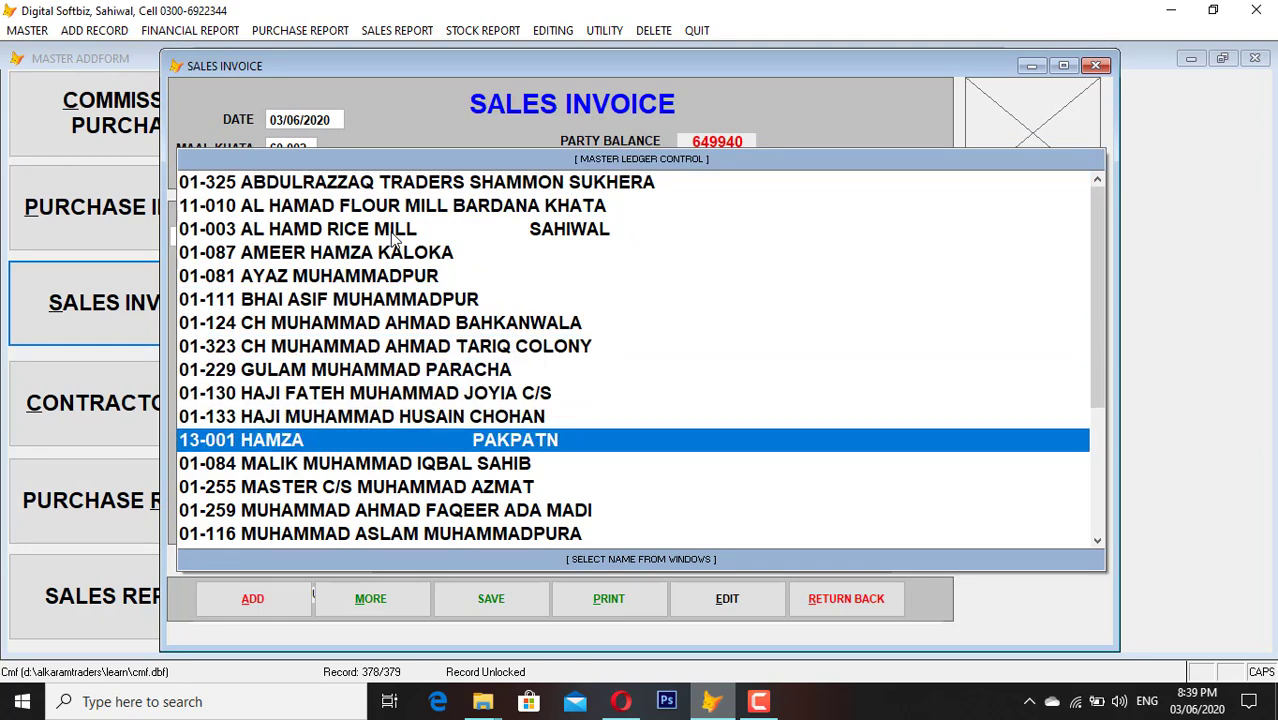
key(Return)
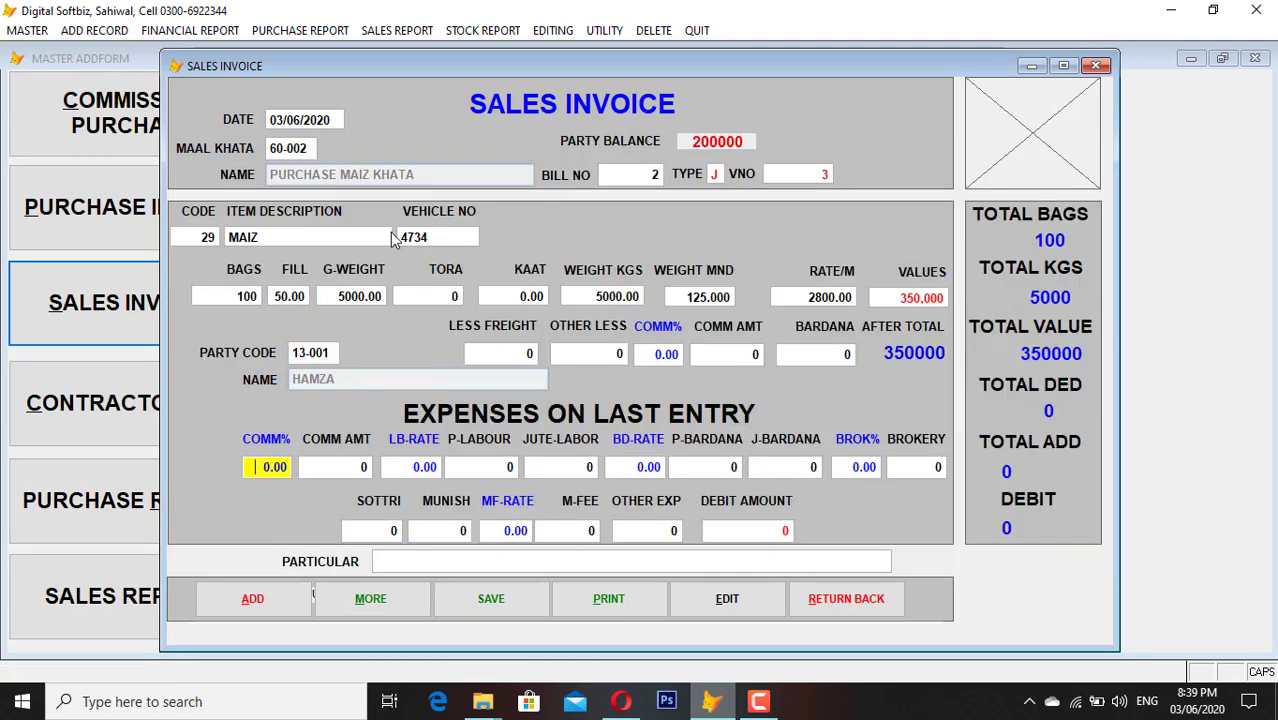
- Set the sale's expense commission to 1% and labour rate to 2, keeping jute labour at zero
text(1)
key(Return)
key(Return)
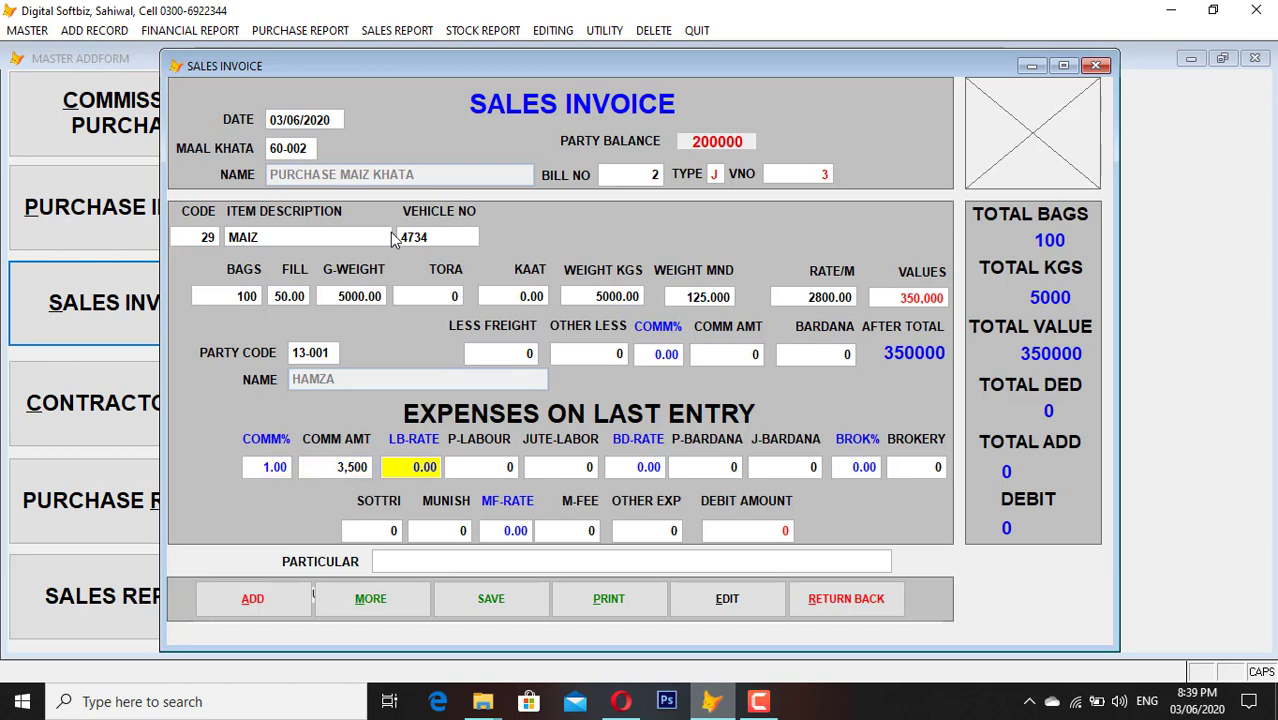
text(2)
key(Return)
key(Return)
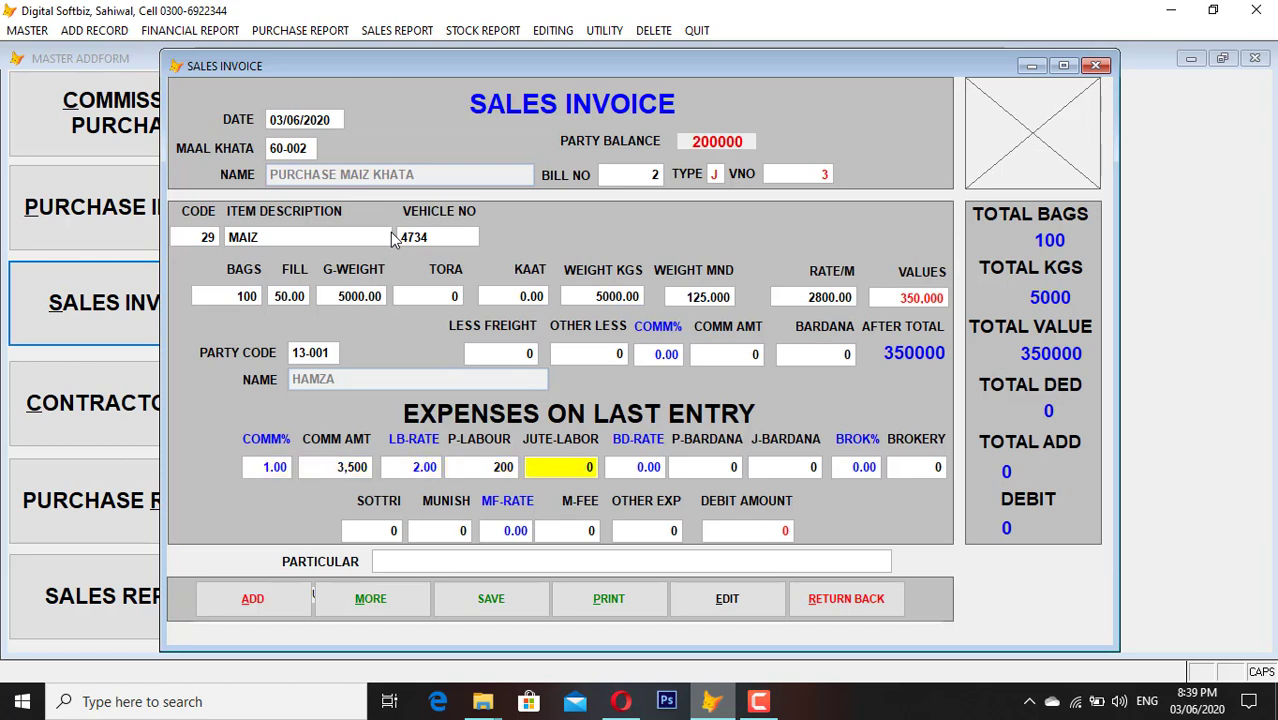
key(Return)
- Set the sale's bardana rate to 2 and brokerage to 1%, leaving jute bardana at zero
text(2)
key(Return)
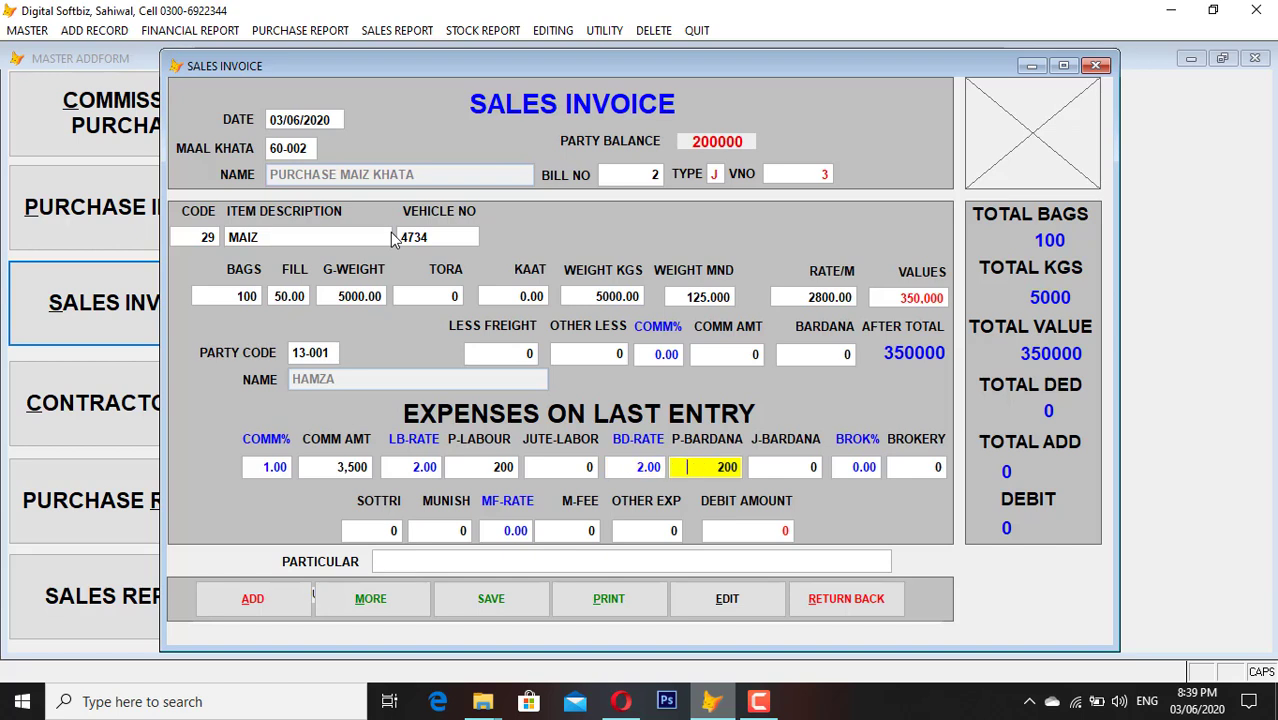
key(Return)
key(Return)
text(1)
key(Return)
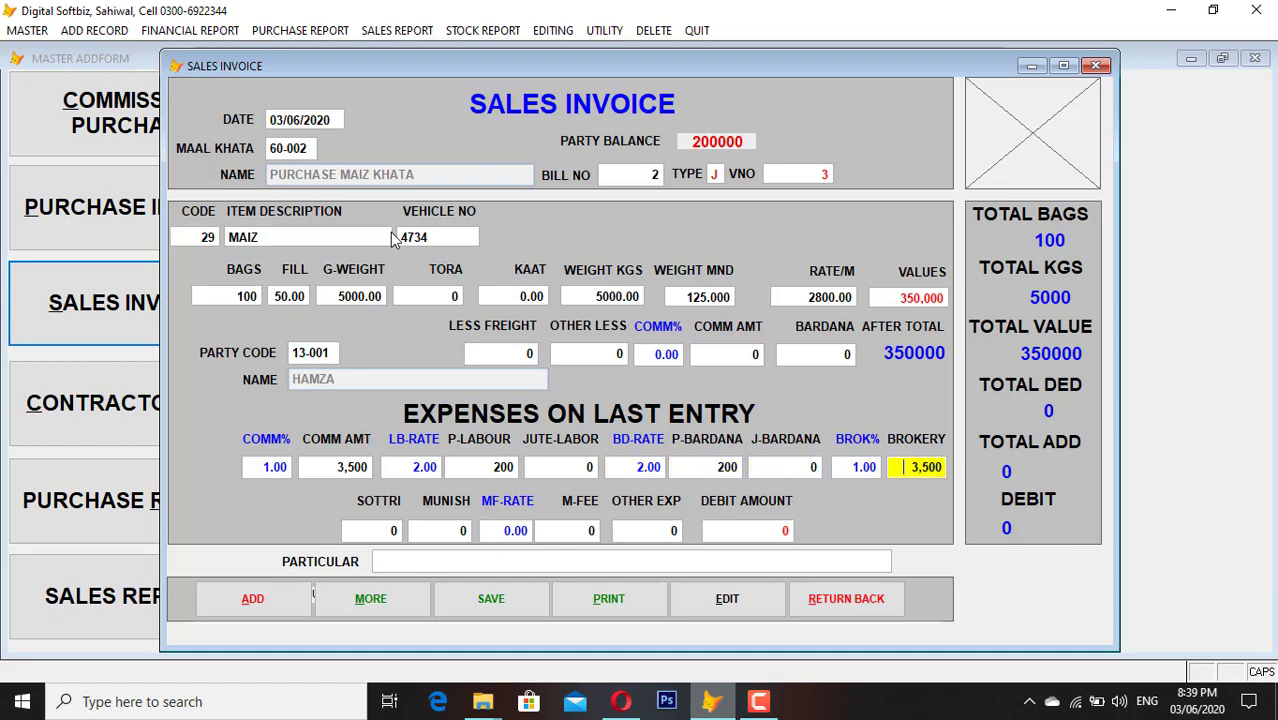
key(Return)
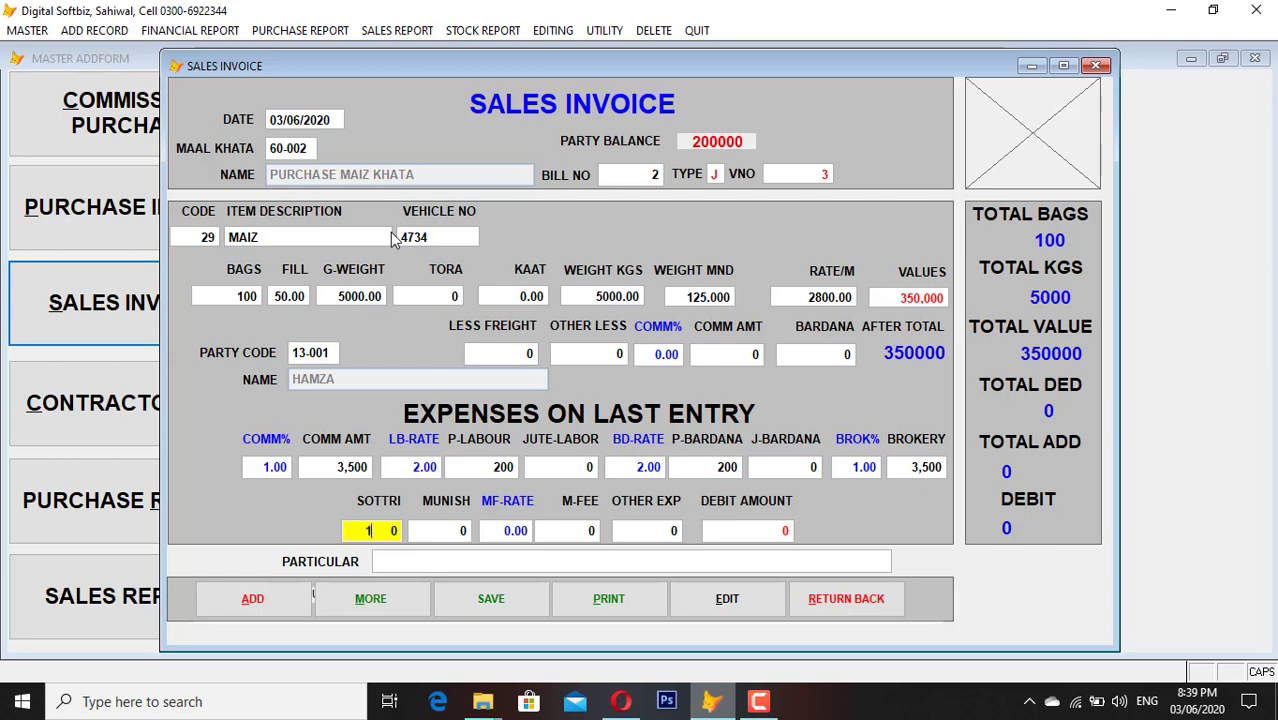
- Enter 100 for sottri and a market fee rate of 1, leaving munish and other expenses at zero
text(100)
key(Return)
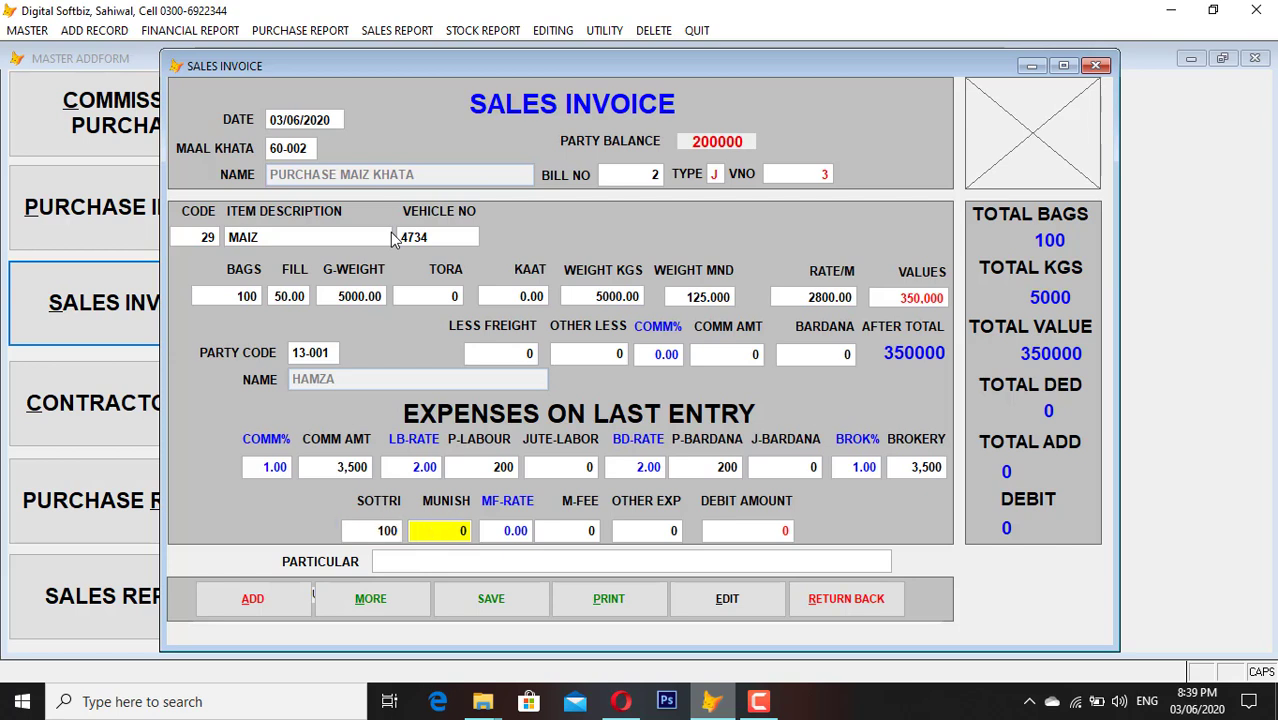
key(Return)
text(1)
key(Return)
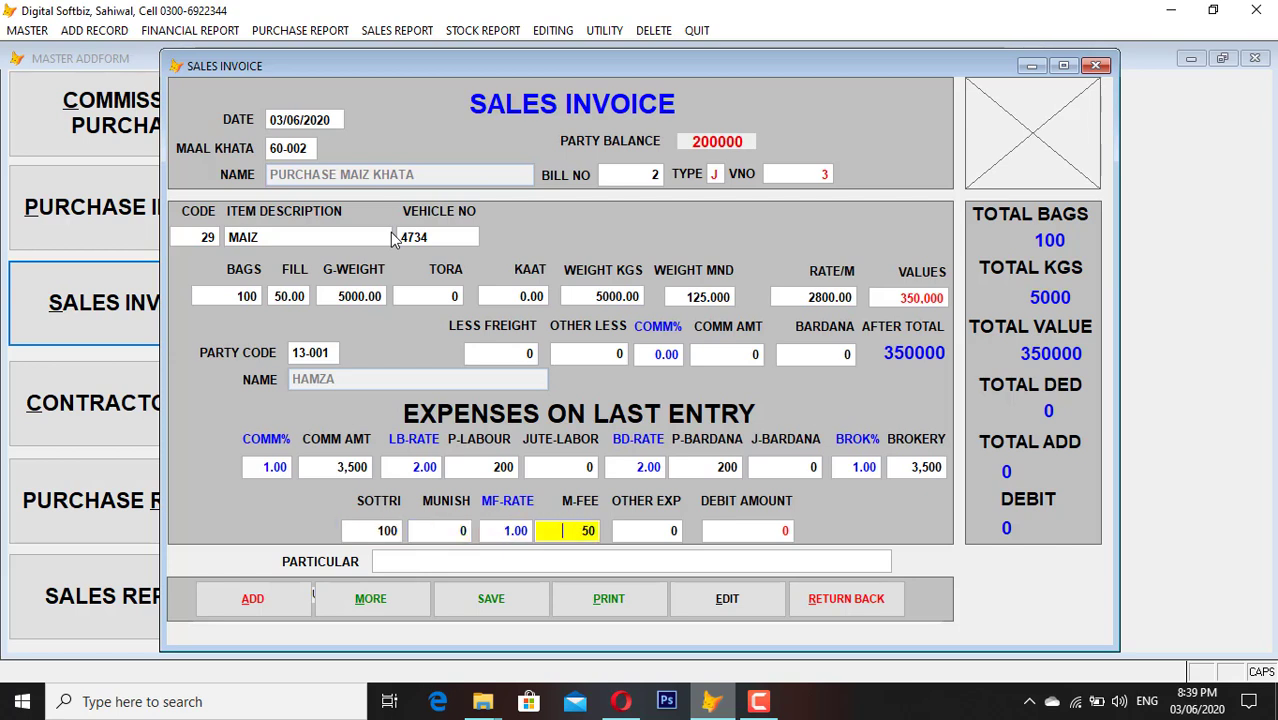
key(Return)
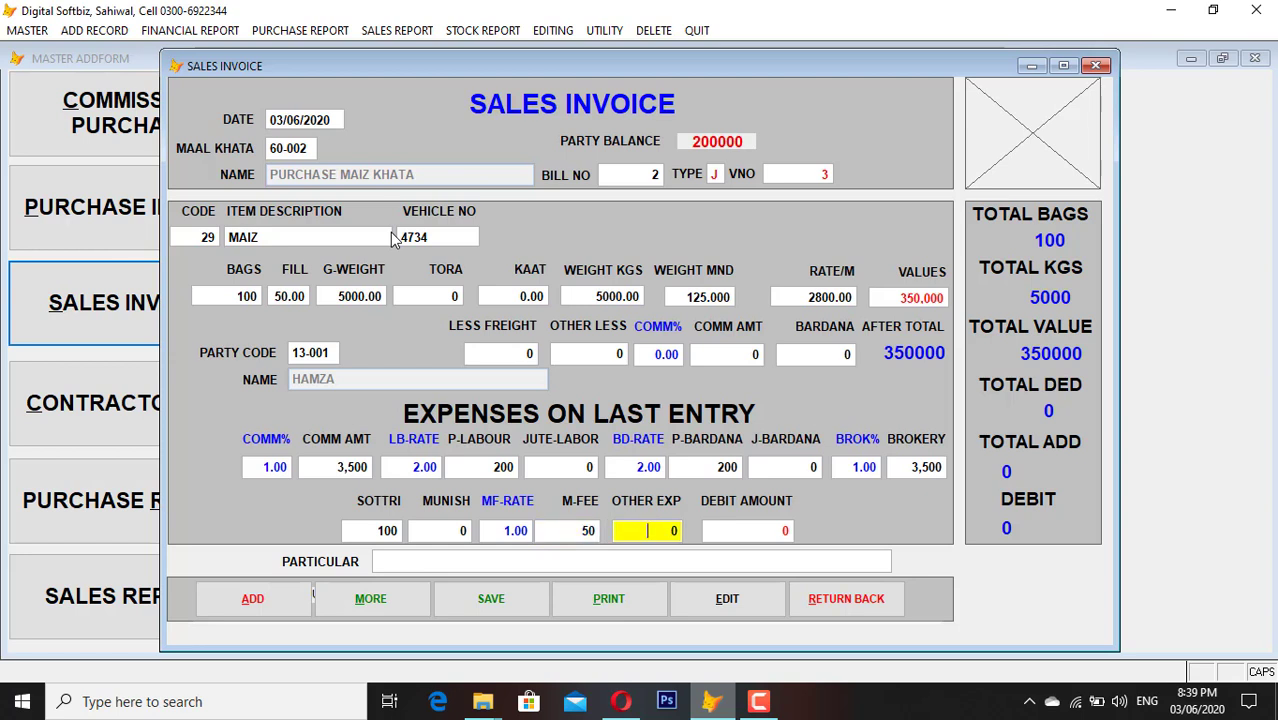
key(Return)
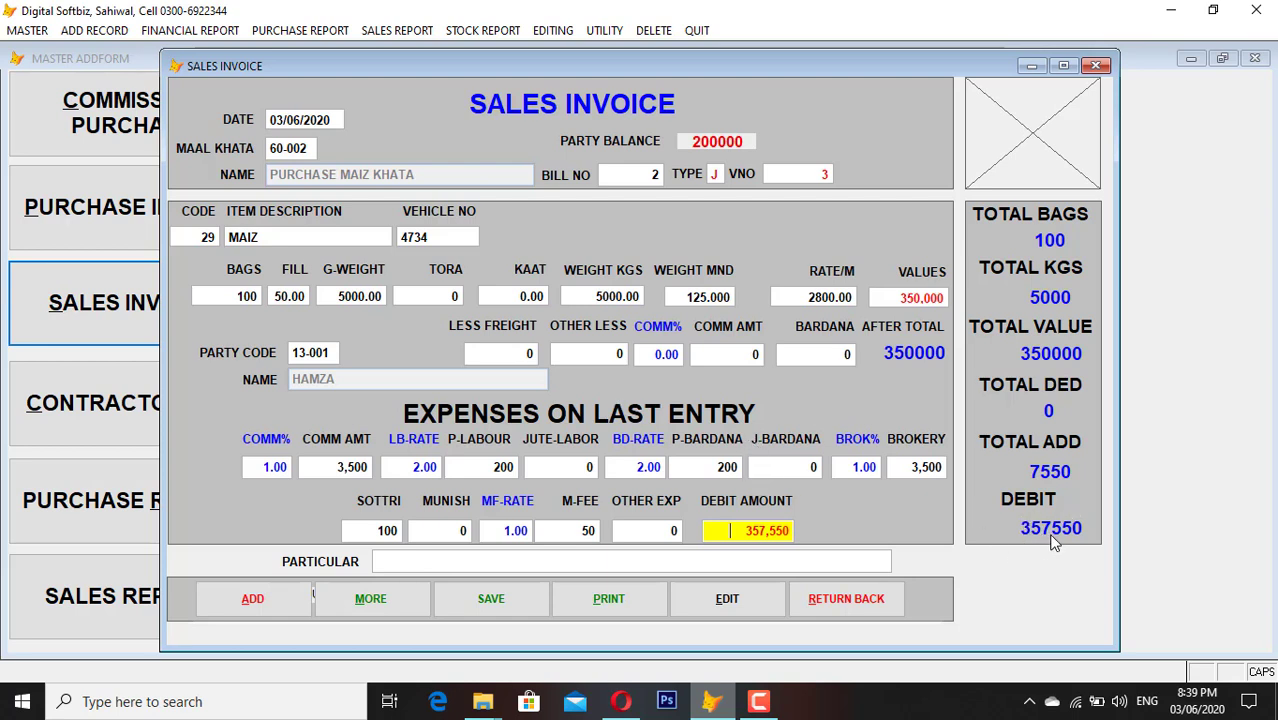
- Accept the calculated debit amount, leave the particulars blank and save the MAIZ sales invoice
key(Return)
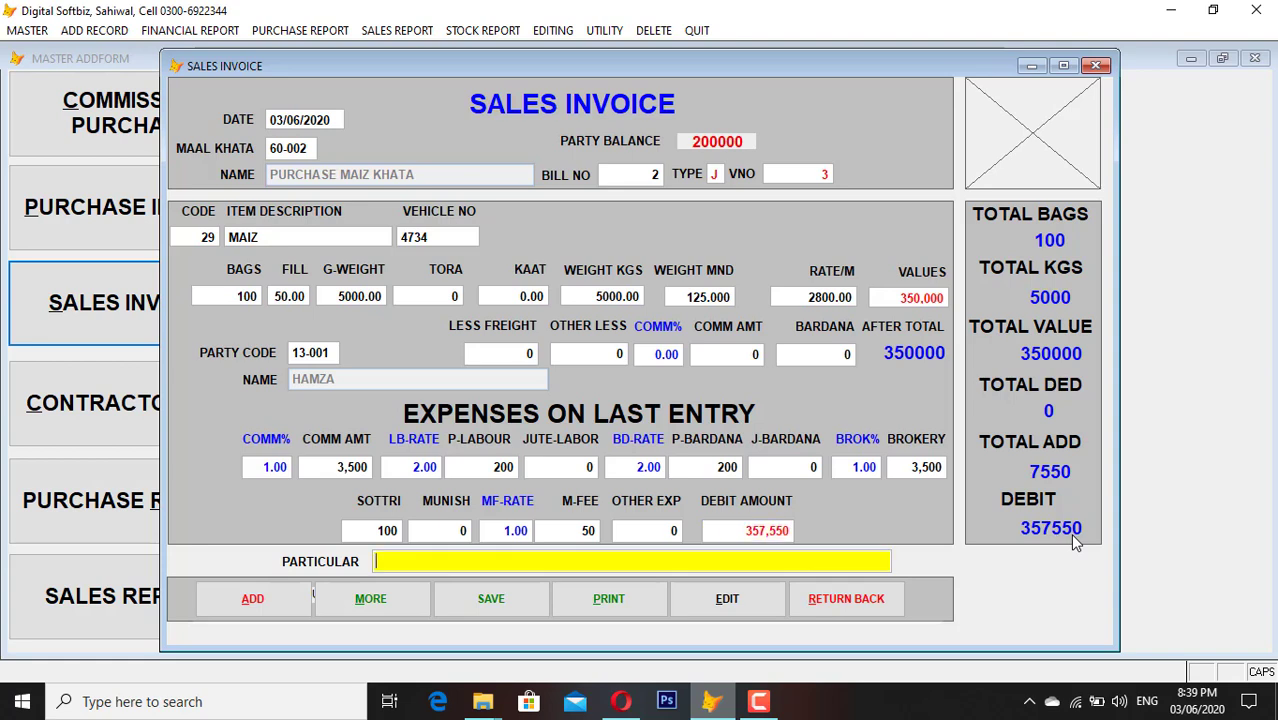
key(Return)
key(Return)
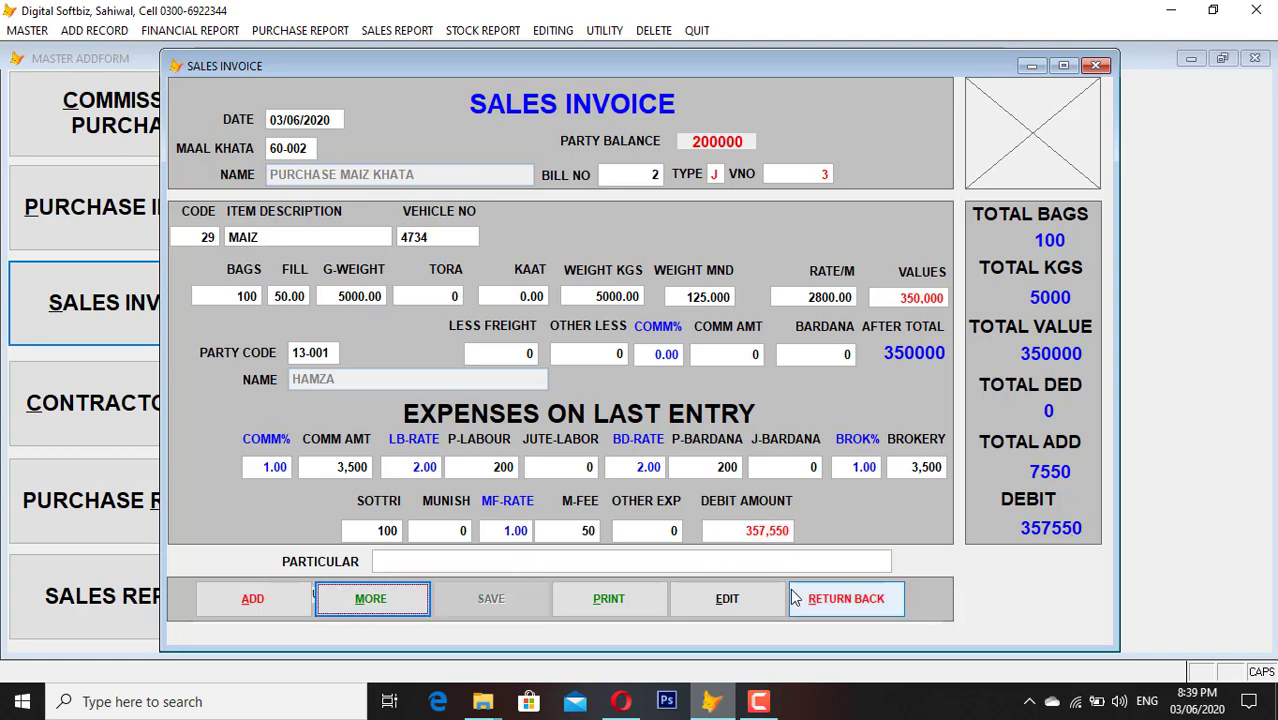
- Preview the sales bill for invoice 2 on screen, check its expenses and net amount, and leave the sales invoice form
click(650, 603)
key(Return)
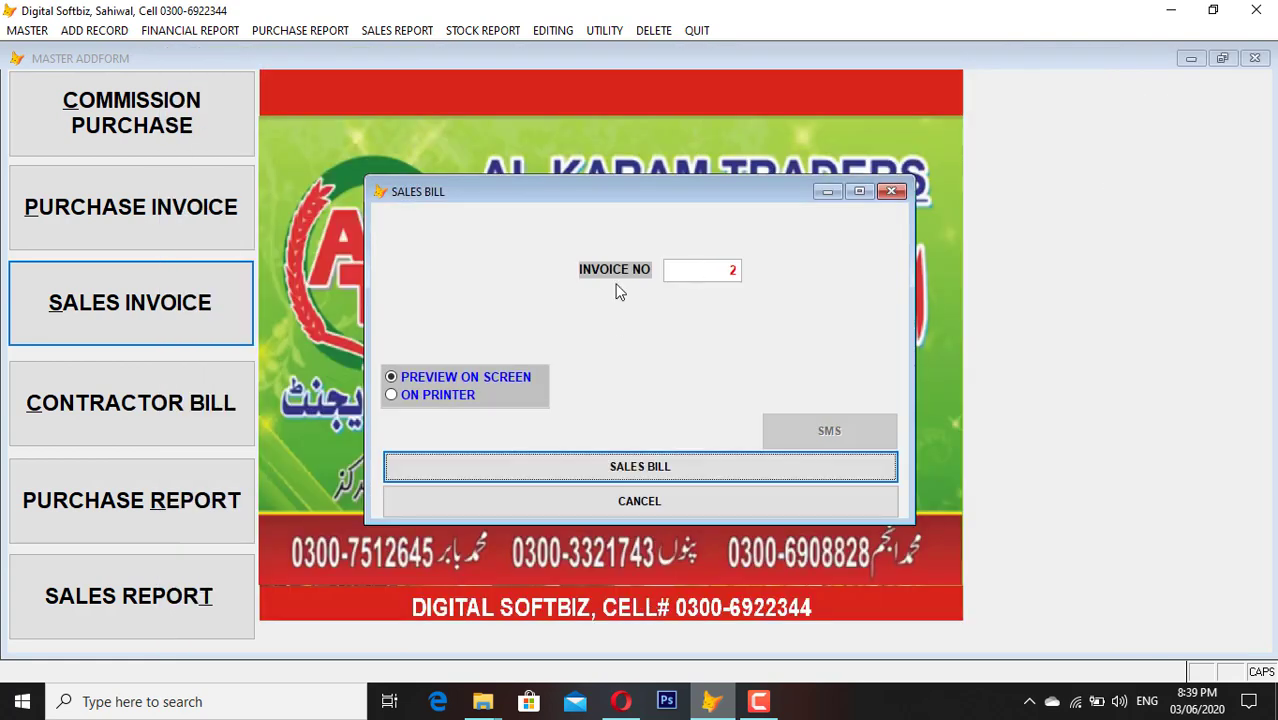
key(Return)
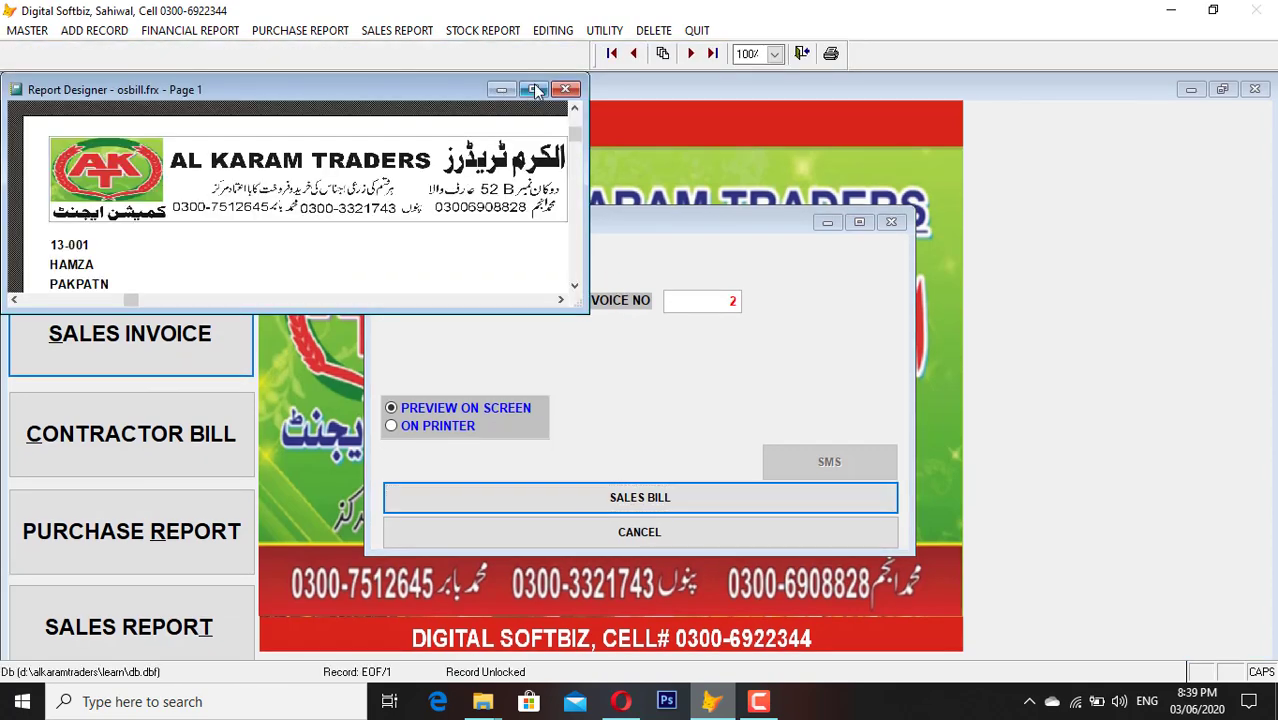
click(533, 89)
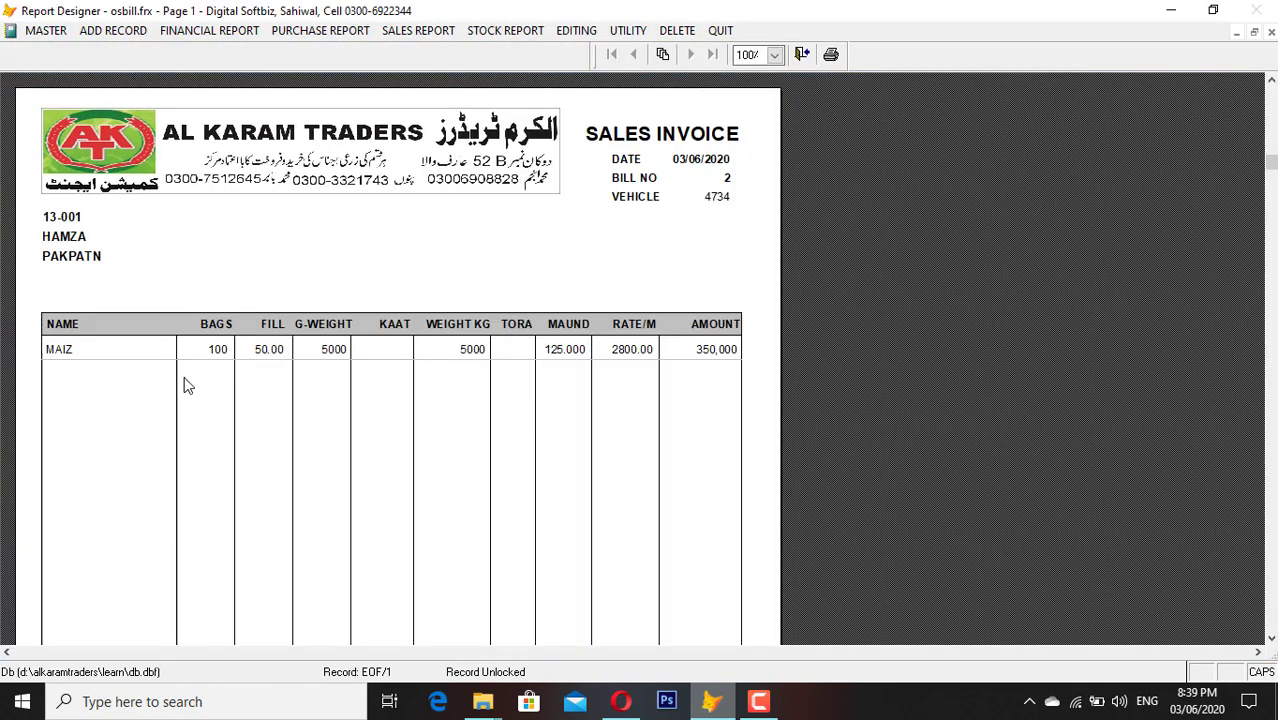
click(717, 366)
click(785, 508)
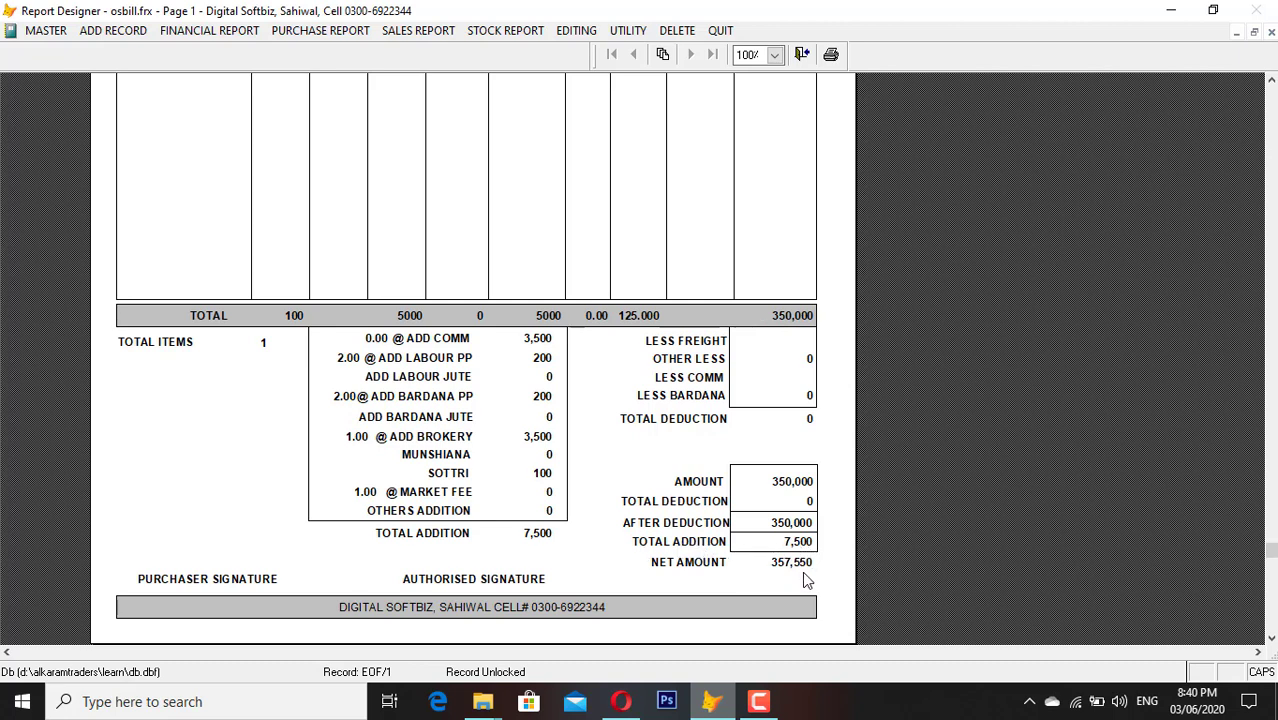
key(Escape)
key(Escape)
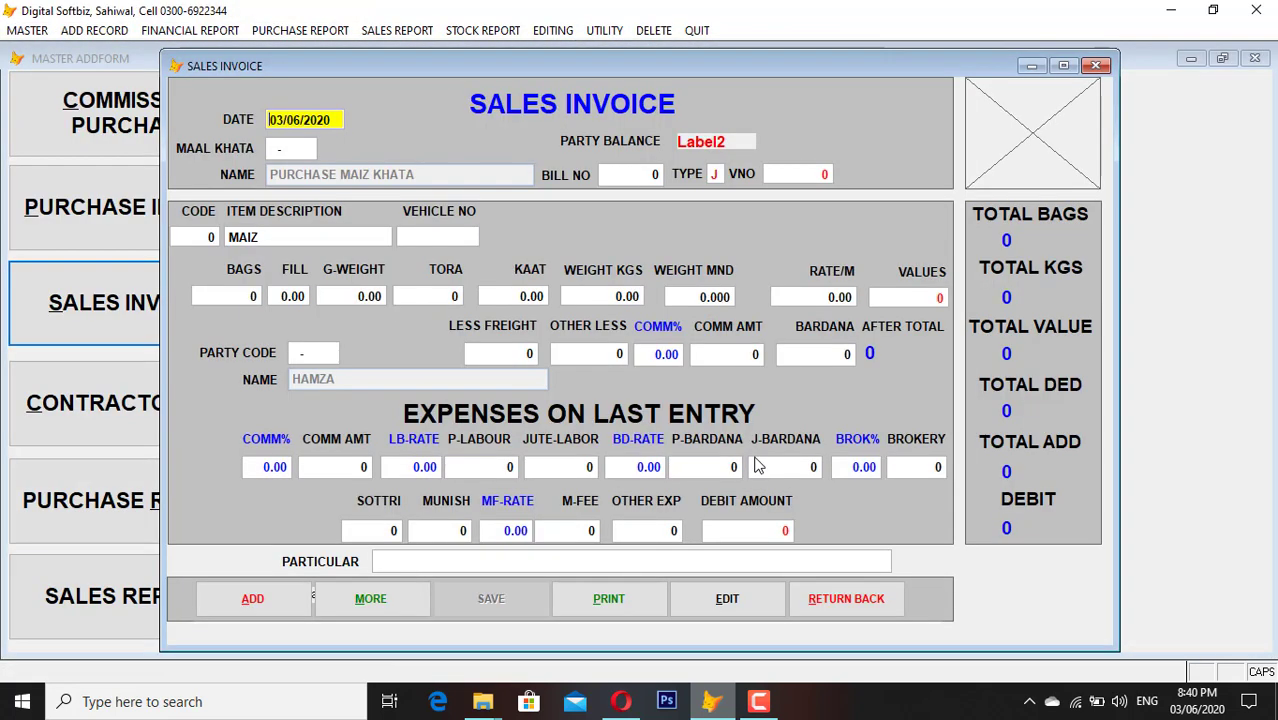
click(848, 600)
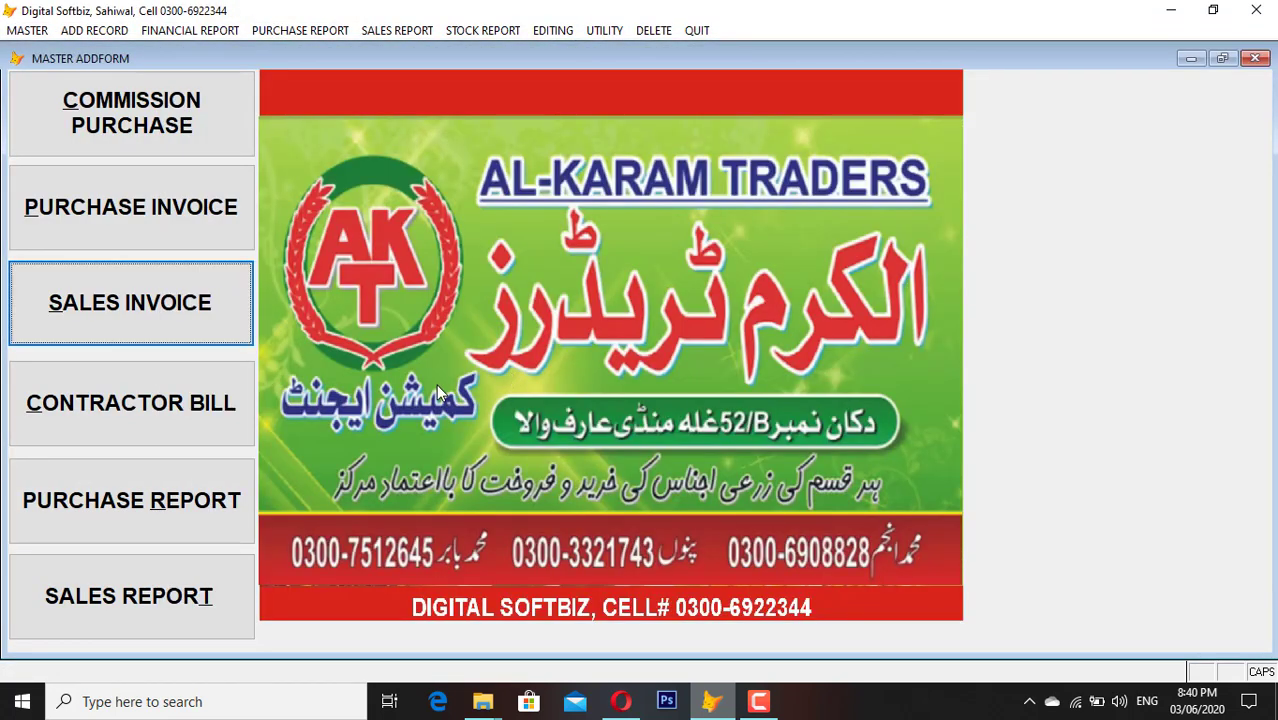
- From the sales reports, preview the Pakpatn customer's ledger for 01/01/2010 to 03/06/2020 and review the MAIZ sale entry
click(181, 578)
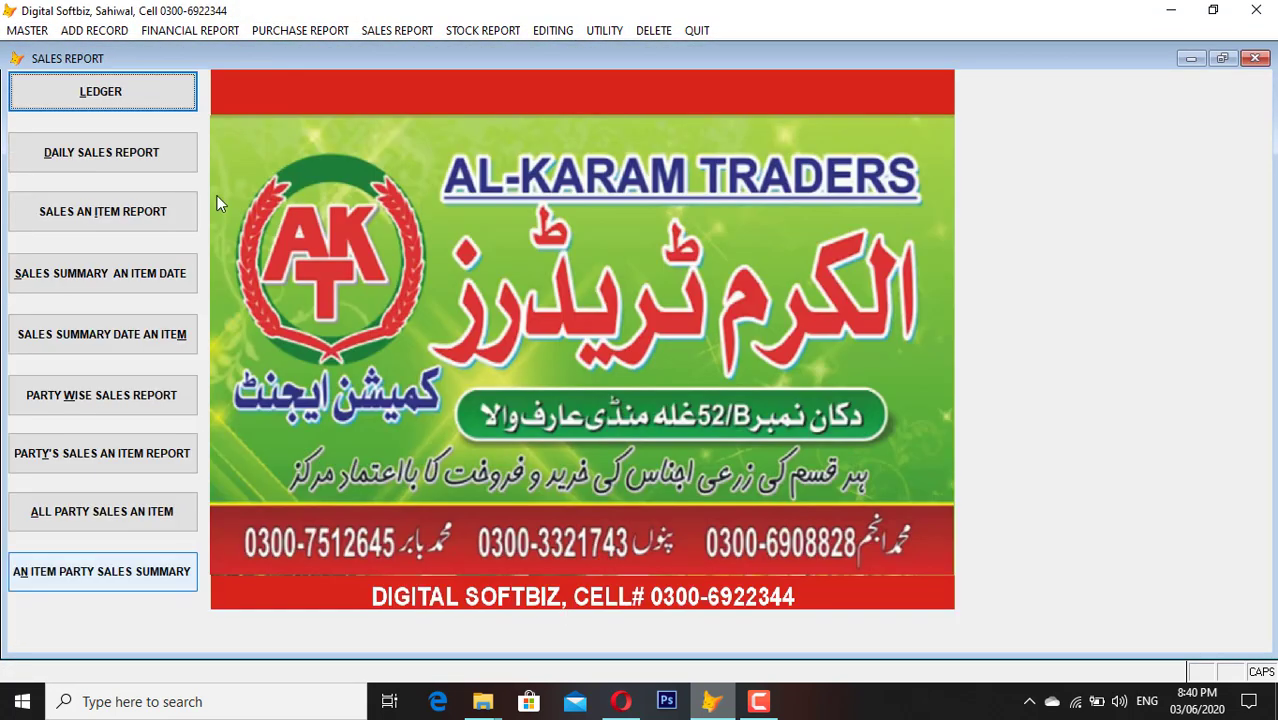
click(158, 100)
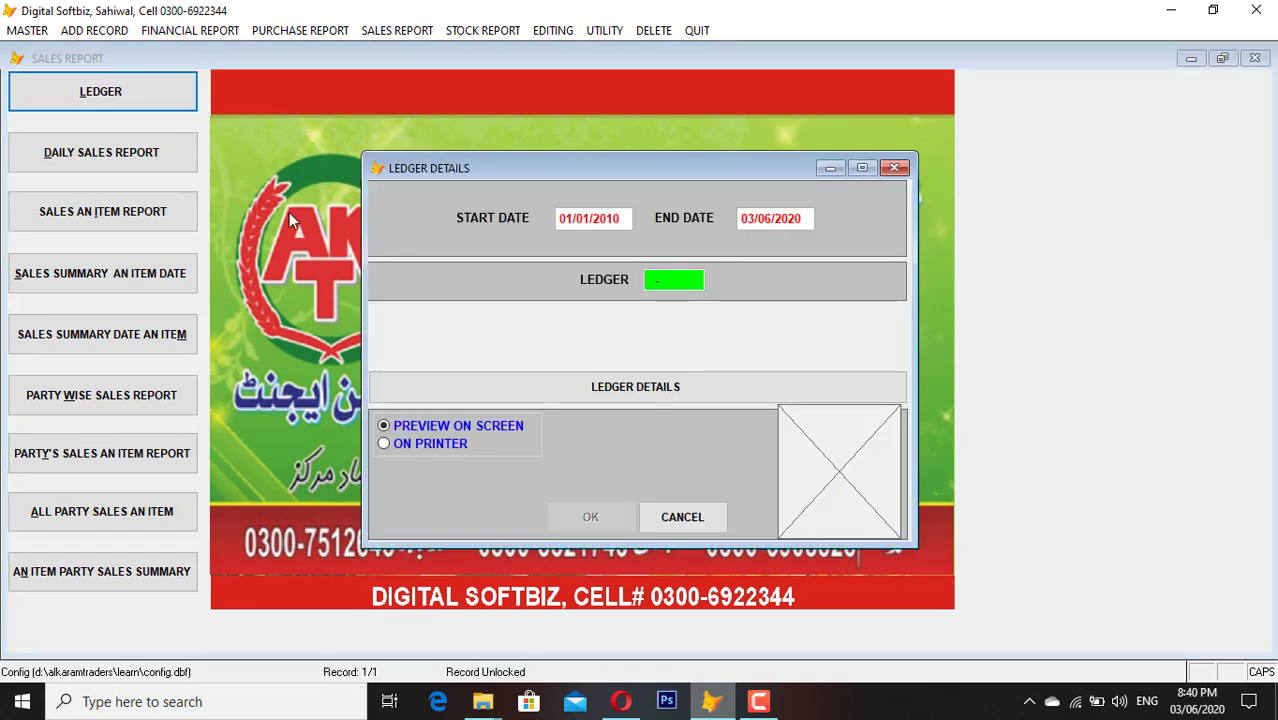
key(Return)
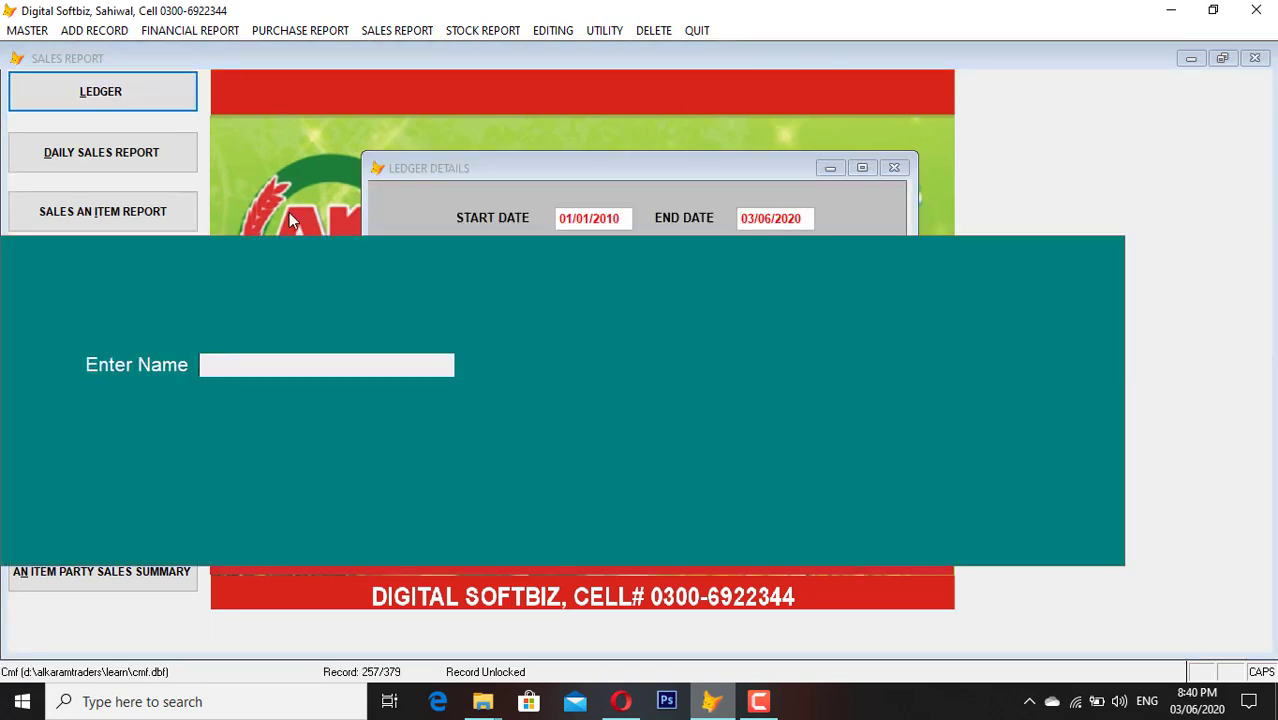
text(HAMZA)
key(Return)
key(Down)
key(Return)
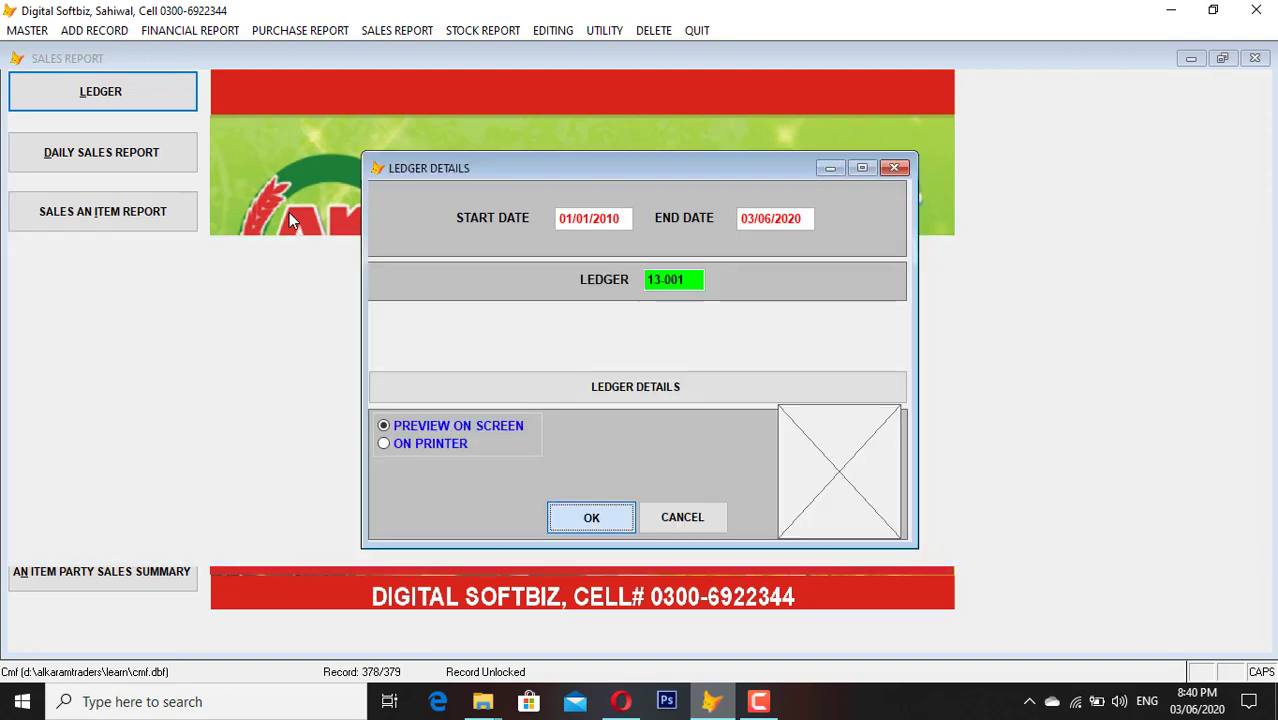
key(Return)
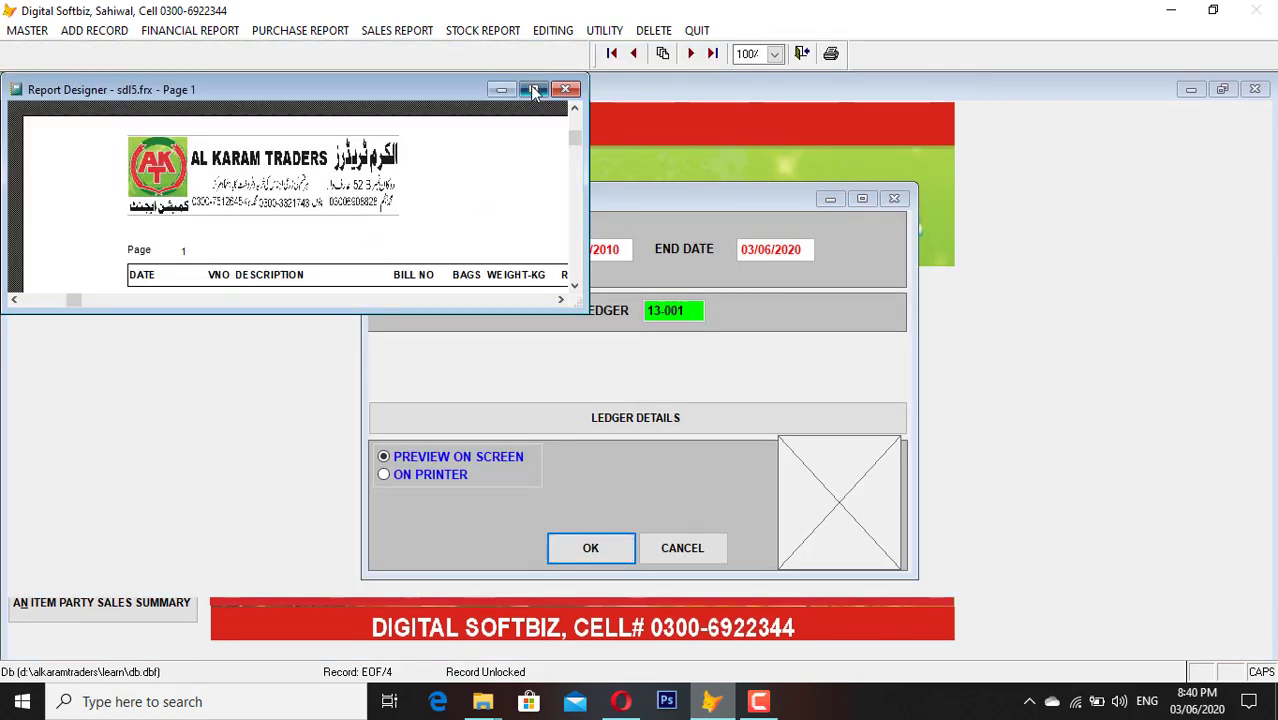
click(533, 89)
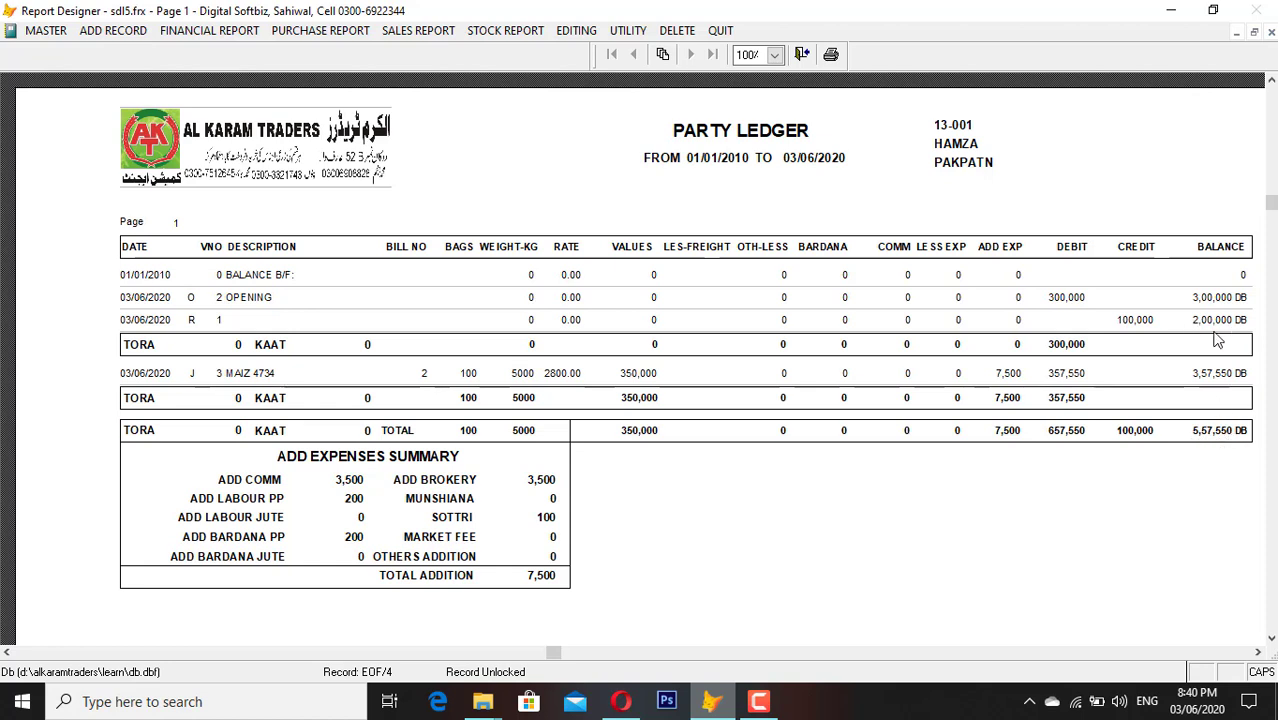
key(Escape)
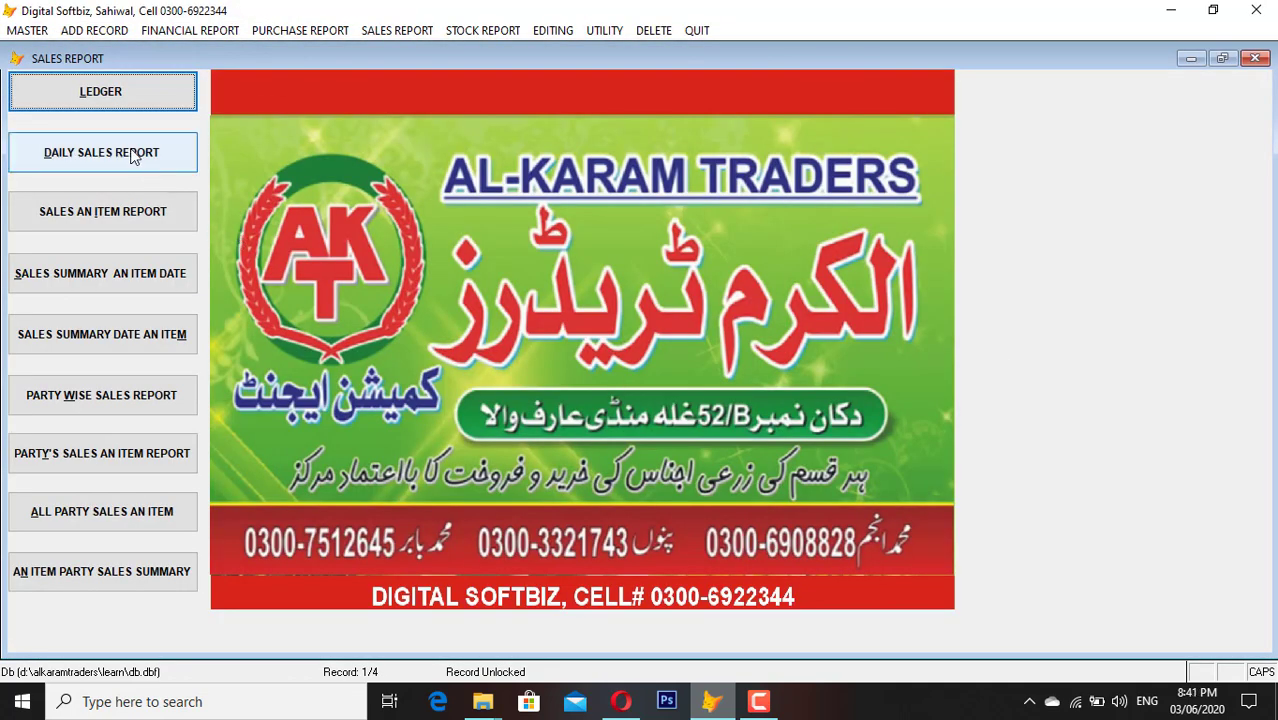
- Preview the daily sales report for 03/06/2020, review the MAIZ sale and close the sales reports
click(110, 158)
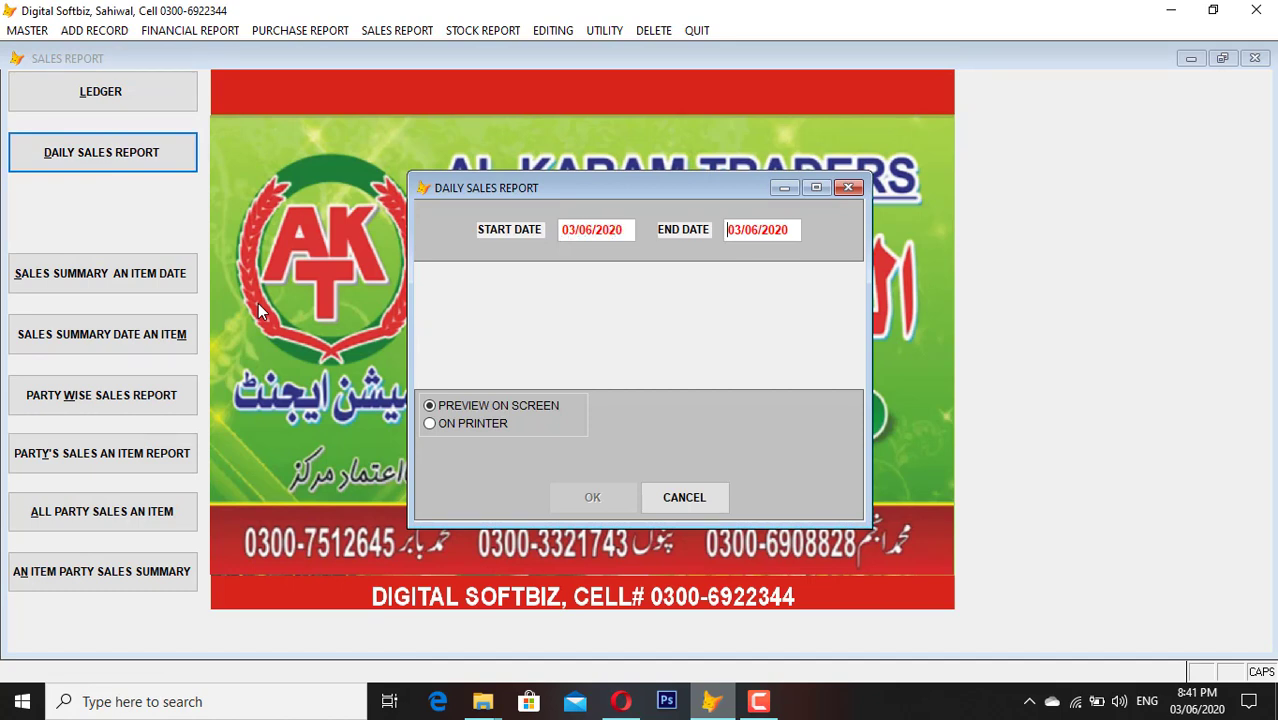
key(Return)
key(Return)
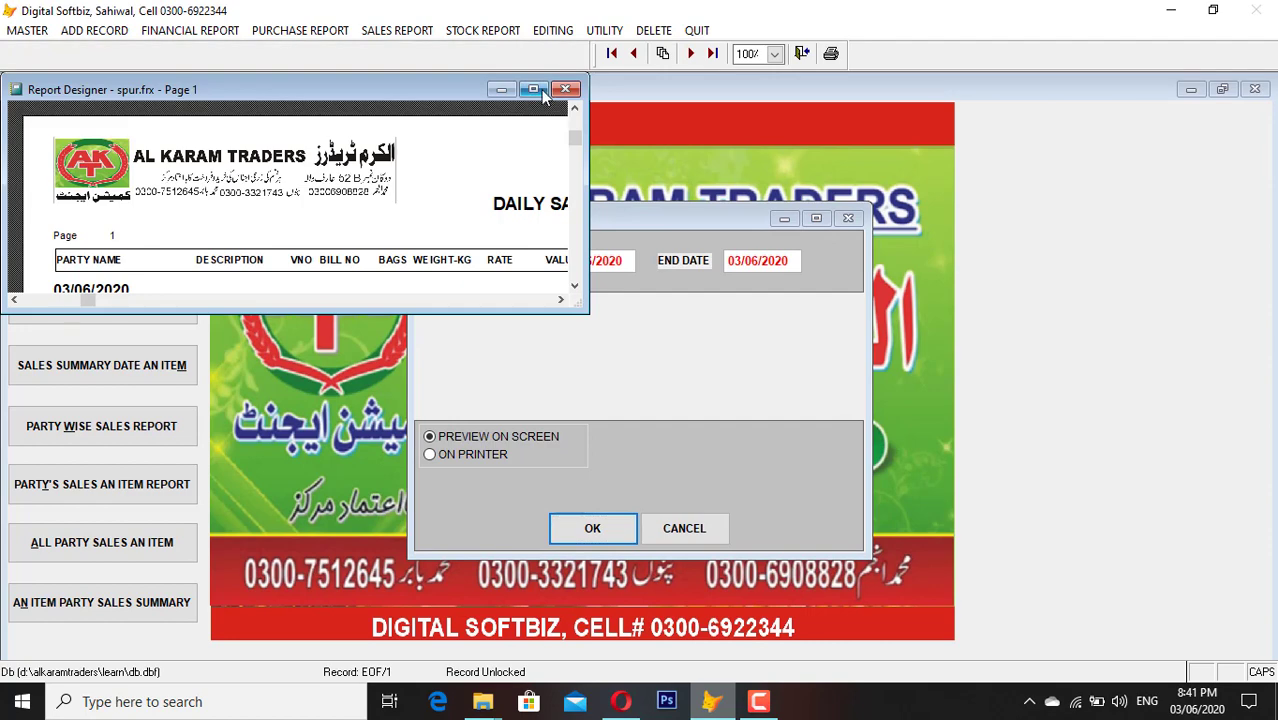
click(535, 89)
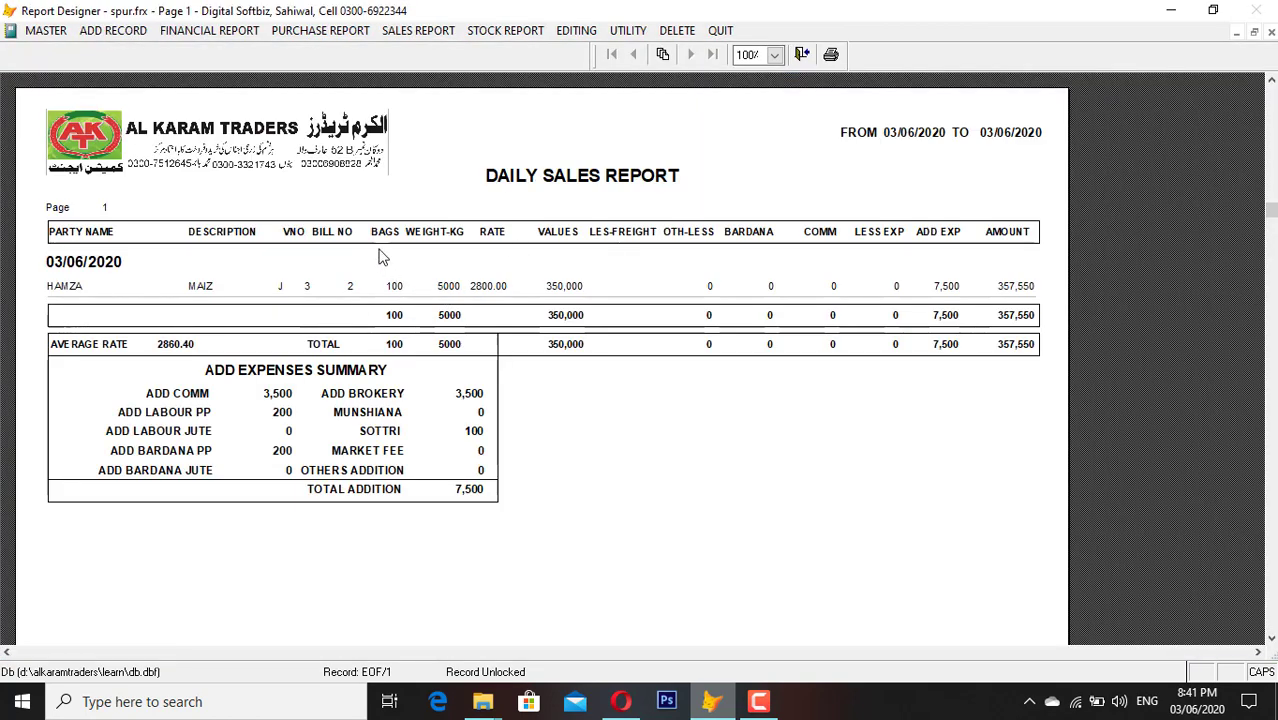
key(Escape)
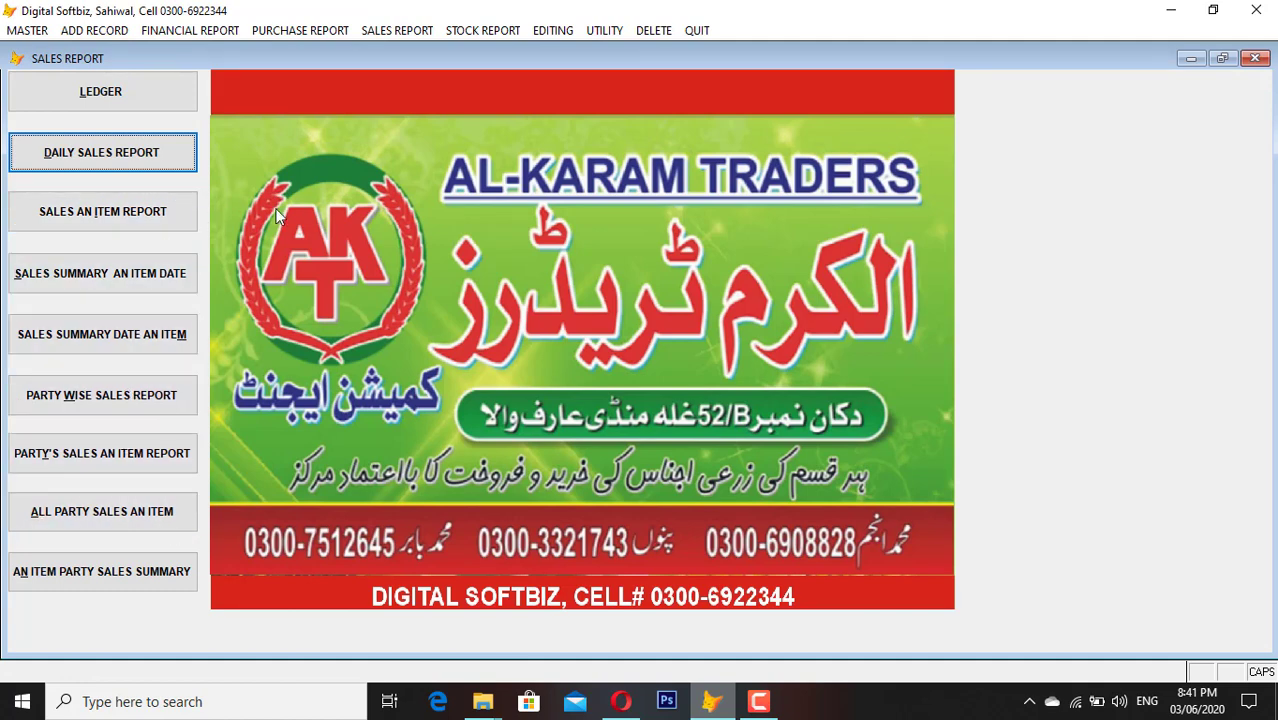
click(1255, 58)
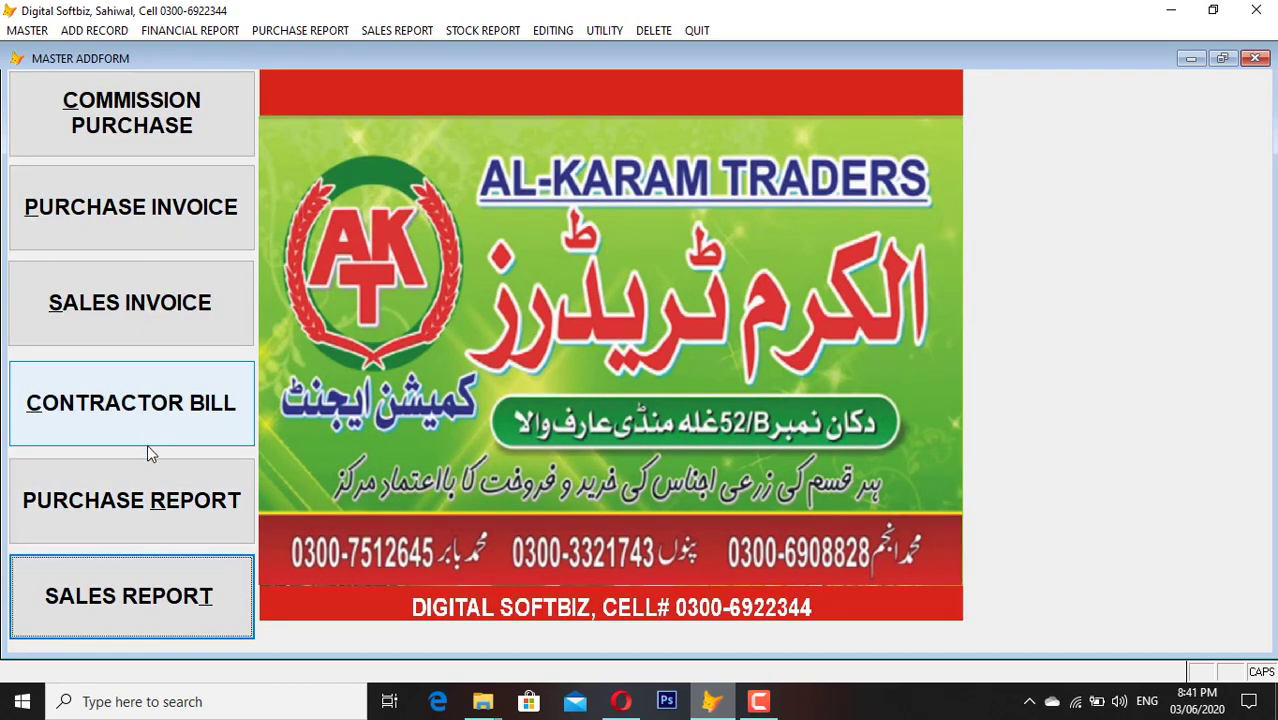
- Preview the dara costing report of all stock bags and weight for the PURCHASE MAIZ KHATA ledger, from 01/01/2010 to 03/06/2020
click(155, 530)
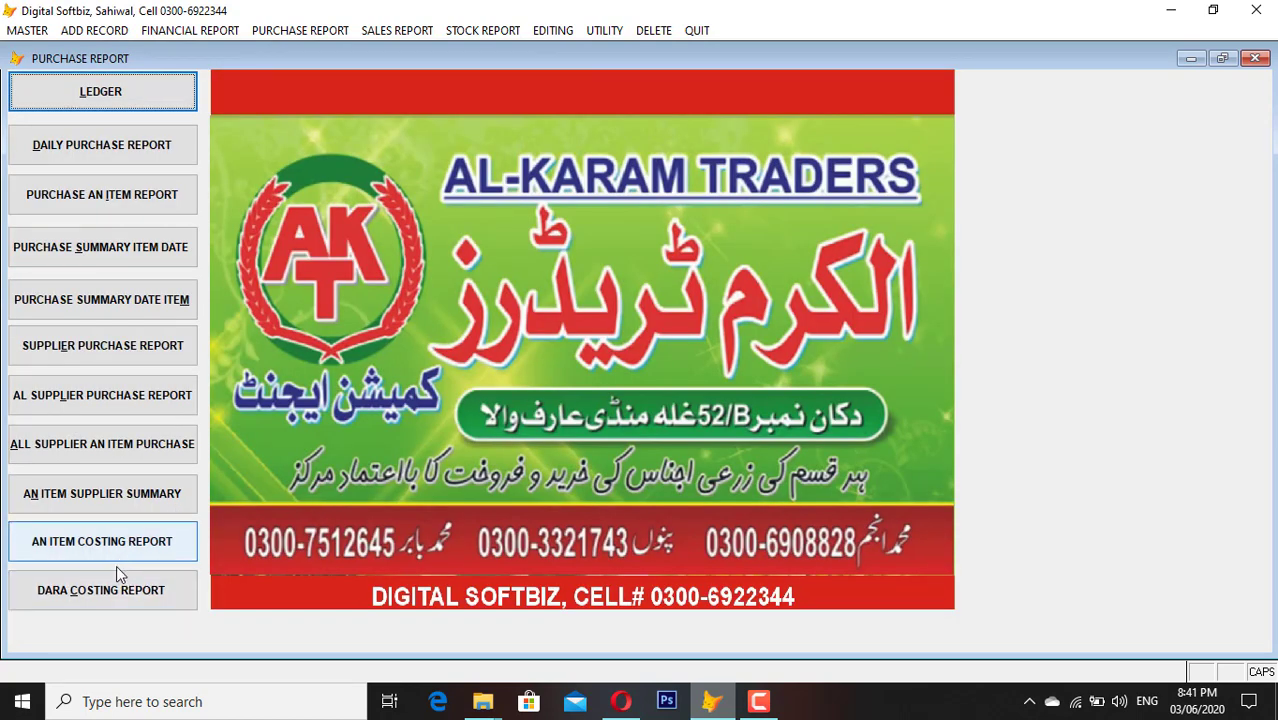
click(125, 588)
key(Return)
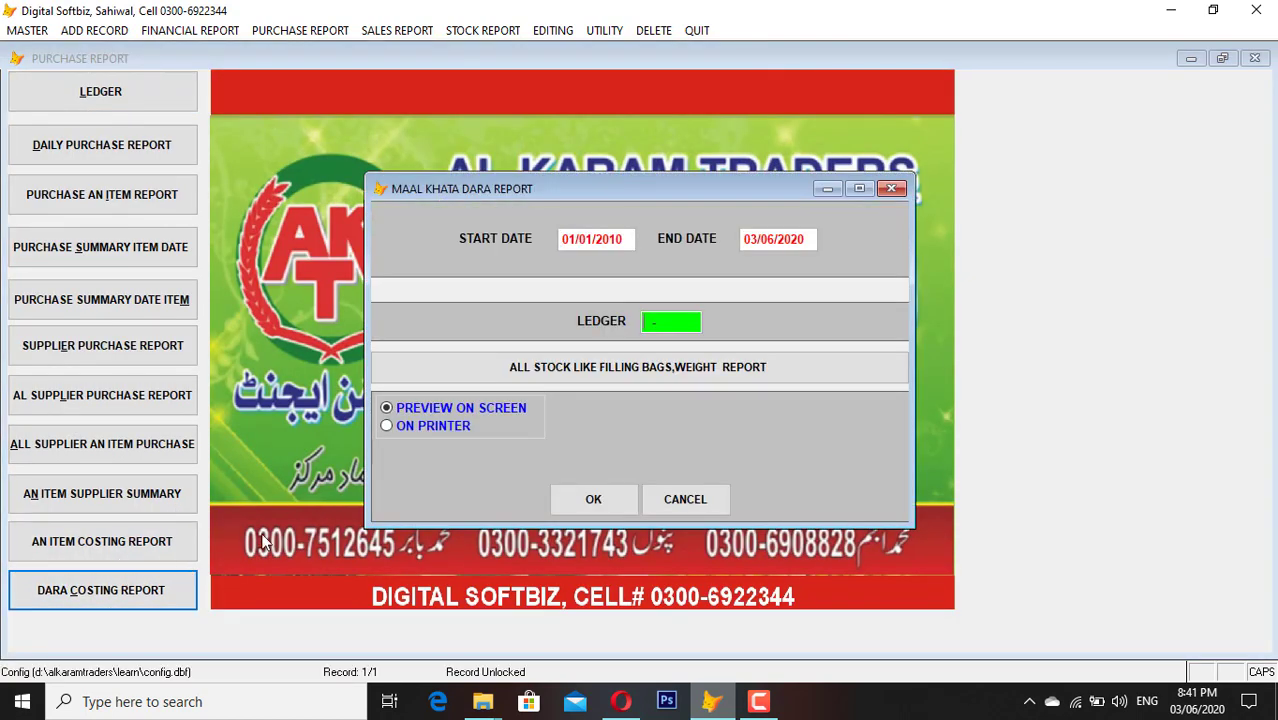
text(PUR)
key(Return)
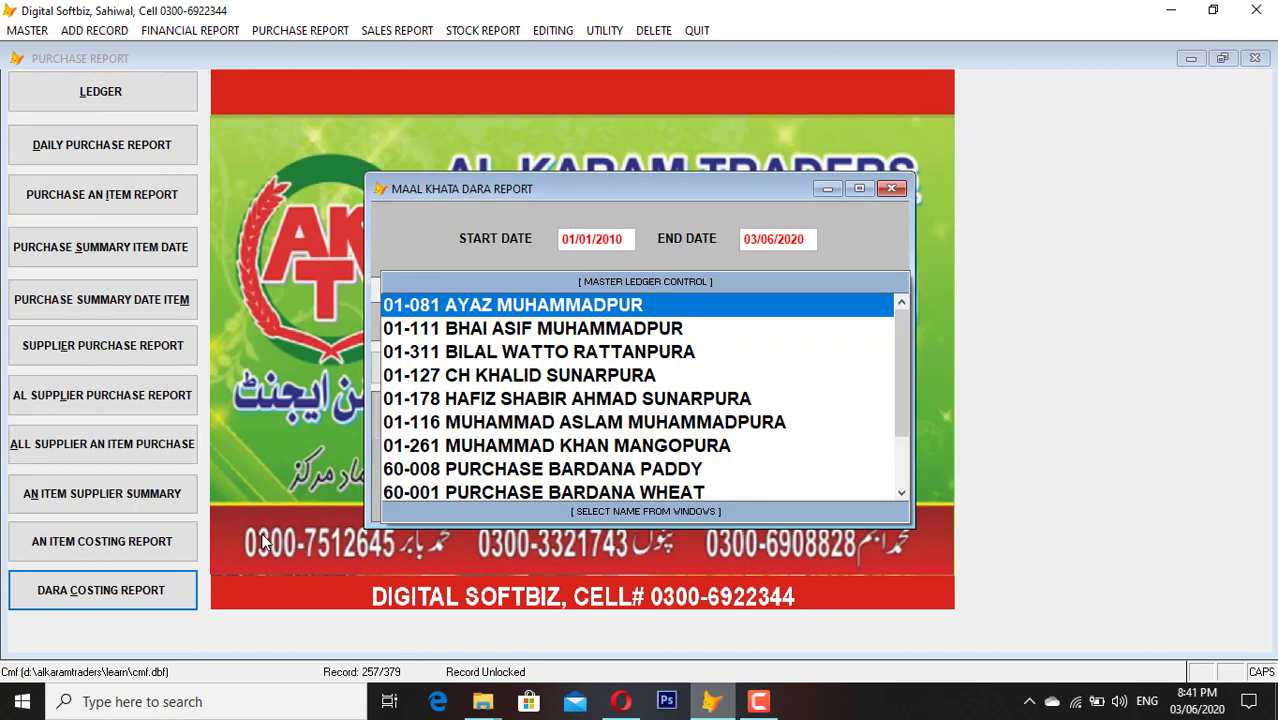
key(Down)
key(Down)
key(Down)
key(Down)
key(Down)
key(Down)
key(Down)
key(Down)
key(Down)
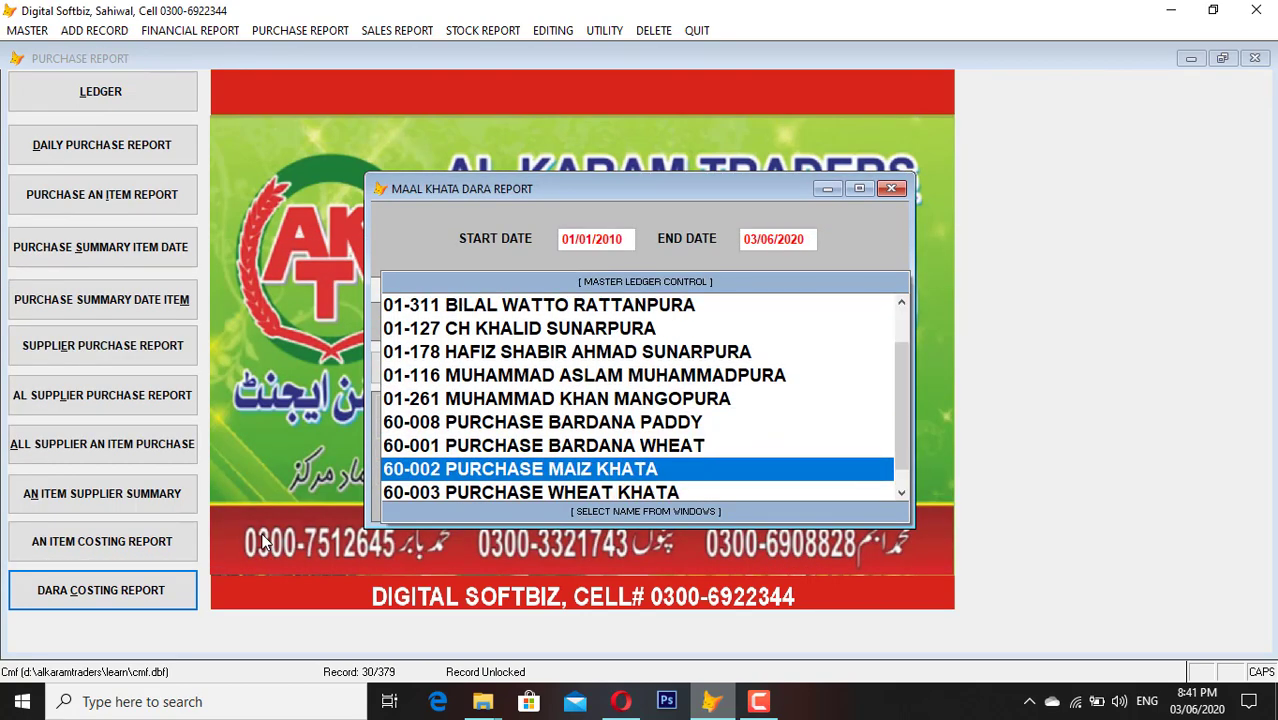
key(Return)
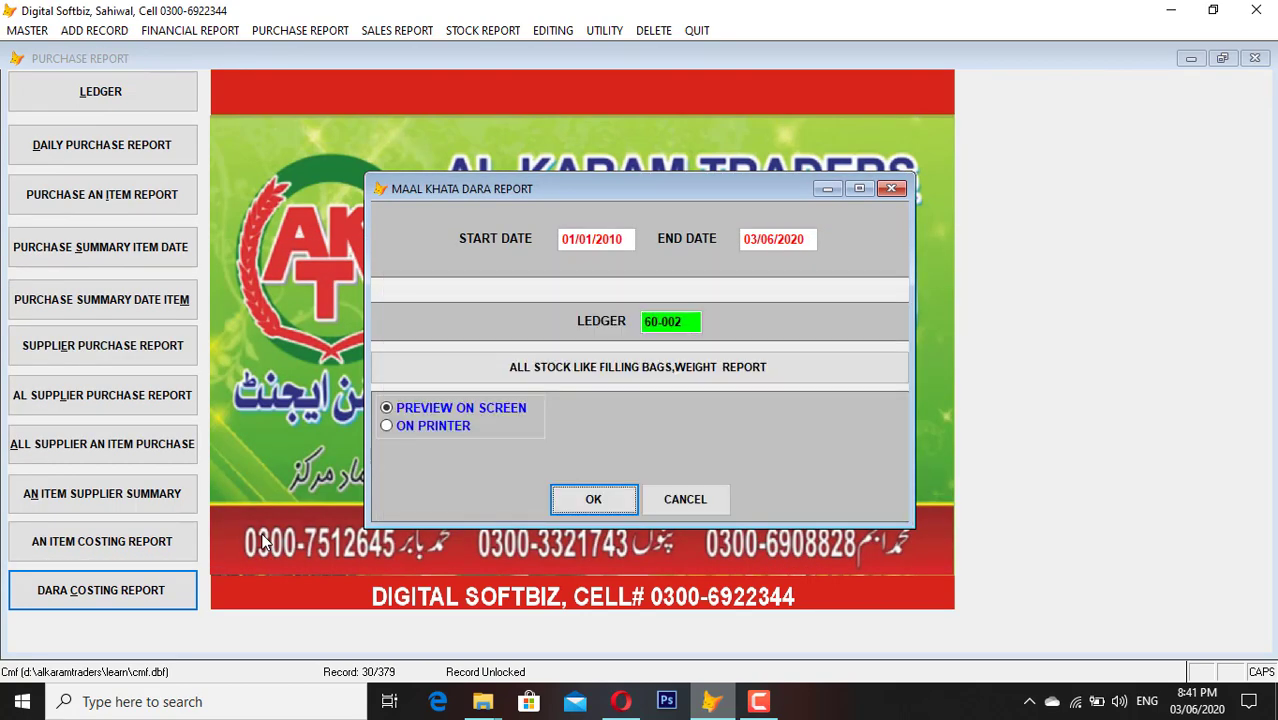
click(634, 371)
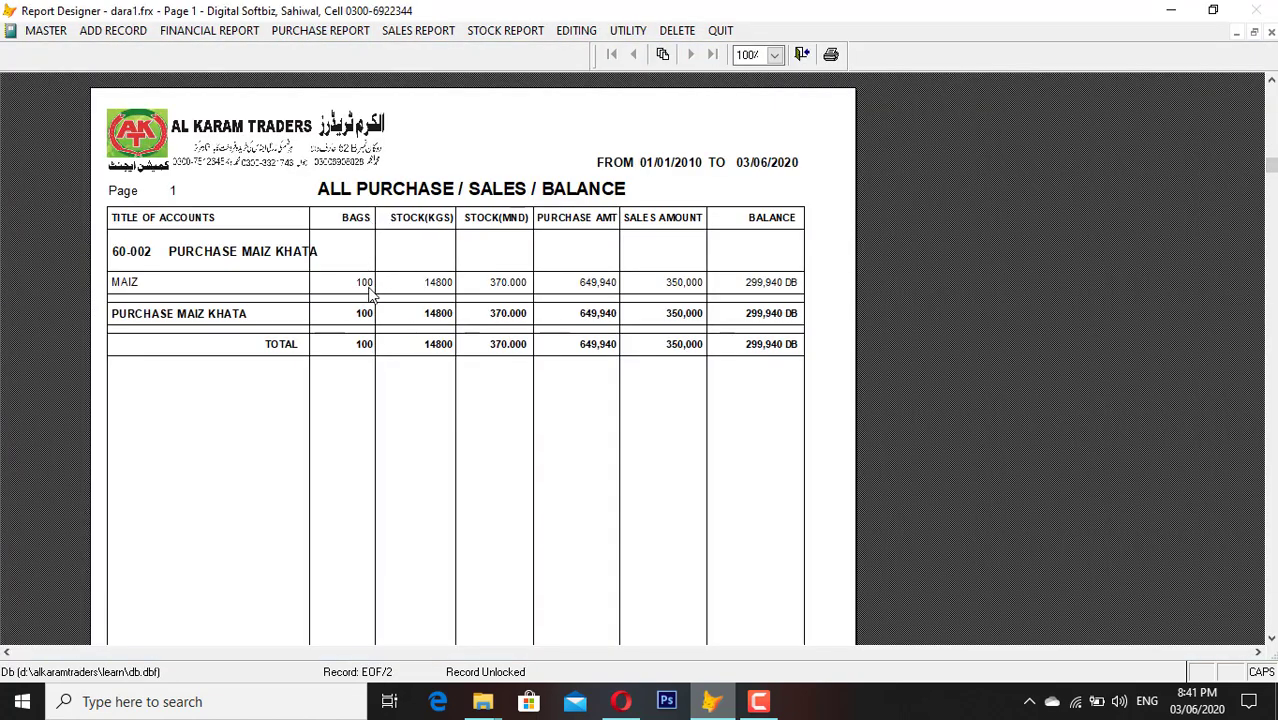
- Preview the Maal Khata dara report for the PURCHASE MAIZ KHATA ledger, from 01/01/2010 to 03/06/2020, and close the purchase reports
key(Escape)
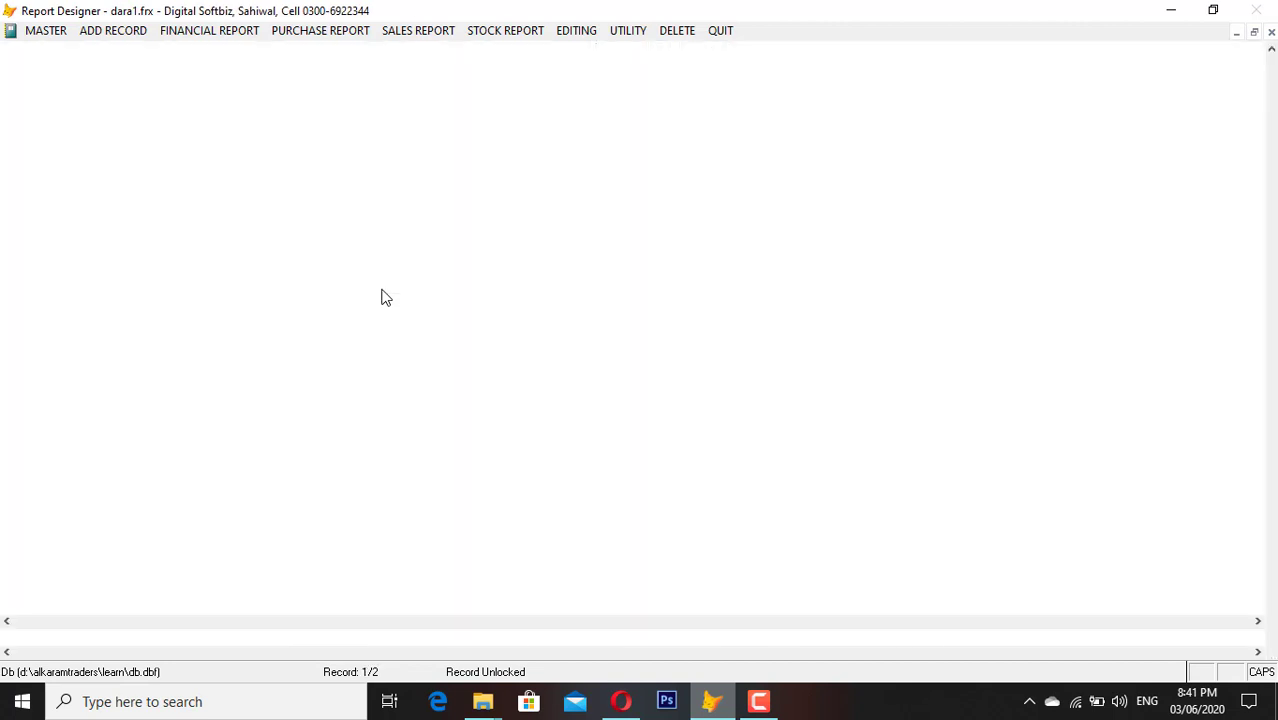
click(104, 607)
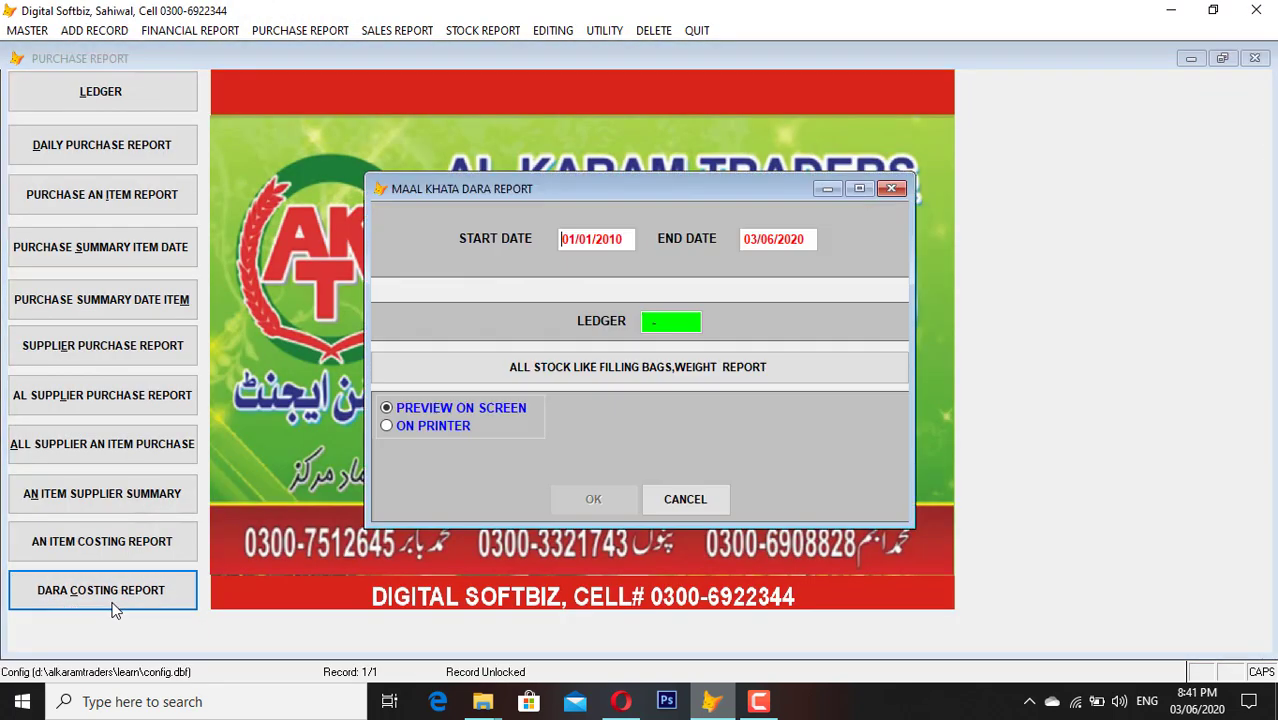
key(Return)
key(Return)
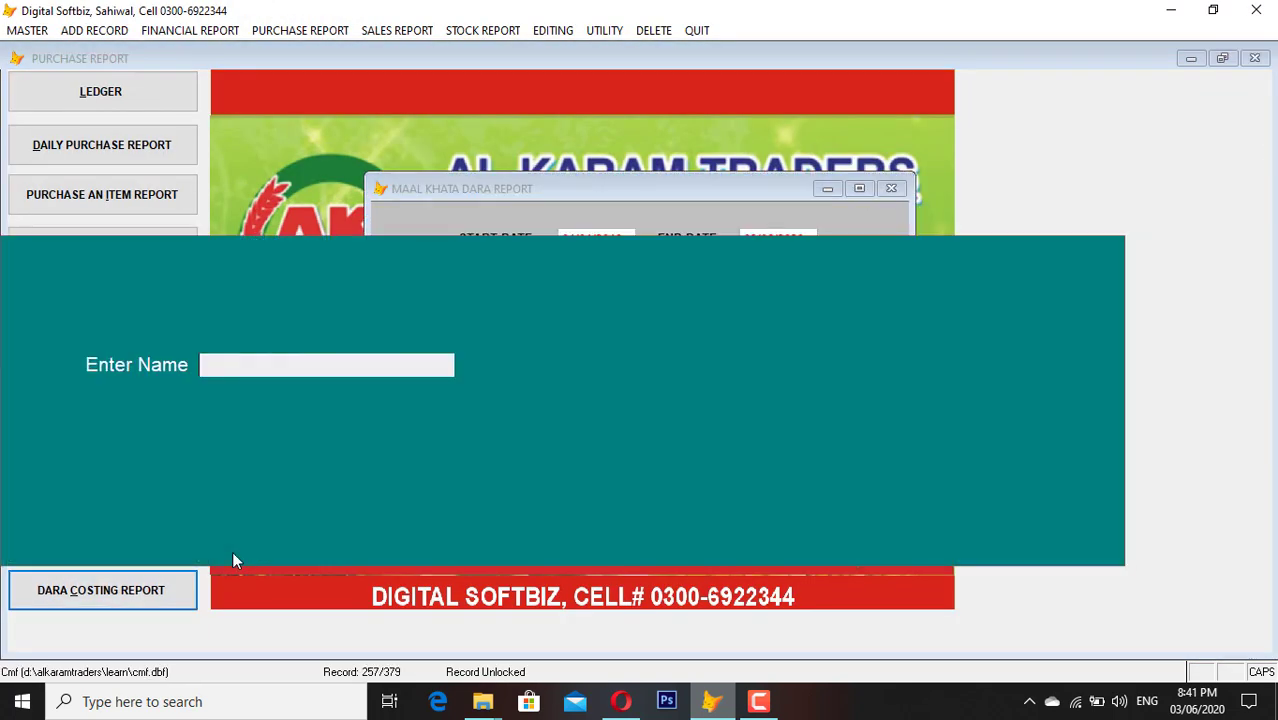
text(PAD)
key(Return)
key(Return)
key(Down)
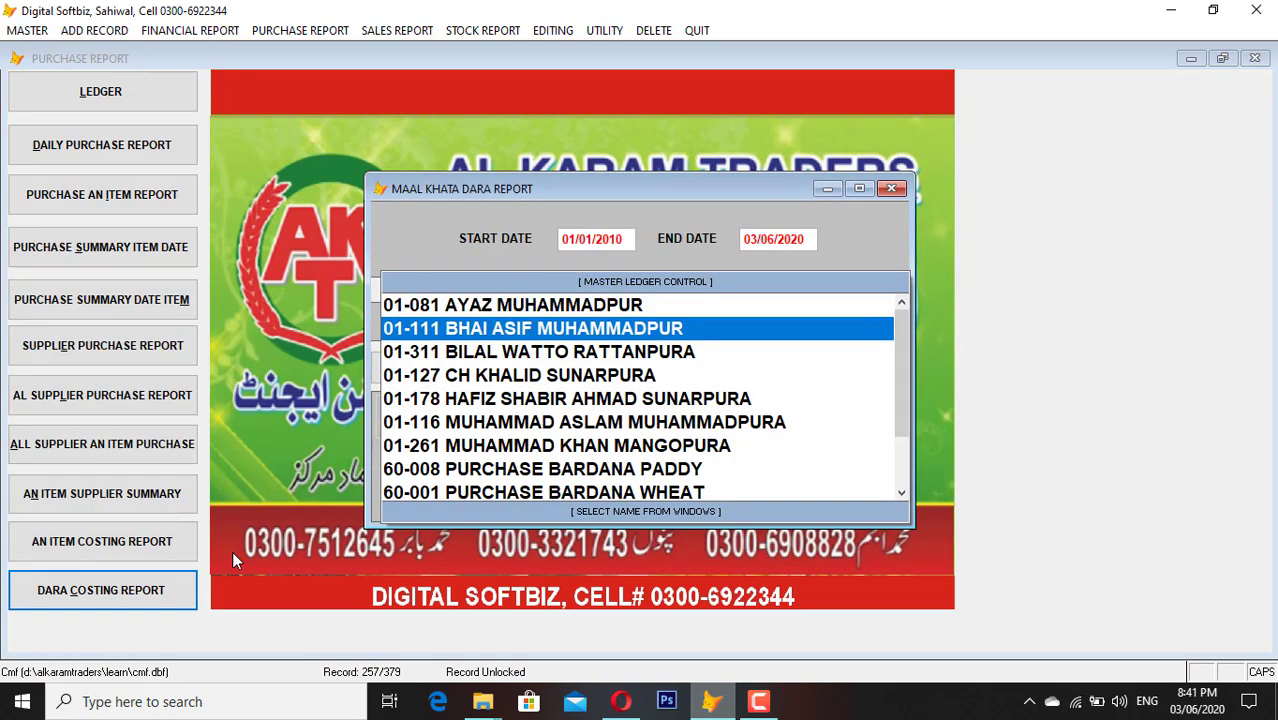
key(Down)
key(Down)
key(Down)
key(Down)
key(Down)
key(Down)
key(Down)
key(Down)
key(Return)
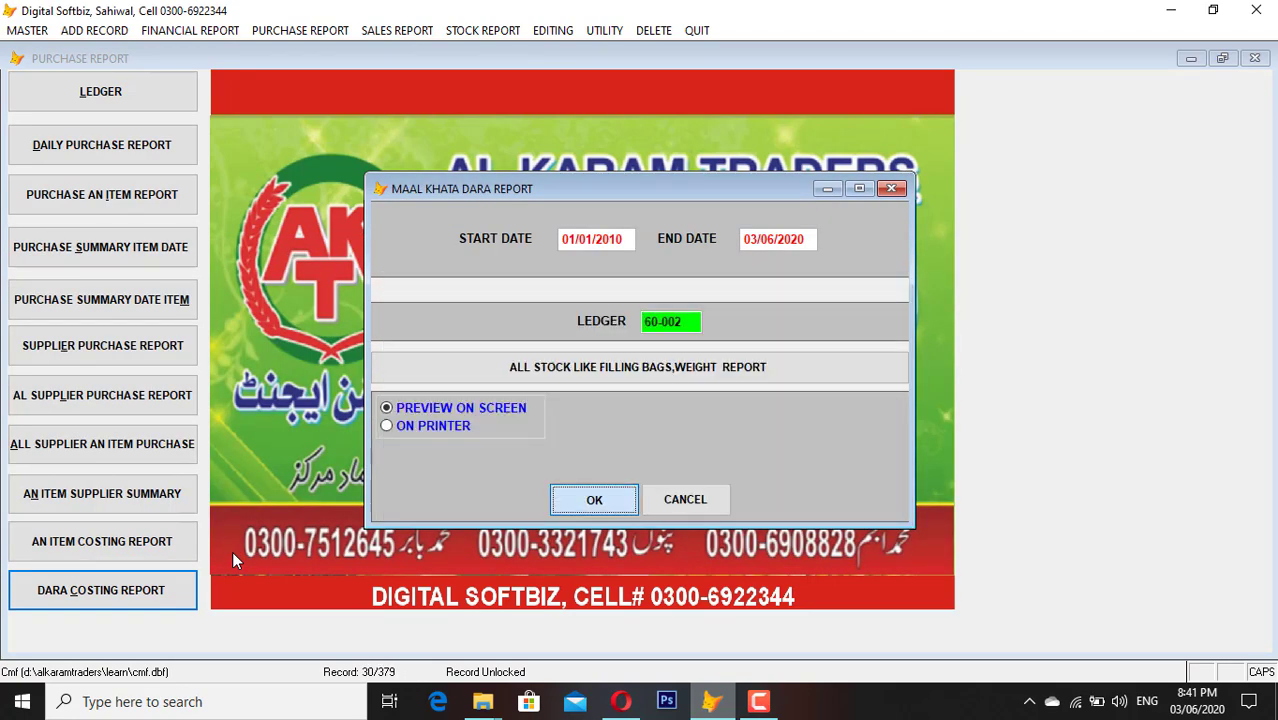
key(Return)
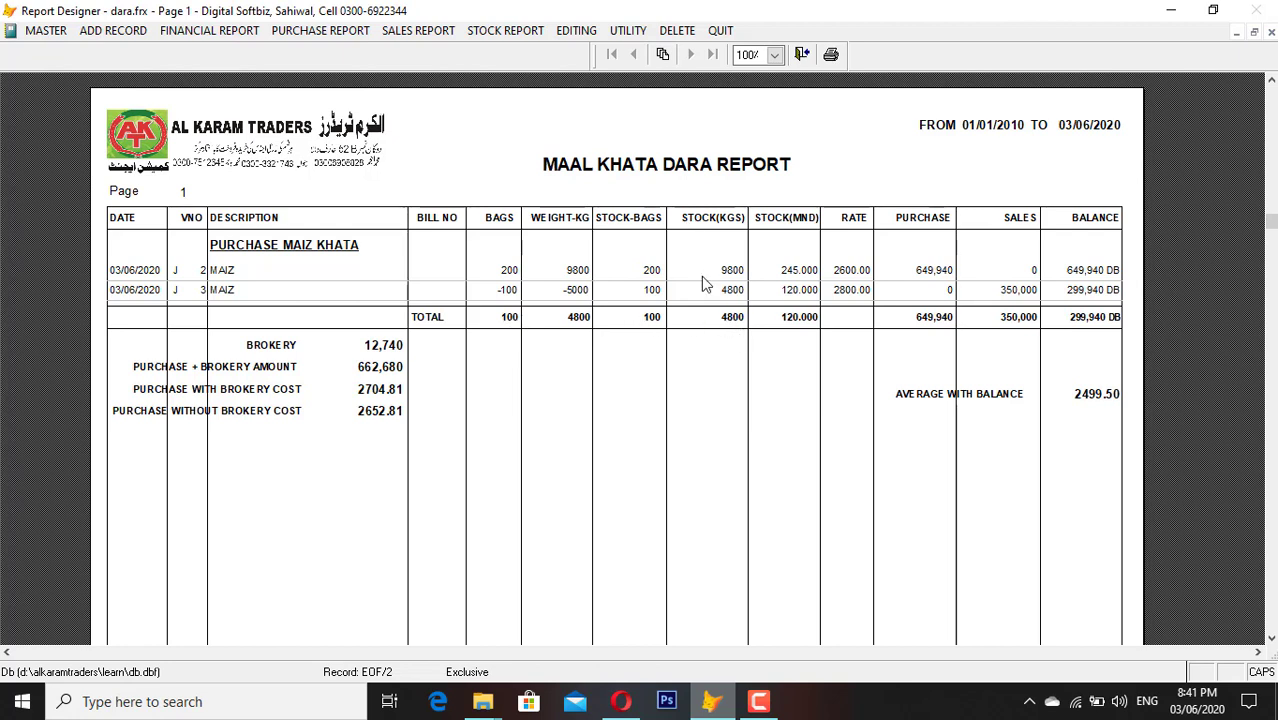
key(Escape)
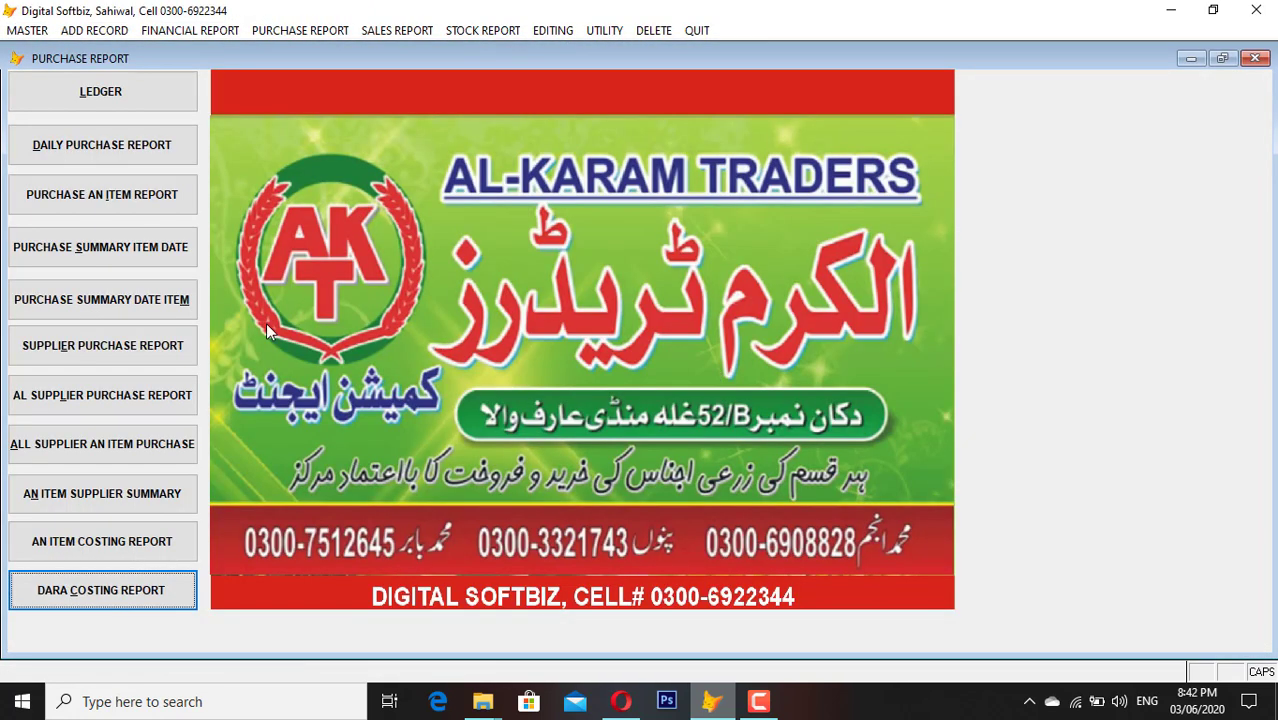
click(1254, 58)
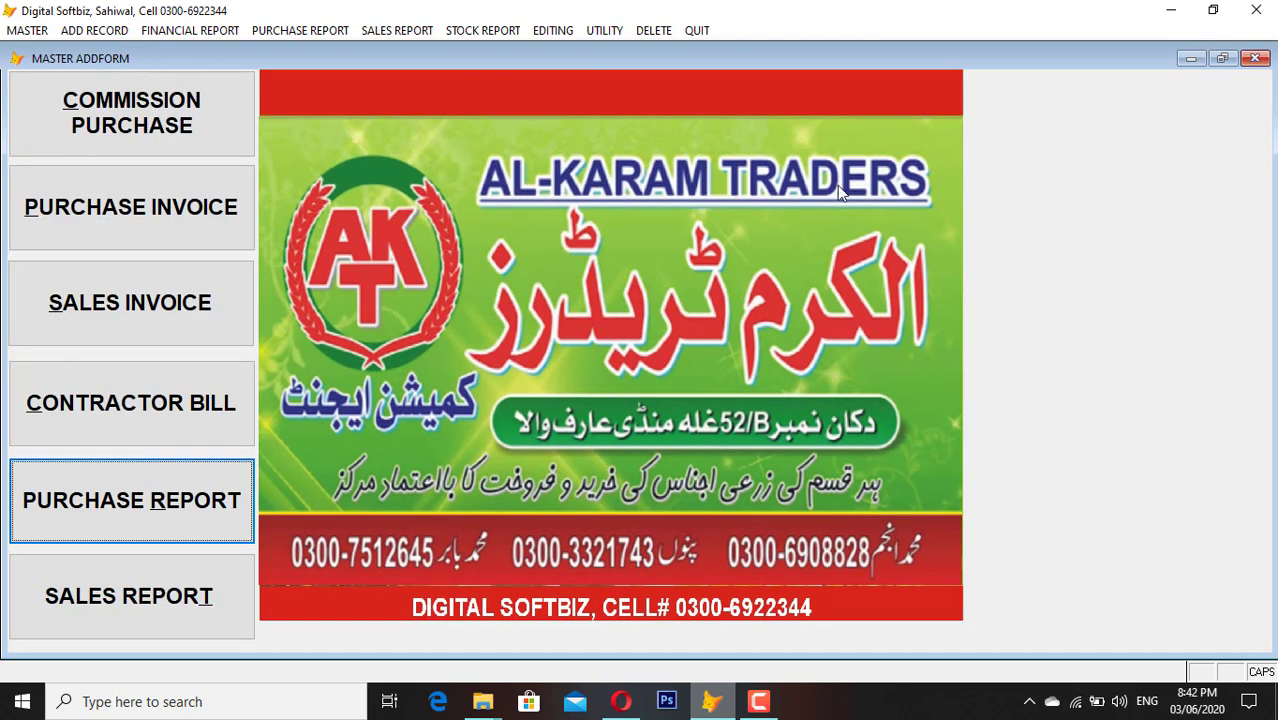
- Examine the commission purchase form's deduction and sold-to-party fields, leave it without an entry and close the purchase and sales module
click(143, 118)
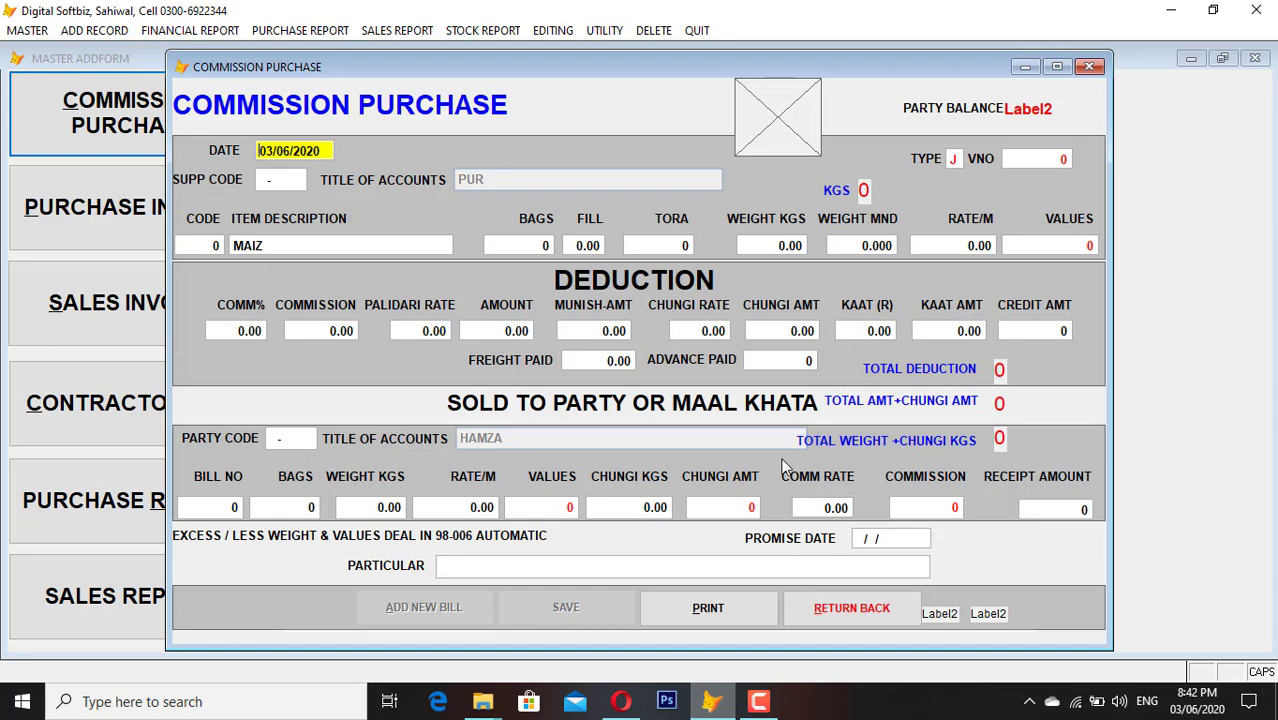
click(885, 595)
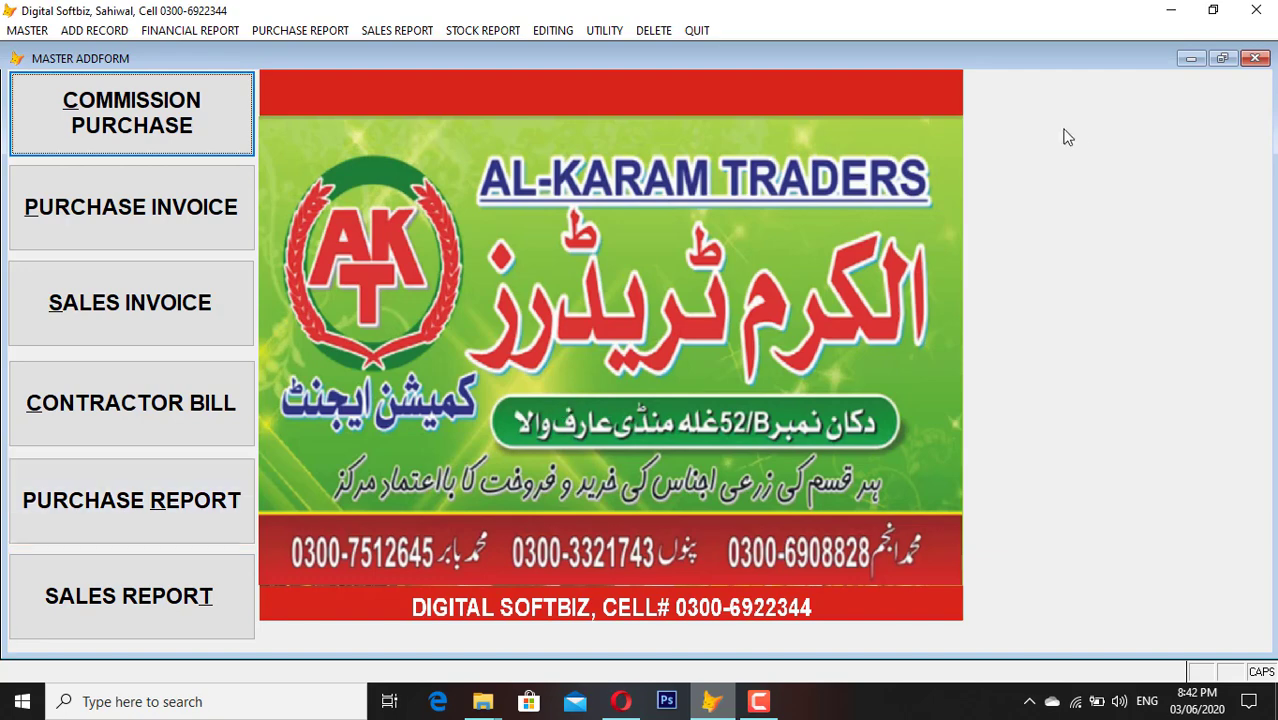
click(1254, 60)
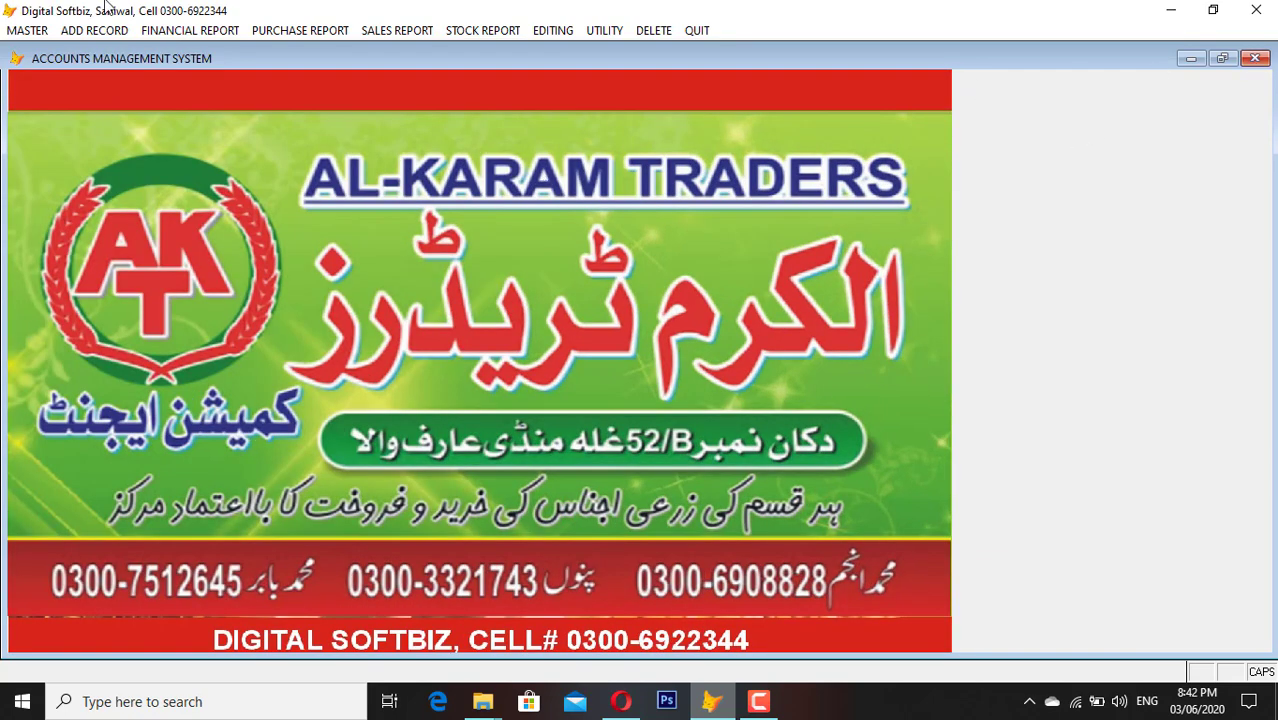
- Preview the Pakpatn customer's detailed ledger for 01/01/2010 to 03/06/2020, review its entries and balance, and close the report
click(94, 30)
mouse_move(170, 32)
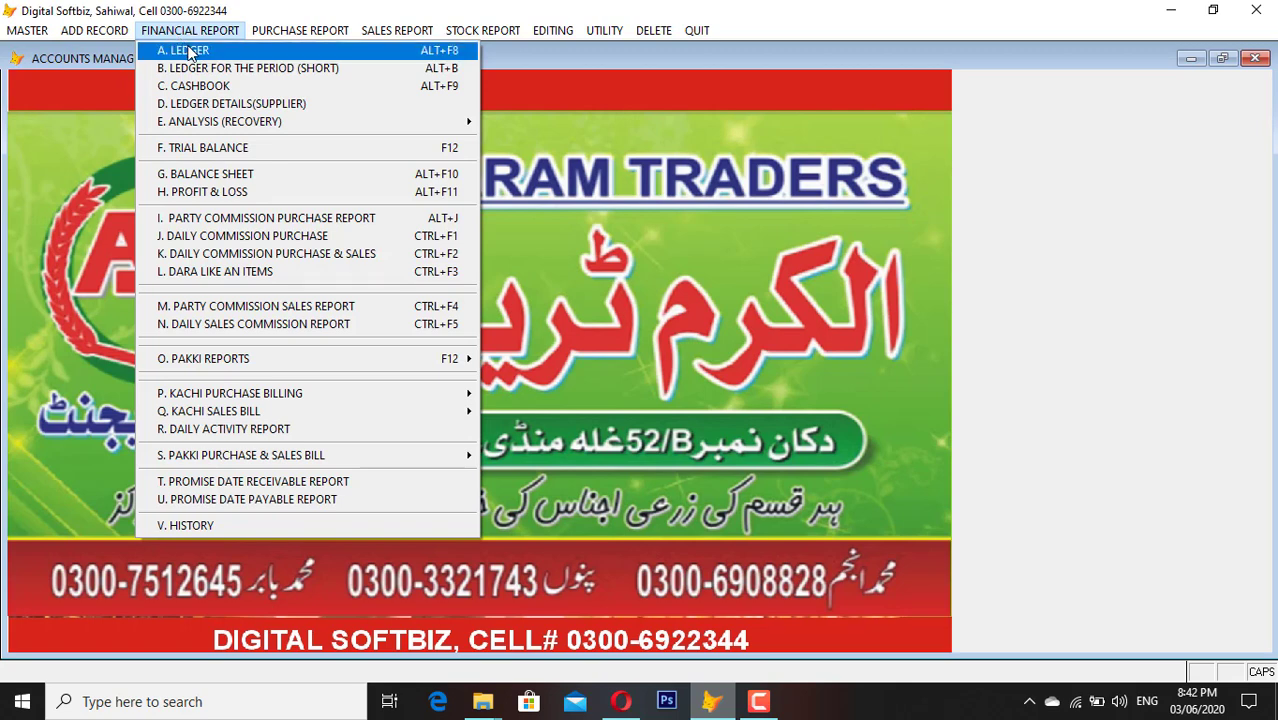
click(249, 104)
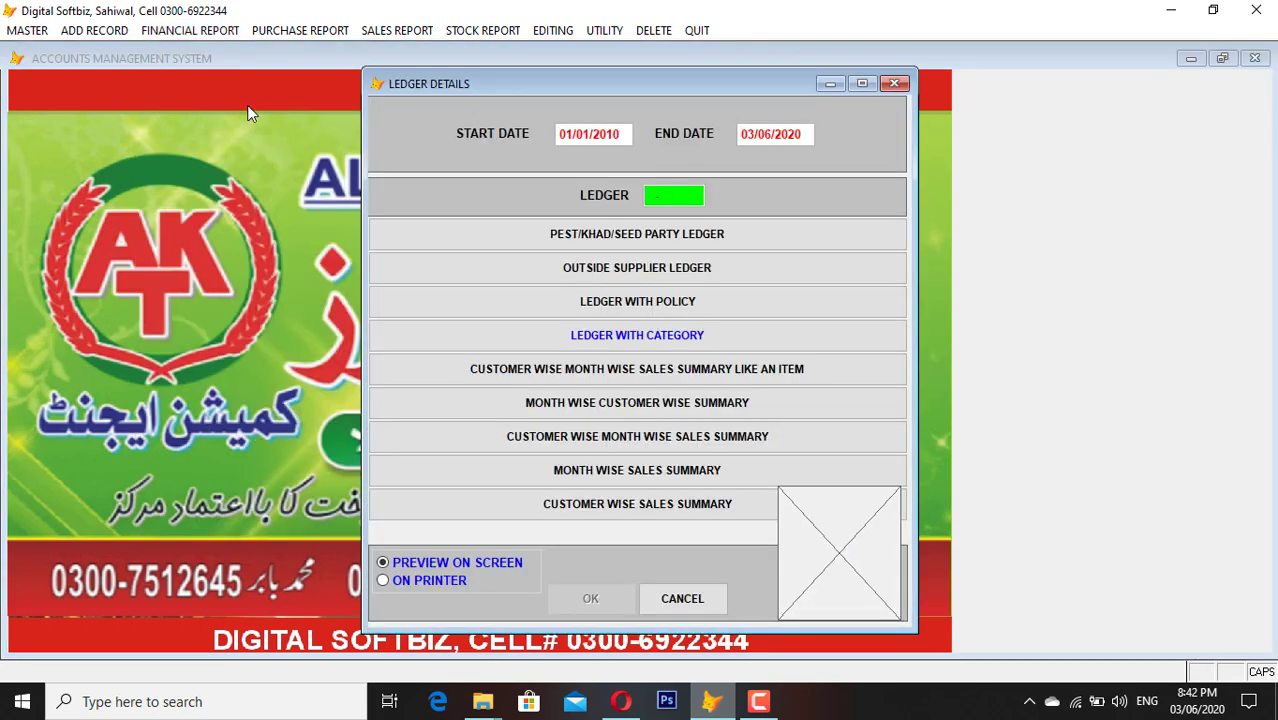
key(Return)
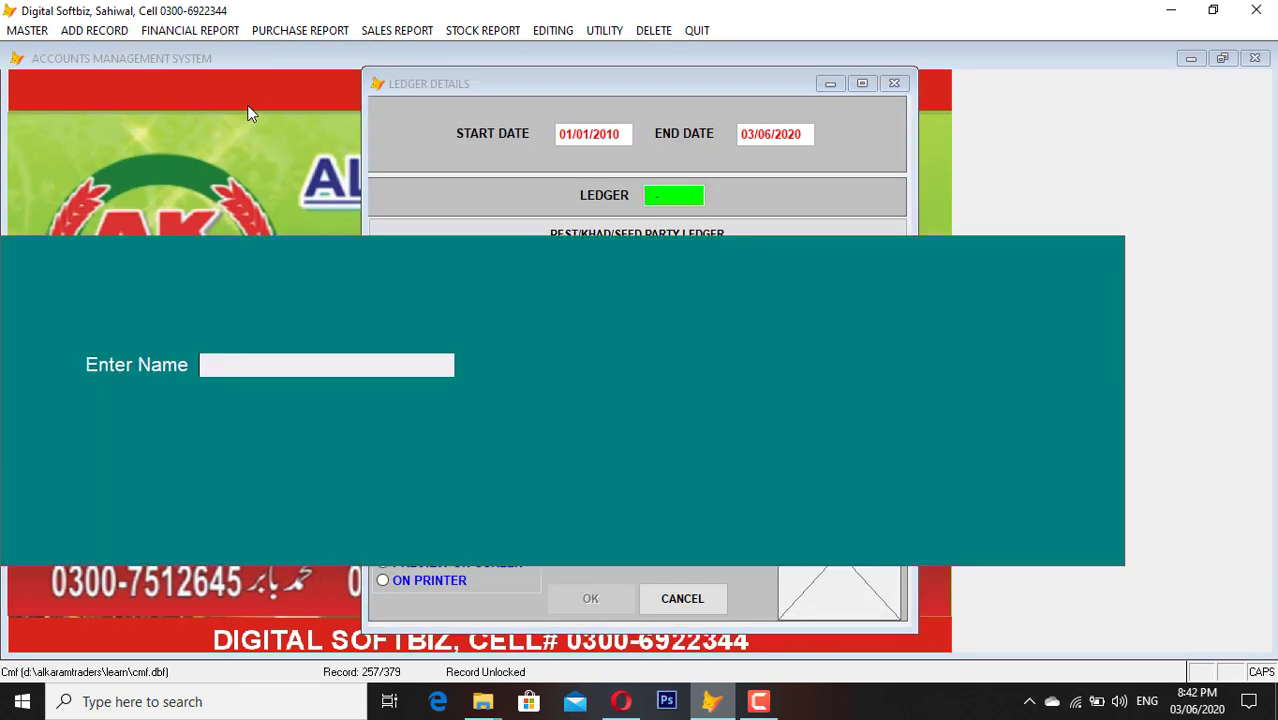
text(HAMZ)
key(Return)
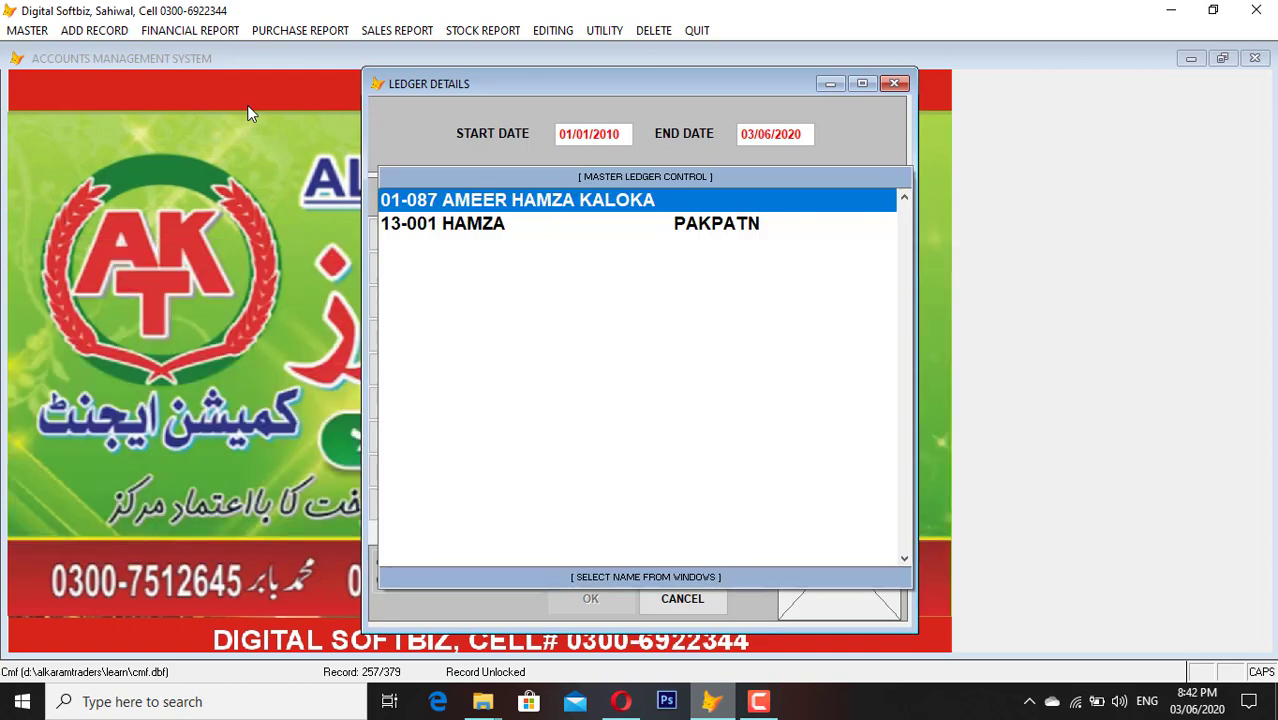
key(Down)
key(Return)
key(Return)
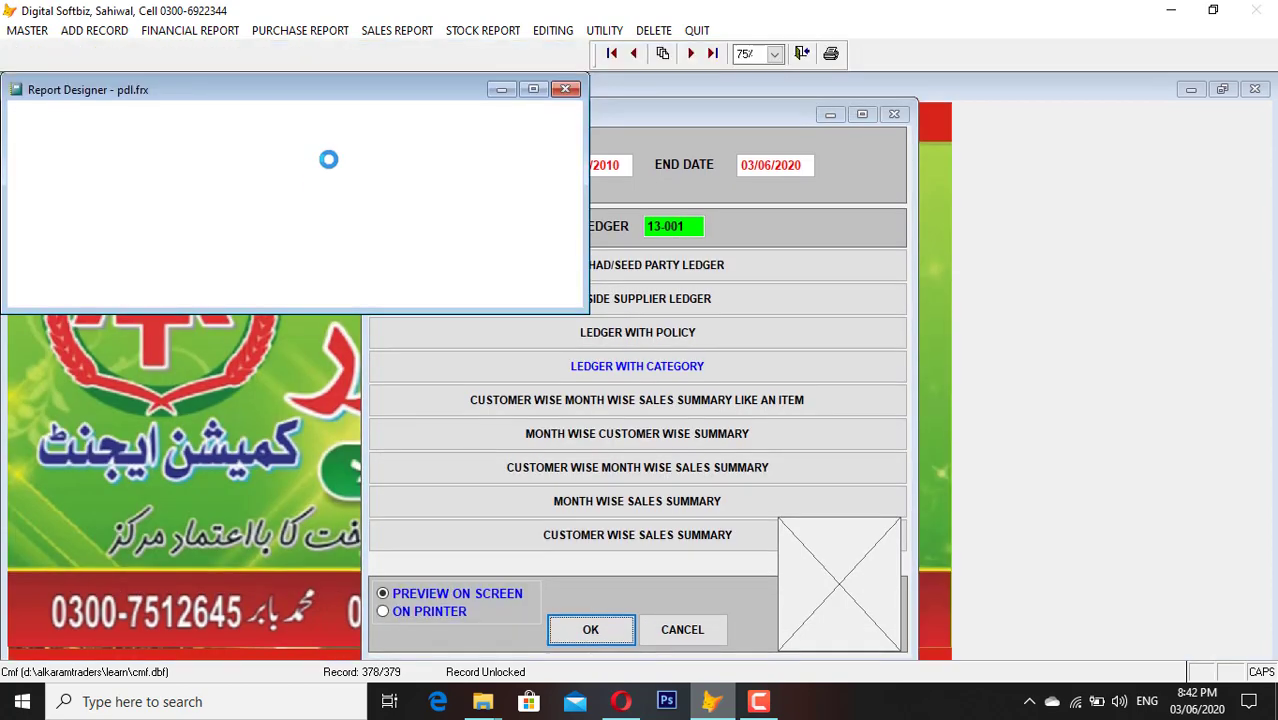
click(533, 89)
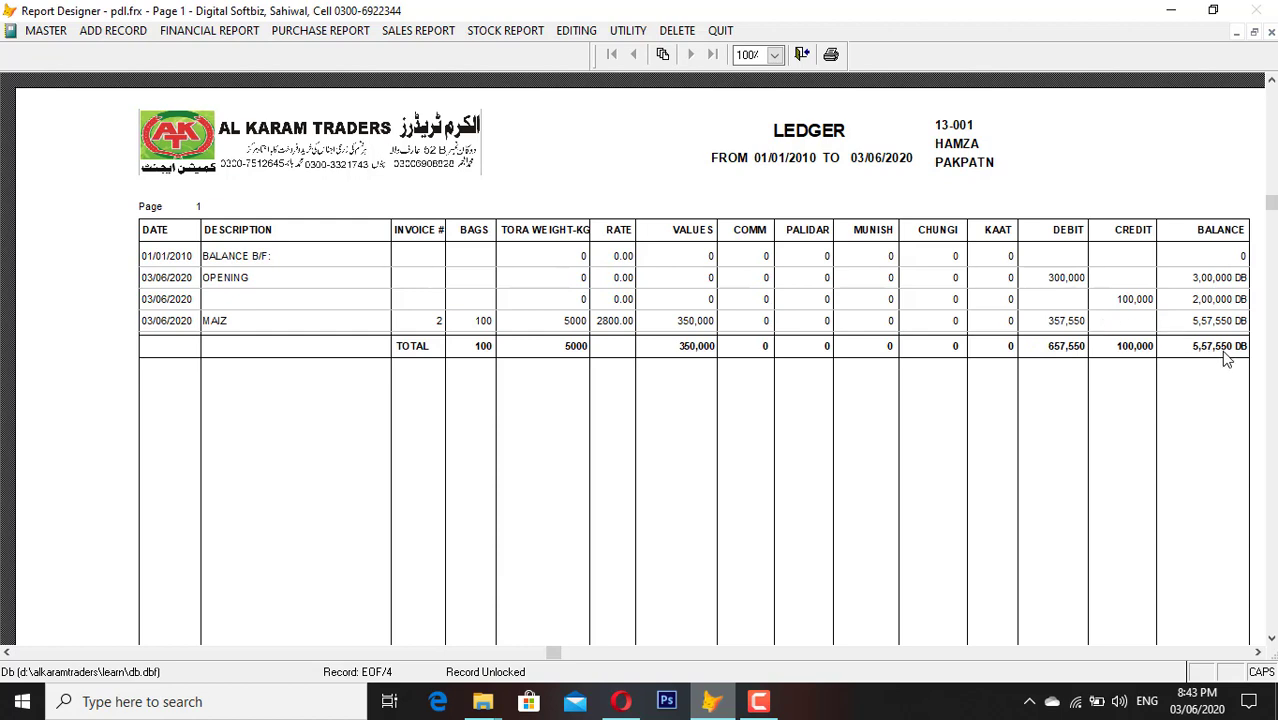
click(1271, 33)
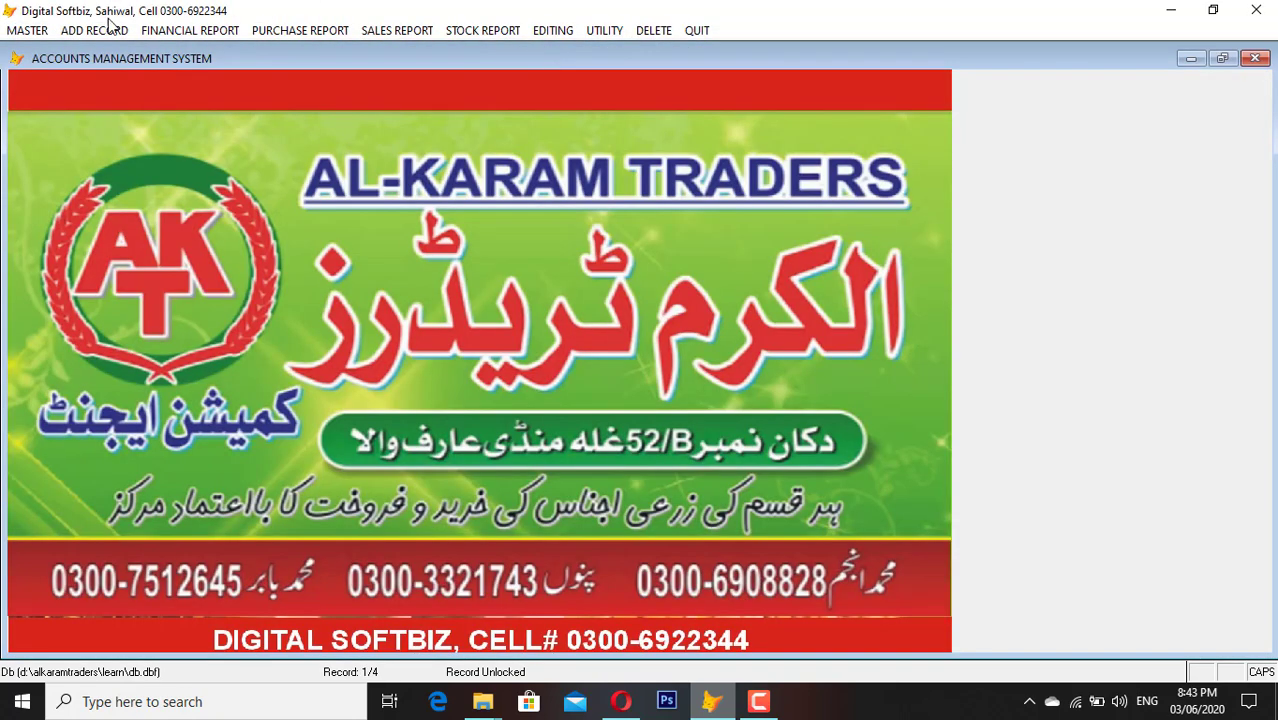
- Look through the stock in hand report options with end date 03/06/2020, companies 1 to 10 and gcodes 1 to 4, and close them
click(102, 35)
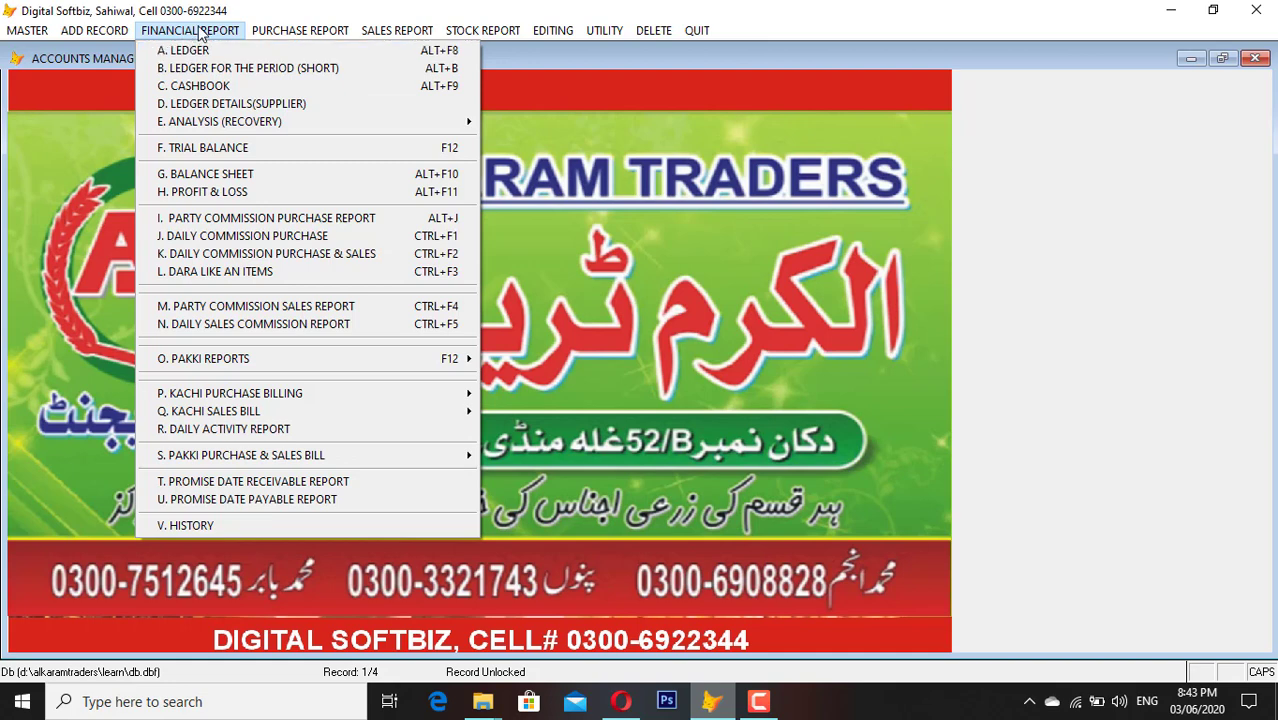
mouse_move(300, 33)
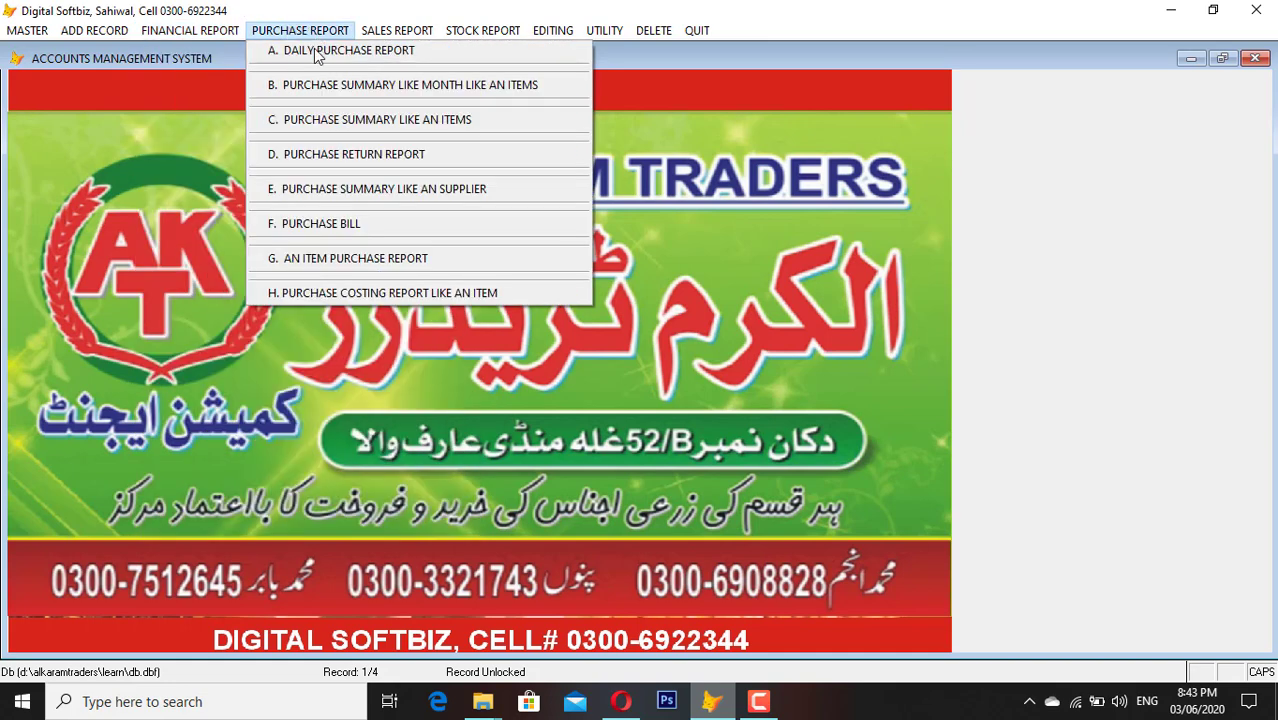
mouse_move(404, 24)
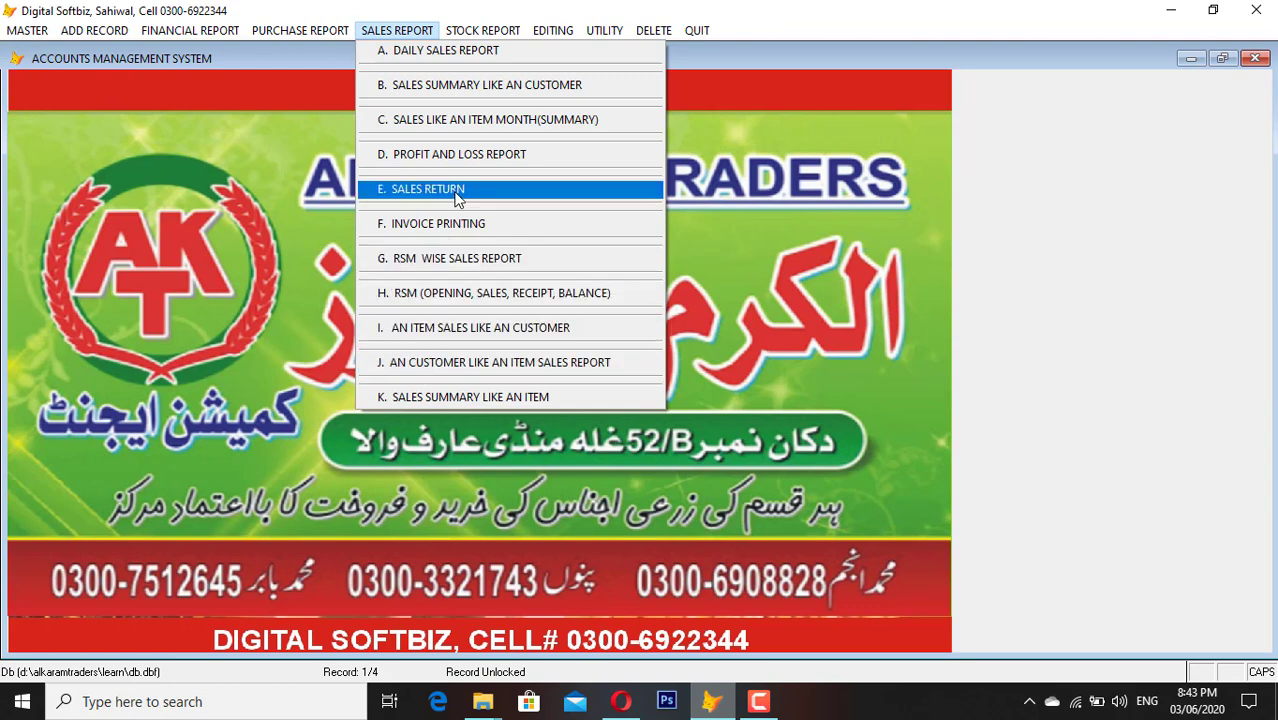
mouse_move(474, 33)
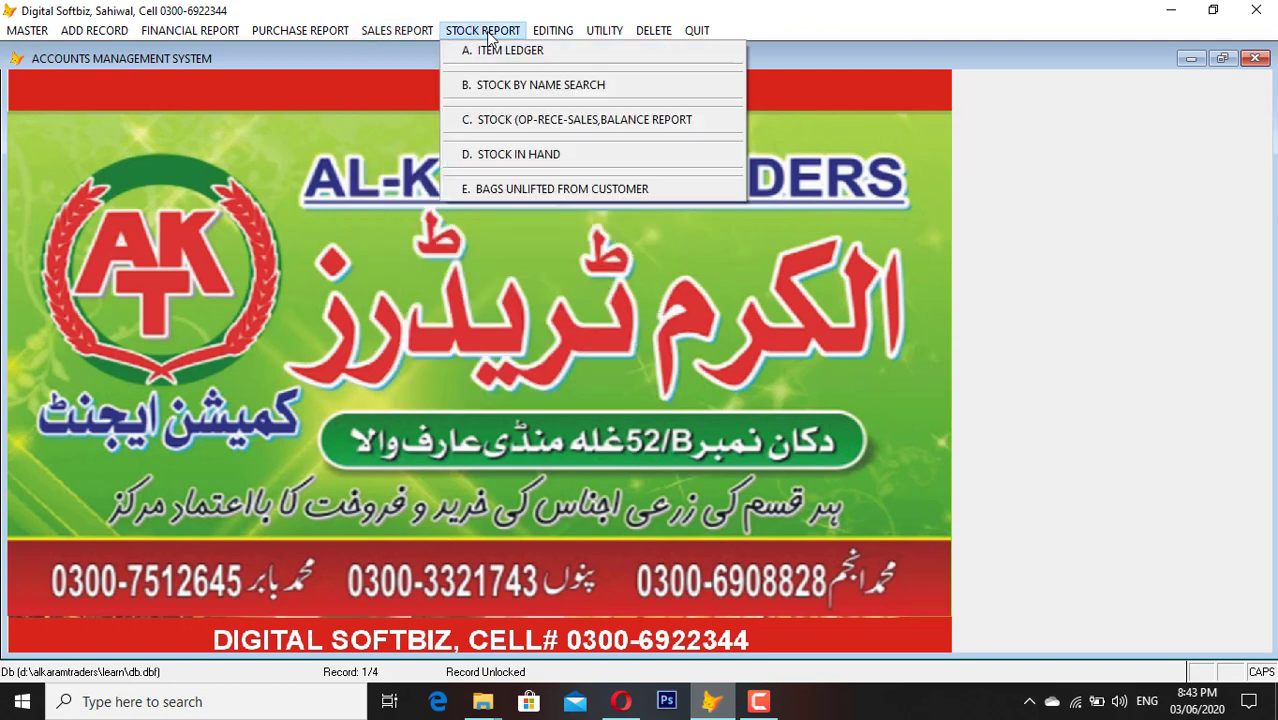
click(533, 156)
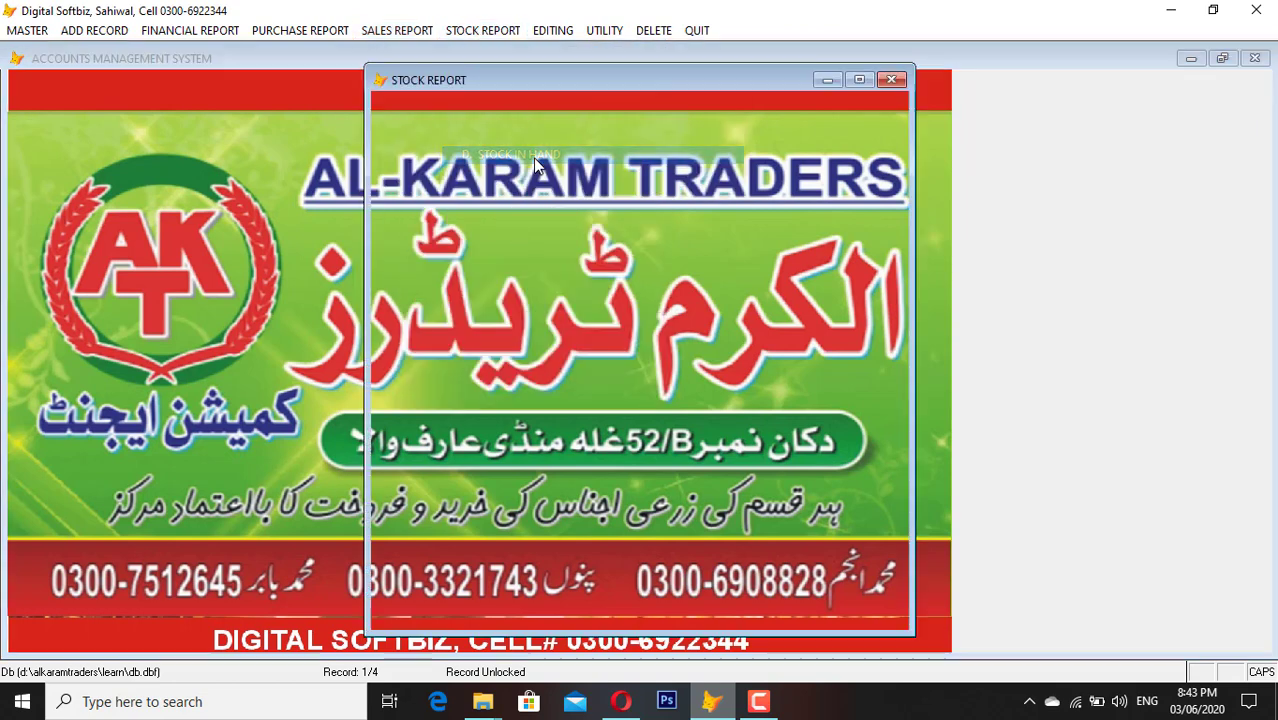
key(Return)
key(Return)
key(Return)
key(Return)
key(Return)
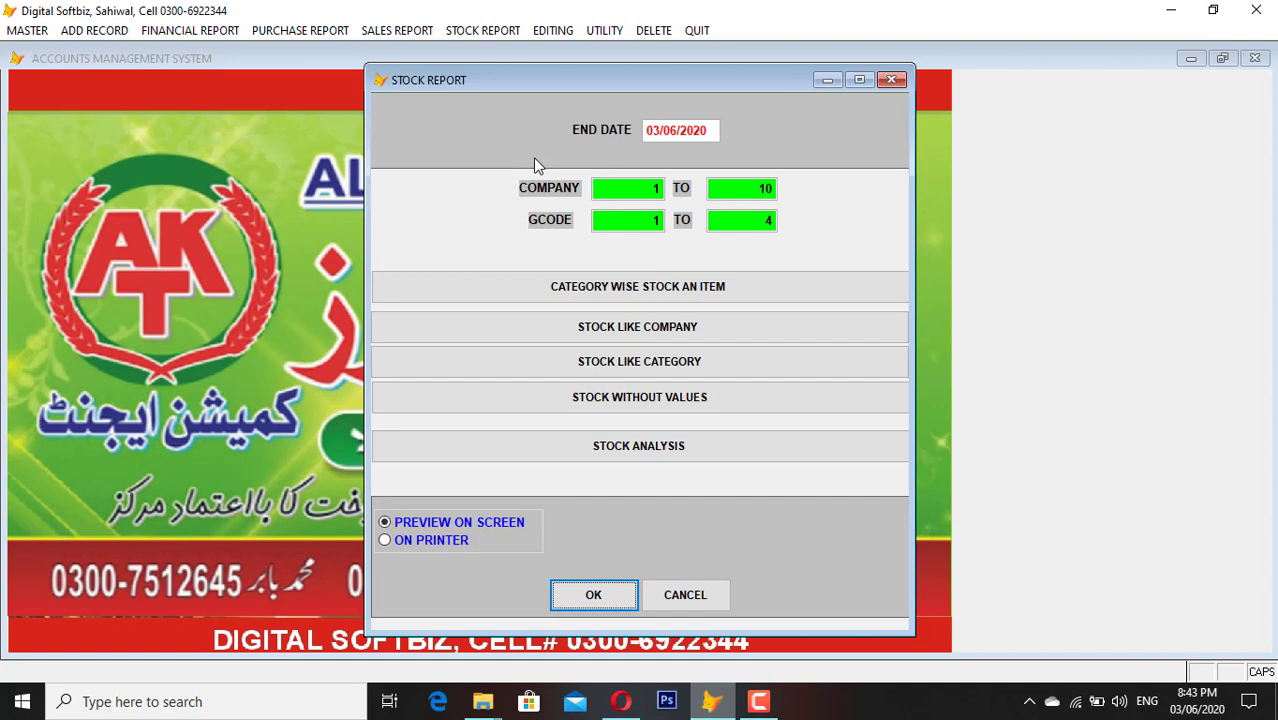
key(Escape)
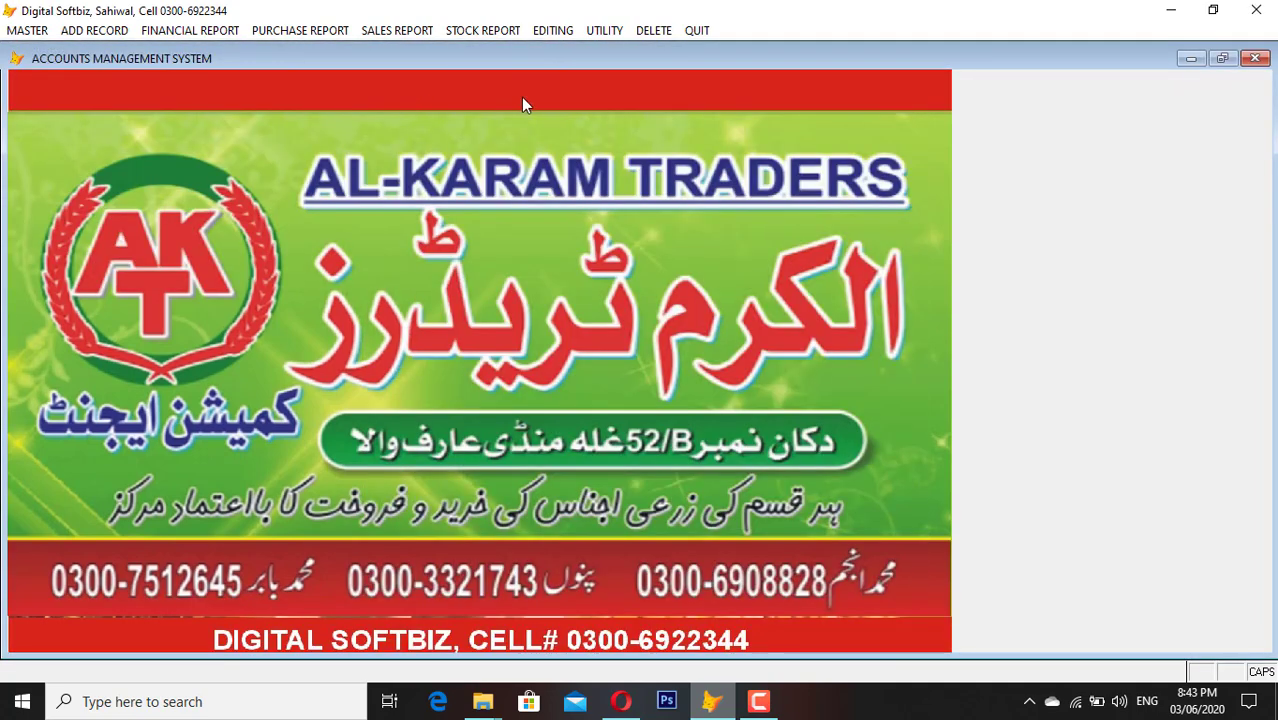
click(107, 32)
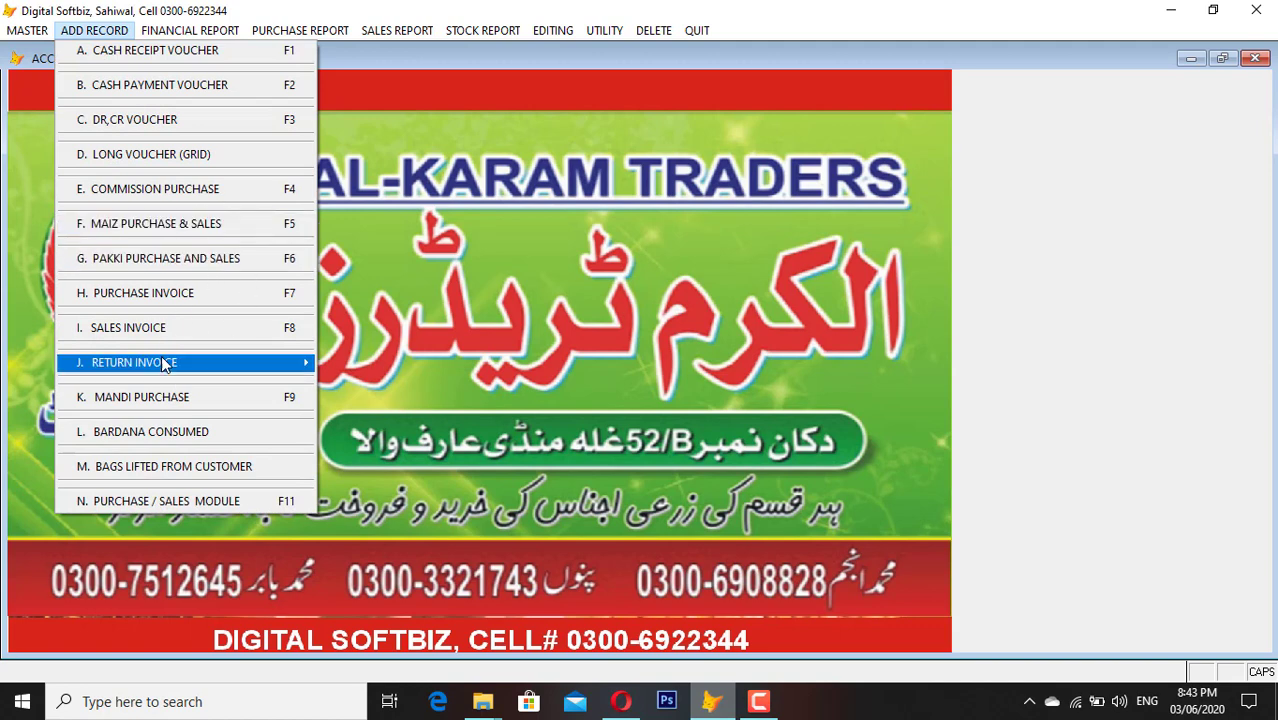
mouse_move(165, 364)
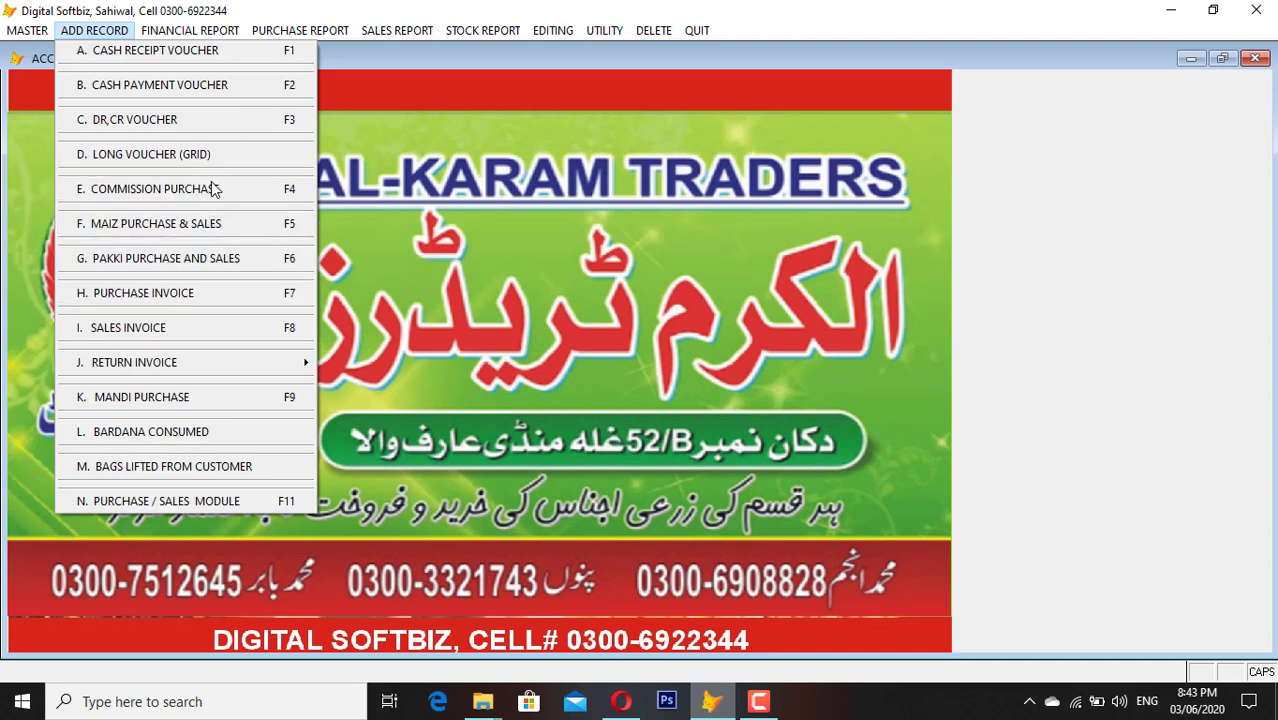
mouse_move(496, 38)
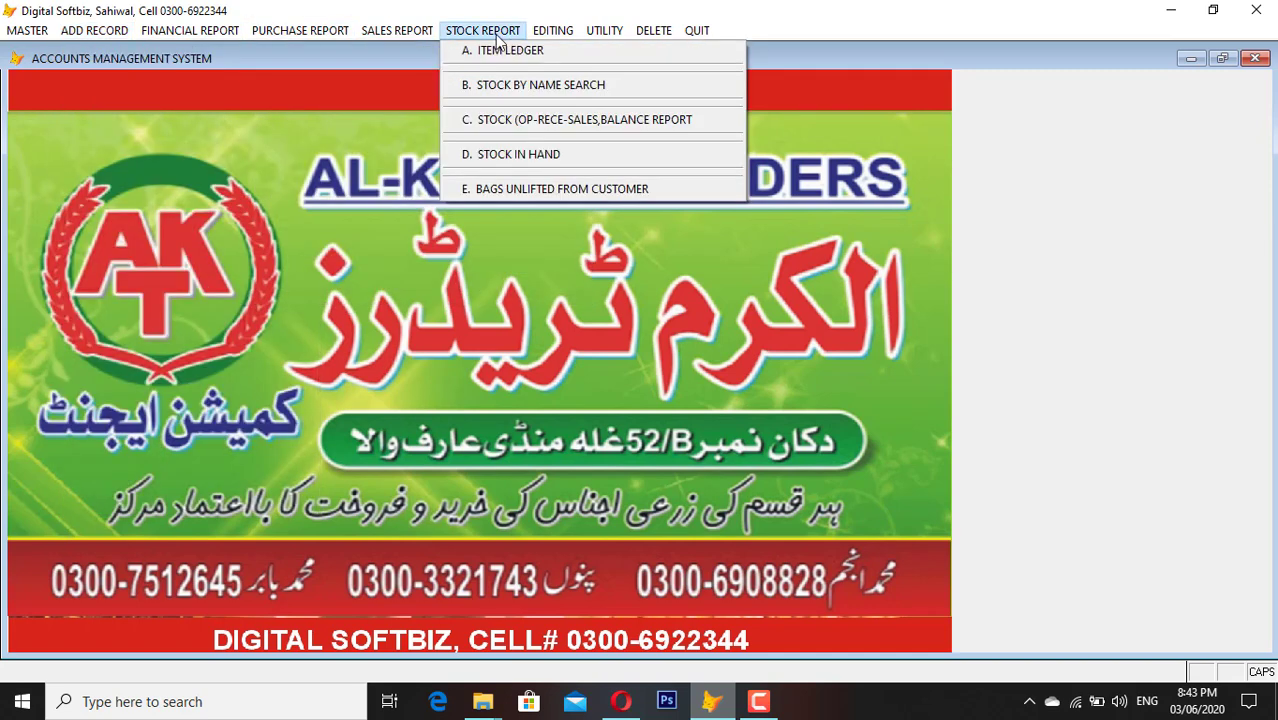
mouse_move(566, 32)
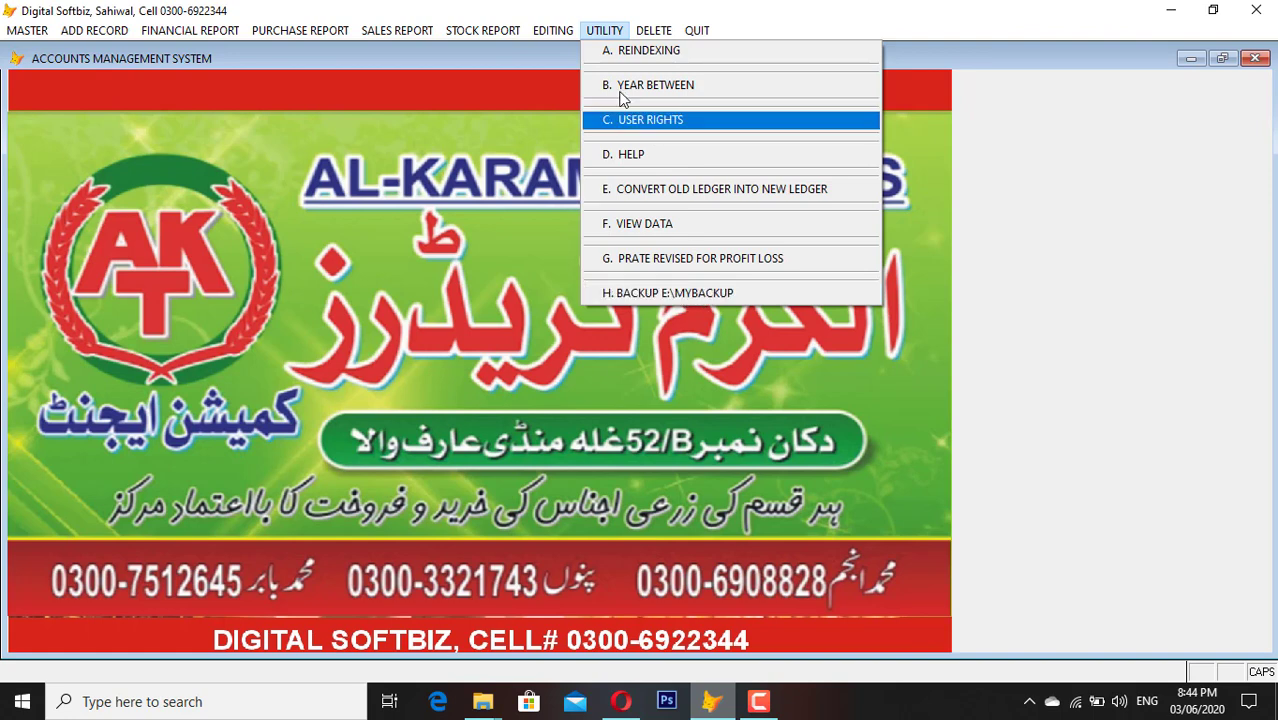
mouse_move(183, 35)
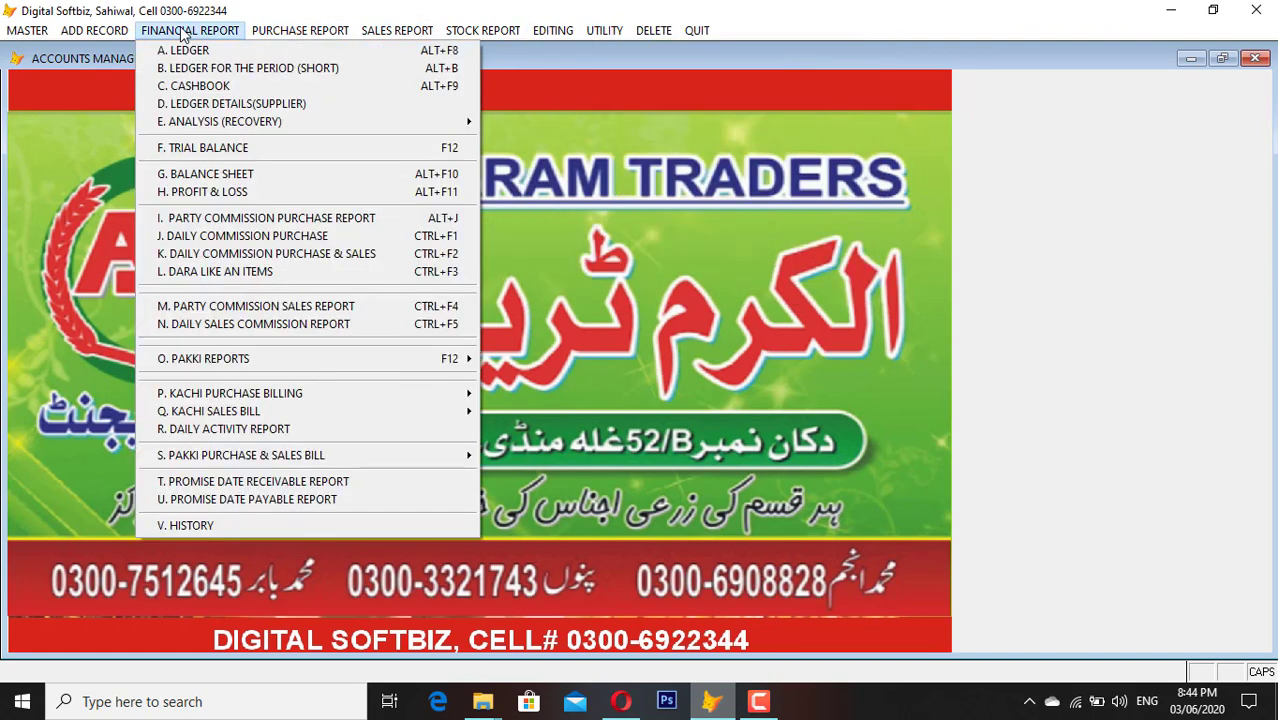
mouse_move(100, 36)
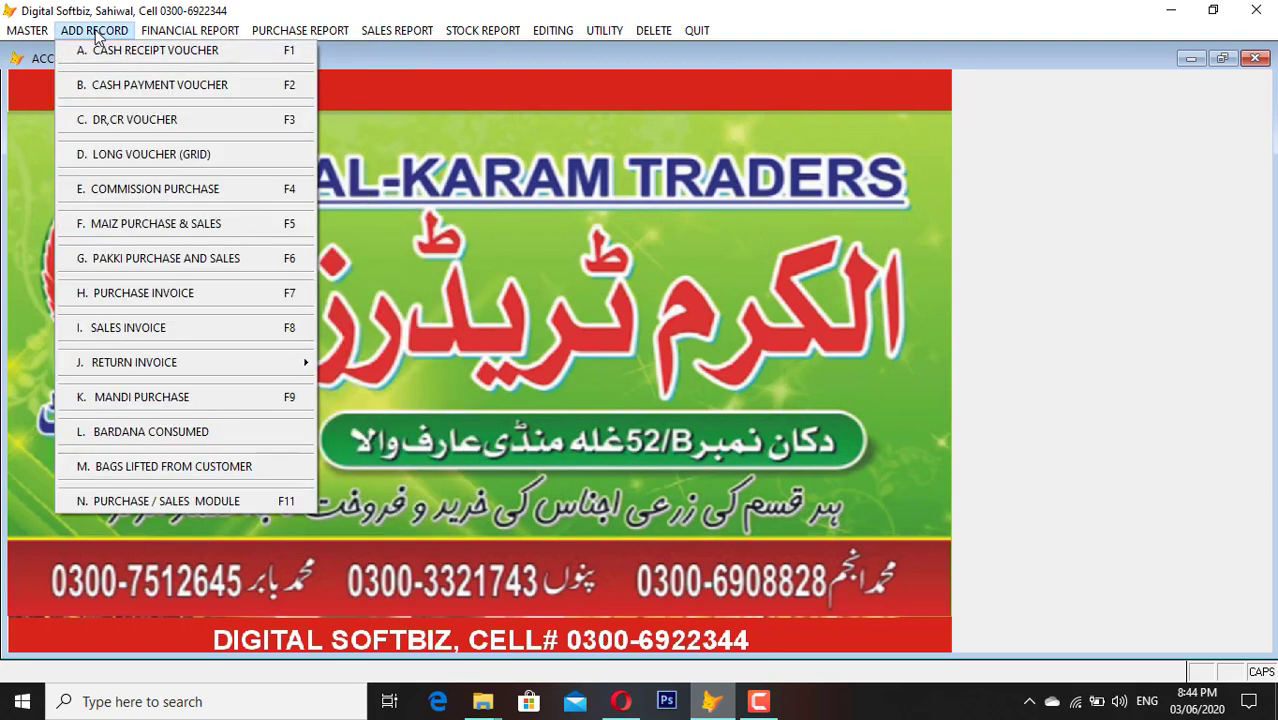
click(695, 156)
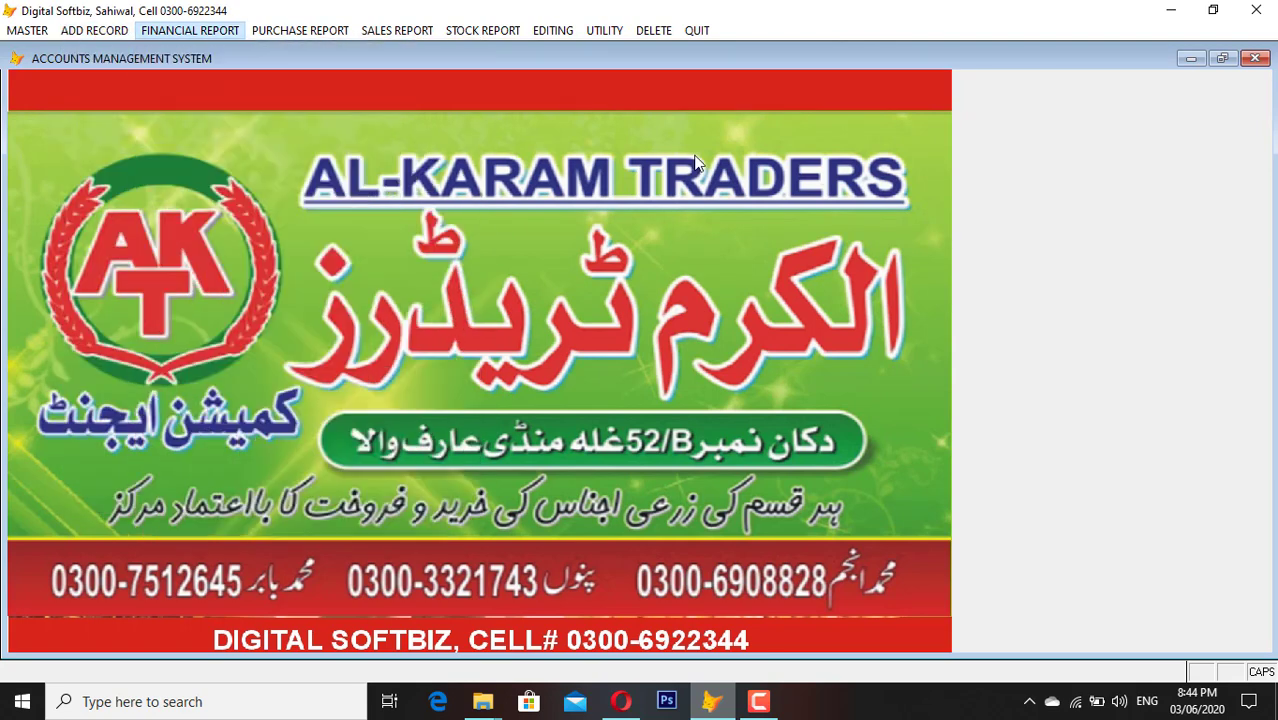